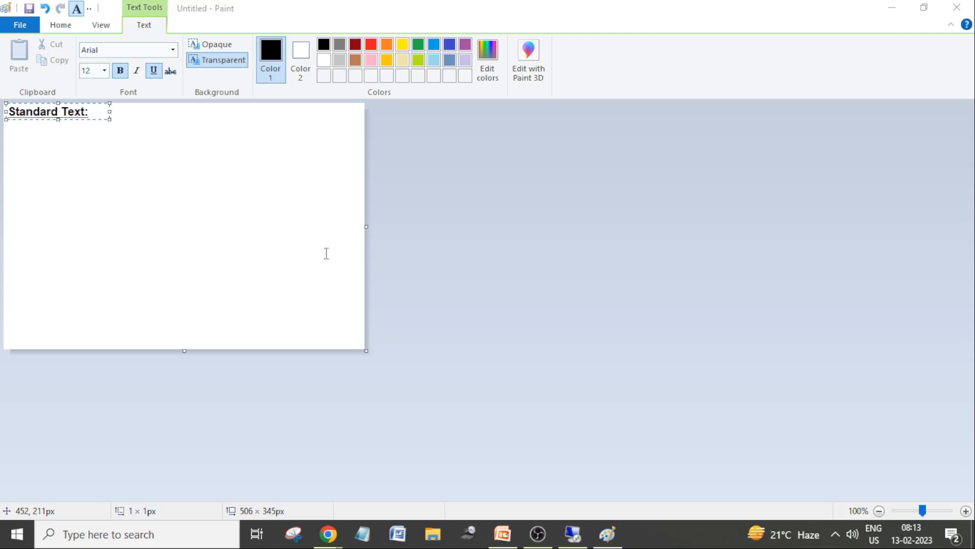
- Add "Reusable text" without bold or underline beside the "Standard Text:" heading, with its text box widened and aligned to the heading
{"action": "left_click", "coordinate": [136, 188]}
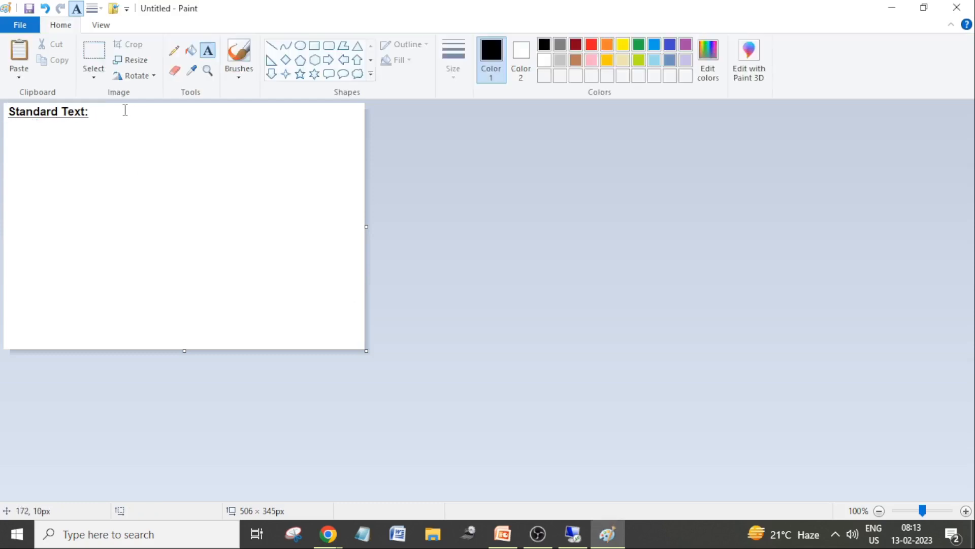
{"action": "left_click", "coordinate": [96, 115]}
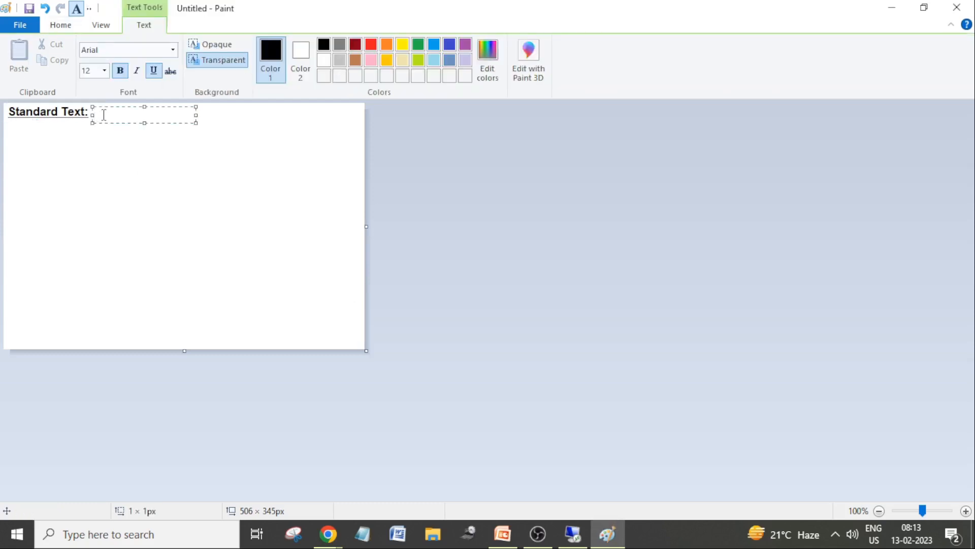
{"action": "key", "text": "ctrl+b"}
{"action": "key", "text": "ctrl+u"}
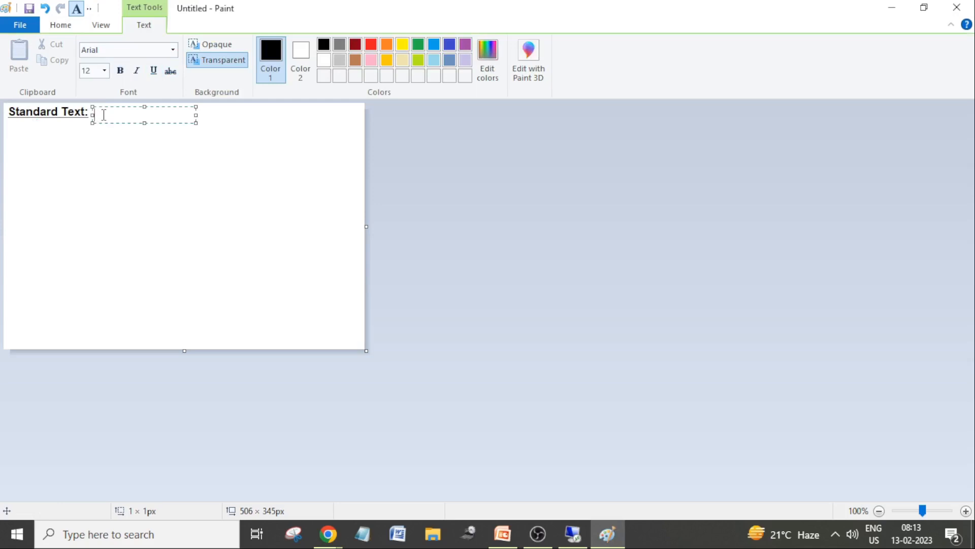
{"action": "type", "text": "Reusable text"}
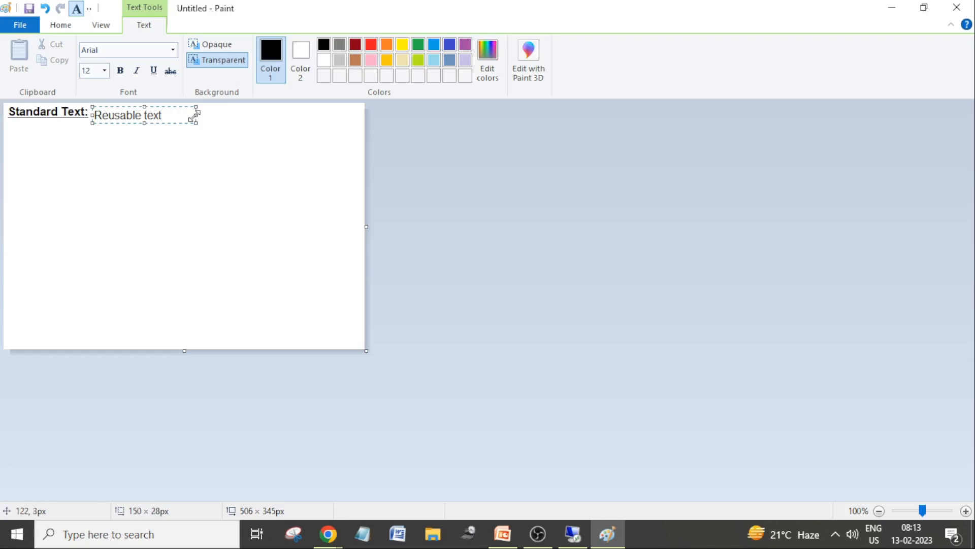
{"action": "left_click_drag", "start_coordinate": [195, 116], "coordinate": [330, 113]}
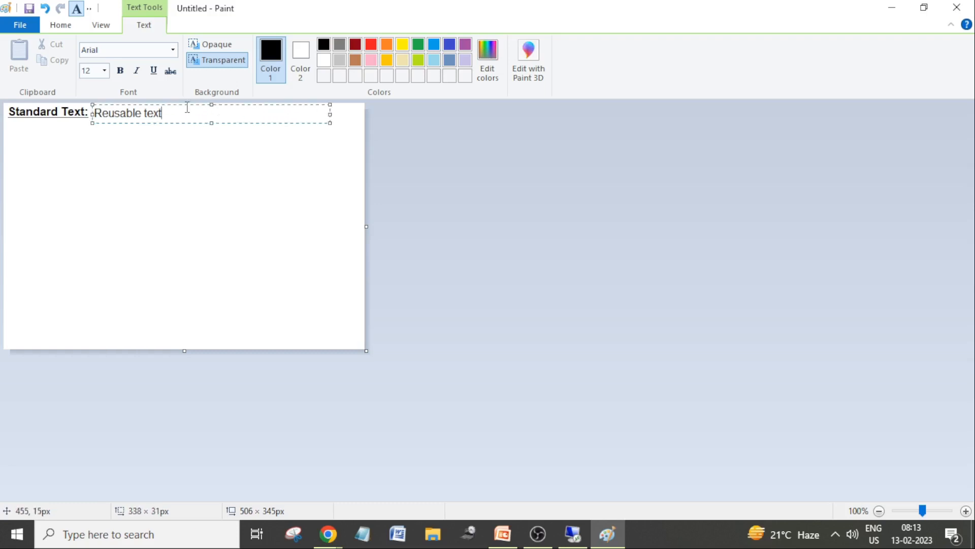
{"action": "left_click_drag", "start_coordinate": [186, 105], "coordinate": [187, 104]}
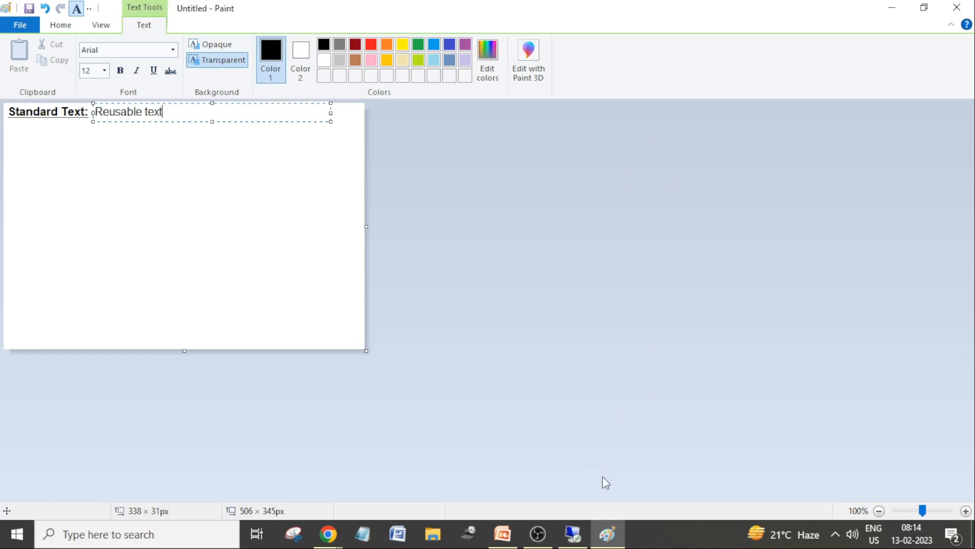
- Switch to the remote desktop session to view the SAP Easy Access screen, and return to Paint
{"action": "left_click", "coordinate": [573, 533]}
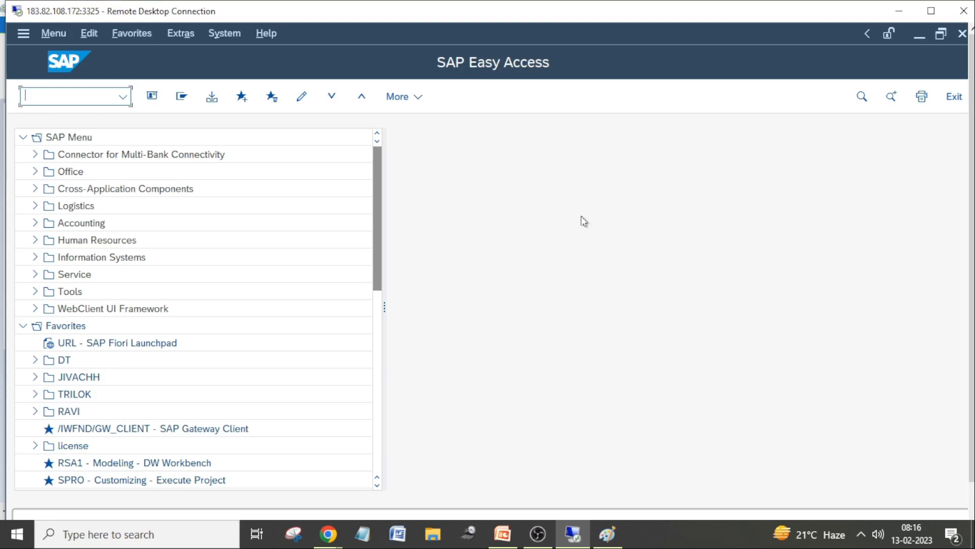
{"action": "left_click", "coordinate": [607, 533]}
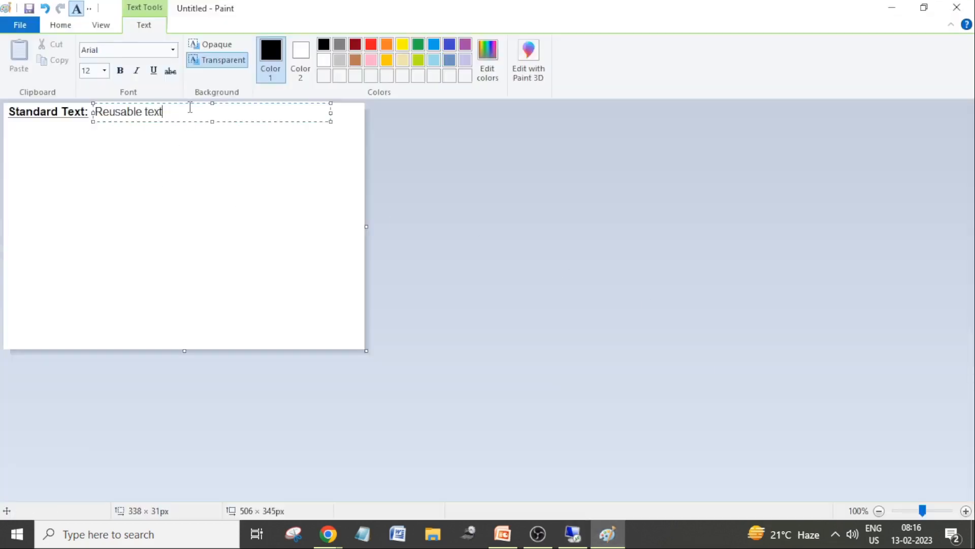
- Nudge and place the "Reusable text" box, and add a bold "SO10" after it on the heading line
{"action": "mouse_move", "coordinate": [183, 102]}
{"action": "left_mouse_down"}
{"action": "mouse_move", "coordinate": [191, 102]}
{"action": "mouse_move", "coordinate": [184, 102]}
{"action": "left_mouse_up"}
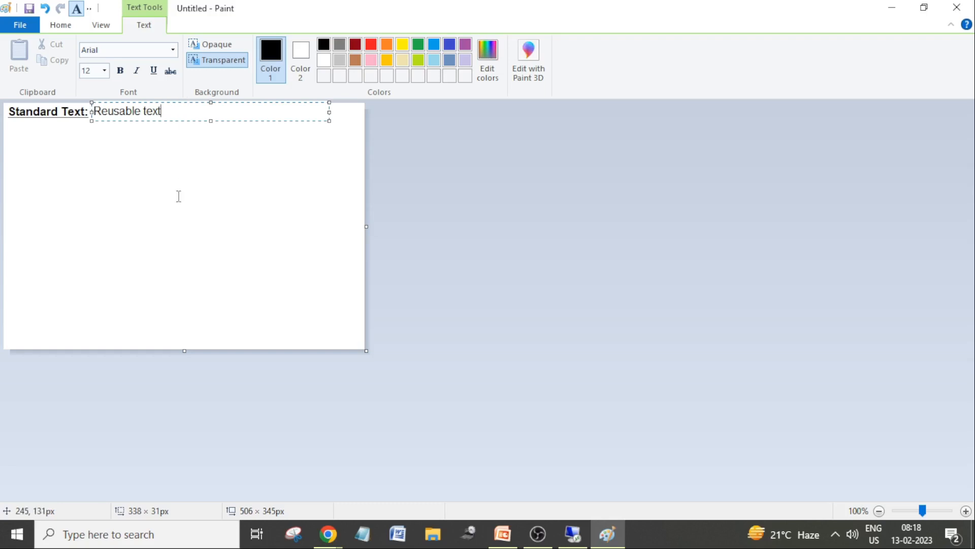
{"action": "left_click", "coordinate": [29, 135]}
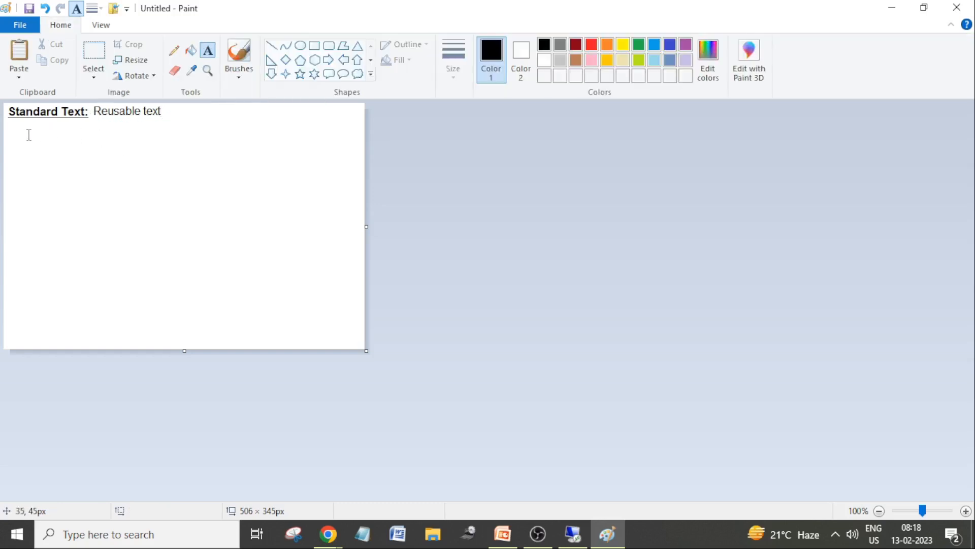
{"action": "left_click", "coordinate": [172, 111]}
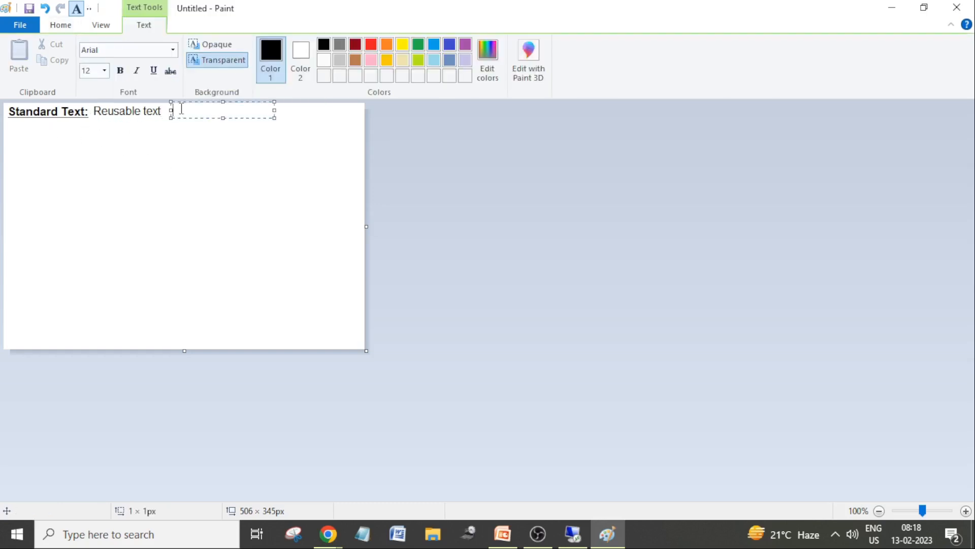
{"action": "type", "text": "SO10"}
{"action": "key", "text": "shift+Left"}
{"action": "key", "text": "shift+Left"}
{"action": "key", "text": "shift+Left"}
{"action": "key", "text": "shift+Left"}
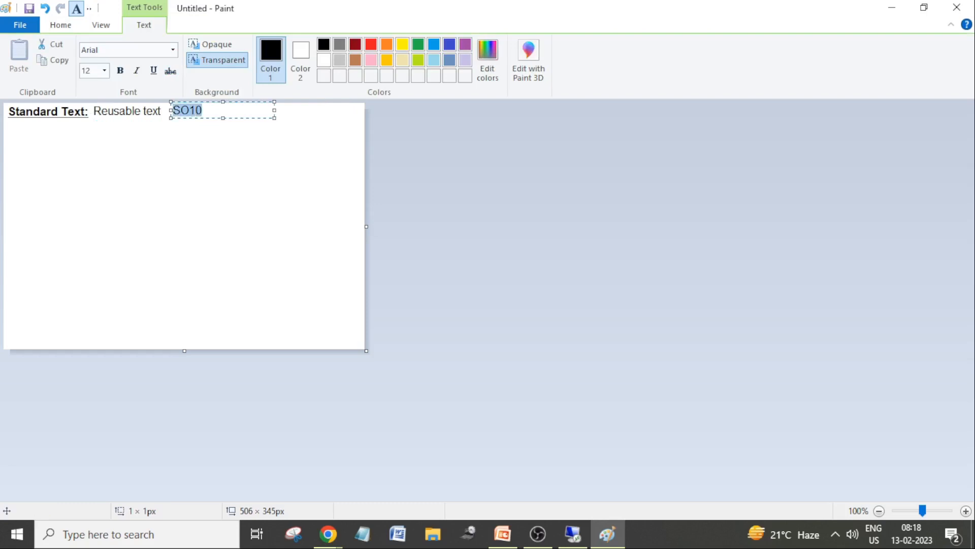
{"action": "key", "text": "ctrl+b"}
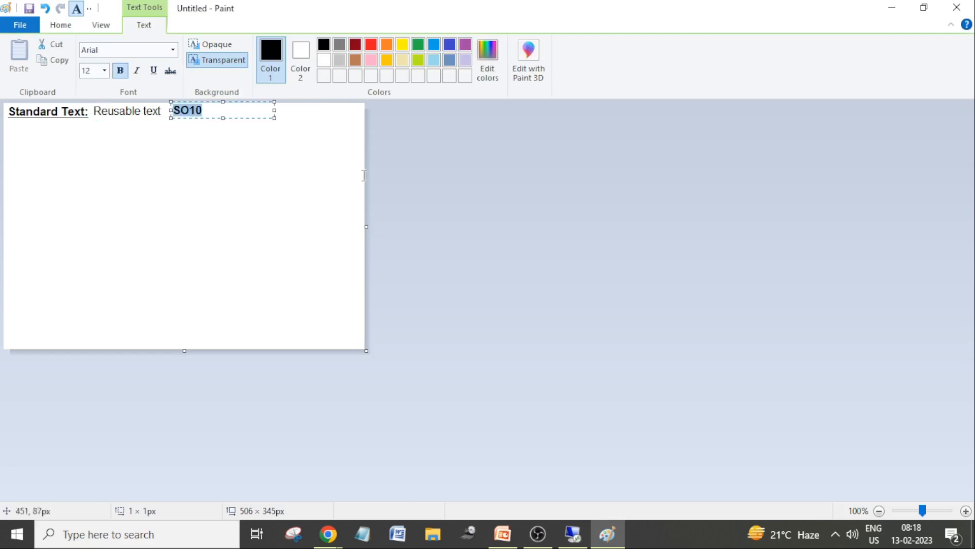
{"action": "left_click", "coordinate": [78, 125]}
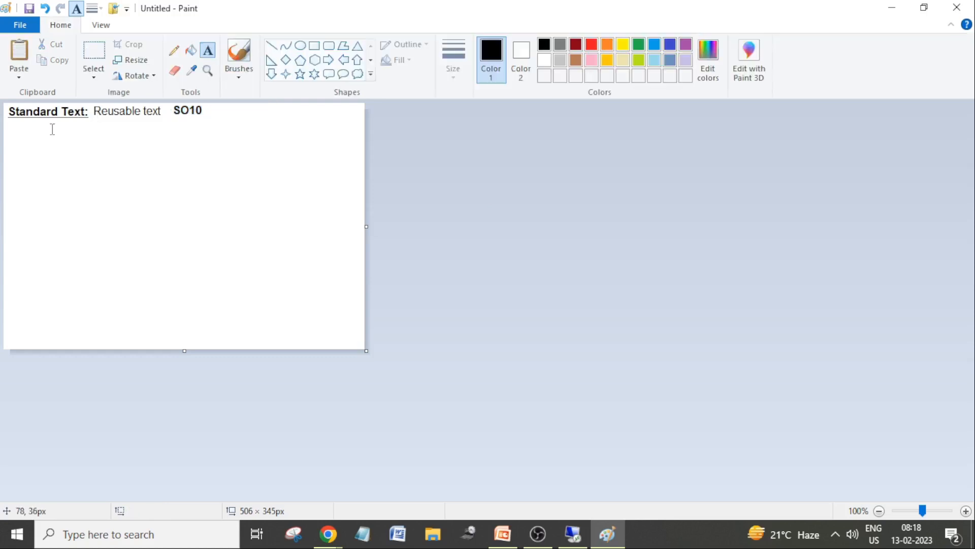
- Add the line "Standard text is client dependent object." below the heading in a text box widened to fit one line
{"action": "left_click", "coordinate": [10, 122]}
{"action": "type", "text": "S"}
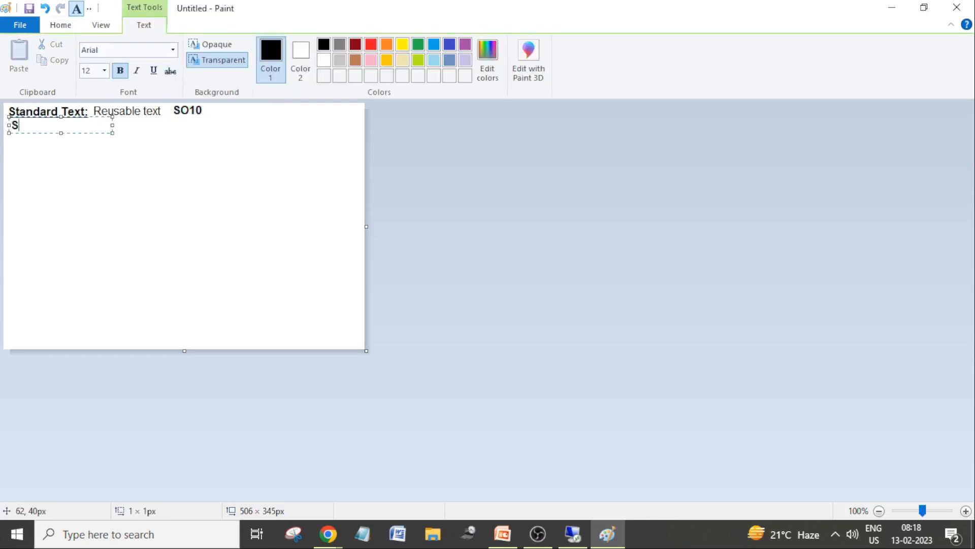
{"action": "type", "text": "tandard text is client dependent"}
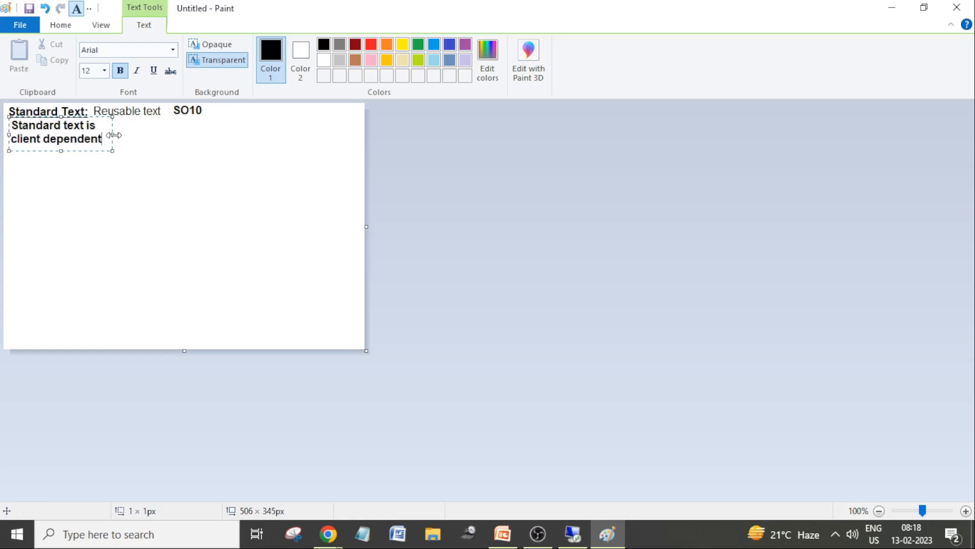
{"action": "left_click_drag", "start_coordinate": [113, 135], "coordinate": [245, 134]}
{"action": "type", "text": "o"}
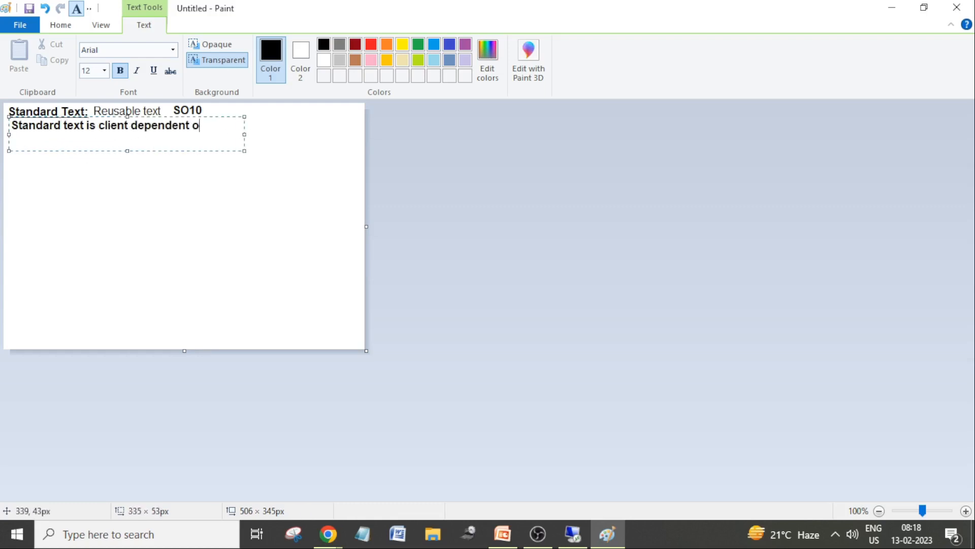
{"action": "type", "text": "bject."}
- Remove the bold formatting from the "Standard text is client dependent object." line
{"action": "key", "text": "ctrl+shift+Left"}
{"action": "key", "text": "ctrl+shift+Left"}
{"action": "key", "text": "ctrl+shift+Left"}
{"action": "key", "text": "ctrl+shift+Left"}
{"action": "key", "text": "ctrl+shift+Left"}
{"action": "key", "text": "ctrl+shift+Left"}
{"action": "key", "text": "ctrl+shift+Left"}
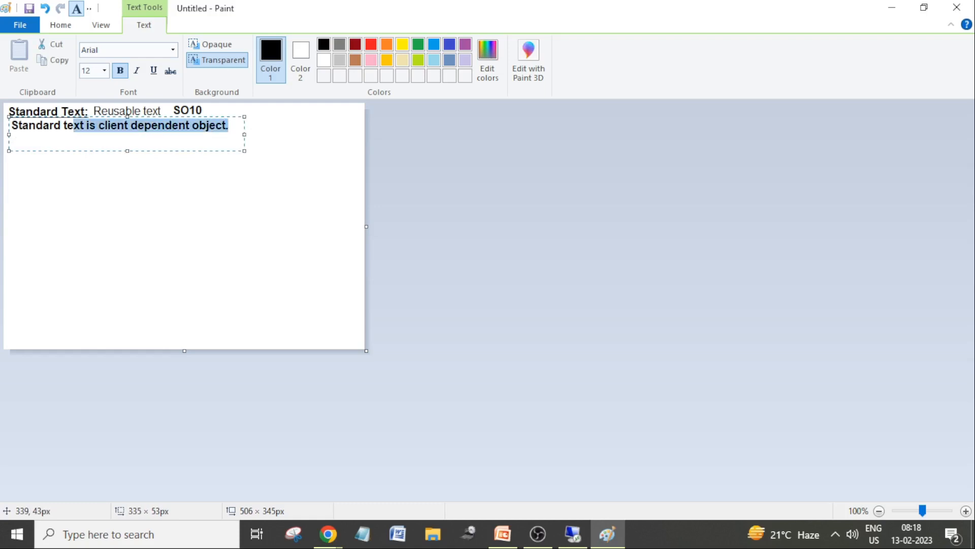
{"action": "key", "text": "ctrl+b"}
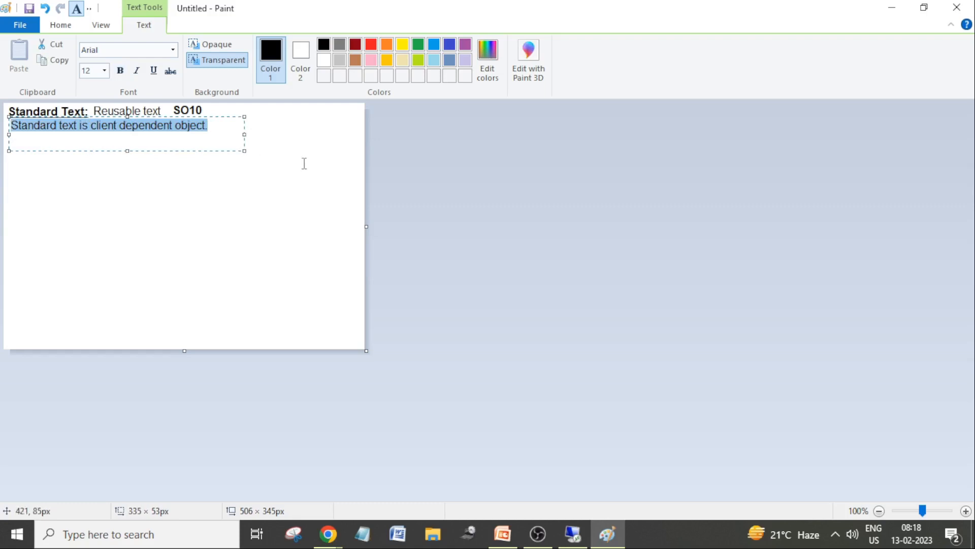
- Widen the text box to about 478 px and add a second line reading "Transport request is not created automatically."
{"action": "left_click", "coordinate": [228, 130]}
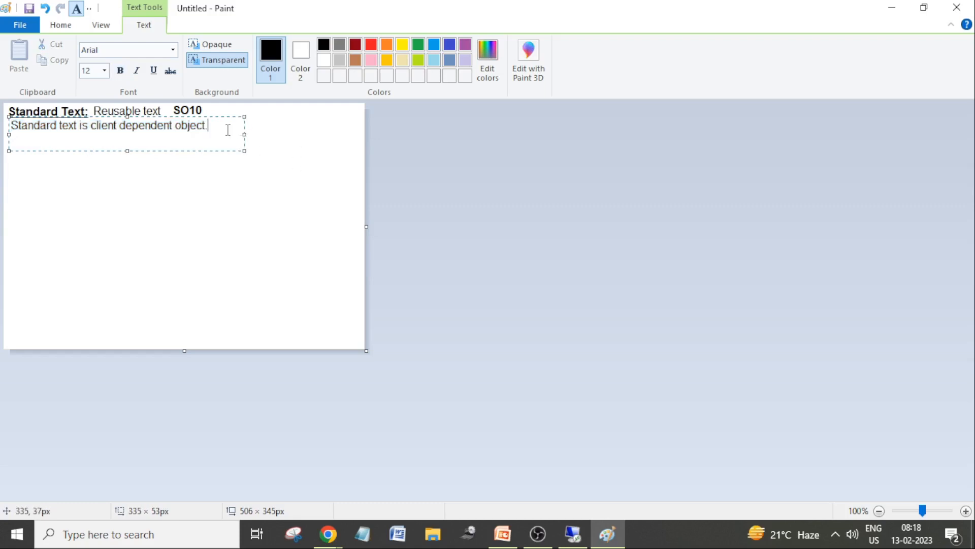
{"action": "key", "text": "Return"}
{"action": "left_click_drag", "start_coordinate": [244, 136], "coordinate": [346, 136]}
{"action": "type", "text": "Transp"}
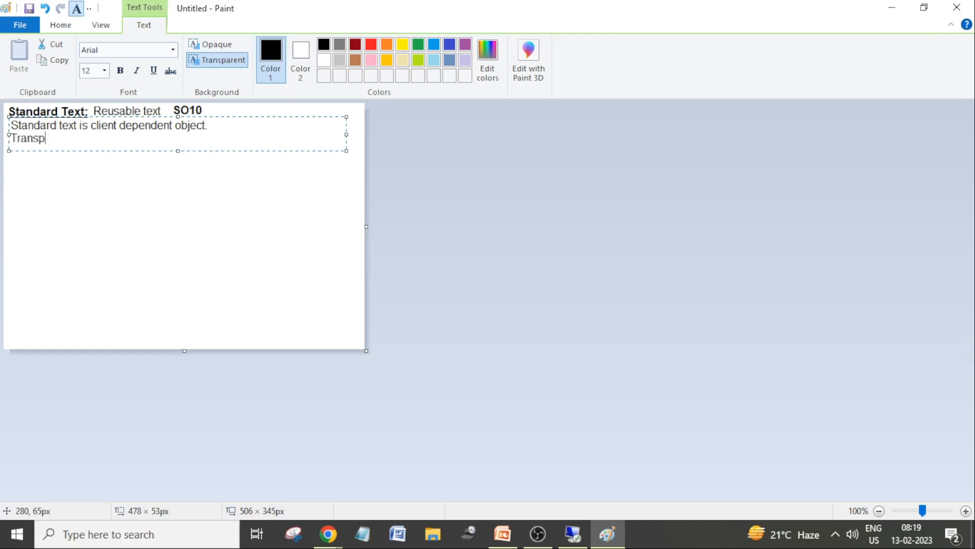
{"action": "type", "text": "ort request is not cre"}
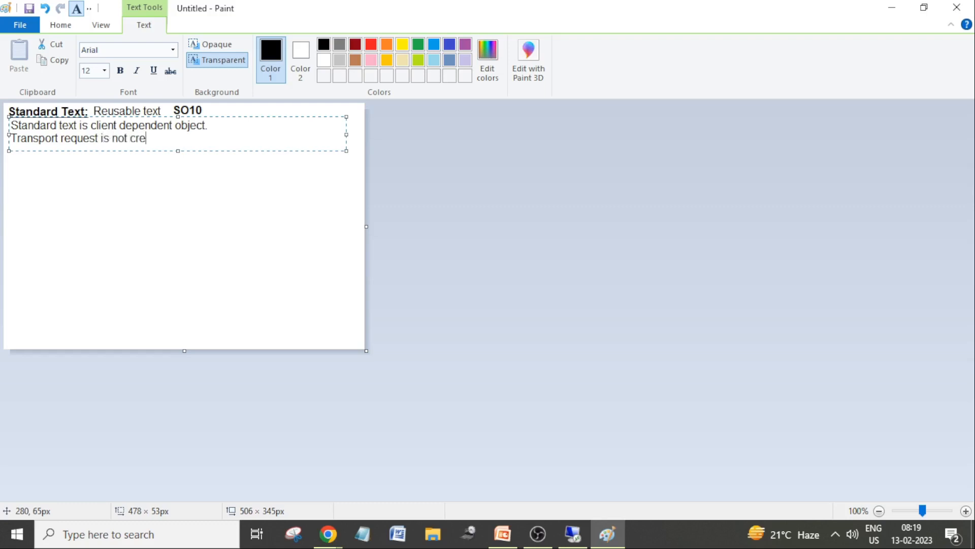
{"action": "type", "text": "ated automatically."}
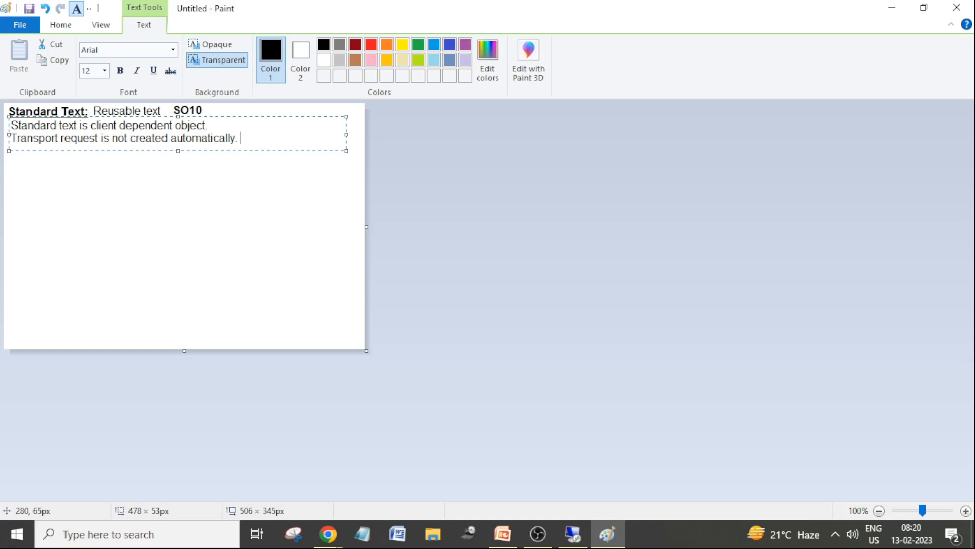
- Append "Use program RSTXTRAN" after the sentence about the transport request
{"action": "type", "text": "RSTXTRAN"}
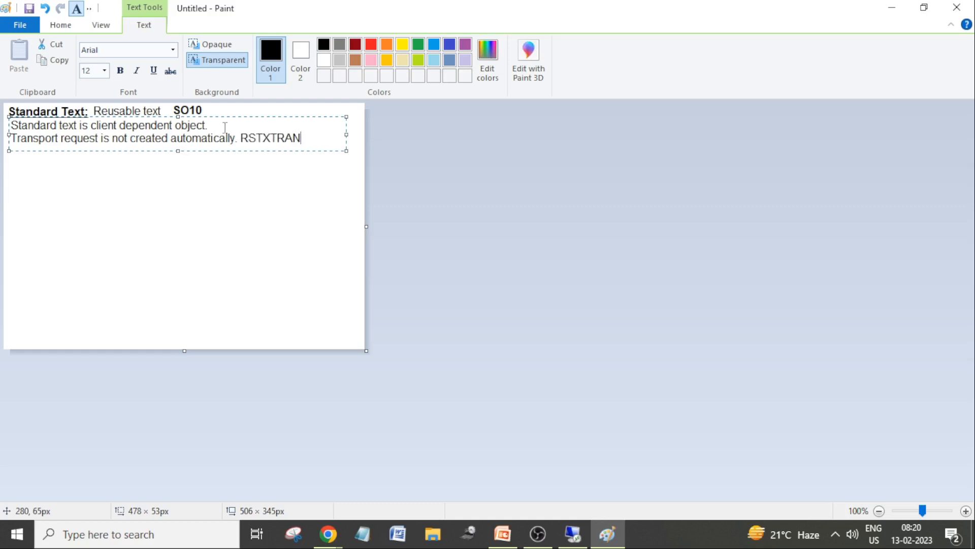
{"action": "left_click", "coordinate": [240, 137]}
{"action": "type", "text": "Use program to"}
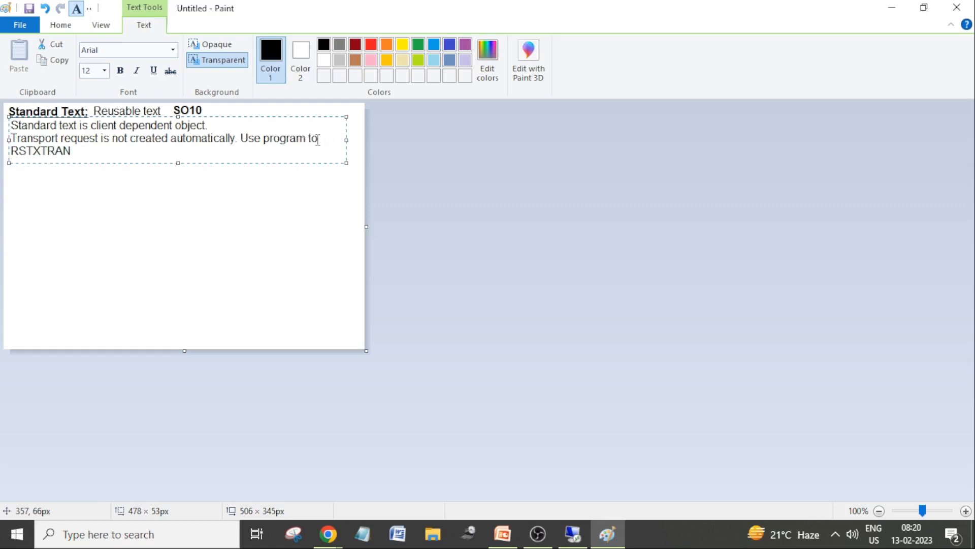
{"action": "key", "text": "BackSpace"}
{"action": "key", "text": "BackSpace"}
{"action": "key", "text": "BackSpace"}
{"action": "key", "text": "BackSpace"}
- Complete the RSTXTRAN sentence with "to add standard text to transport request.", spelled correctly
{"action": "type", "text": "to ad s"}
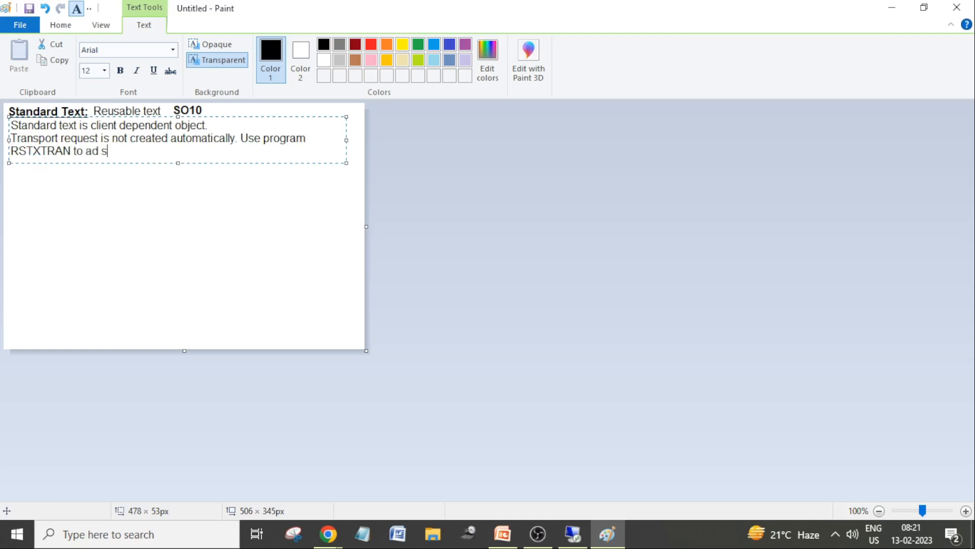
{"action": "key", "text": "BackSpace"}
{"action": "type", "text": "d standard tet x "}
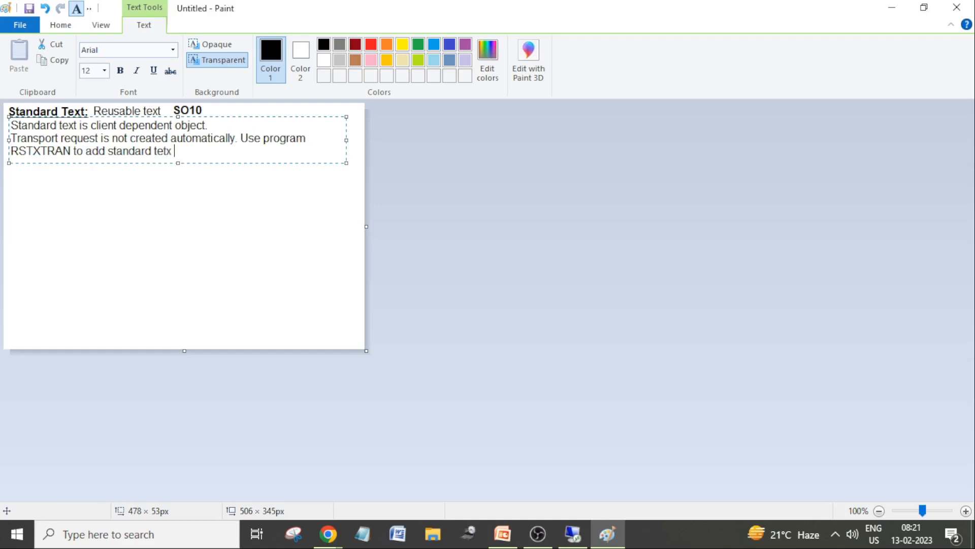
{"action": "type", "text": "to transport requ"}
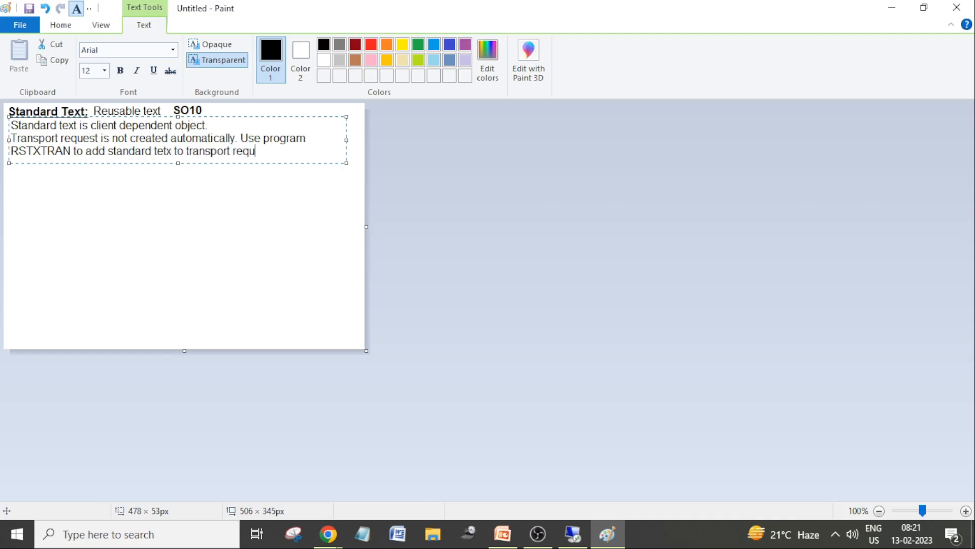
{"action": "type", "text": "est."}
{"action": "left_click", "coordinate": [306, 140]}
{"action": "left_click", "coordinate": [172, 151]}
{"action": "key", "text": "BackSpace"}
{"action": "key", "text": "BackSpace"}
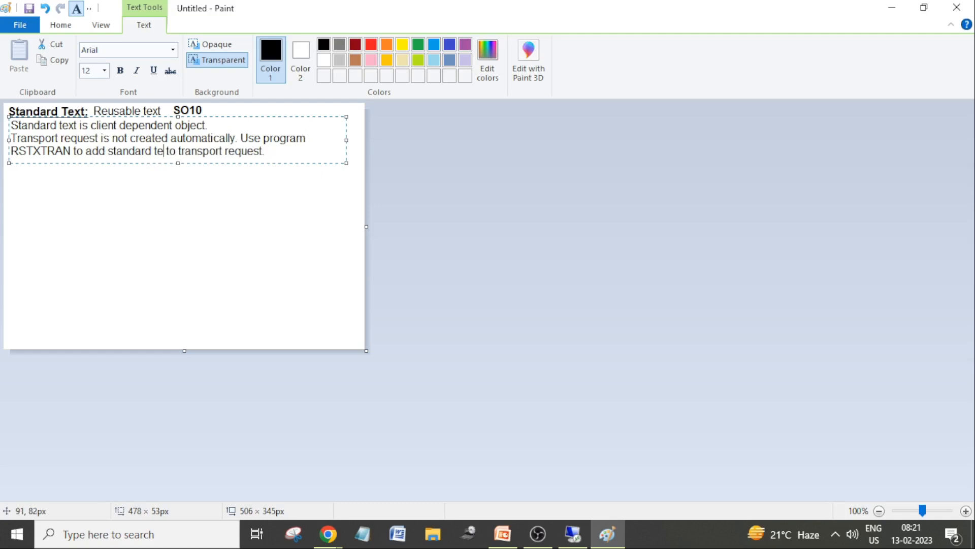
{"action": "type", "text": "xt"}
- Add a new line at the end of the notes reading "Use SCC1 to copy to other clients."
{"action": "left_click", "coordinate": [291, 152]}
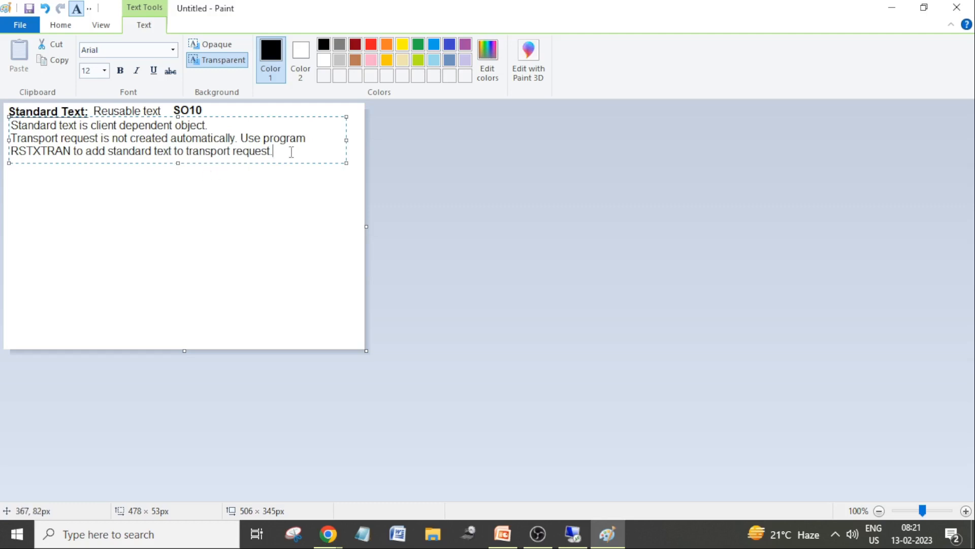
{"action": "key", "text": "Return"}
{"action": "type", "text": "Use SCC1 "}
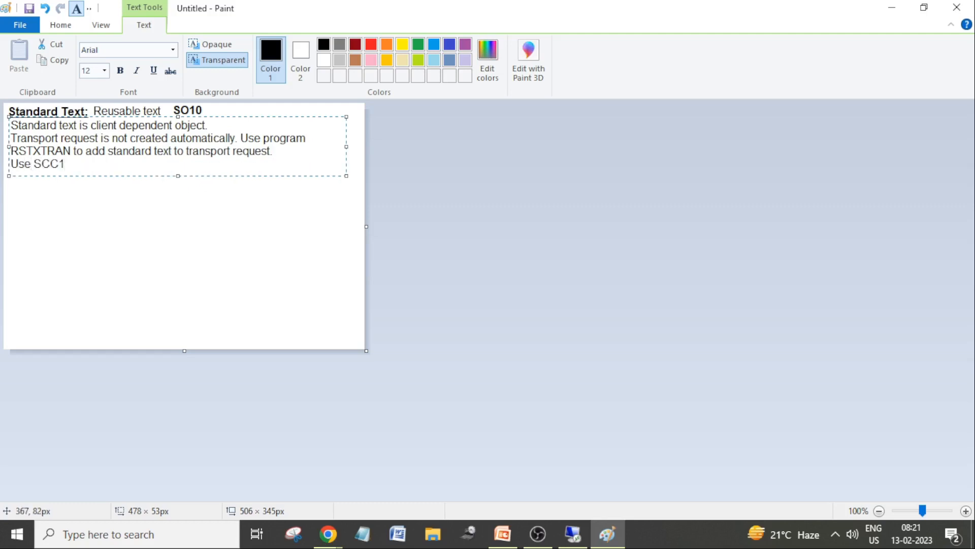
{"action": "type", "text": "to copy to other clients"}
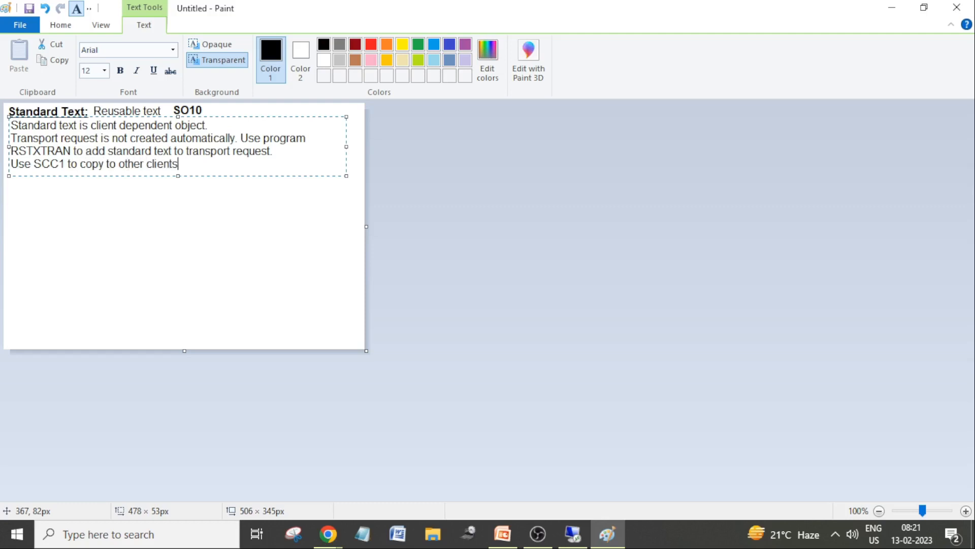
{"action": "type", "text": "."}
- Add a new line at the end of the notes reading "Can reuse the standard text in Print forms,"
{"action": "key", "text": "Return"}
{"action": "type", "text": "Can reuse t"}
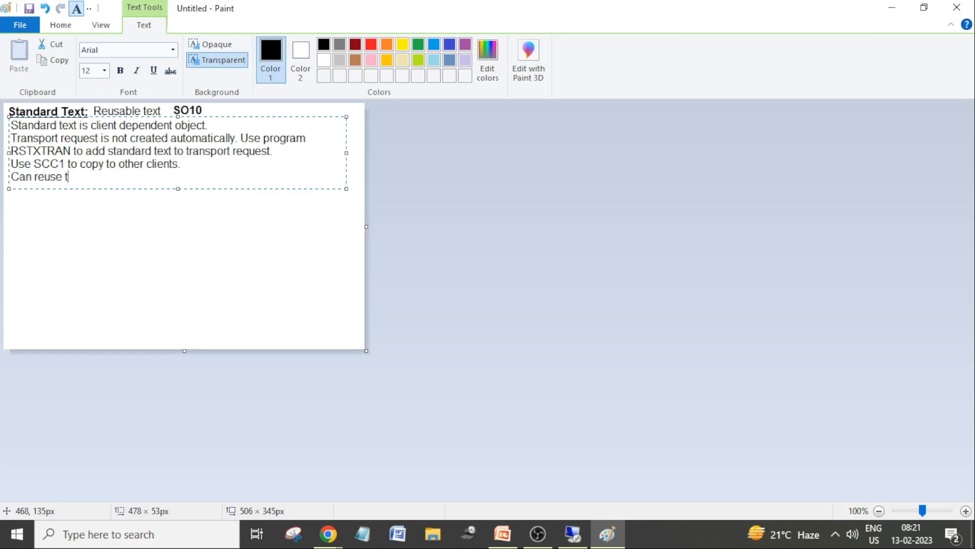
{"action": "type", "text": "he standard tex"}
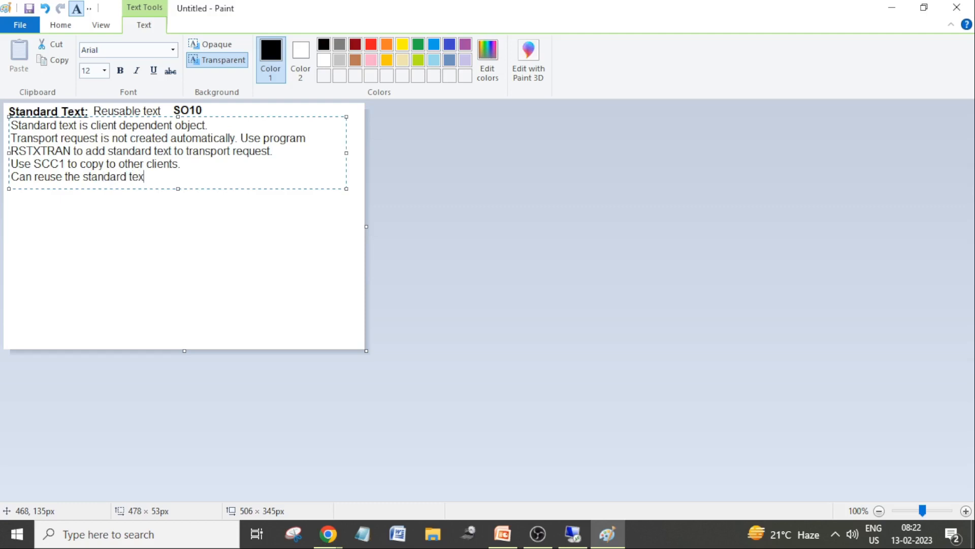
{"action": "type", "text": "t in Print forms,"}
{"action": "key", "text": "BackSpace"}
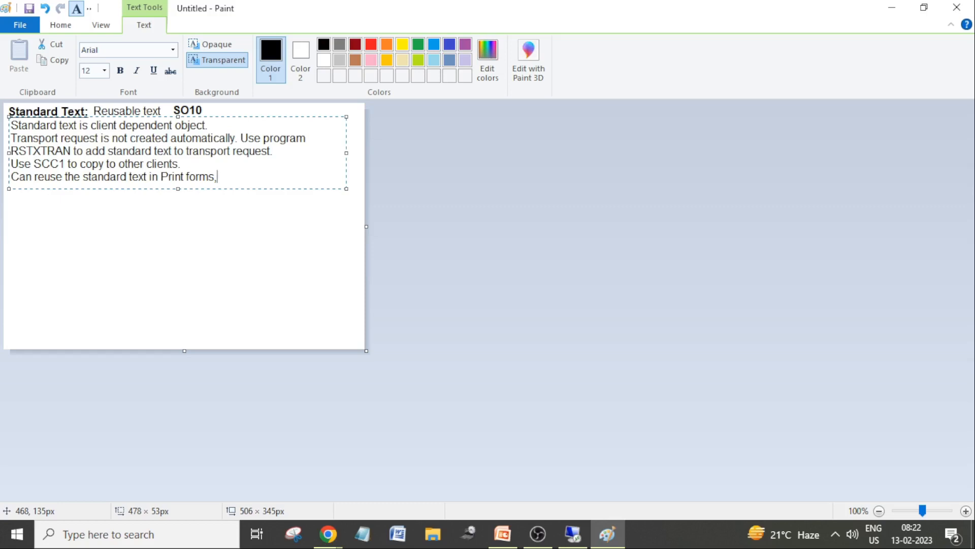
{"action": "key", "text": "Left"}
{"action": "key", "text": "Left"}
{"action": "key", "text": "Left"}
{"action": "key", "text": "Left"}
{"action": "key", "text": "Return"}
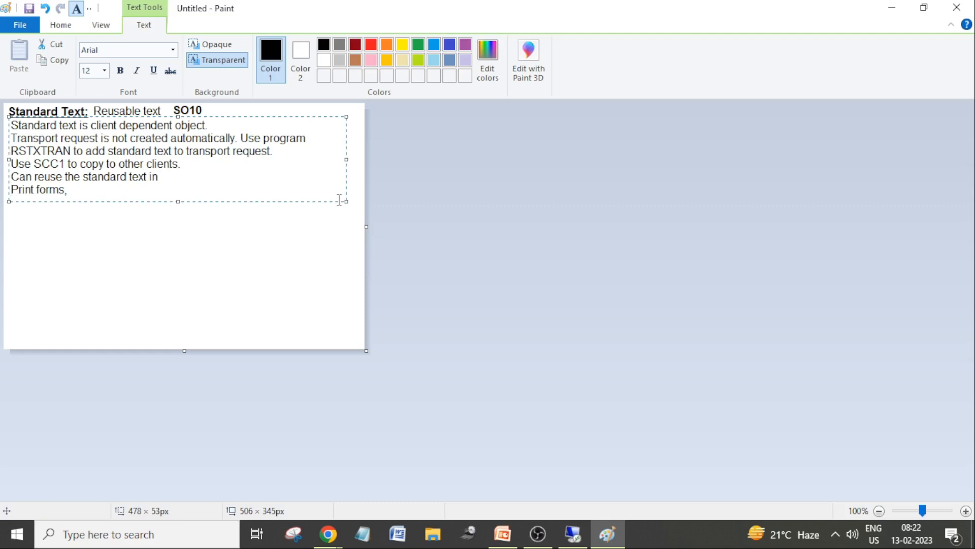
{"action": "key", "text": "Right"}
{"action": "key", "text": "Right"}
{"action": "key", "text": "Right"}
{"action": "key", "text": "Right"}
{"action": "key", "text": "Right"}
{"action": "key", "text": "Right"}
{"action": "key", "text": "Right"}
{"action": "key", "text": "Right"}
{"action": "key", "text": "Right"}
{"action": "key", "text": "Right"}
{"action": "key", "text": "Right"}
{"action": "key", "text": "Home"}
{"action": "key", "text": "BackSpace"}
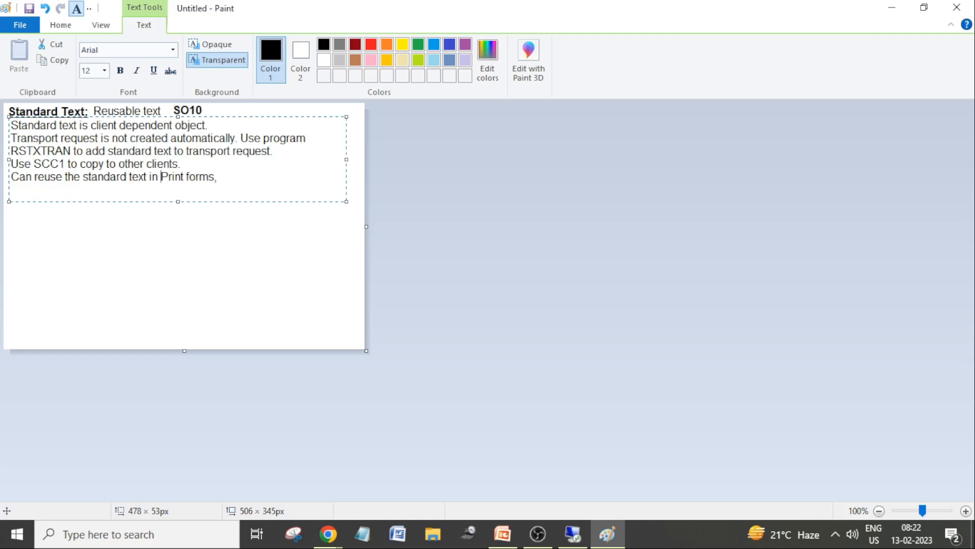
- Complete the last line of the notes with "programs." and reduce the canvas height to about 273 px
{"action": "key", "text": "Right"}
{"action": "key", "text": "Right"}
{"action": "key", "text": "Right"}
{"action": "key", "text": "Right"}
{"action": "key", "text": "Right"}
{"action": "key", "text": "Right"}
{"action": "key", "text": "Right"}
{"action": "type", "text": "programs."}
{"action": "left_click_drag", "start_coordinate": [184, 350], "coordinate": [199, 298]}
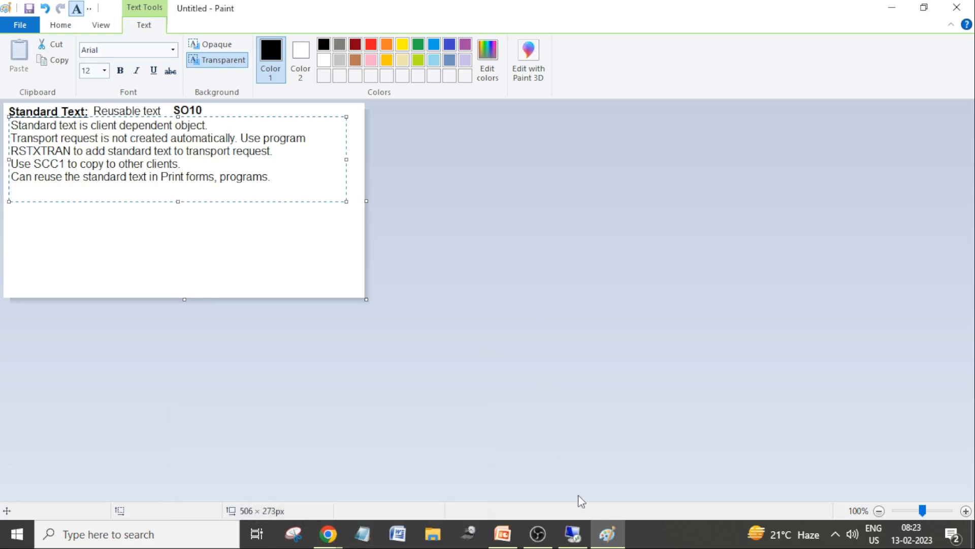
- Switch to the SAP system in the remote desktop session and start transaction SO10
{"action": "left_click", "coordinate": [577, 534]}
{"action": "double_click", "coordinate": [421, 18]}
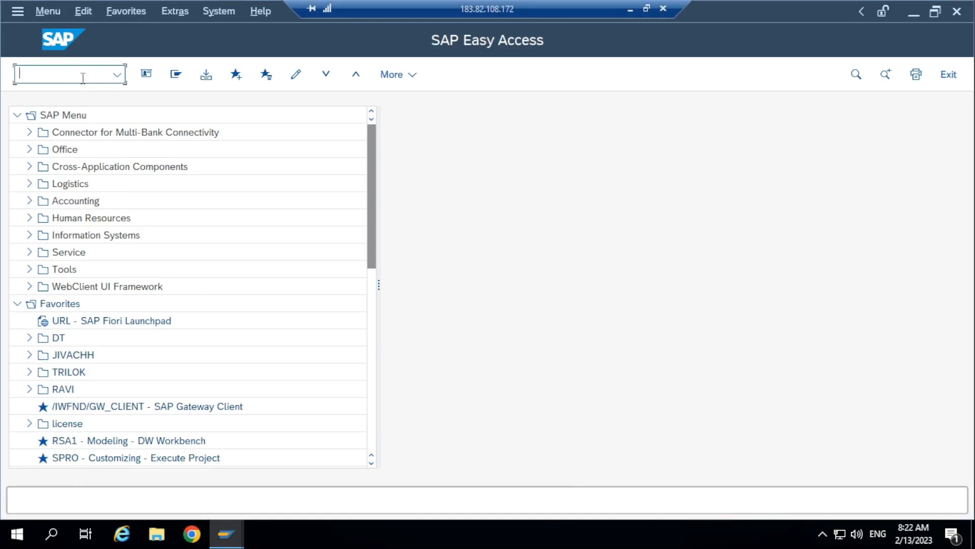
{"action": "type", "text": "S"}
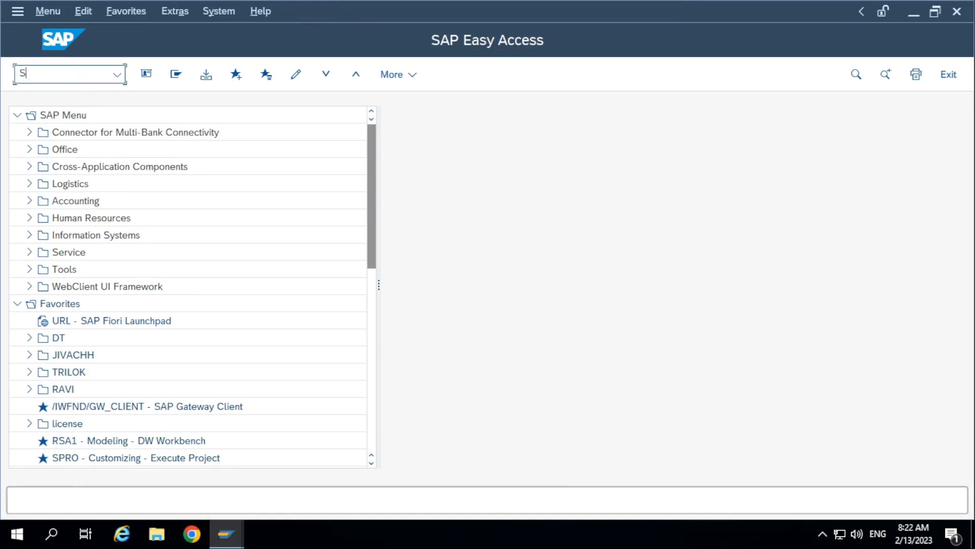
{"action": "type", "text": "O10"}
{"action": "key", "text": "Return"}
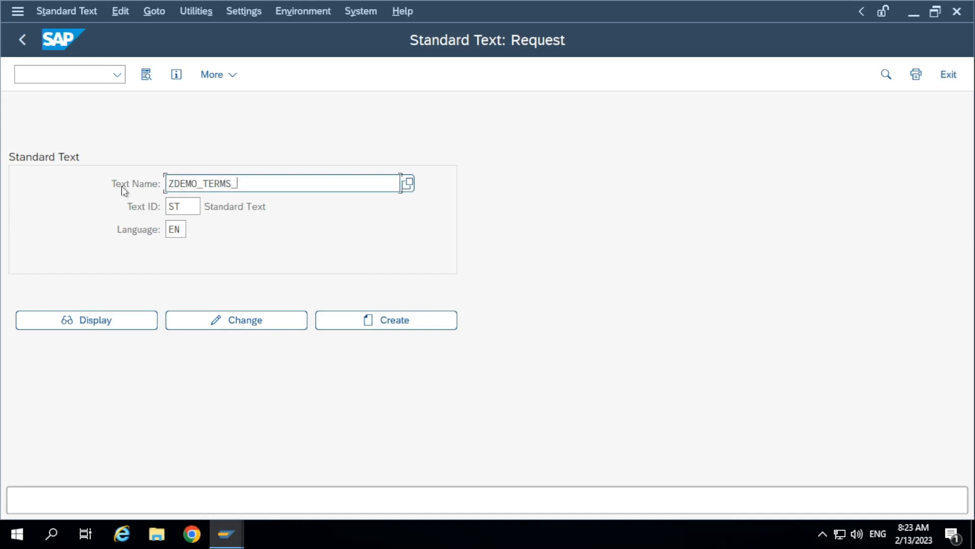
- Create the standard text ZDEMO_TERMS_CONDITIONS with text ID ST in language EN
{"action": "type", "text": "CONDITIONS"}
{"action": "left_click", "coordinate": [329, 318]}
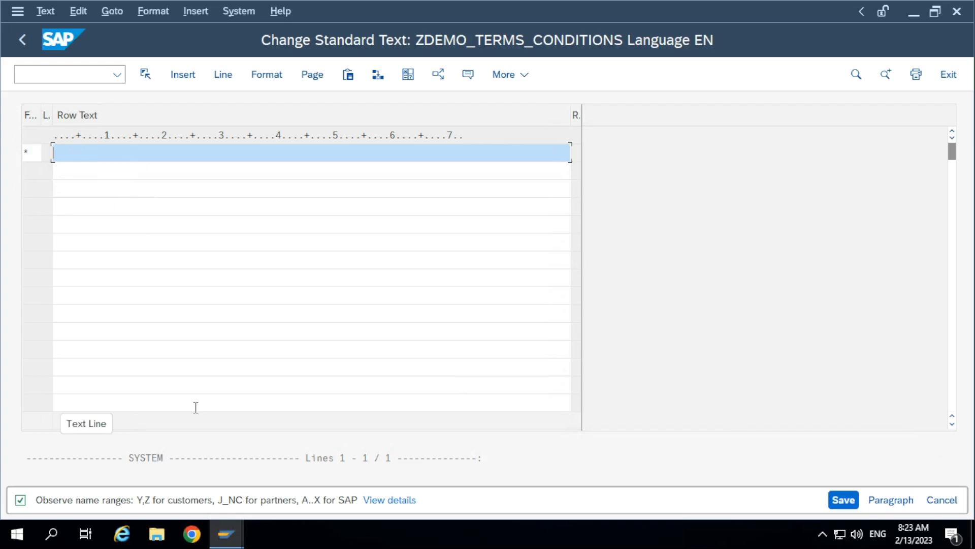
{"action": "left_click", "coordinate": [45, 12]}
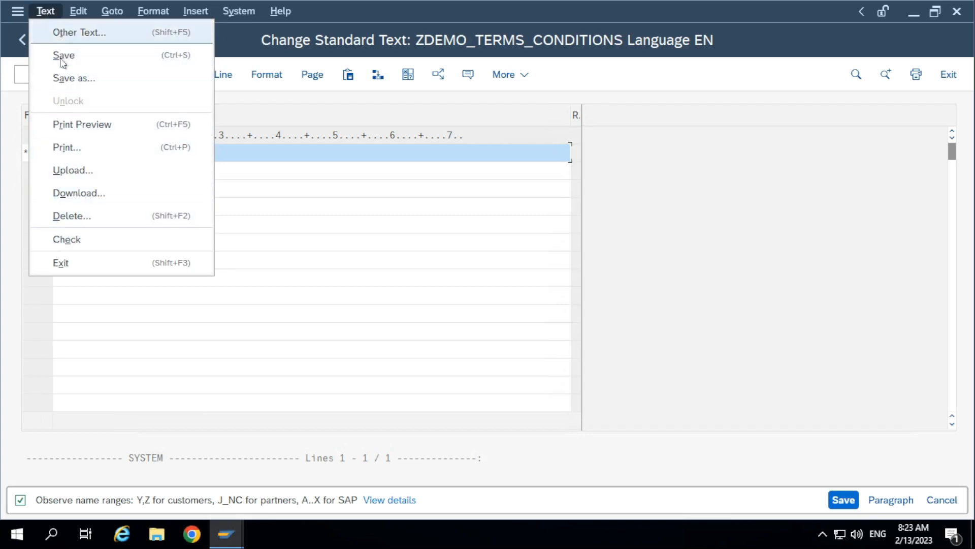
{"action": "left_click", "coordinate": [72, 34]}
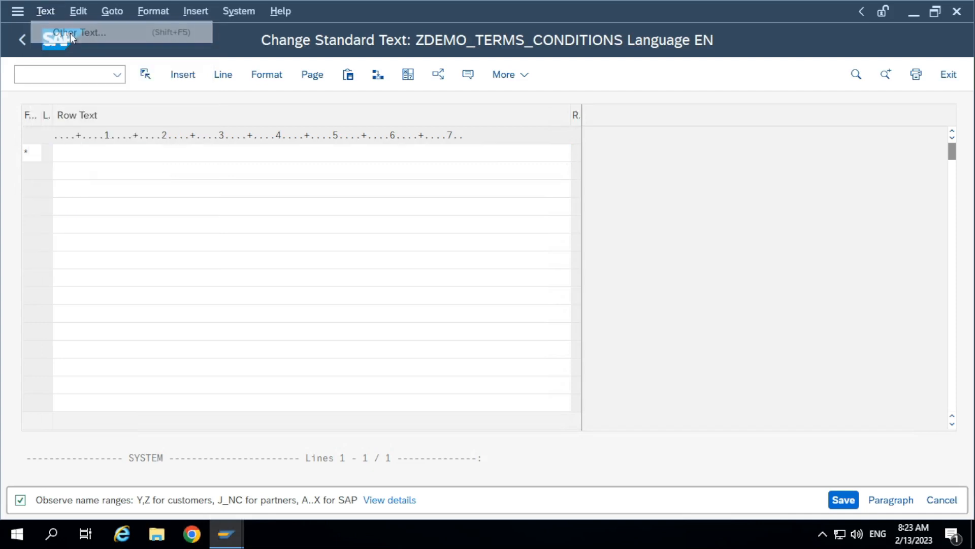
{"action": "left_click", "coordinate": [479, 307]}
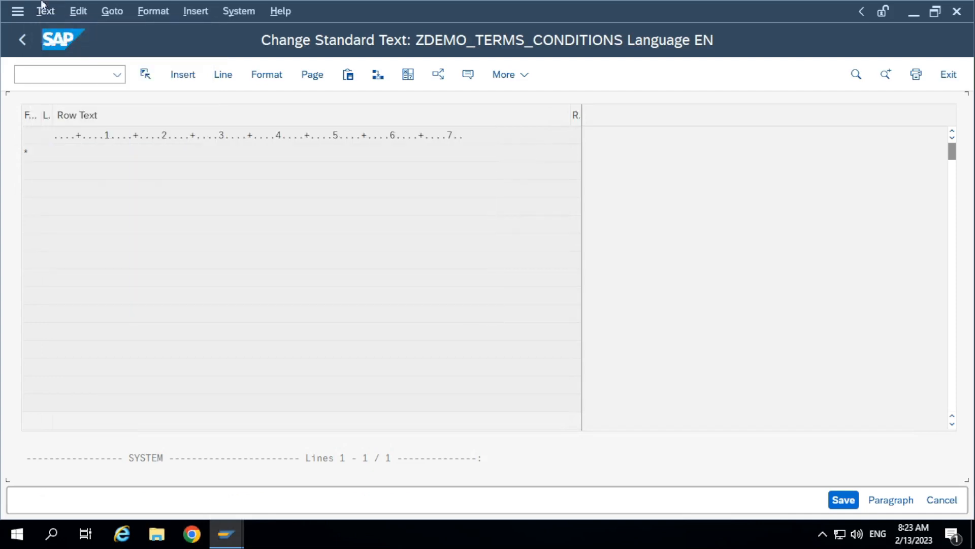
{"action": "left_click", "coordinate": [79, 11]}
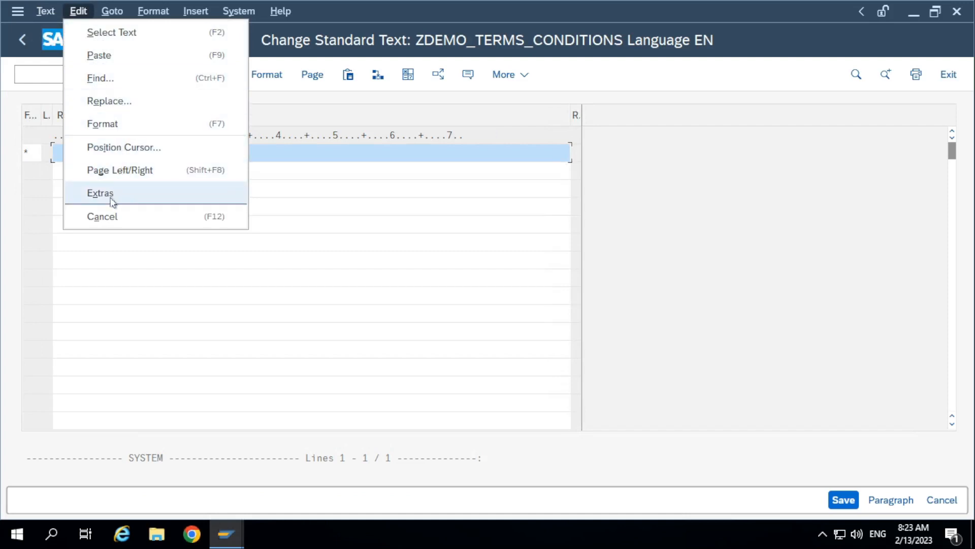
- Change from the line editor to the Word-style editor, allowing the SAPscriptWord2007.dotm template replacement and remembering that decision
{"action": "left_click", "coordinate": [112, 10]}
{"action": "mouse_move", "coordinate": [130, 41]}
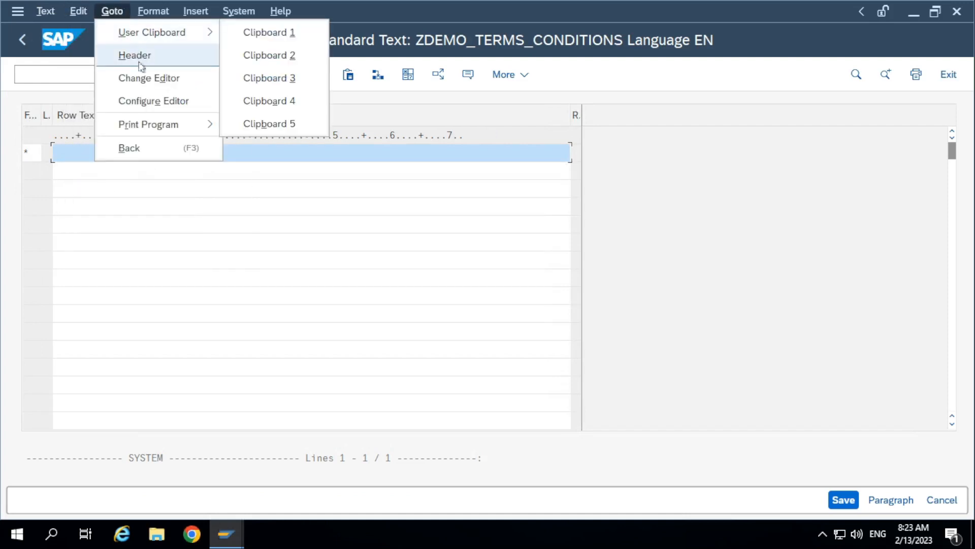
{"action": "left_click", "coordinate": [140, 80]}
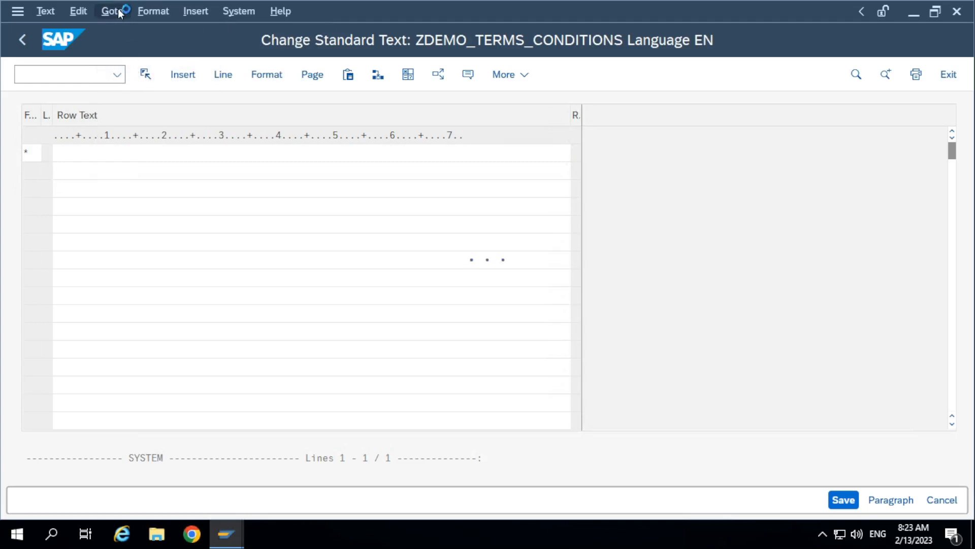
{"action": "left_click", "coordinate": [280, 269]}
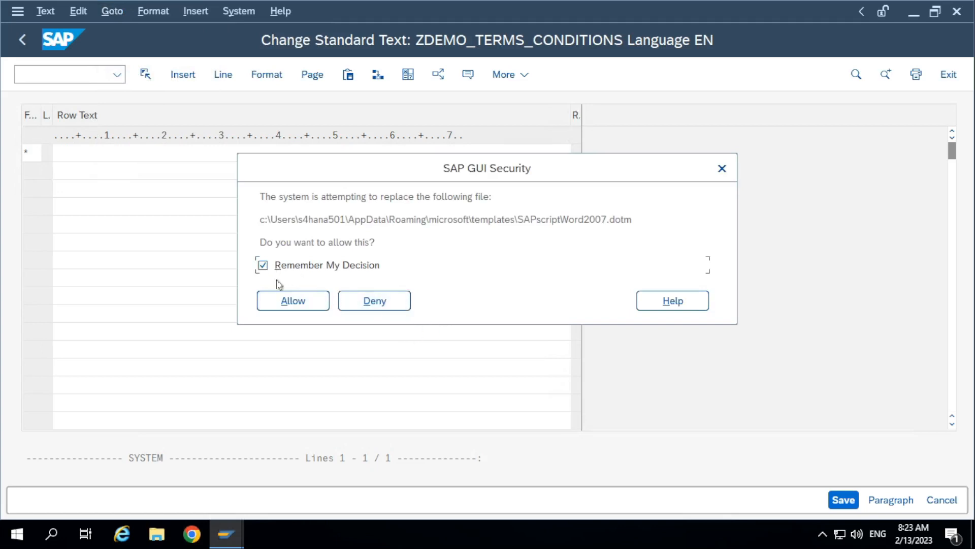
{"action": "left_click", "coordinate": [282, 300]}
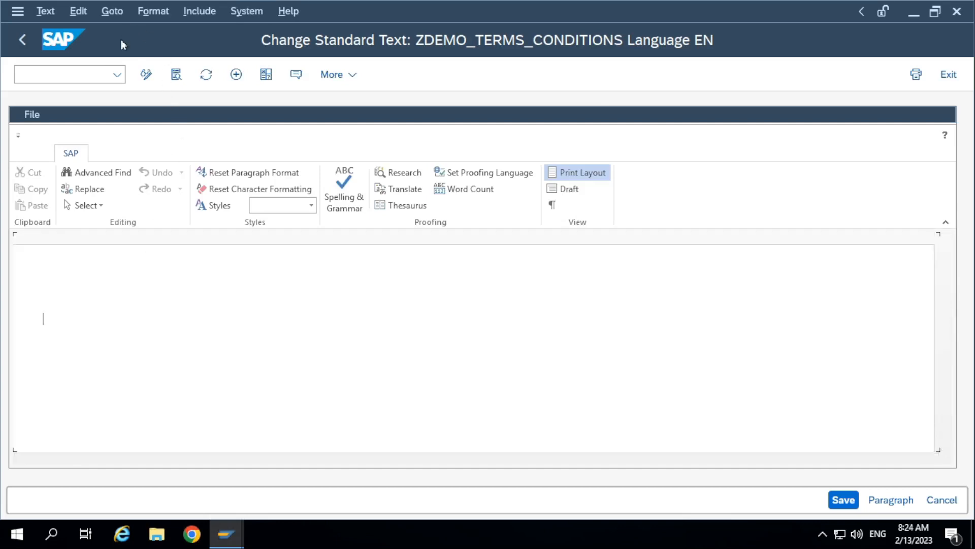
{"action": "left_click", "coordinate": [110, 12]}
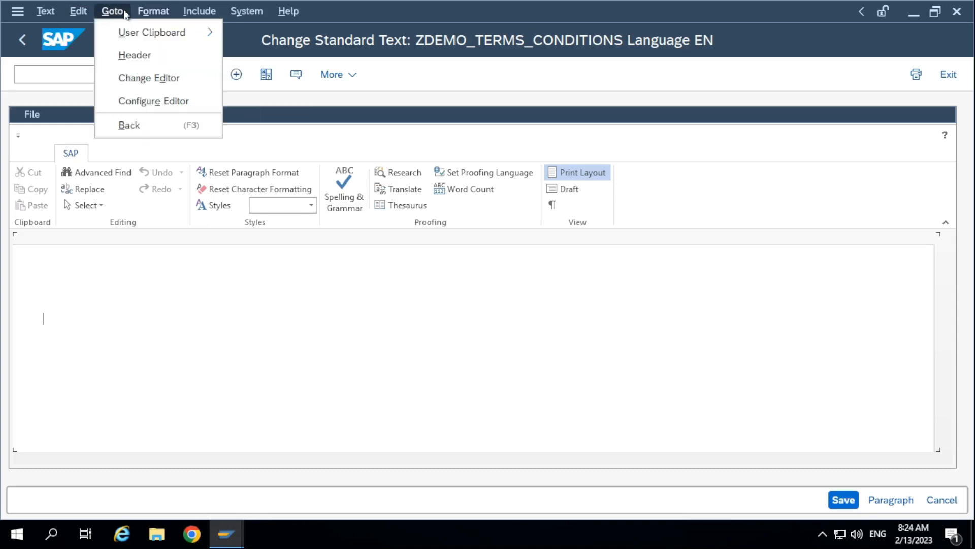
{"action": "left_click", "coordinate": [135, 80]}
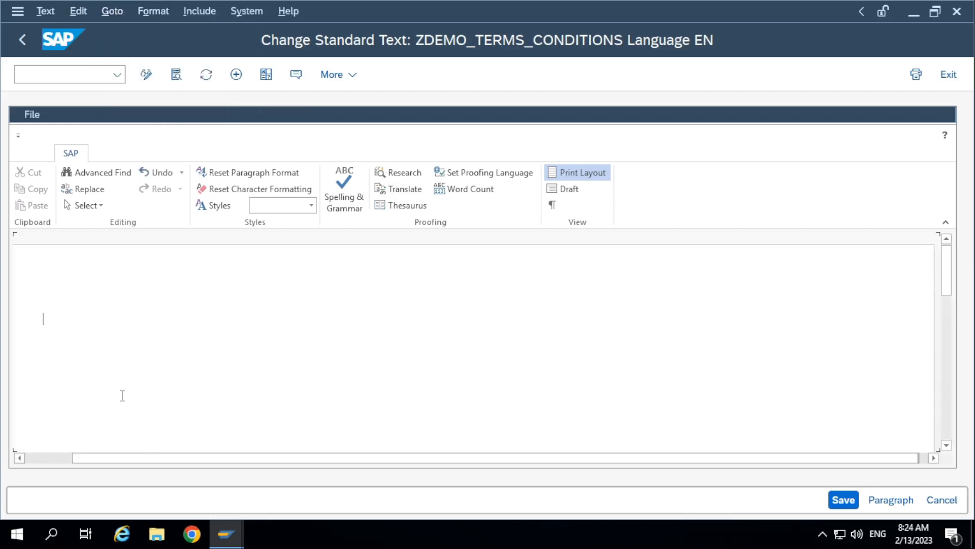
- Switch to Chrome and search Google for "terms and conditions text"
{"action": "left_click", "coordinate": [193, 530]}
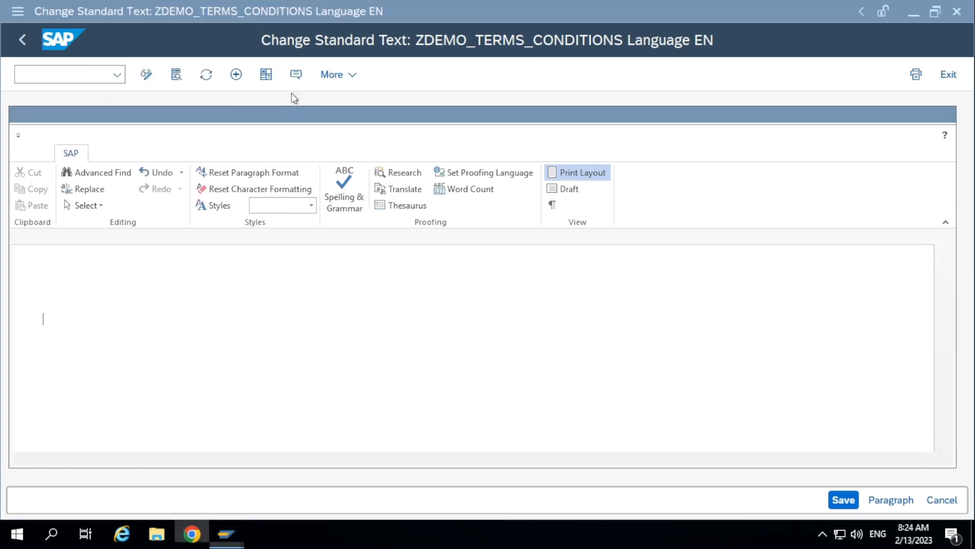
{"action": "left_click", "coordinate": [243, 40]}
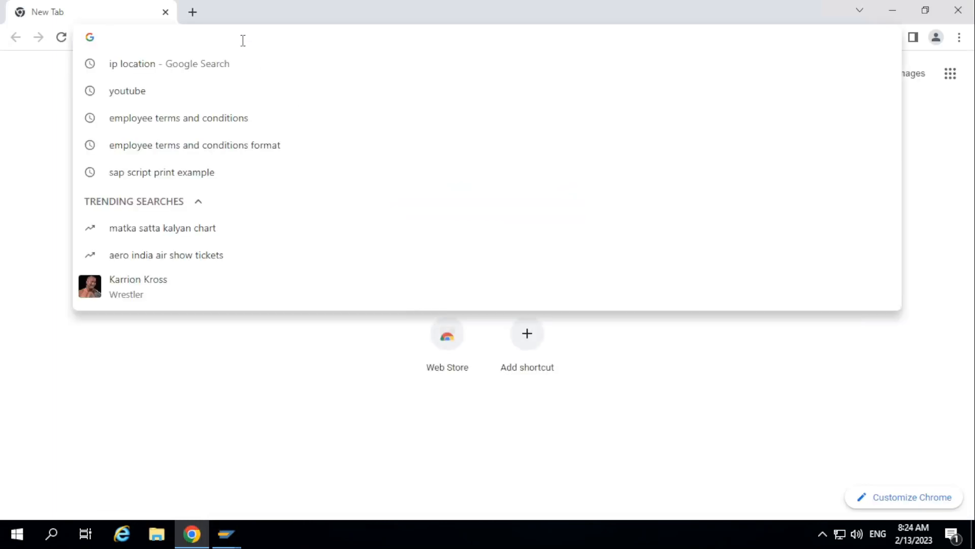
{"action": "type", "text": "terms and "}
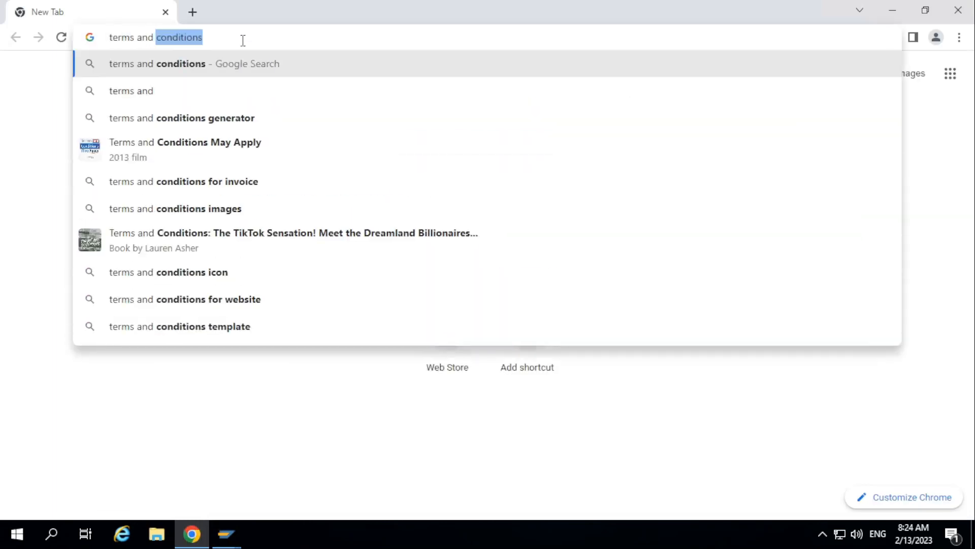
{"action": "type", "text": "conditions "}
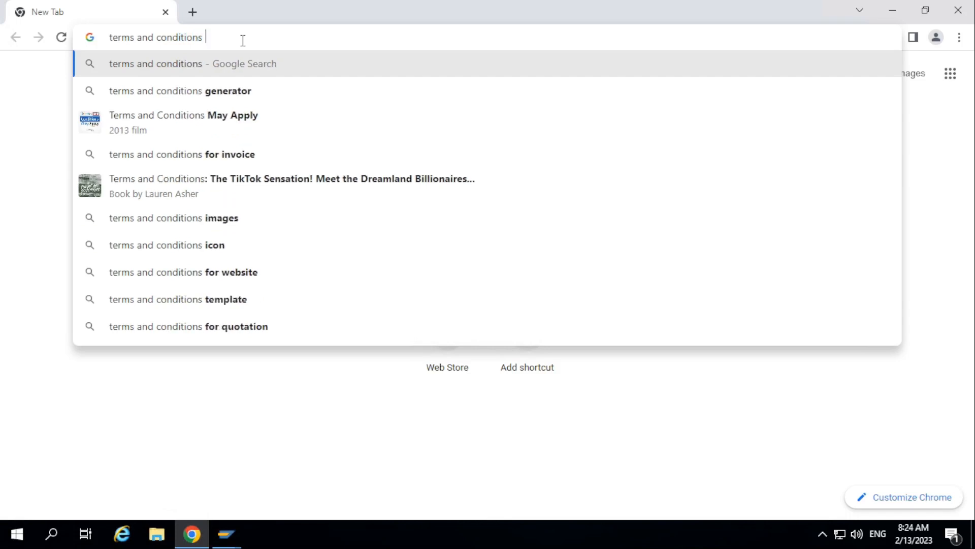
{"action": "type", "text": "text"}
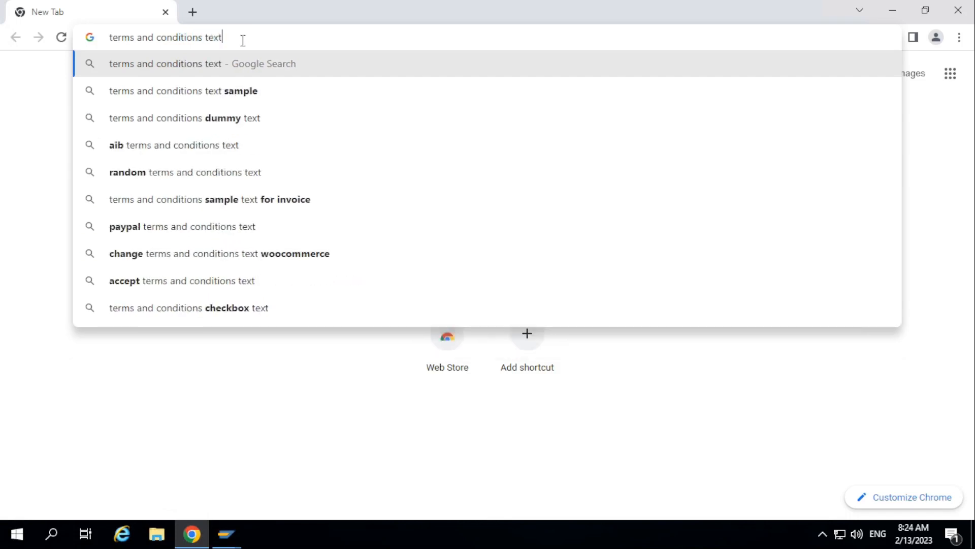
{"action": "key", "text": "Return"}
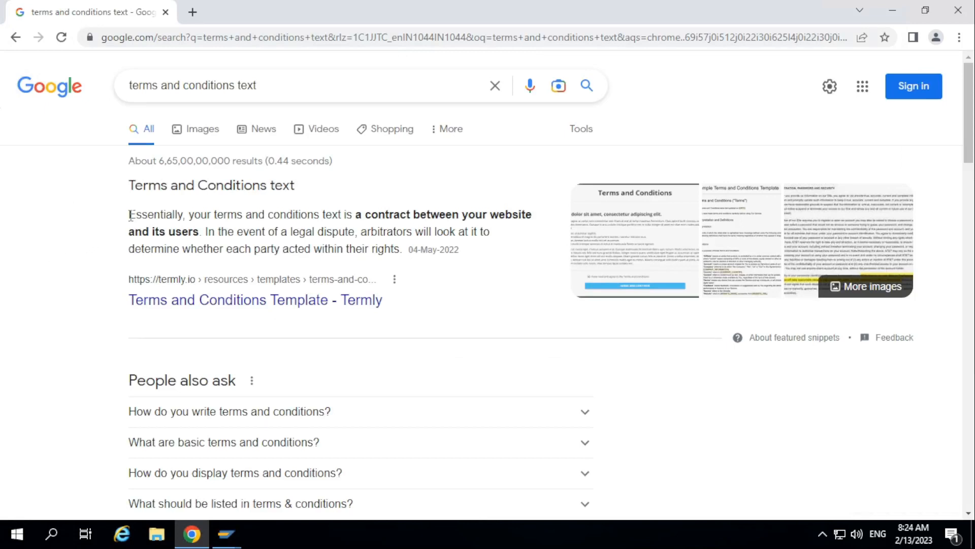
- Open the Termly "Terms and Conditions Template" search result in a new tab and bring that tab forward
{"action": "left_click_drag", "start_coordinate": [128, 214], "coordinate": [404, 250]}
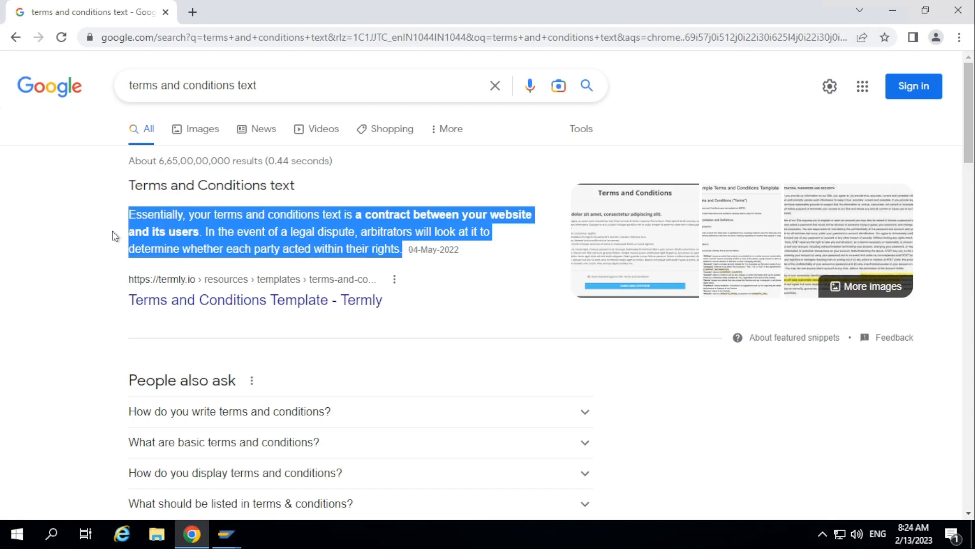
{"action": "right_click", "coordinate": [251, 306]}
{"action": "left_click", "coordinate": [269, 317]}
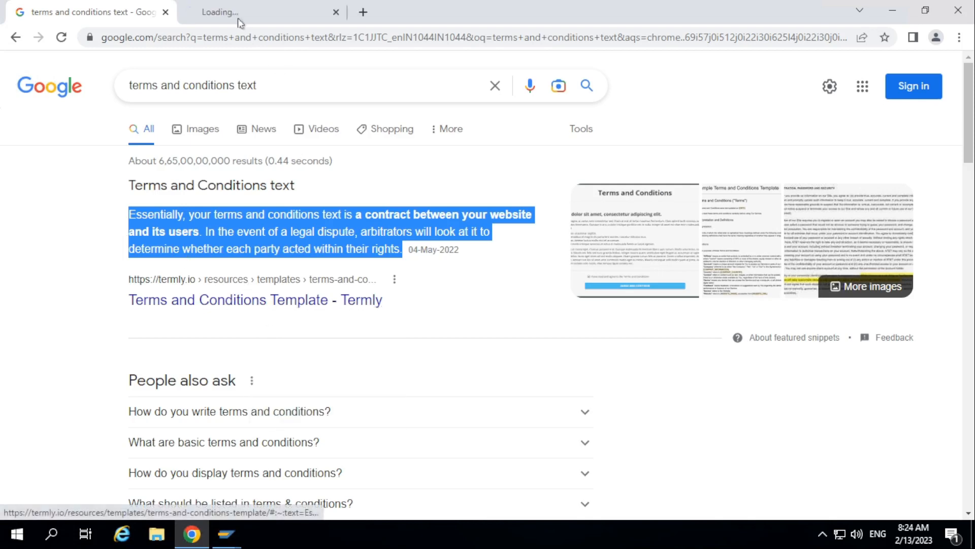
{"action": "left_click", "coordinate": [222, 15]}
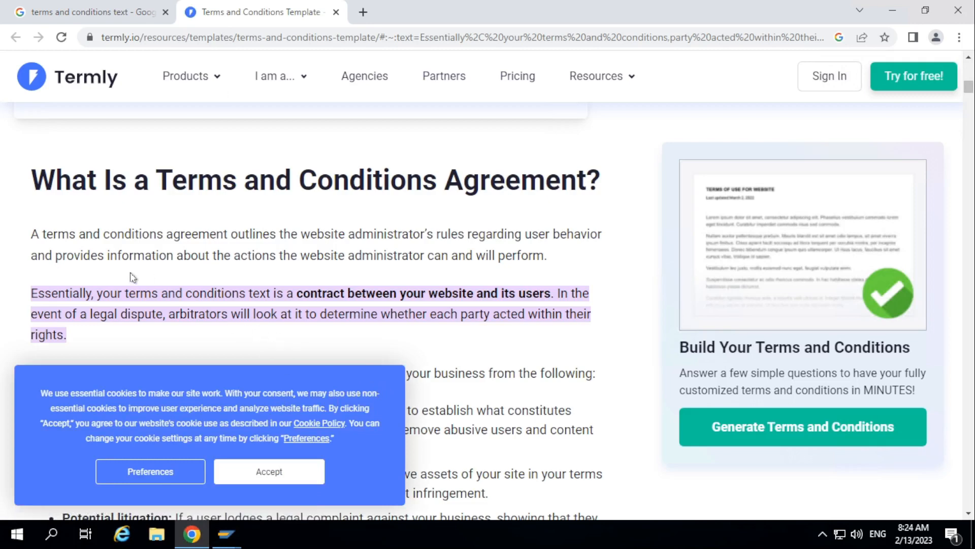
- Copy the Abusive users, Intellectual property theft and Potential litigation bullets from the Termly page, then dismiss the generator pop-up
{"action": "scroll", "coordinate": [133, 274], "scroll_direction": "down", "scroll_amount": 1}
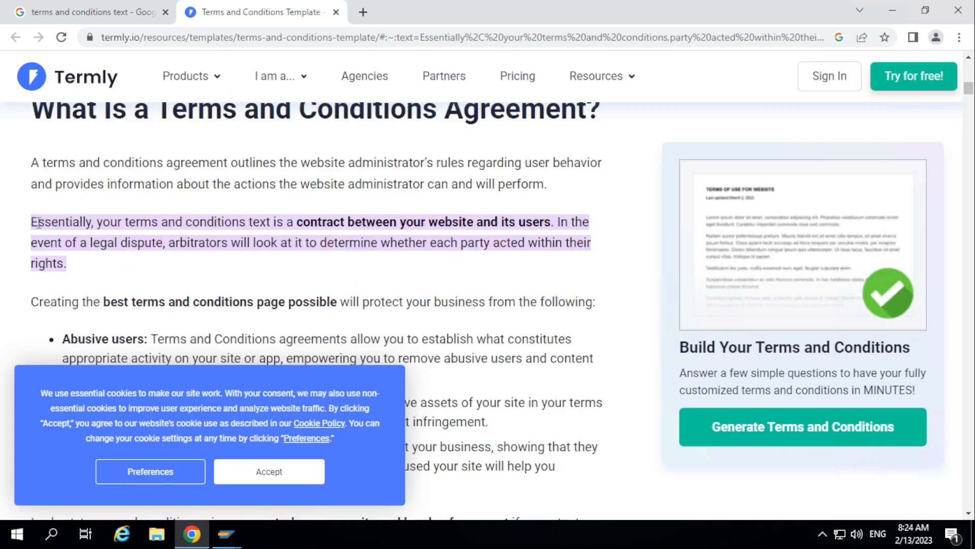
{"action": "scroll", "coordinate": [39, 223], "scroll_direction": "down", "scroll_amount": 2}
{"action": "scroll", "coordinate": [135, 237], "scroll_direction": "up", "scroll_amount": 1}
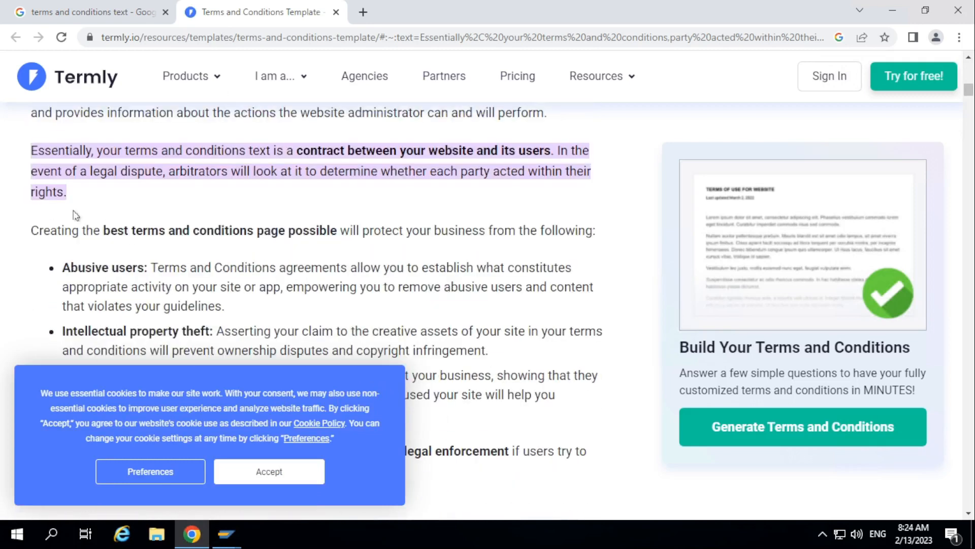
{"action": "scroll", "coordinate": [52, 233], "scroll_direction": "down", "scroll_amount": 7}
{"action": "scroll", "coordinate": [88, 242], "scroll_direction": "down", "scroll_amount": 1}
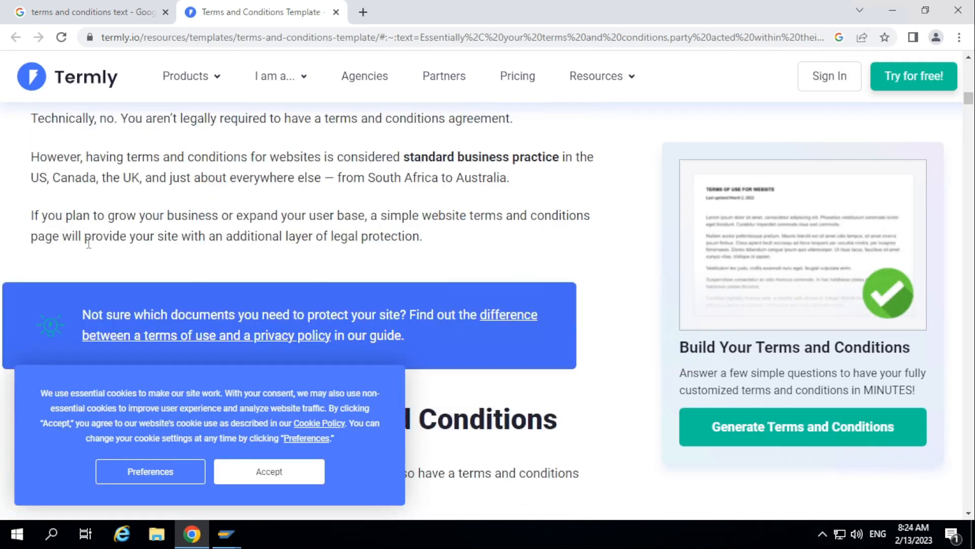
{"action": "scroll", "coordinate": [76, 200], "scroll_direction": "up", "scroll_amount": 1}
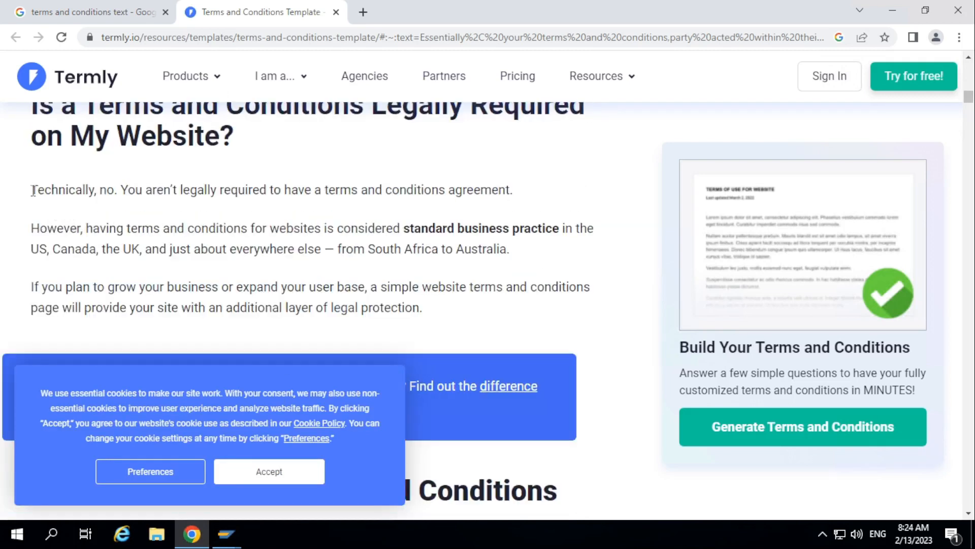
{"action": "left_click_drag", "start_coordinate": [33, 190], "coordinate": [424, 314]}
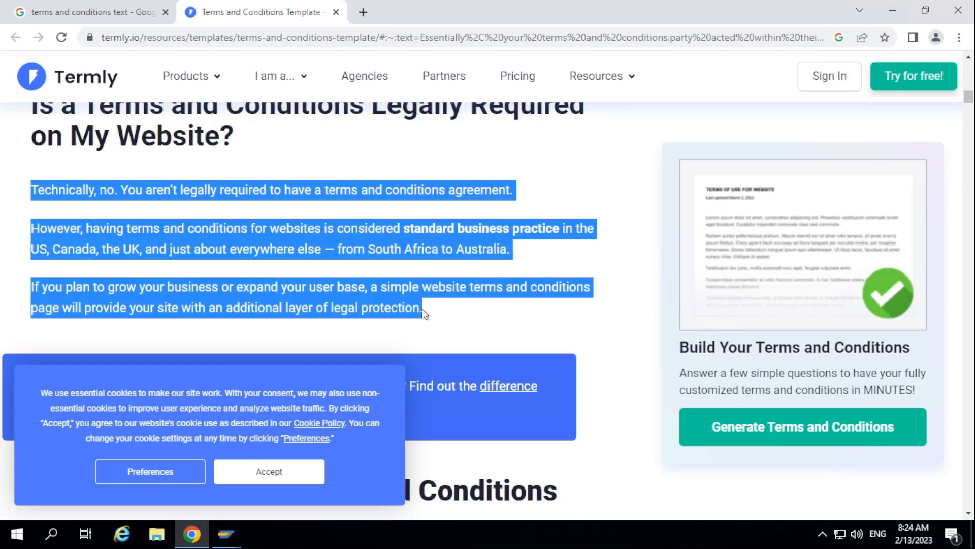
{"action": "scroll", "coordinate": [395, 280], "scroll_direction": "down", "scroll_amount": 4}
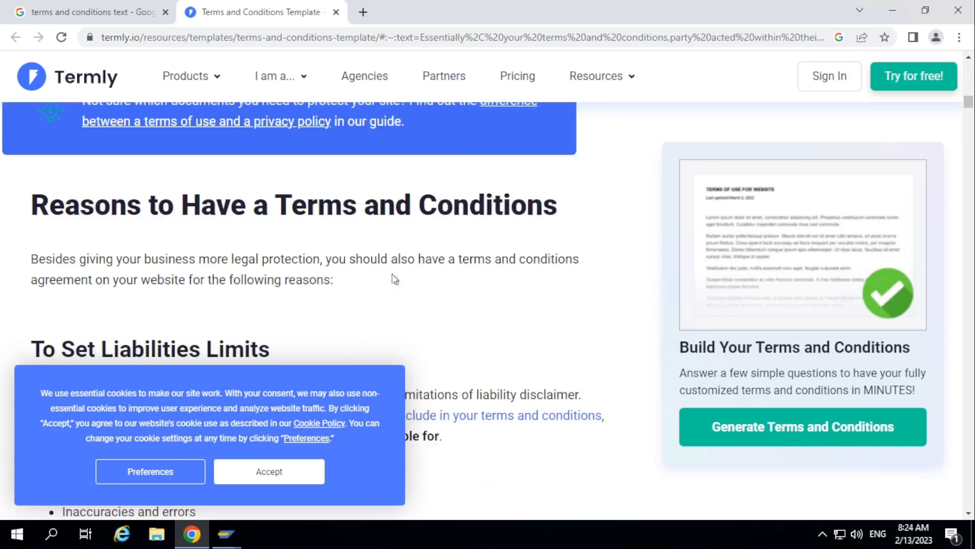
{"action": "scroll", "coordinate": [395, 279], "scroll_direction": "up", "scroll_amount": 8}
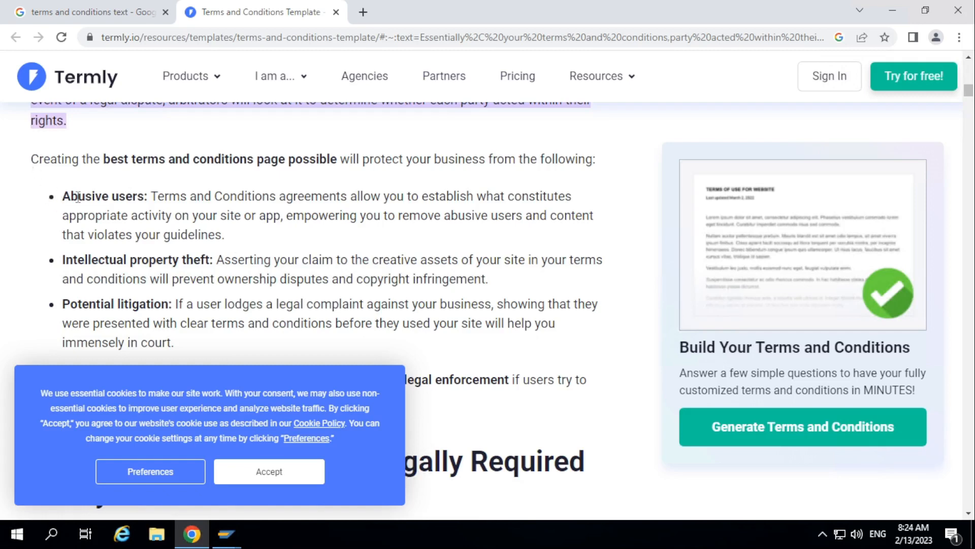
{"action": "left_click_drag", "start_coordinate": [62, 198], "coordinate": [200, 349]}
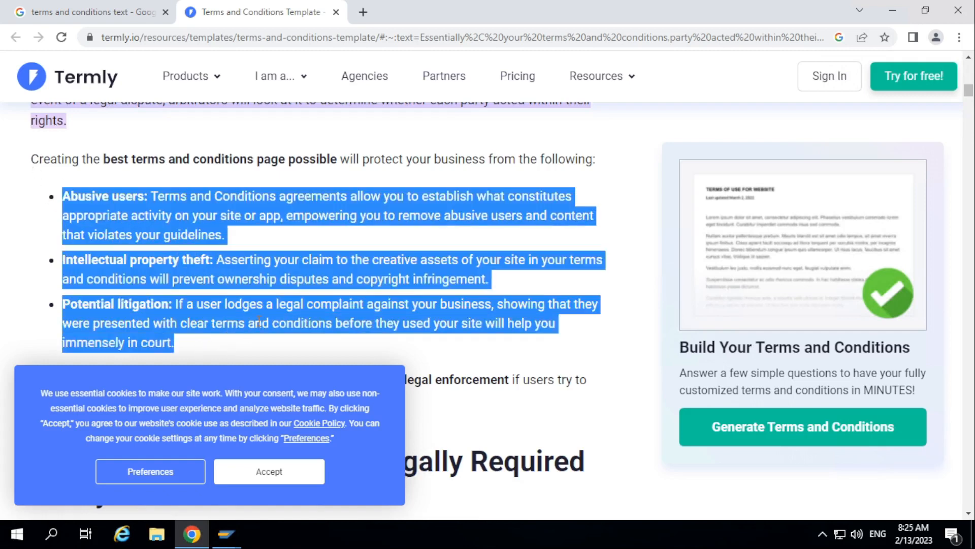
{"action": "key", "text": "ctrl+c"}
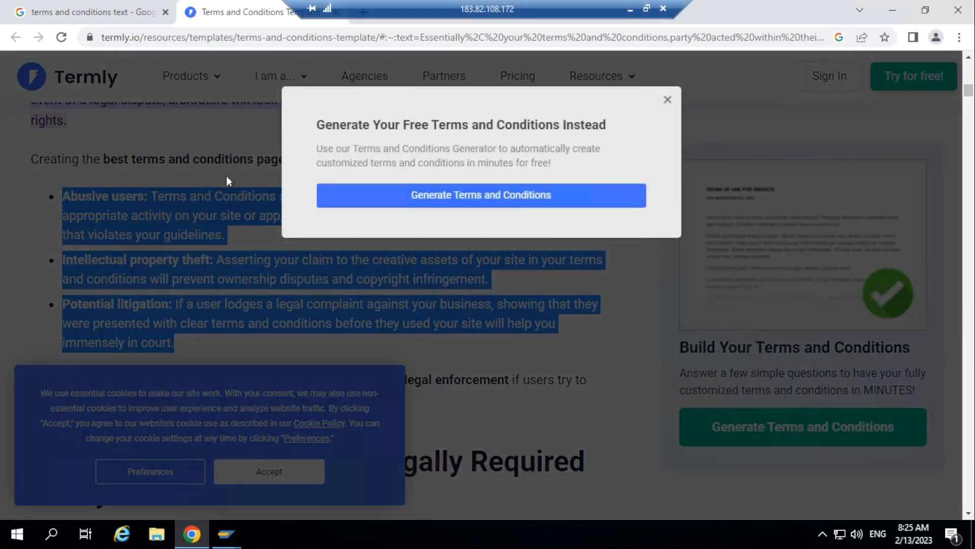
{"action": "left_click", "coordinate": [668, 100]}
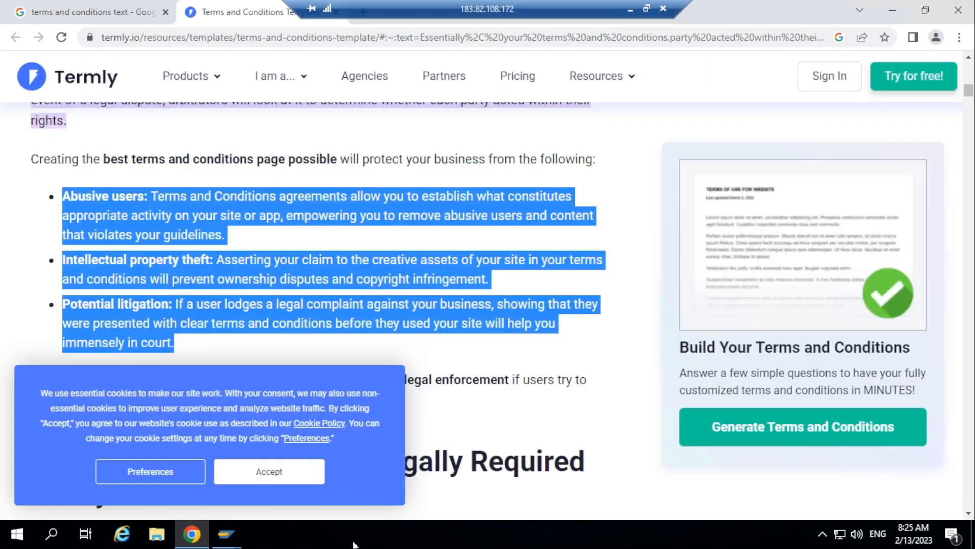
- Switch to SAP, paste the copied bullets into the ZDEMO_TERMS_CONDITIONS standard text and save it
{"action": "mouse_move", "coordinate": [235, 545]}
{"action": "left_click", "coordinate": [277, 469]}
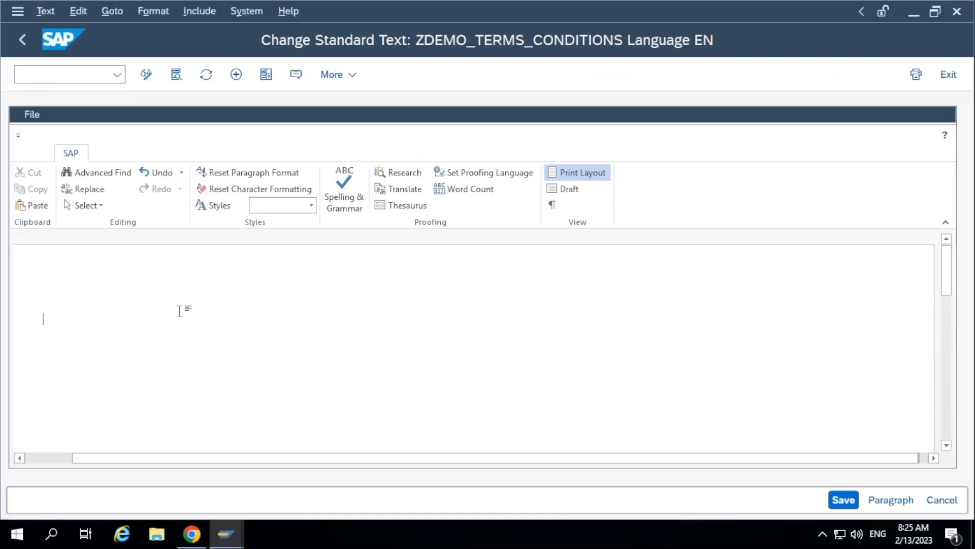
{"action": "key", "text": "ctrl+v"}
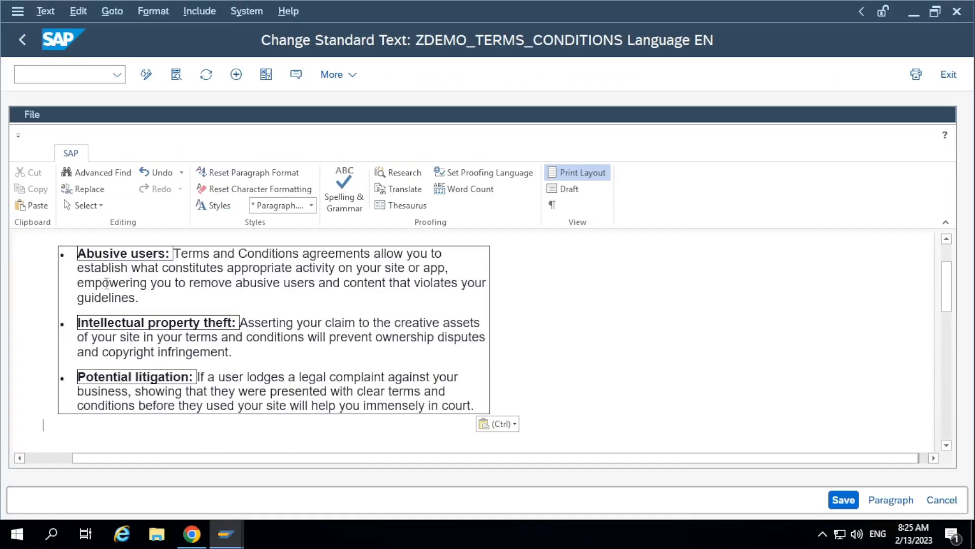
{"action": "left_click", "coordinate": [595, 407]}
{"action": "left_click", "coordinate": [843, 500]}
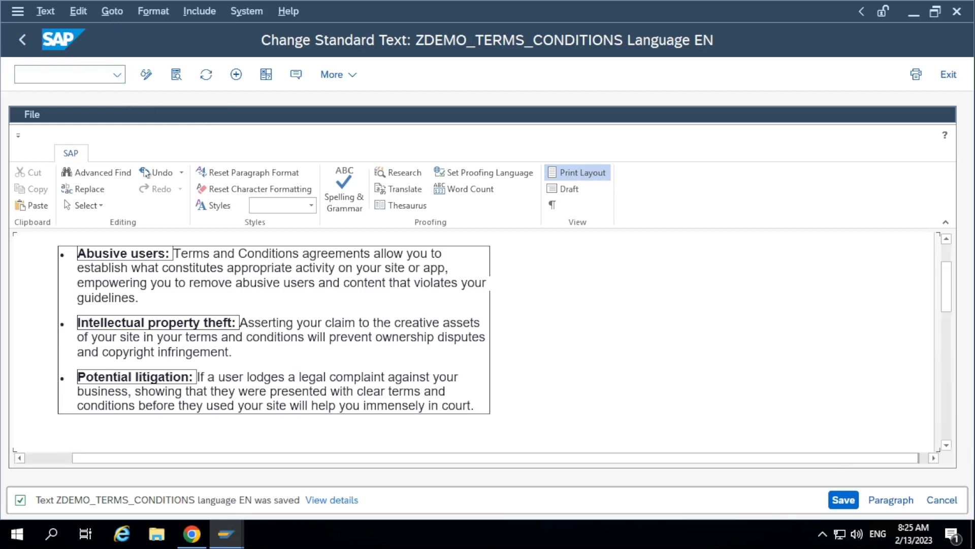
- Change to the line editor and remove the leading bullet and comma characters from the three pasted paragraphs
{"action": "left_click", "coordinate": [104, 14]}
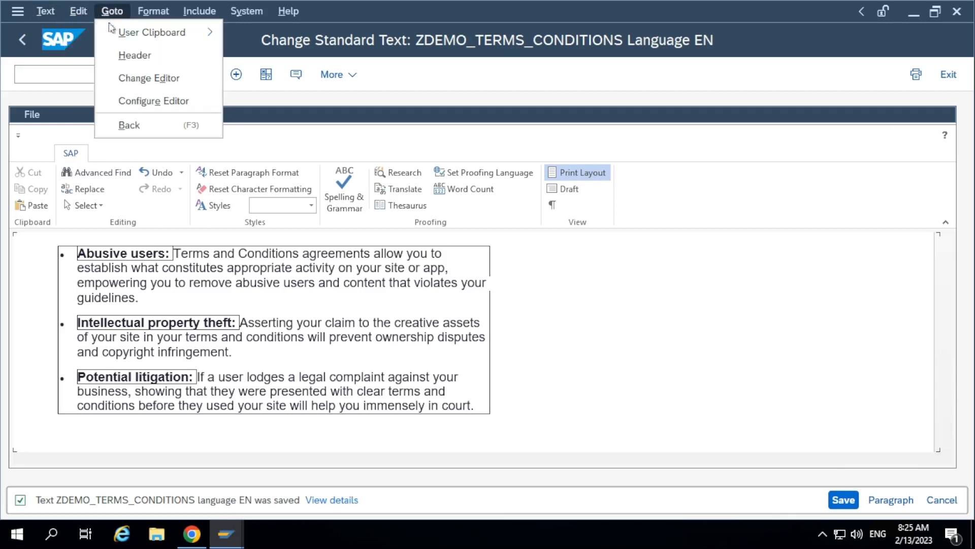
{"action": "left_click", "coordinate": [124, 81]}
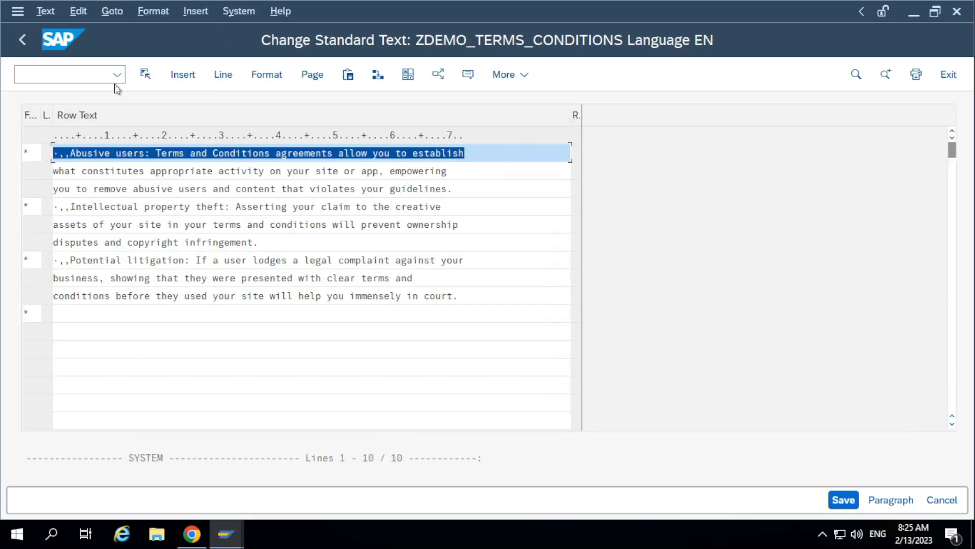
{"action": "left_click", "coordinate": [174, 189]}
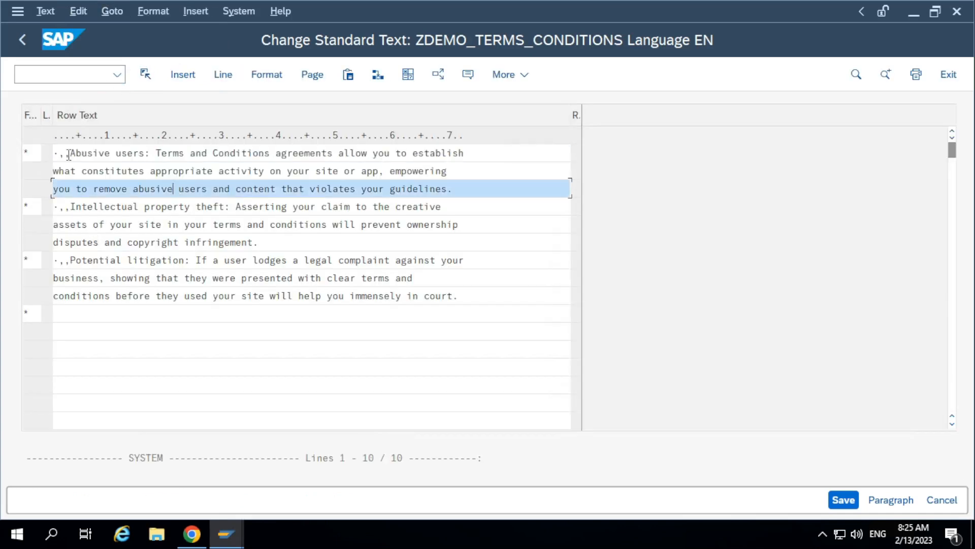
{"action": "left_click_drag", "start_coordinate": [70, 152], "coordinate": [44, 153]}
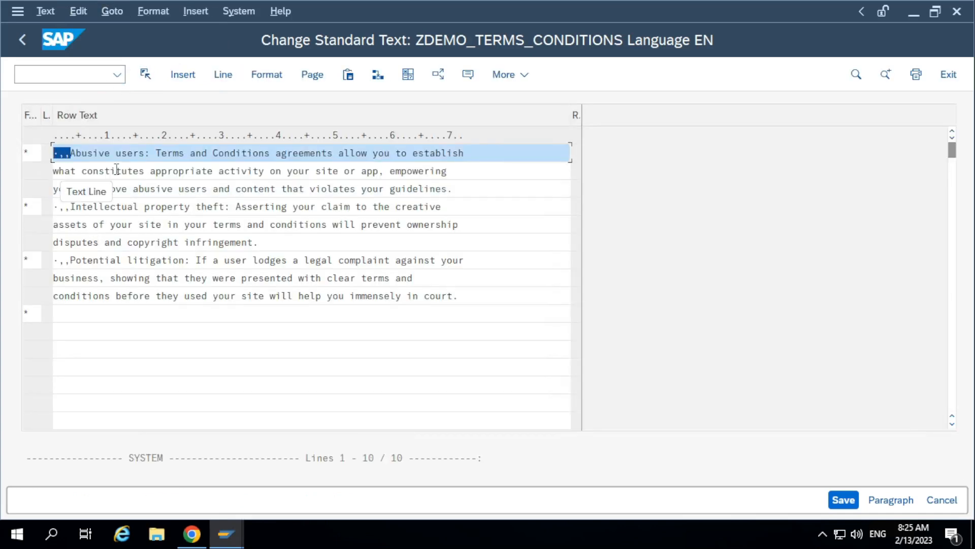
{"action": "key", "text": "Delete"}
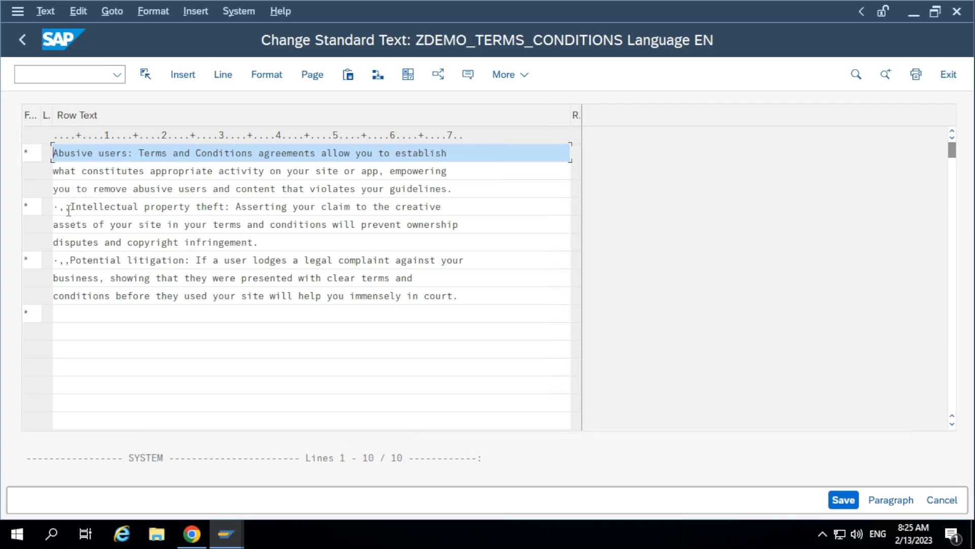
{"action": "left_click_drag", "start_coordinate": [69, 210], "coordinate": [17, 211]}
{"action": "key", "text": "Delete"}
{"action": "mouse_move", "coordinate": [68, 260]}
{"action": "left_mouse_down"}
{"action": "mouse_move", "coordinate": [35, 264]}
{"action": "mouse_move", "coordinate": [48, 262]}
{"action": "left_mouse_up"}
{"action": "key", "text": "Delete"}
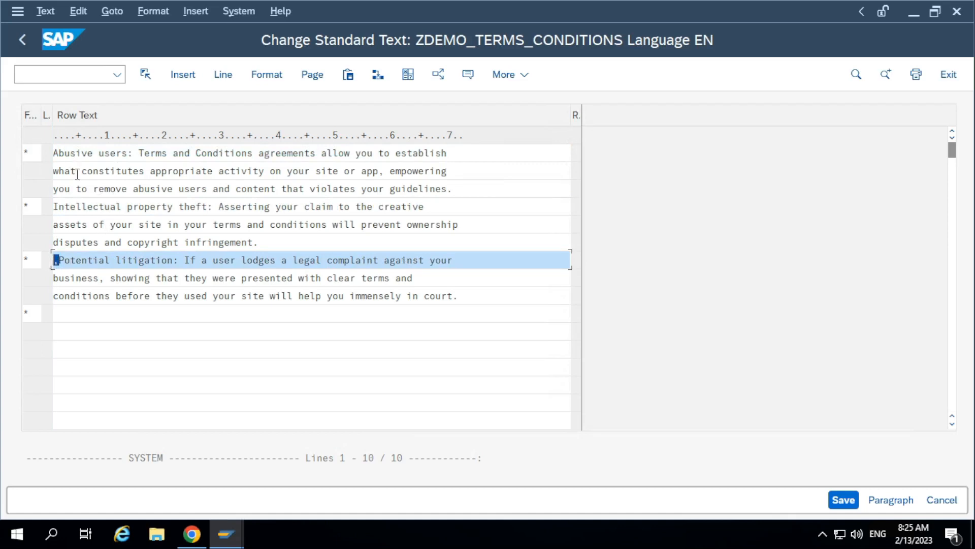
{"action": "key", "text": "Delete"}
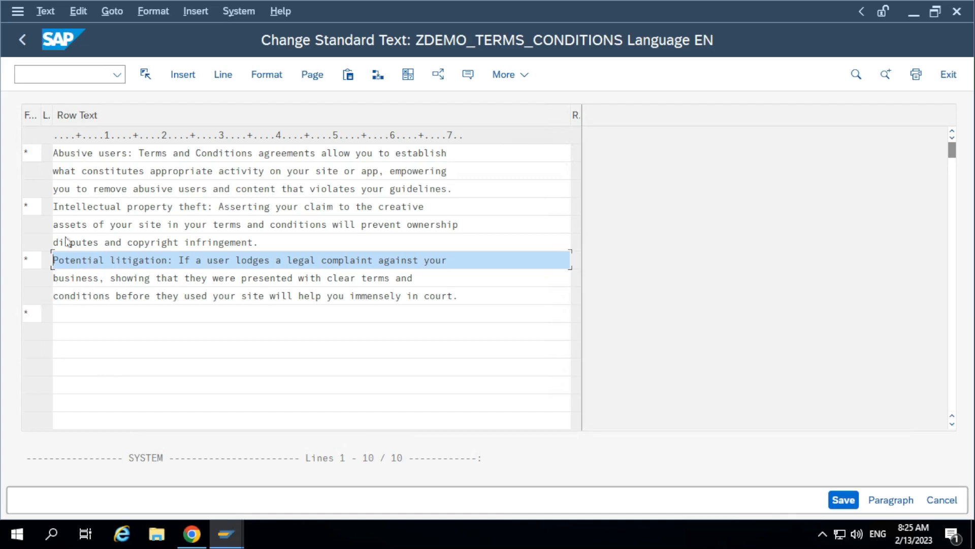
- Examine the tag column formats and their descriptions for the first text line, keeping the text readable beside the list, then close the list
{"action": "left_click", "coordinate": [29, 153]}
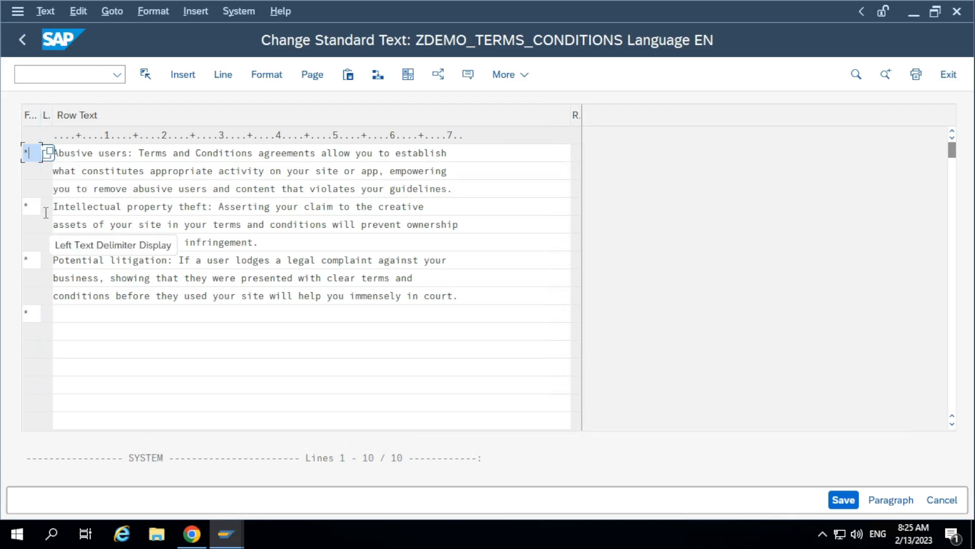
{"action": "left_click", "coordinate": [39, 232]}
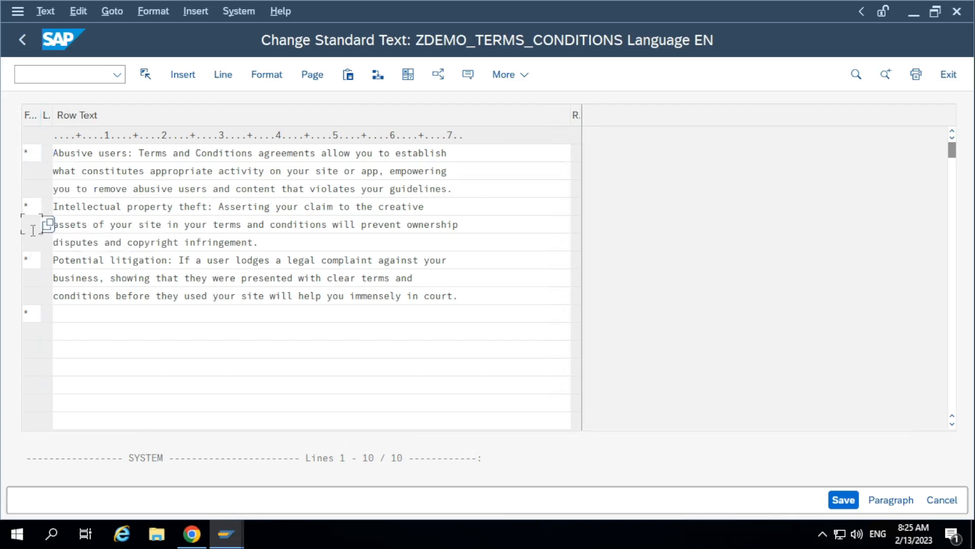
{"action": "left_click", "coordinate": [27, 151]}
{"action": "left_click", "coordinate": [49, 153]}
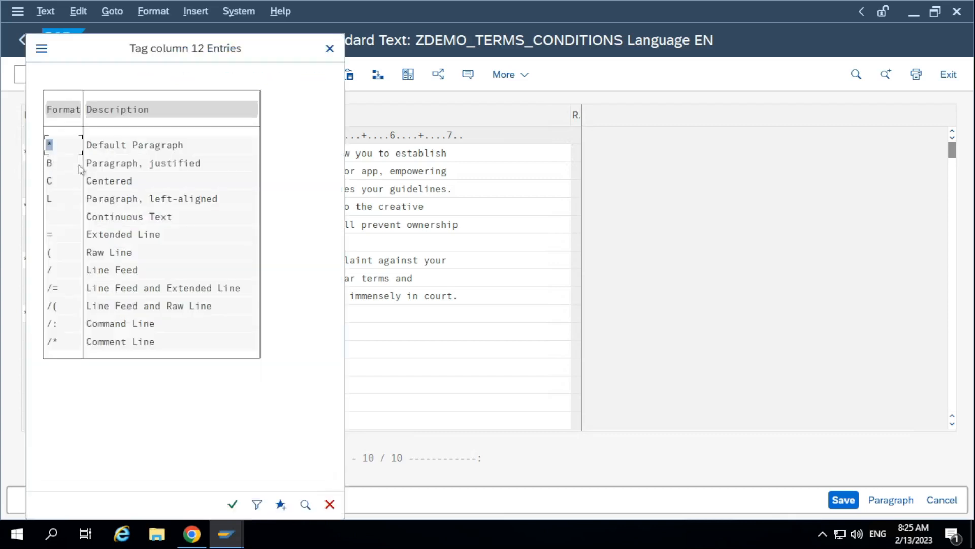
{"action": "left_click_drag", "start_coordinate": [117, 57], "coordinate": [338, 128]}
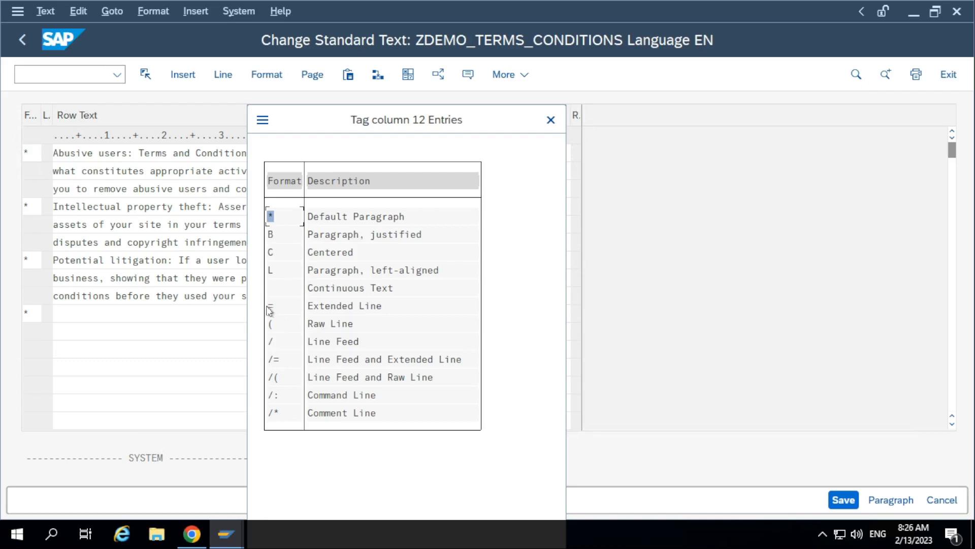
{"action": "left_click_drag", "start_coordinate": [424, 131], "coordinate": [813, 176]}
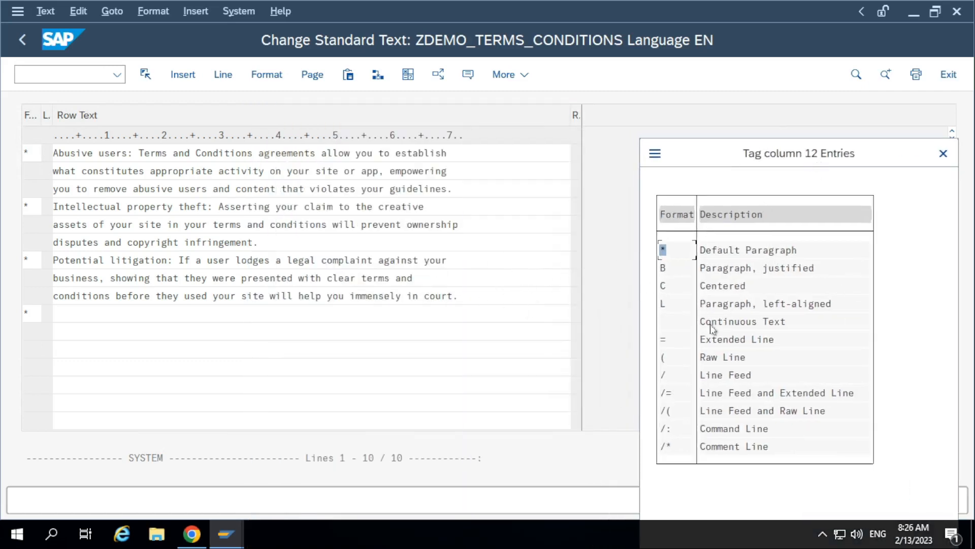
{"action": "left_click_drag", "start_coordinate": [746, 154], "coordinate": [676, 181]}
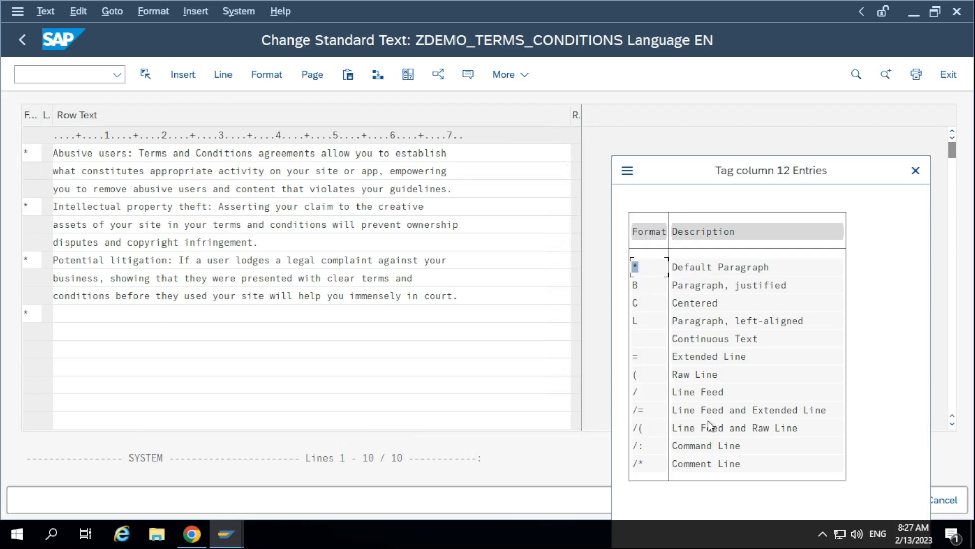
{"action": "left_click", "coordinate": [915, 170]}
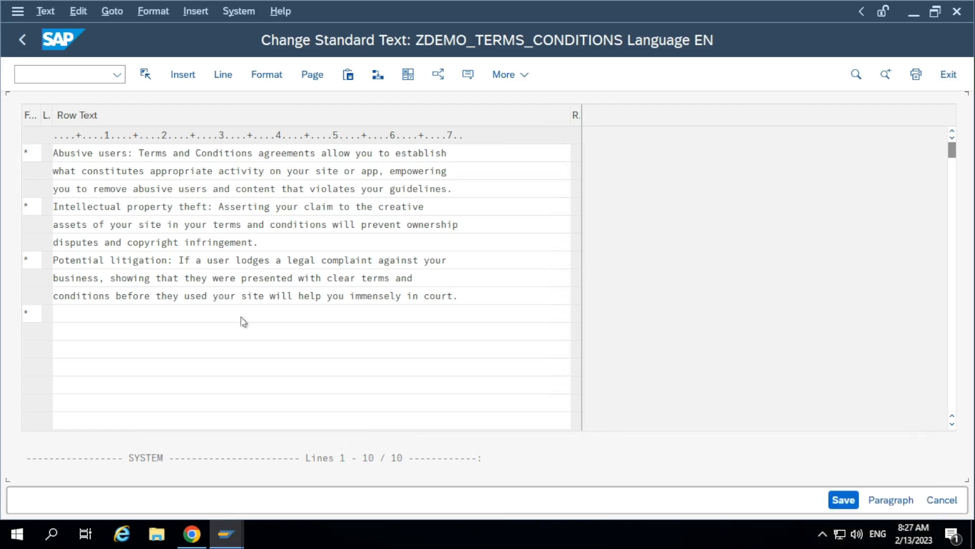
{"action": "left_click", "coordinate": [87, 311]}
{"action": "left_click", "coordinate": [30, 311]}
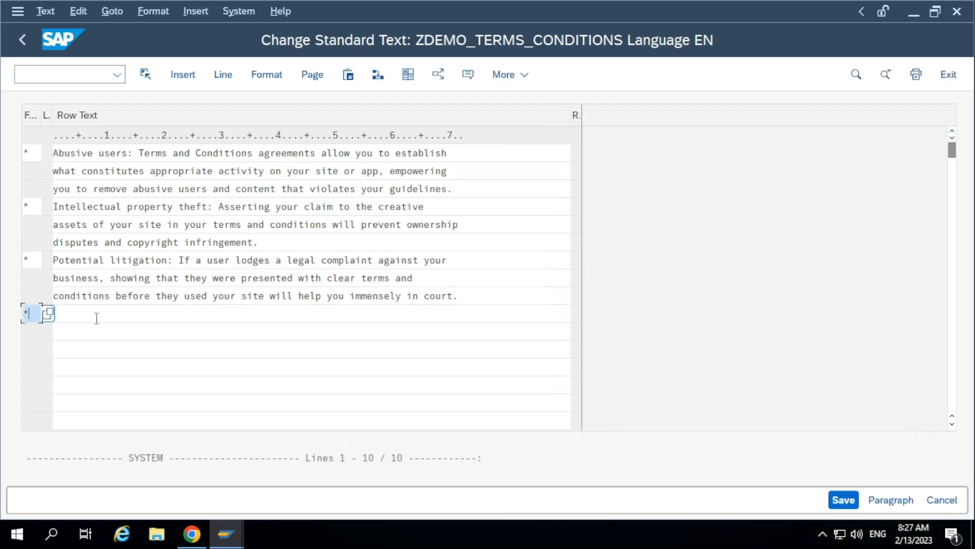
{"action": "left_click", "coordinate": [97, 318]}
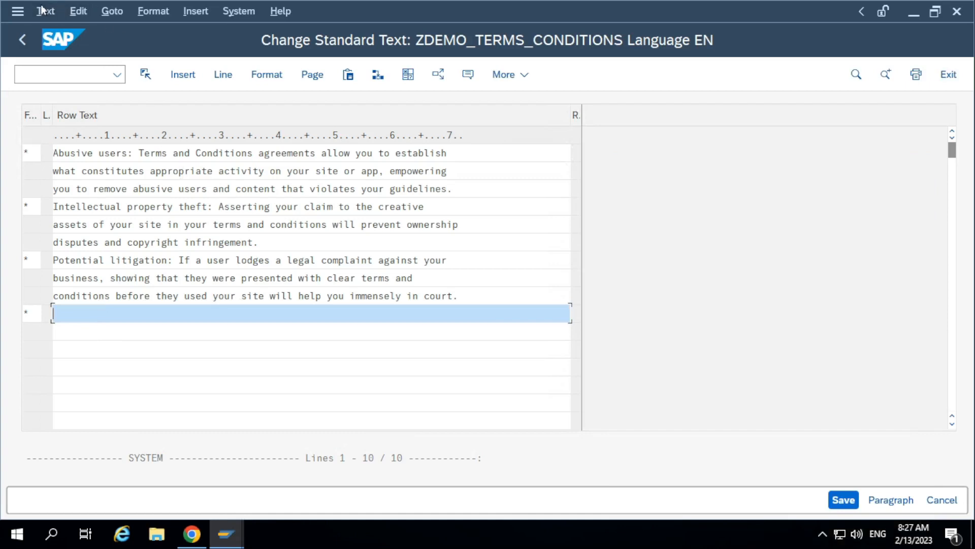
{"action": "double_click", "coordinate": [113, 12]}
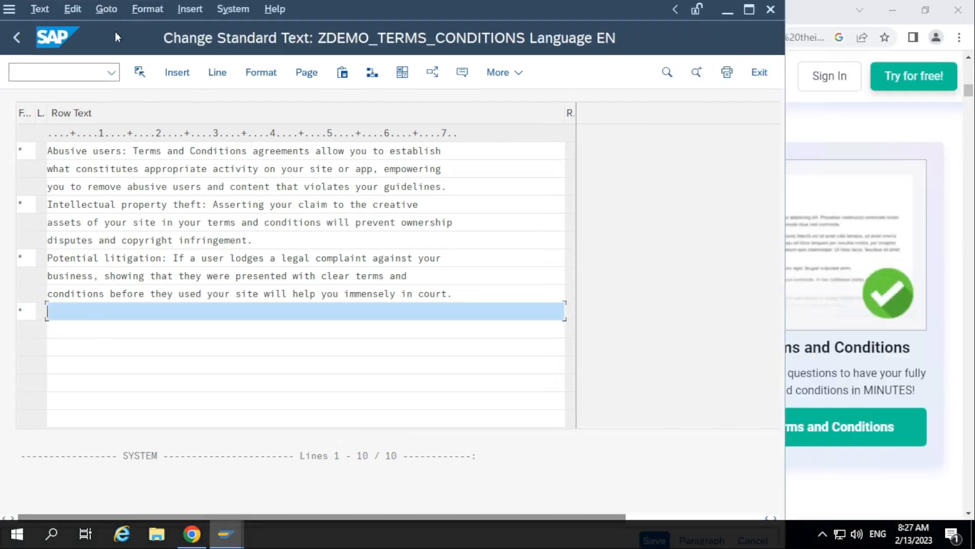
{"action": "left_click", "coordinate": [113, 12]}
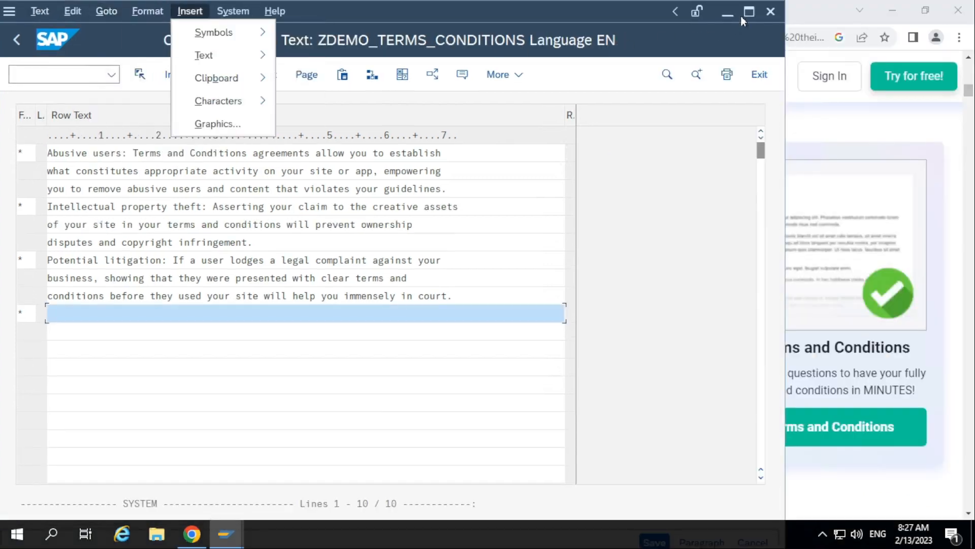
{"action": "left_click", "coordinate": [744, 14]}
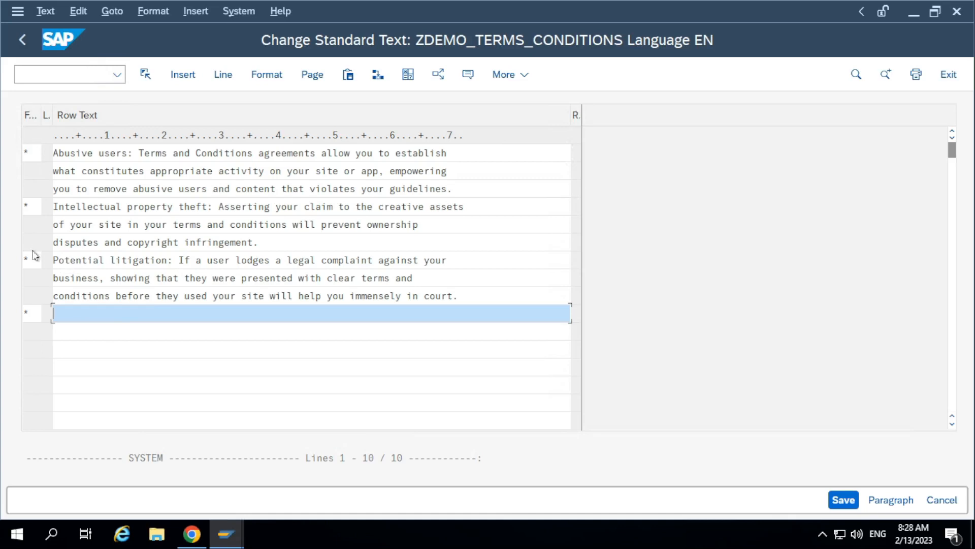
- Assign the Extended Line format (=) to the "business, showing" line of the Potential litigation paragraph and save the text
{"action": "left_click", "coordinate": [32, 152]}
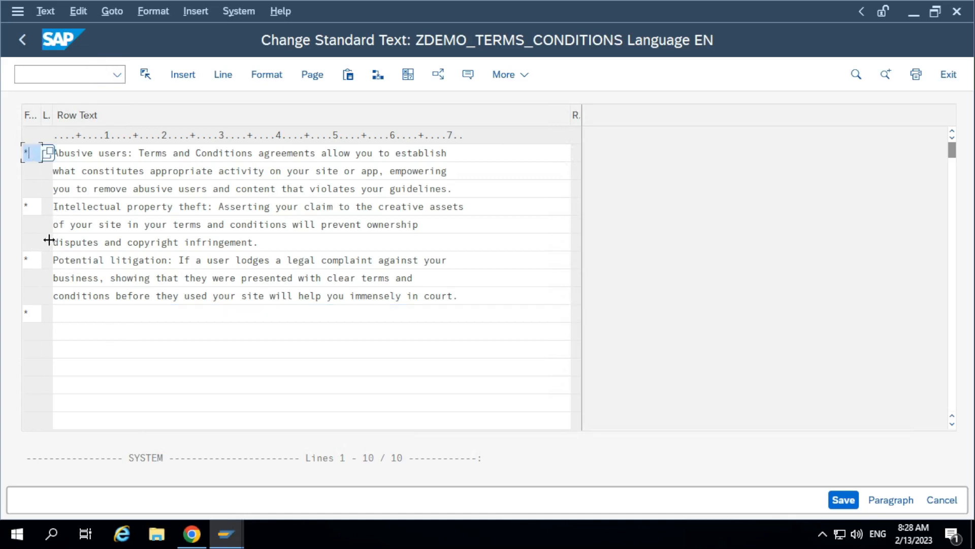
{"action": "left_click", "coordinate": [32, 278]}
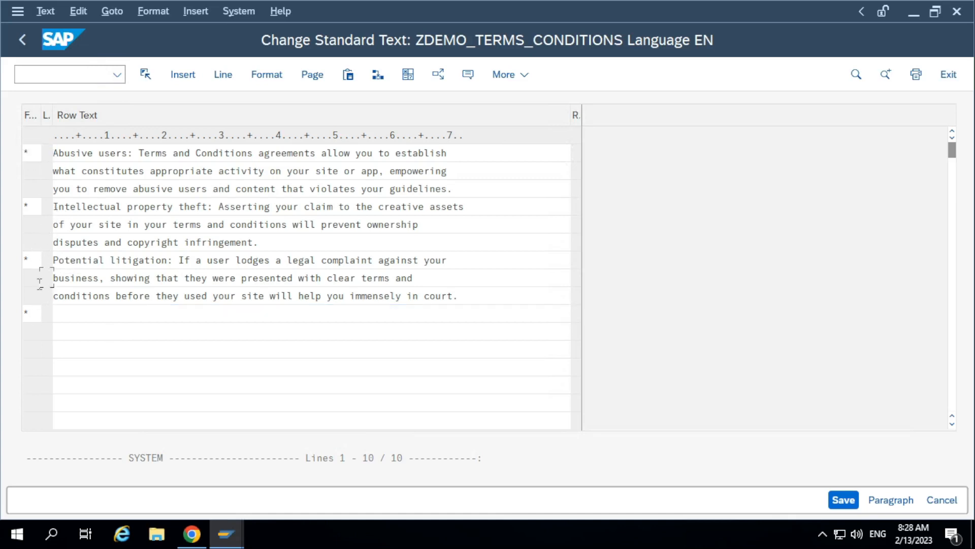
{"action": "left_click", "coordinate": [48, 278]}
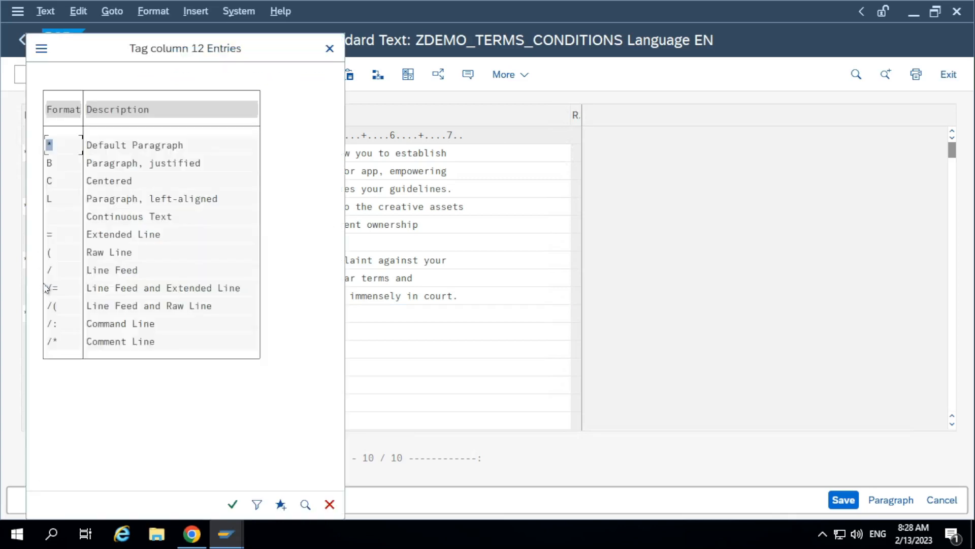
{"action": "double_click", "coordinate": [56, 241]}
{"action": "left_click", "coordinate": [133, 278]}
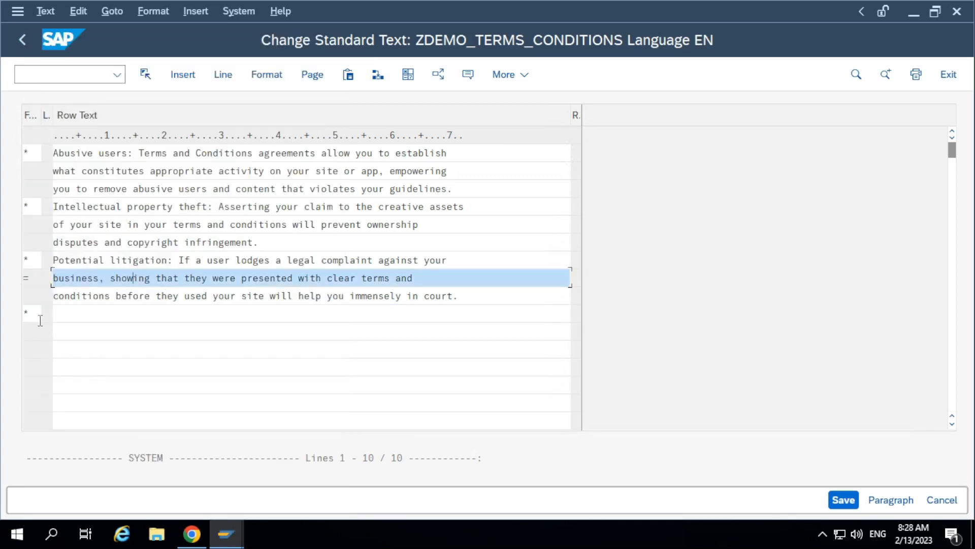
{"action": "left_click_drag", "start_coordinate": [39, 314], "coordinate": [11, 313]}
{"action": "key", "text": "BackSpace"}
{"action": "key", "text": "Return"}
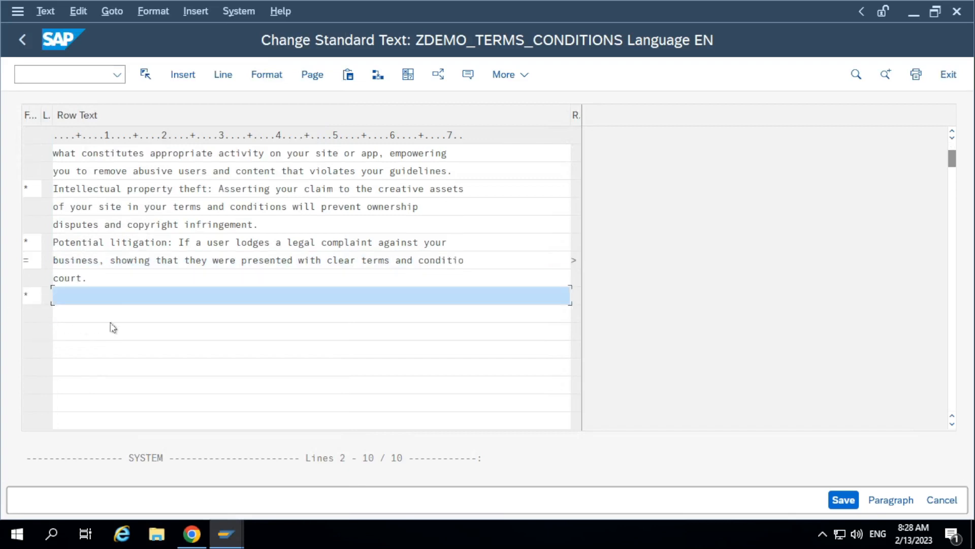
{"action": "left_click", "coordinate": [117, 278]}
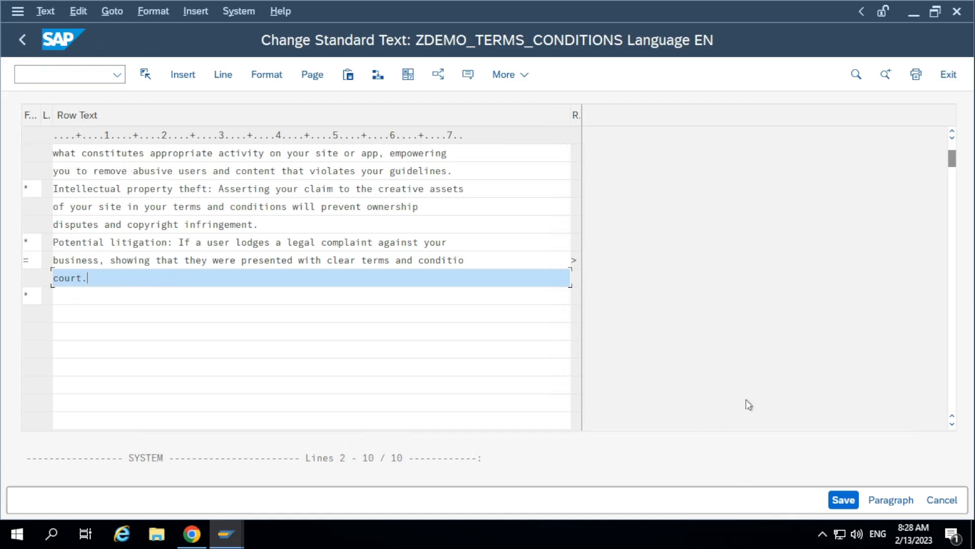
{"action": "left_click", "coordinate": [835, 500]}
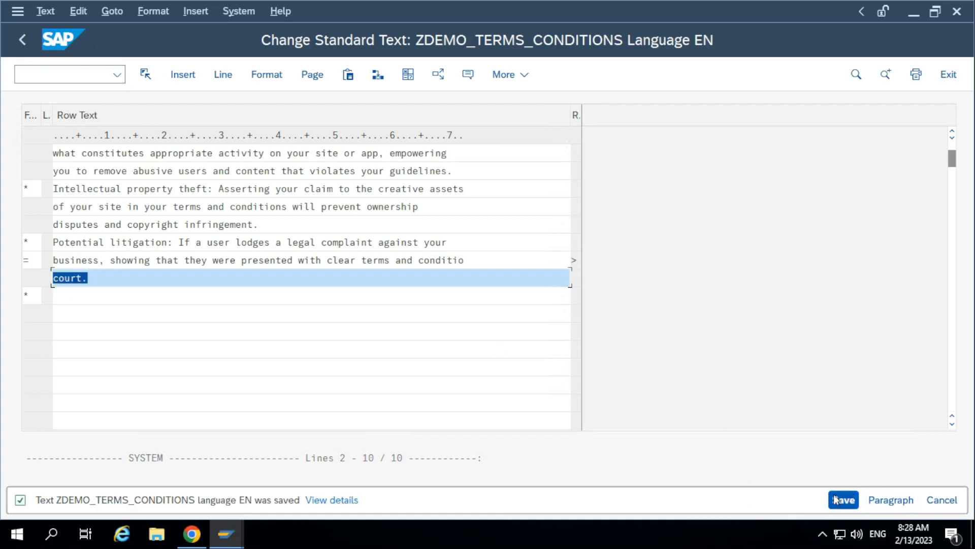
- Insert a heading line "Terms and Conditions:" above the Abusive users paragraph and save the standard text
{"action": "scroll", "coordinate": [64, 152], "scroll_direction": "up", "scroll_amount": 1}
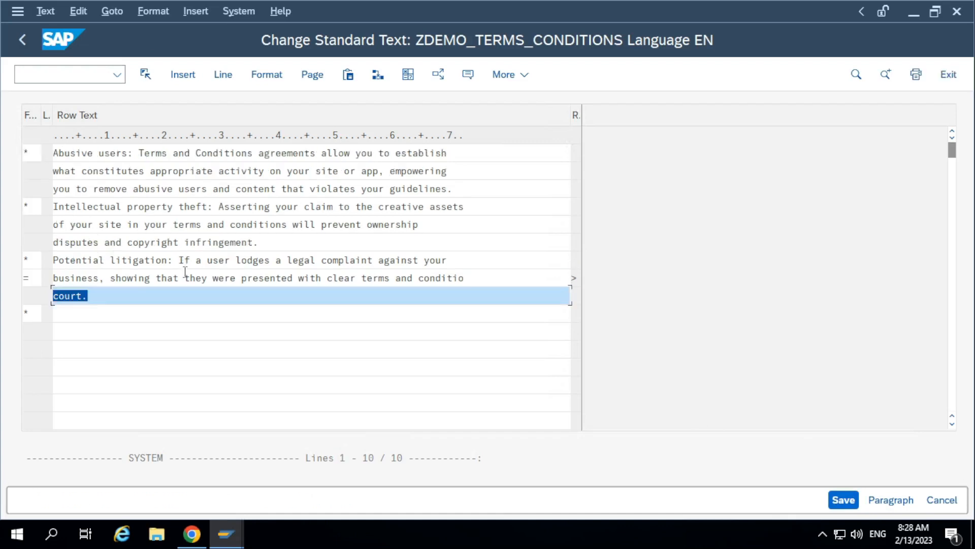
{"action": "left_click", "coordinate": [55, 155]}
{"action": "key", "text": "Return"}
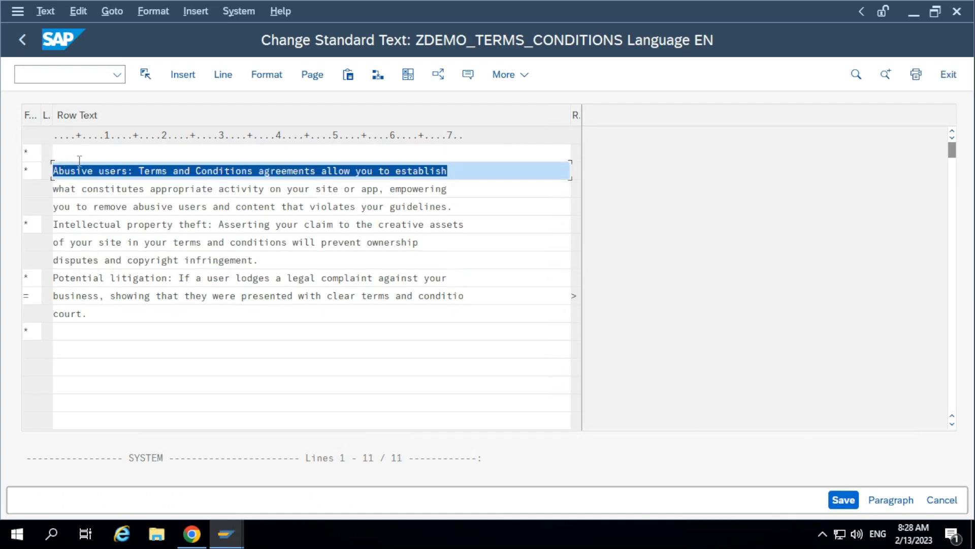
{"action": "left_click", "coordinate": [80, 152]}
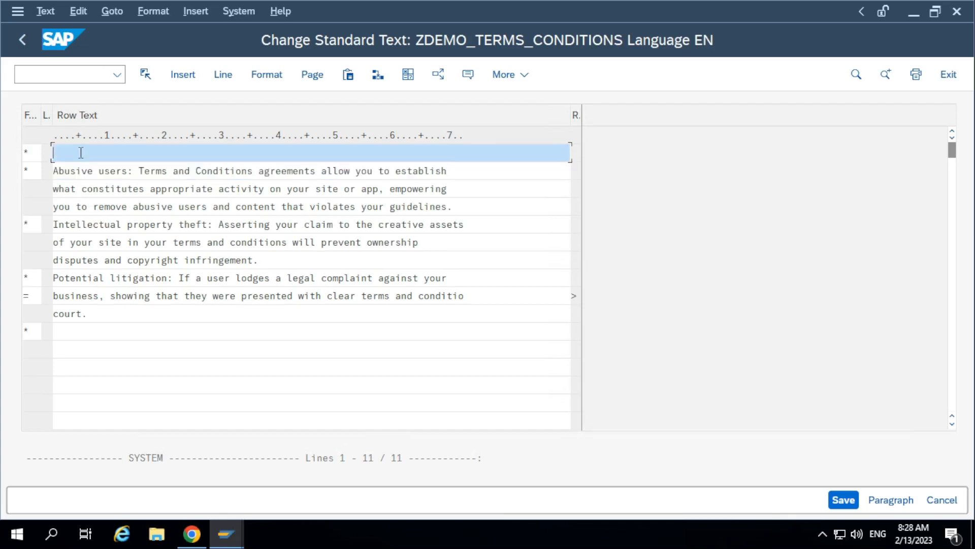
{"action": "type", "text": "Terms and Conditions:"}
{"action": "left_click_drag", "start_coordinate": [182, 152], "coordinate": [3, 155]}
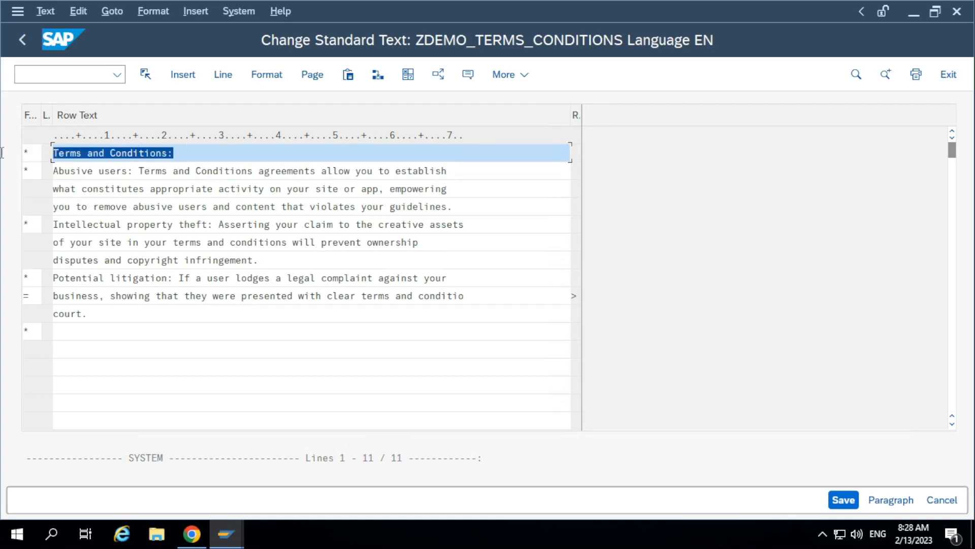
{"action": "left_click", "coordinate": [177, 189]}
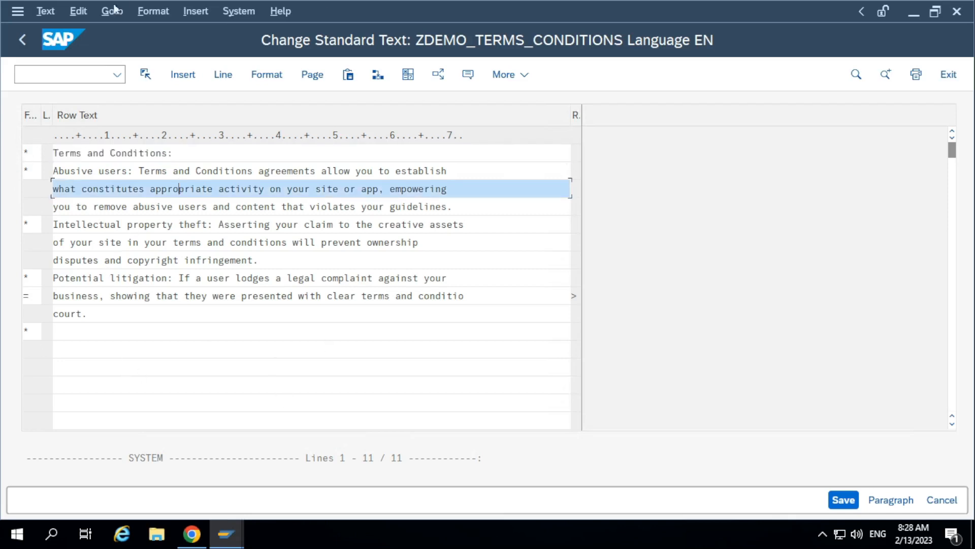
{"action": "left_click", "coordinate": [835, 500]}
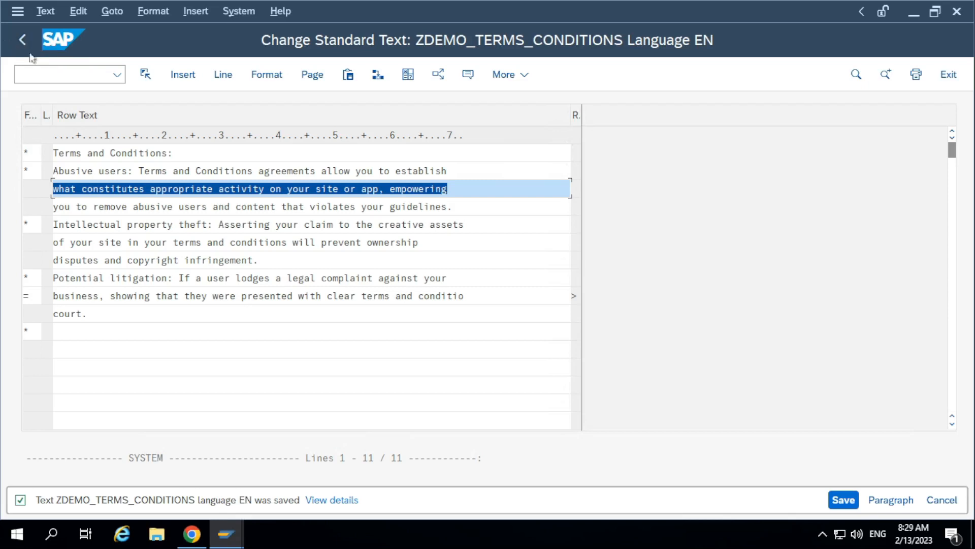
- Leave the editor and examine the print preview of ZDEMO_TERMS_CONDITIONS, checking how the extended line prints, then return to the request screen
{"action": "left_click", "coordinate": [468, 197]}
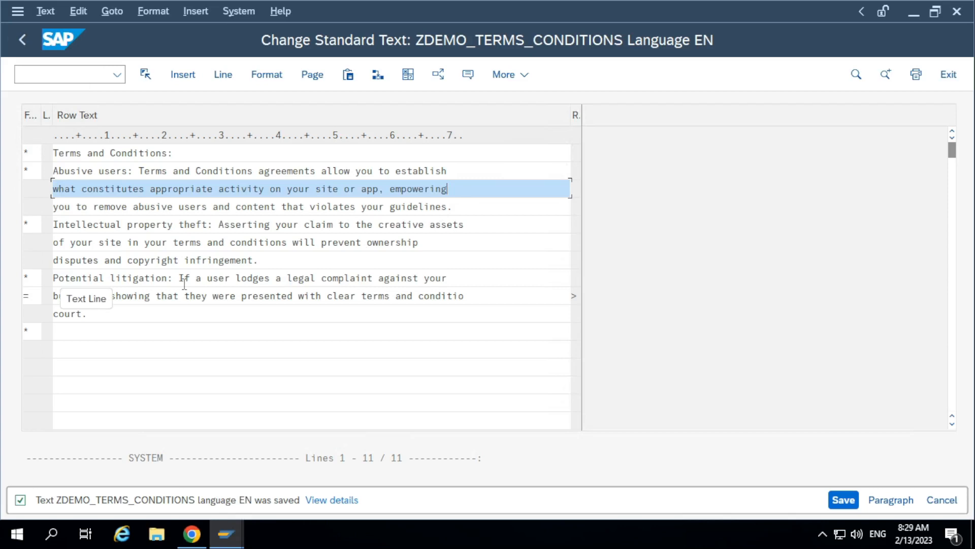
{"action": "left_click", "coordinate": [19, 41]}
{"action": "left_click_drag", "start_coordinate": [326, 189], "coordinate": [51, 191]}
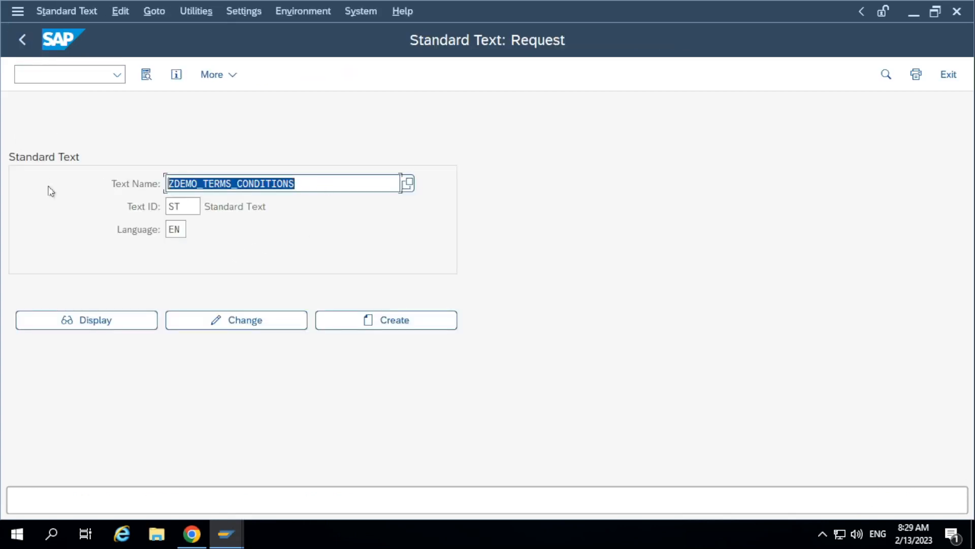
{"action": "left_click", "coordinate": [146, 79]}
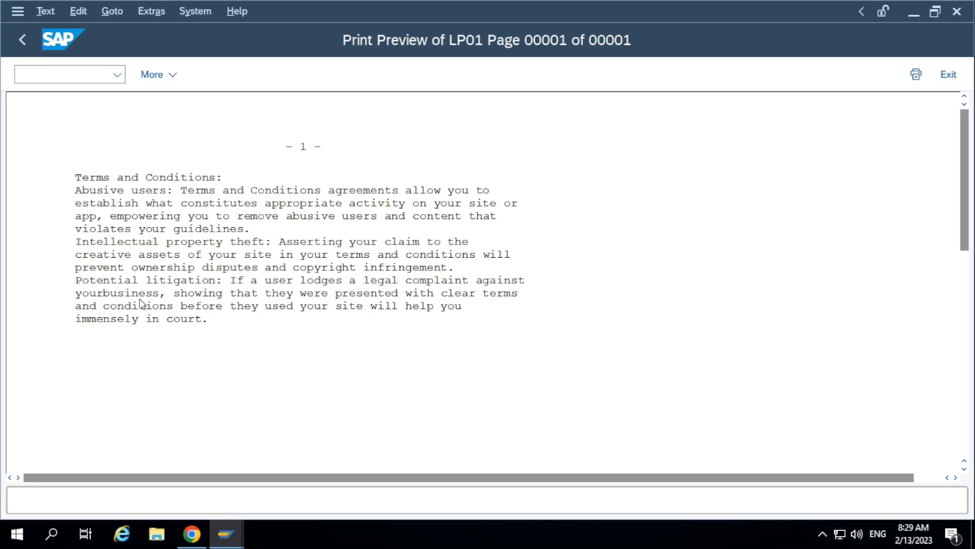
{"action": "left_click", "coordinate": [24, 40]}
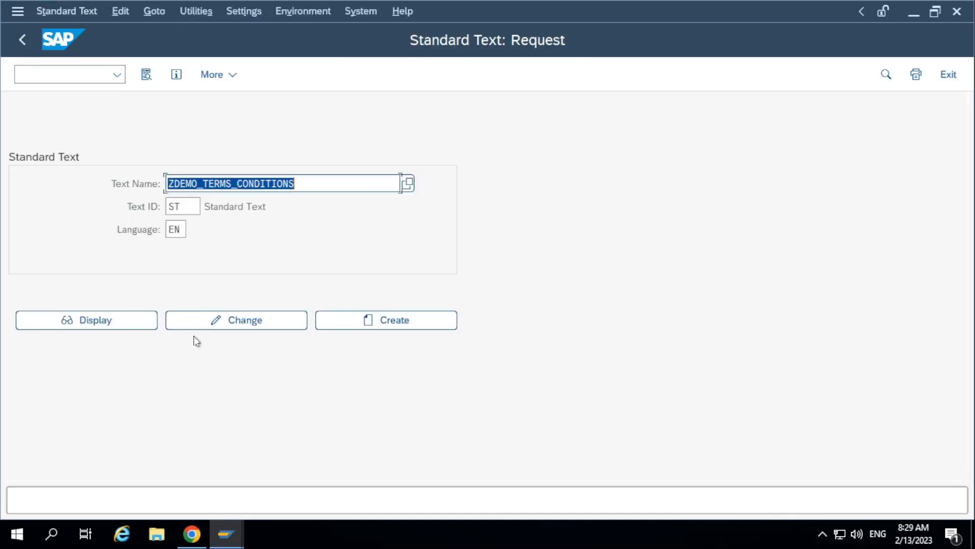
- Display ZDEMO_TERMS_CONDITIONS in read-only mode, check the format of the "business, showing" line, and return to the request screen
{"action": "left_click", "coordinate": [107, 319]}
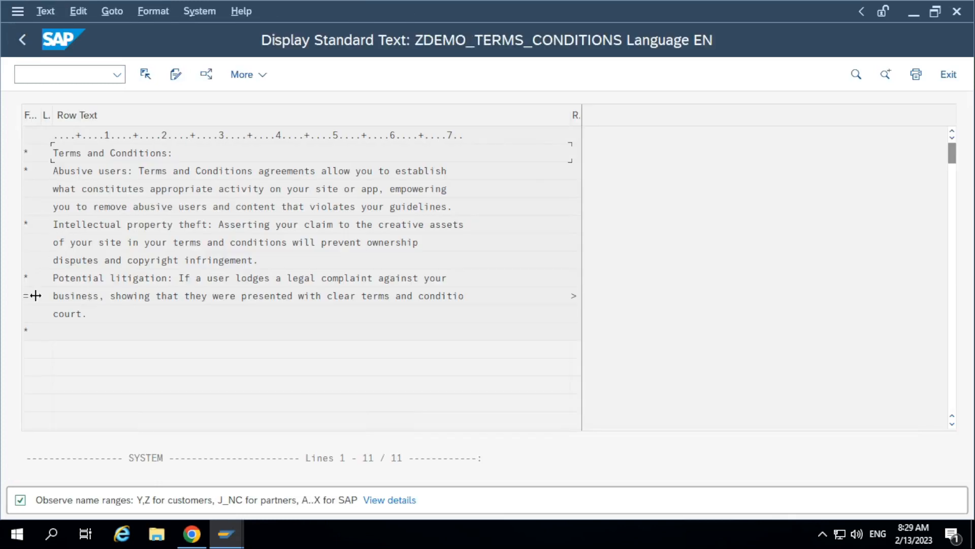
{"action": "left_click", "coordinate": [34, 300]}
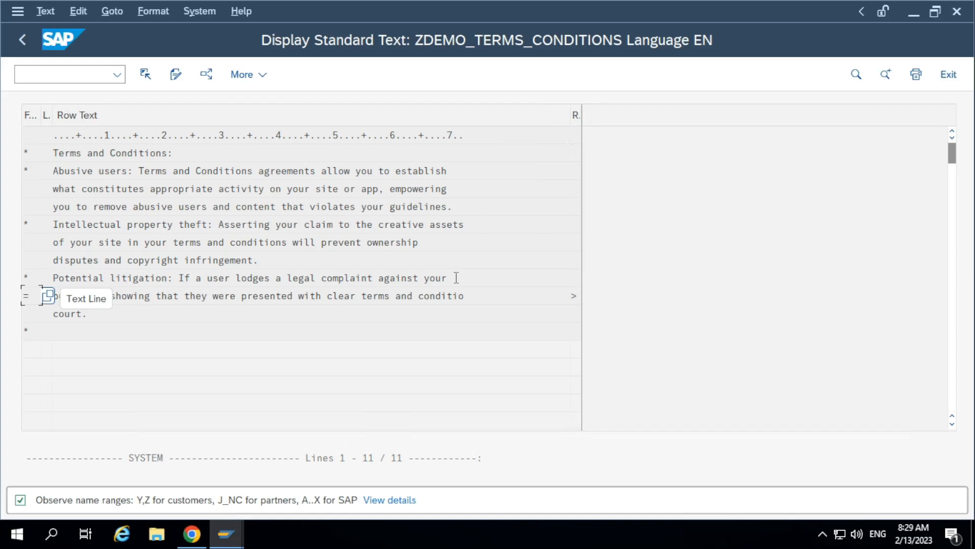
{"action": "left_click", "coordinate": [23, 40]}
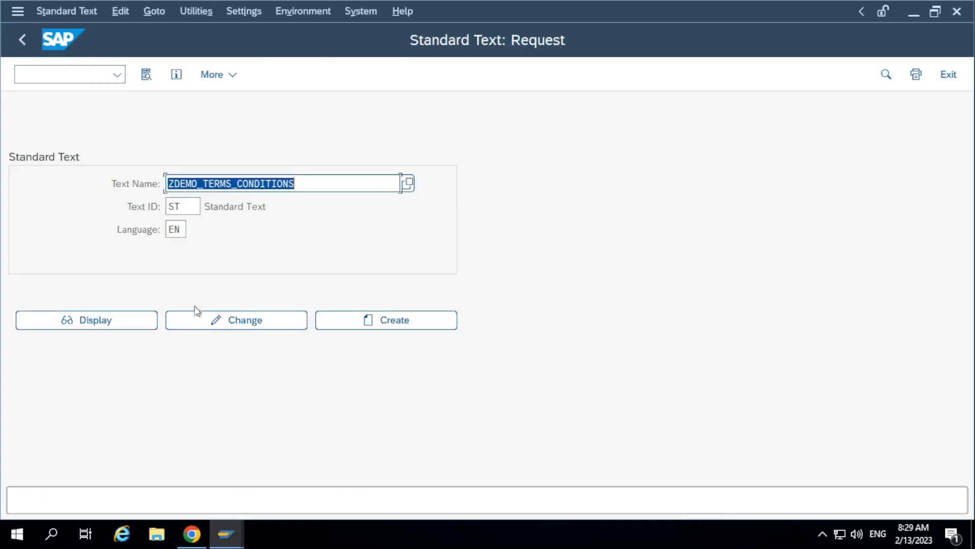
- Open the text for change, try to split "establish" across the first two Abusive users lines, and exit without saving
{"action": "left_click", "coordinate": [197, 312]}
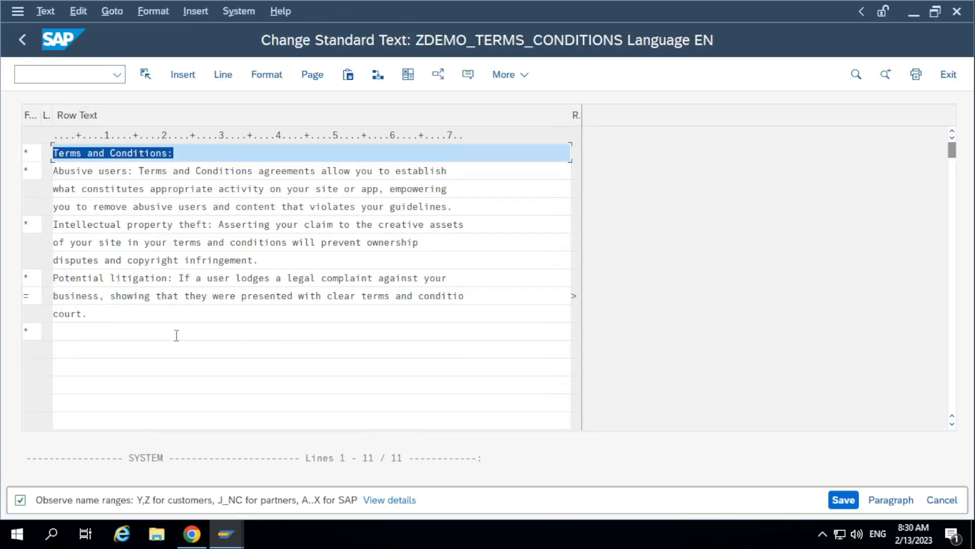
{"action": "left_click", "coordinate": [418, 172]}
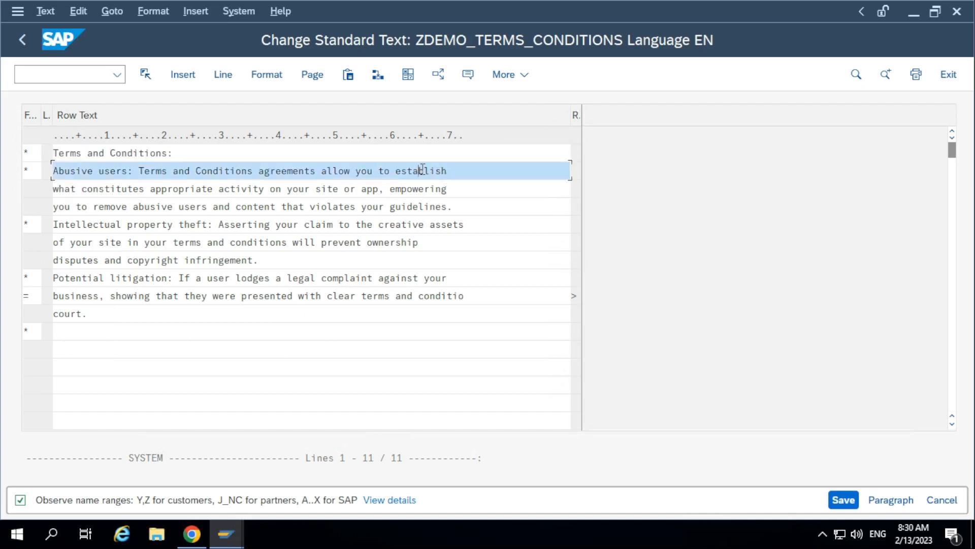
{"action": "left_click_drag", "start_coordinate": [418, 171], "coordinate": [465, 173]}
{"action": "key", "text": "Delete"}
{"action": "left_click", "coordinate": [54, 189]}
{"action": "type", "text": "bli"}
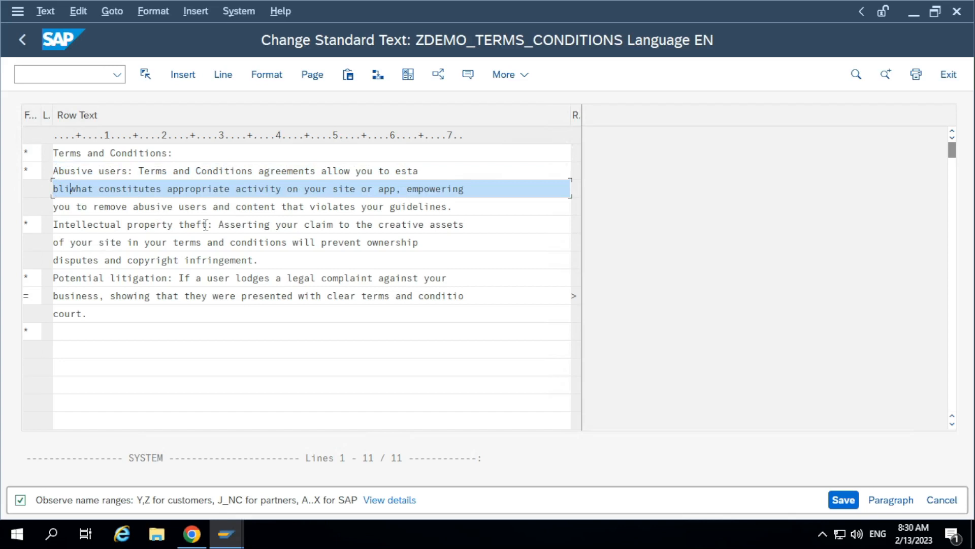
{"action": "left_click", "coordinate": [20, 40]}
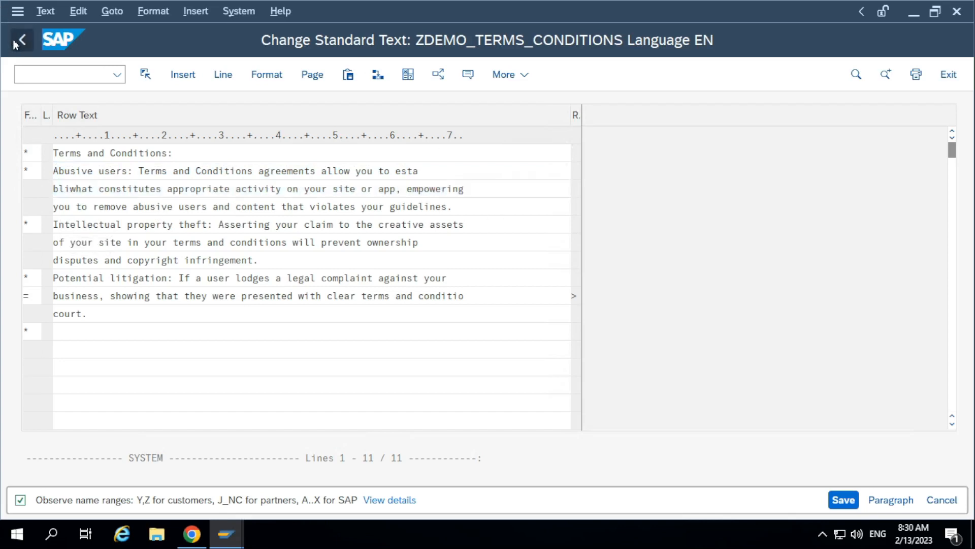
{"action": "left_click", "coordinate": [394, 354]}
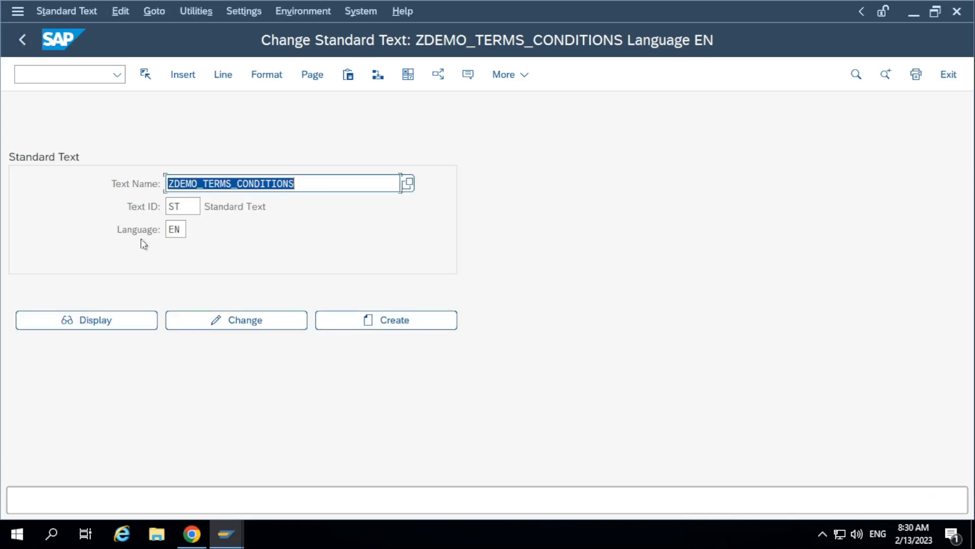
- Reopen the text for change and replace the "business, showing" line's extended format with the blank continuous-text format
{"action": "left_click", "coordinate": [236, 320]}
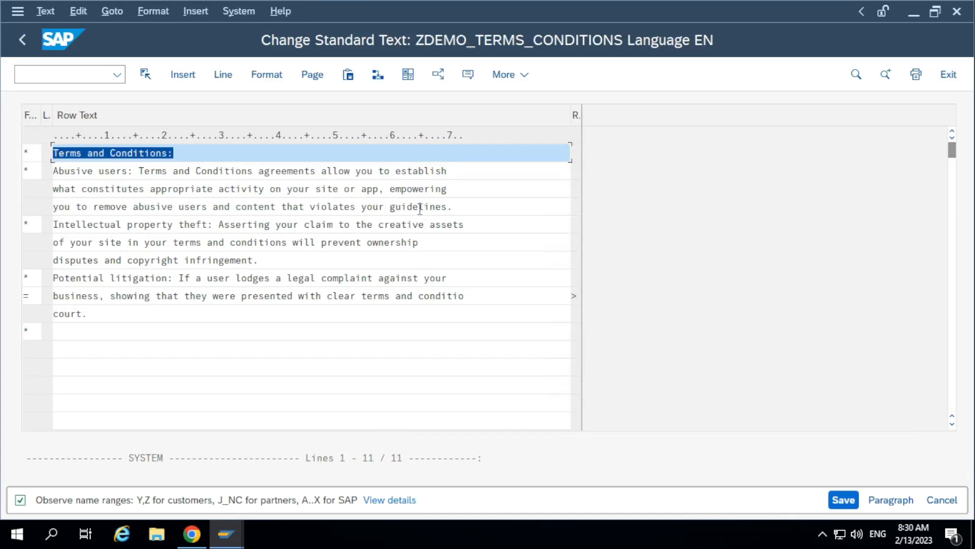
{"action": "left_click_drag", "start_coordinate": [420, 208], "coordinate": [475, 208]}
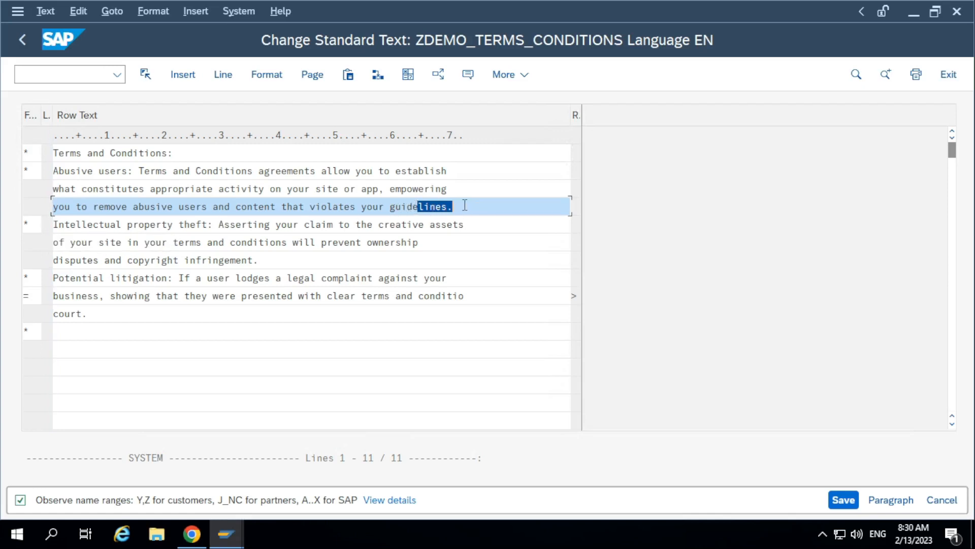
{"action": "left_click", "coordinate": [34, 300]}
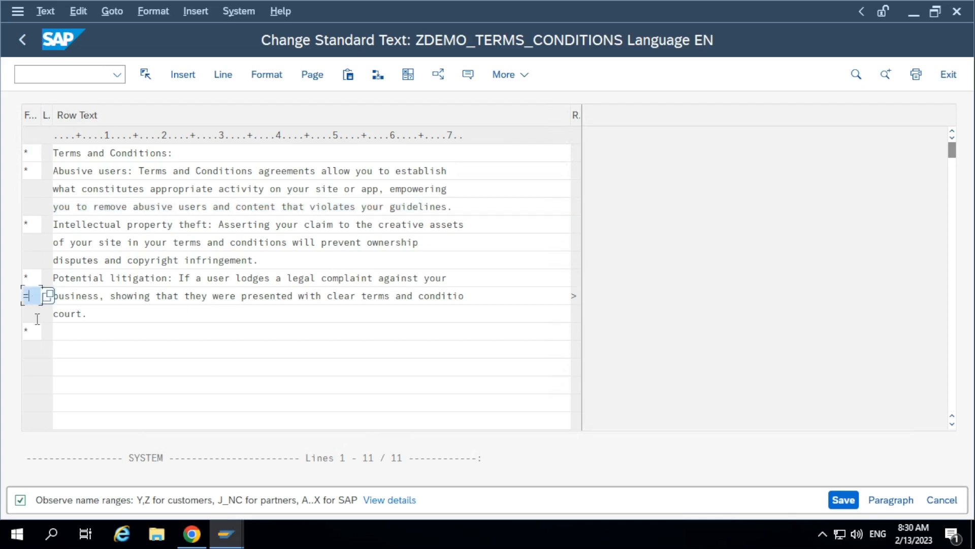
{"action": "key", "text": "BackSpace"}
{"action": "type", "text": "*"}
{"action": "key", "text": "Return"}
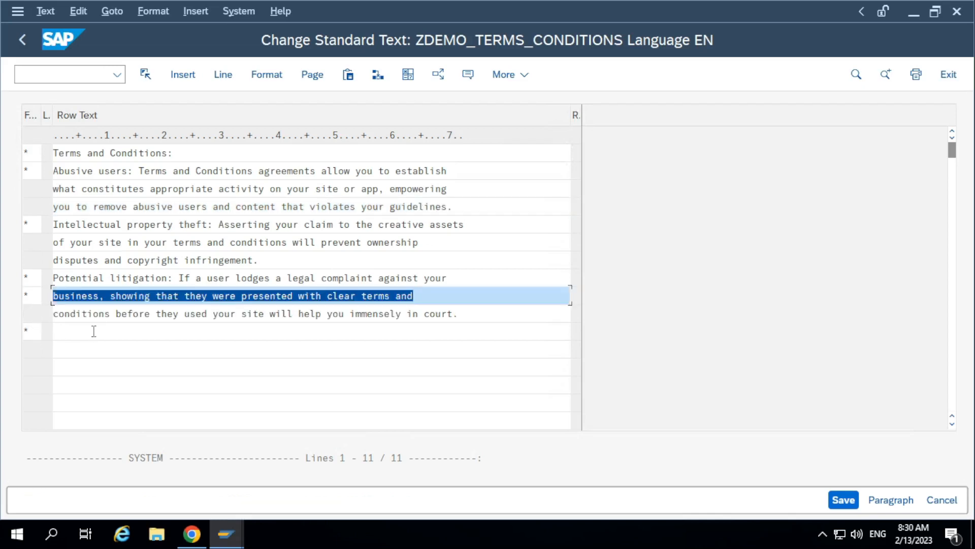
{"action": "left_click", "coordinate": [139, 320]}
{"action": "left_click", "coordinate": [32, 295]}
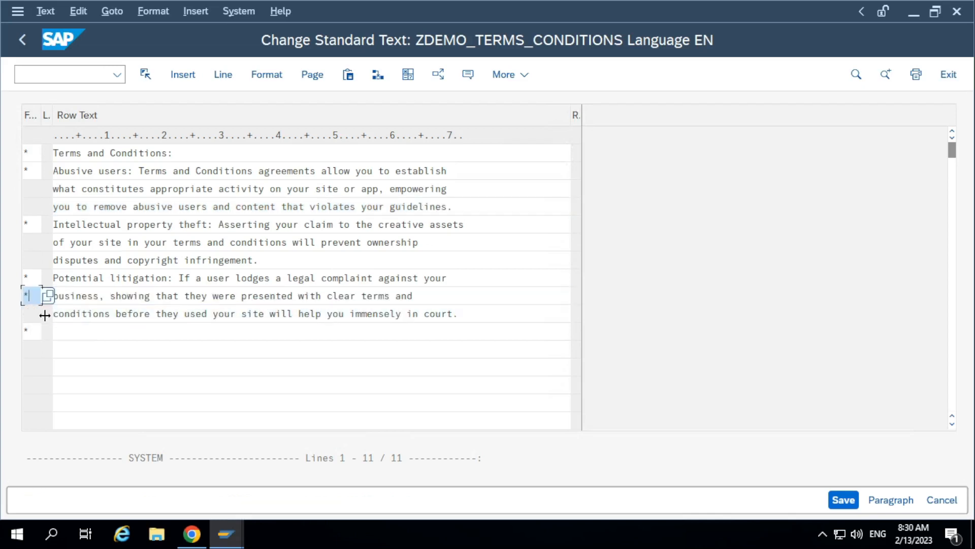
{"action": "left_click", "coordinate": [215, 348]}
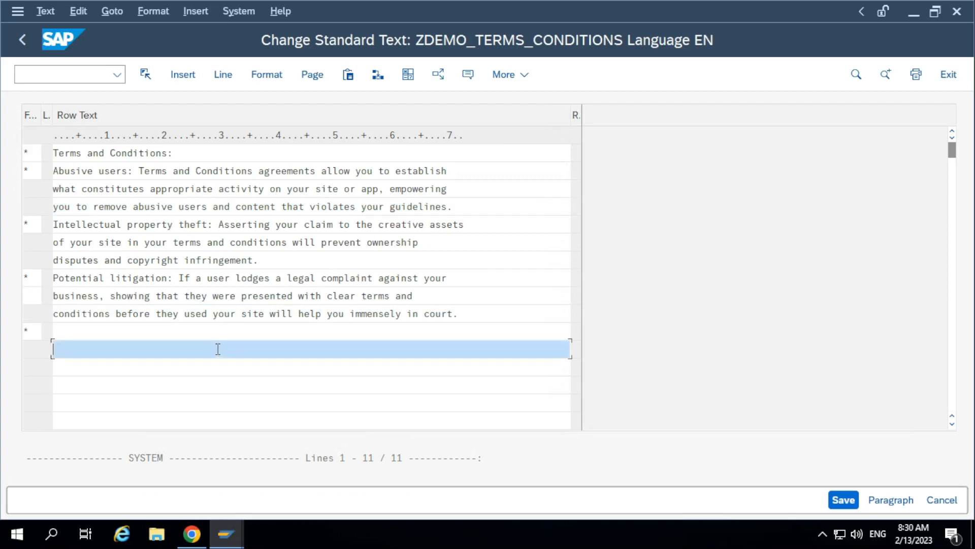
- Add one more empty default-paragraph line at the end of the text
{"action": "left_click", "coordinate": [163, 334]}
{"action": "key", "text": "Return"}
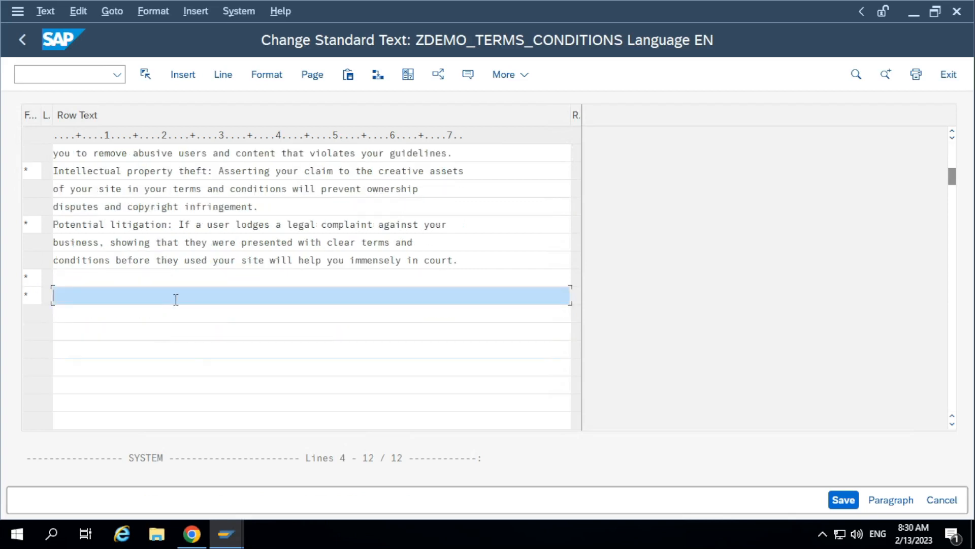
{"action": "scroll", "coordinate": [176, 301], "scroll_direction": "up", "scroll_amount": 1}
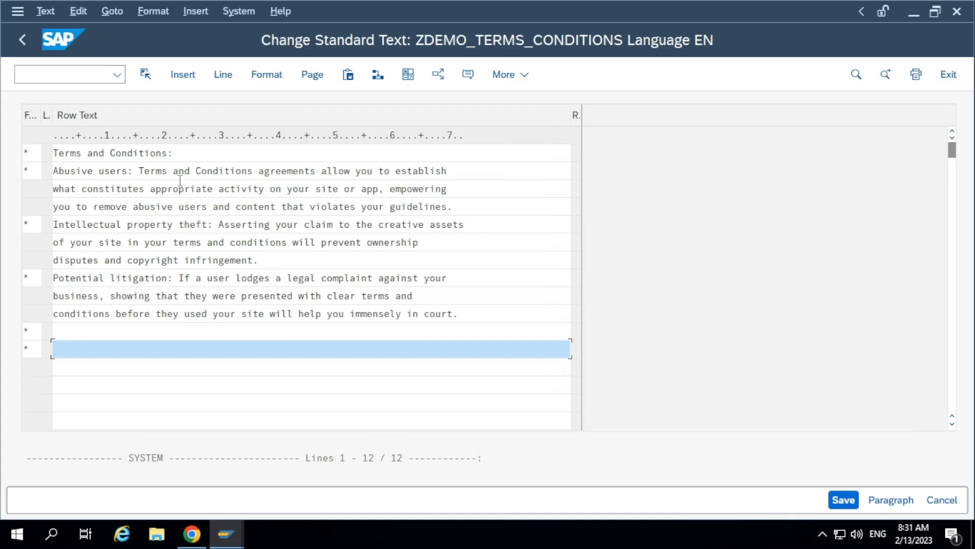
- Enclose the heading "Terms and Conditions:" in the character format tags <B> and </B>
{"action": "left_click_drag", "start_coordinate": [175, 154], "coordinate": [53, 152]}
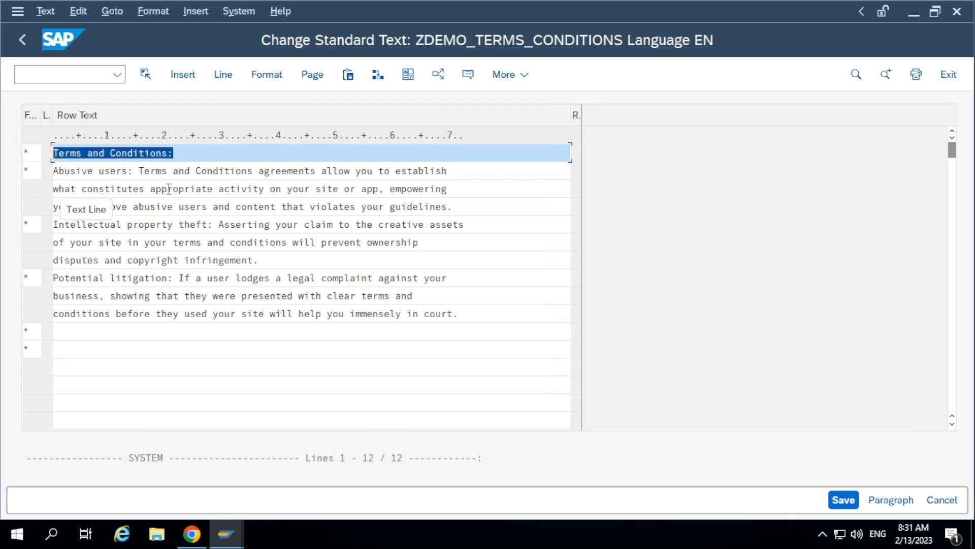
{"action": "left_click", "coordinate": [184, 152]}
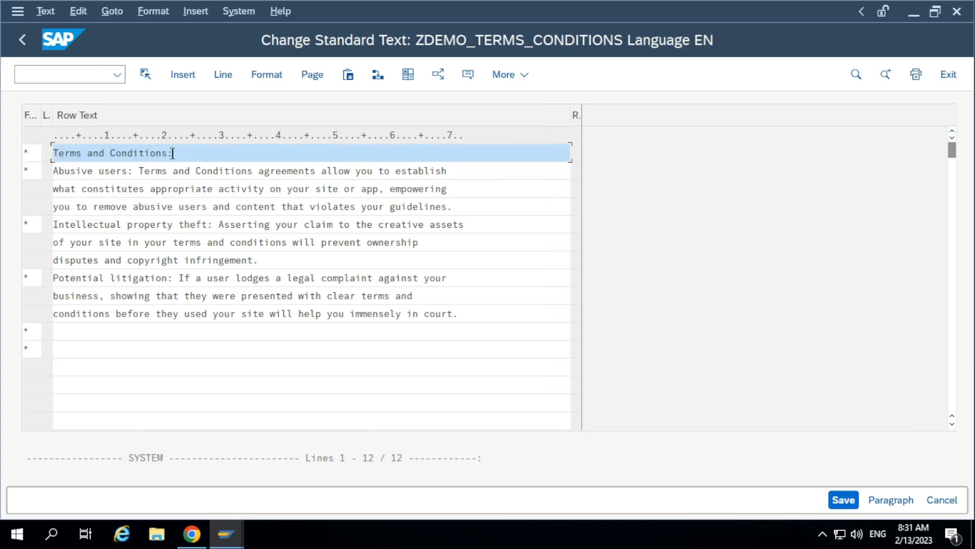
{"action": "left_click_drag", "start_coordinate": [172, 152], "coordinate": [51, 152]}
{"action": "left_click", "coordinate": [81, 153]}
{"action": "left_click", "coordinate": [73, 153]}
{"action": "left_click", "coordinate": [55, 153]}
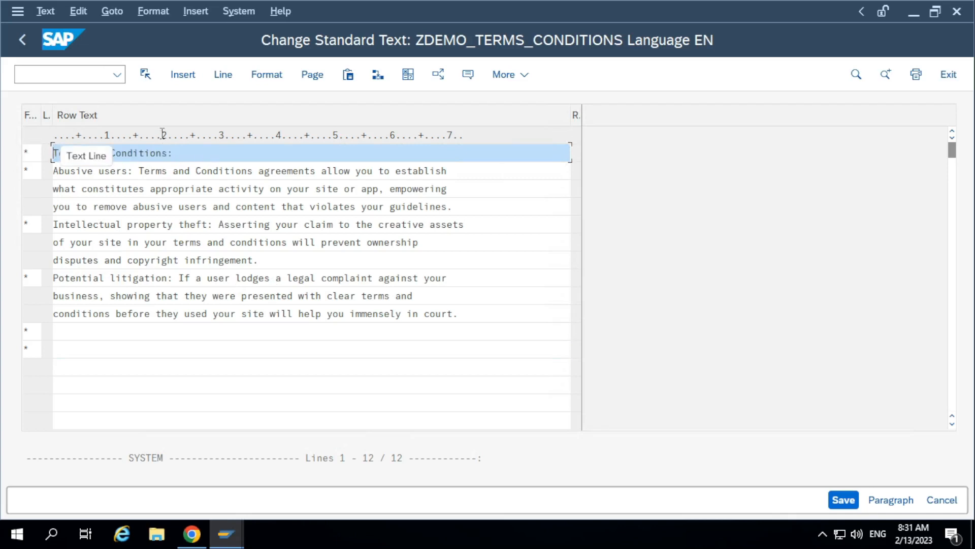
{"action": "type", "text": "<"}
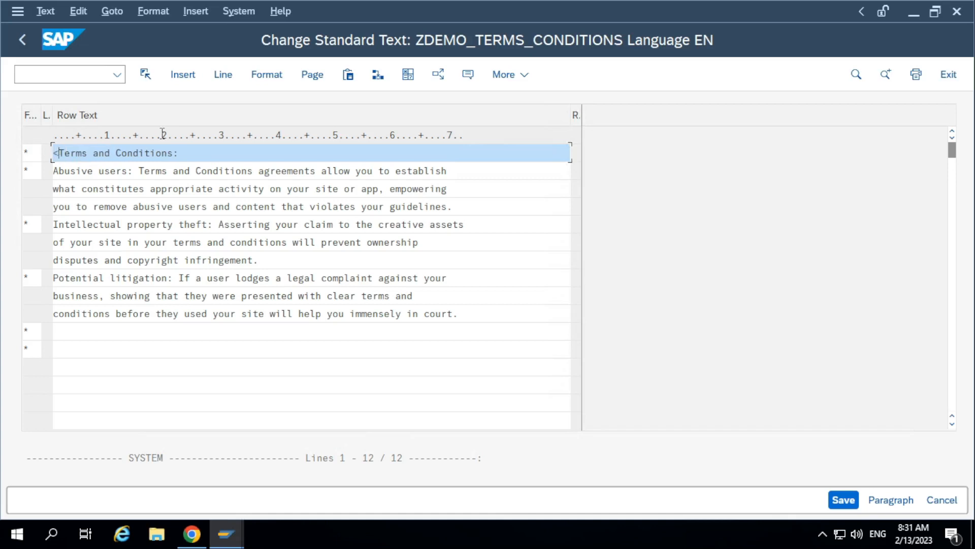
{"action": "type", "text": "B>"}
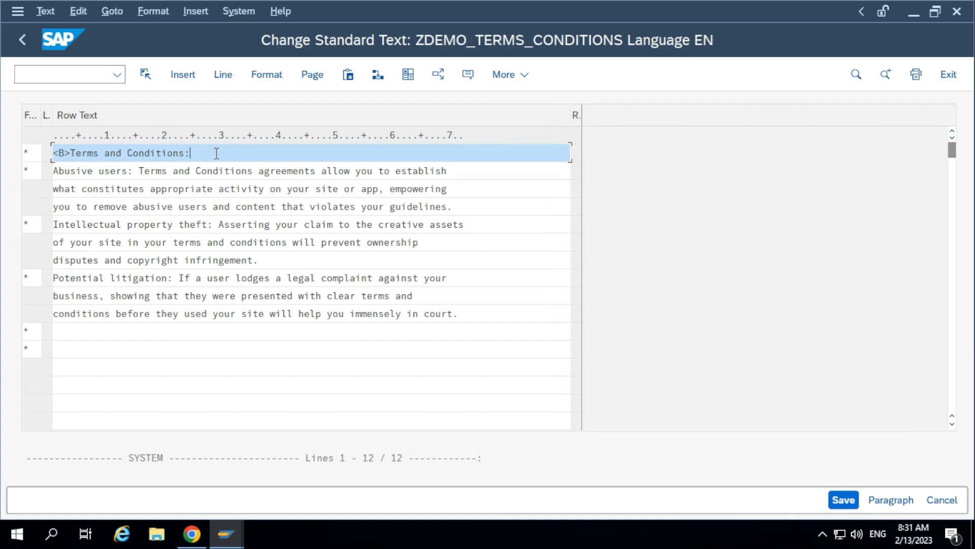
{"action": "type", "text": "</B>"}
- Append the tag <EMPID> after "disputes and copyright infringement." in the Intellectual property theft paragraph
{"action": "left_click", "coordinate": [225, 192]}
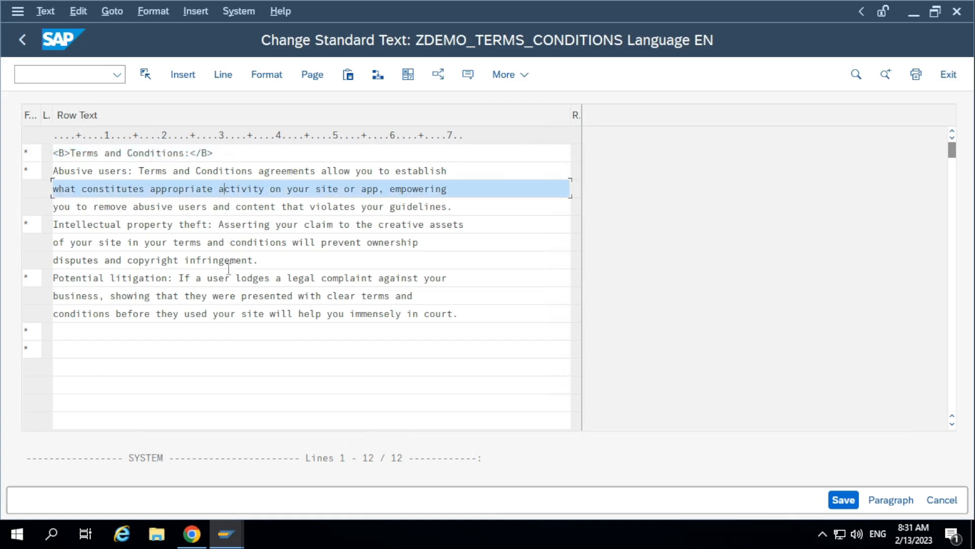
{"action": "left_click", "coordinate": [282, 265]}
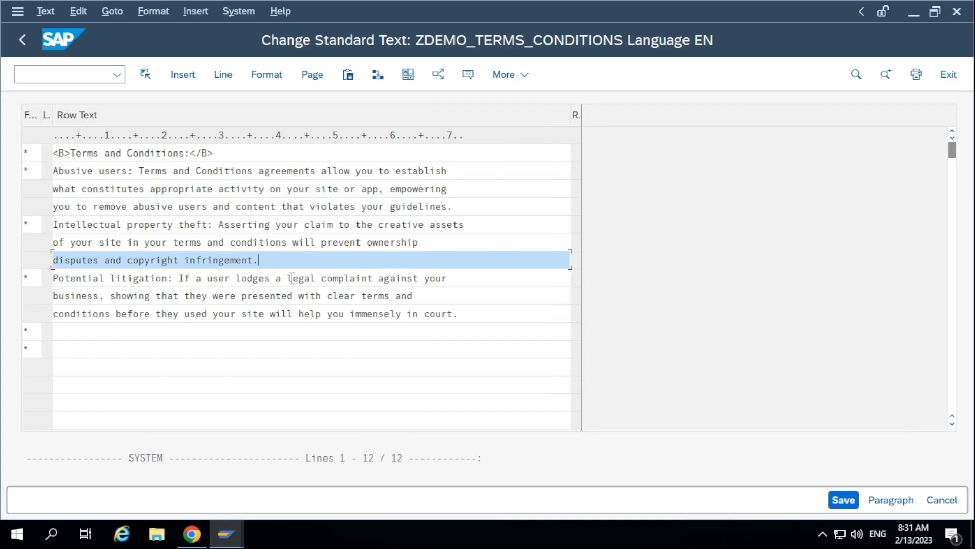
{"action": "type", "text": "<EMPID>"}
{"action": "left_click", "coordinate": [446, 352]}
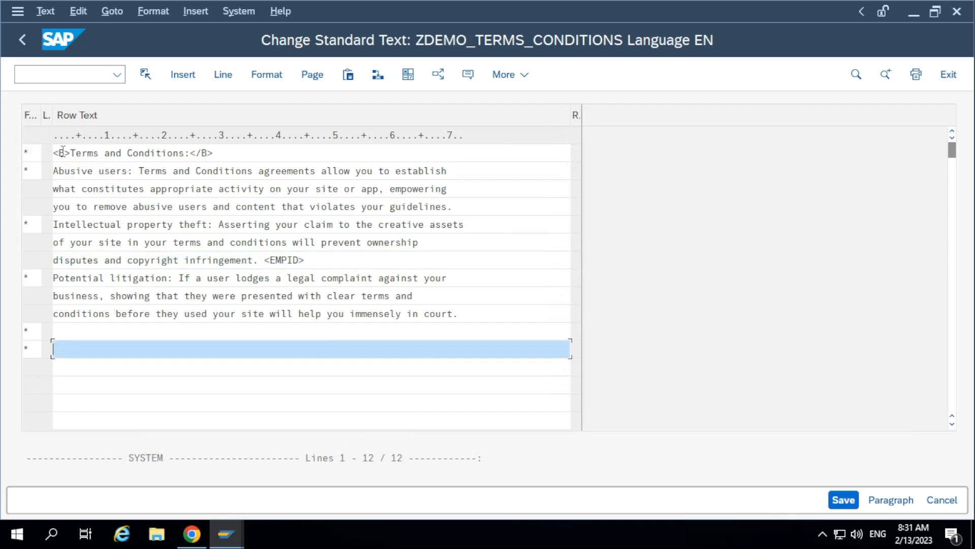
- Examine the opening and closing bold tags around the heading and the <EMPID> tag after "infringement."
{"action": "left_click_drag", "start_coordinate": [70, 152], "coordinate": [53, 152]}
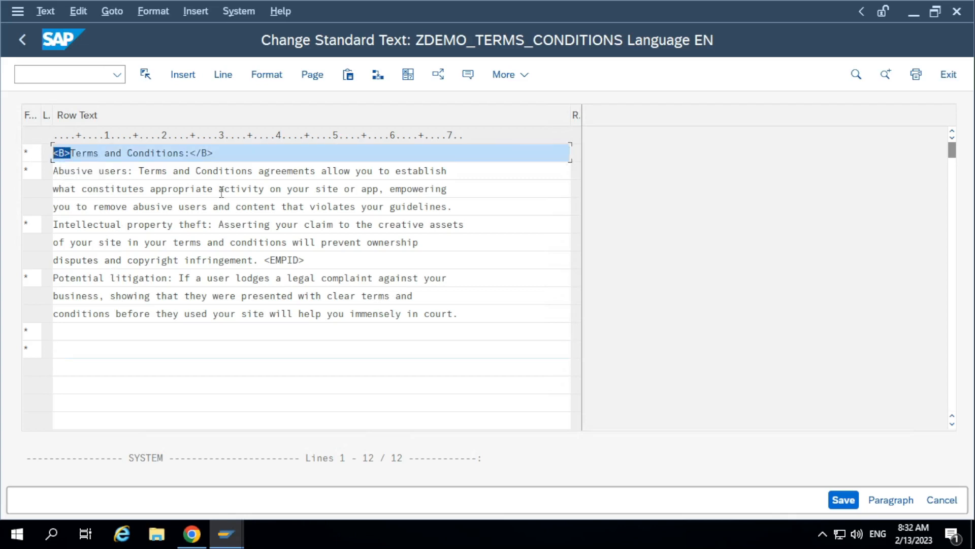
{"action": "left_click_drag", "start_coordinate": [218, 152], "coordinate": [192, 155]}
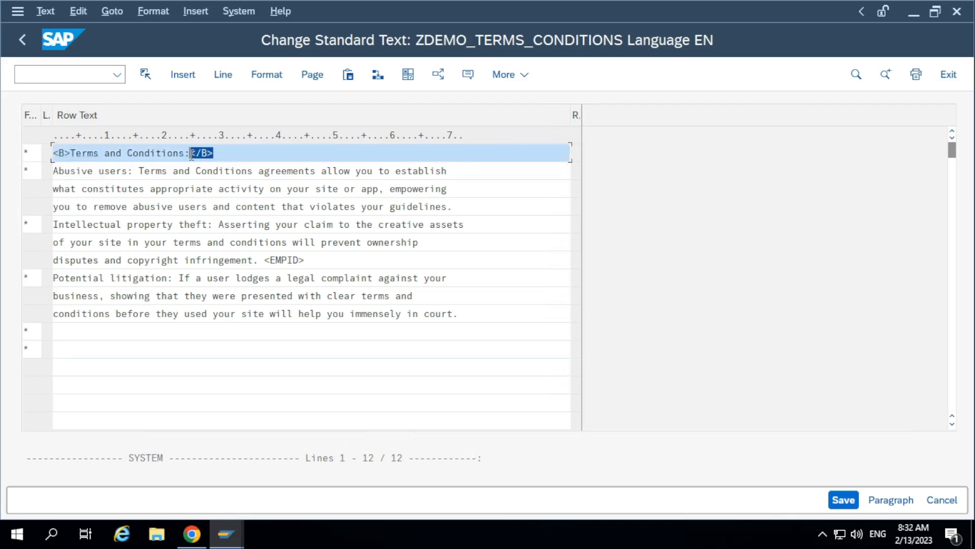
{"action": "left_click", "coordinate": [294, 153]}
{"action": "left_click_drag", "start_coordinate": [294, 152], "coordinate": [52, 152]}
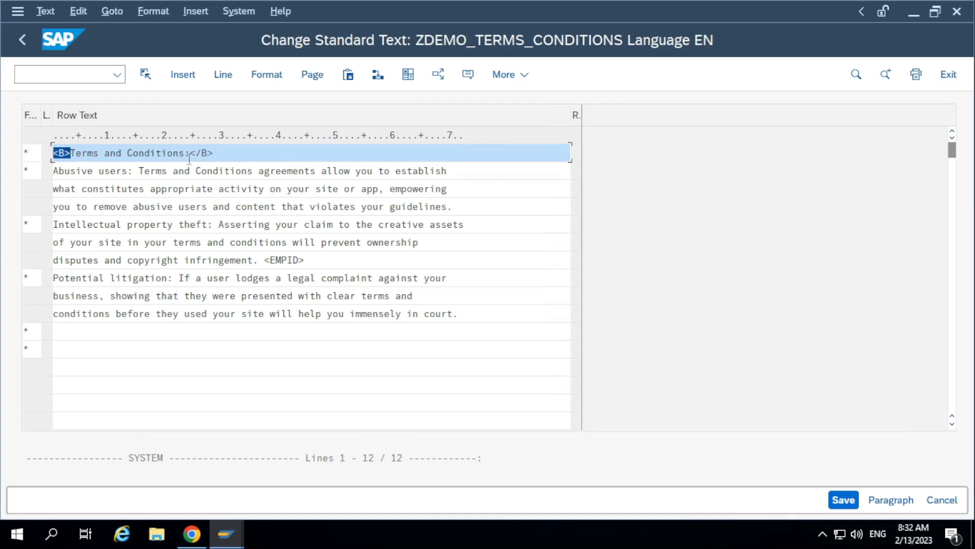
{"action": "left_click_drag", "start_coordinate": [243, 158], "coordinate": [4, 159]}
{"action": "left_click_drag", "start_coordinate": [229, 155], "coordinate": [2, 141]}
{"action": "left_click", "coordinate": [297, 262]}
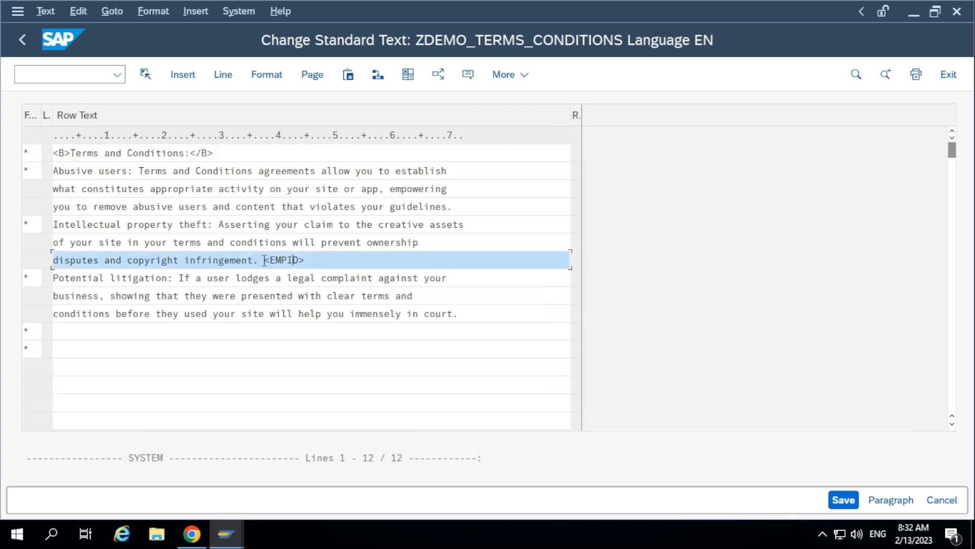
{"action": "left_click_drag", "start_coordinate": [264, 260], "coordinate": [305, 260]}
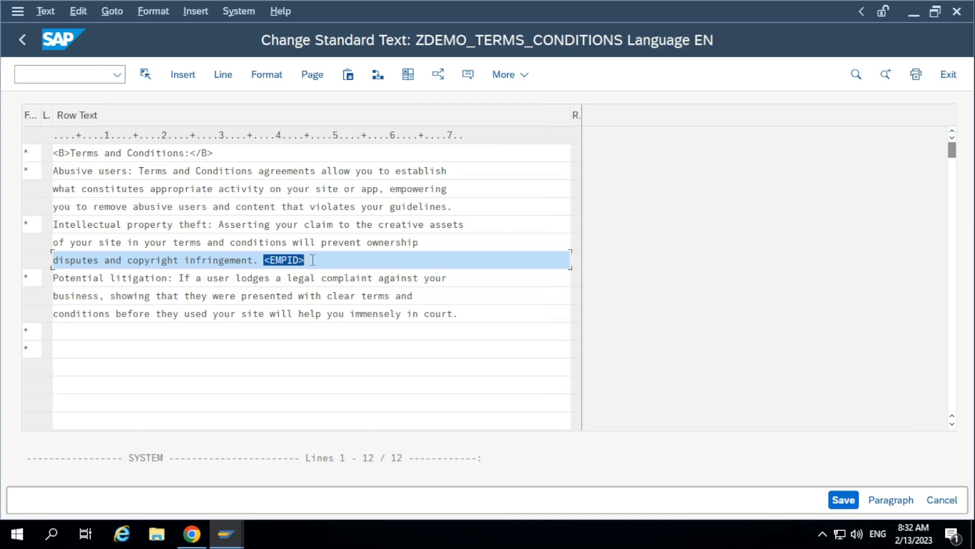
- Remove the <EMPID> tag after "infringement." and the <B> and </B> tags around the heading
{"action": "left_click_drag", "start_coordinate": [335, 264], "coordinate": [261, 268]}
{"action": "key", "text": "Delete"}
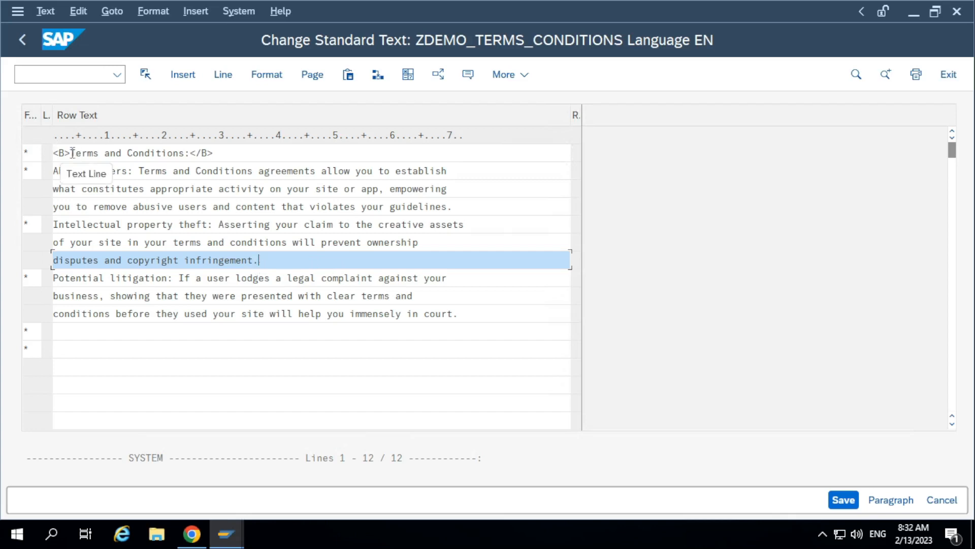
{"action": "left_click_drag", "start_coordinate": [72, 152], "coordinate": [53, 152]}
{"action": "key", "text": "Delete"}
{"action": "left_click", "coordinate": [224, 151]}
{"action": "key", "text": "BackSpace"}
{"action": "key", "text": "BackSpace"}
{"action": "key", "text": "BackSpace"}
{"action": "key", "text": "BackSpace"}
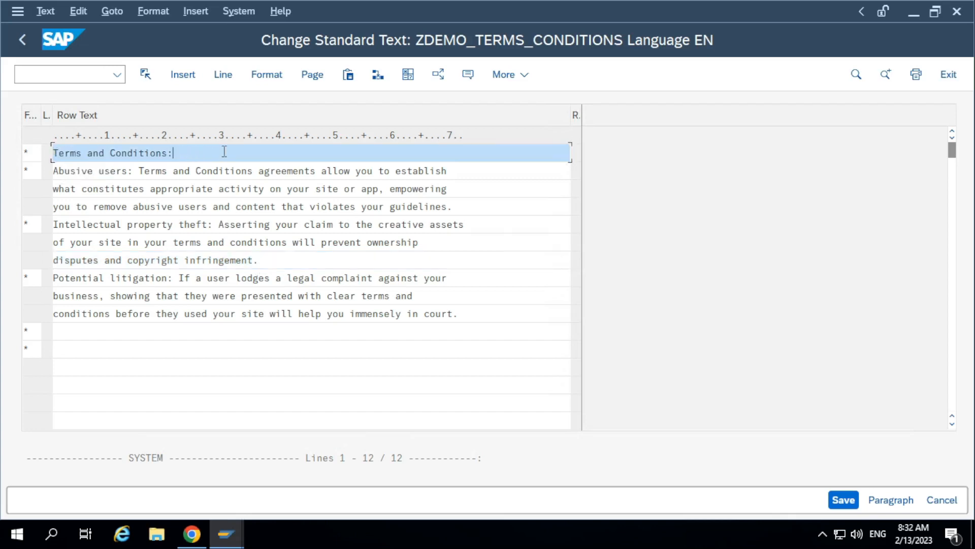
- Save the standard text and return to the Standard Text request screen
{"action": "left_click", "coordinate": [835, 502]}
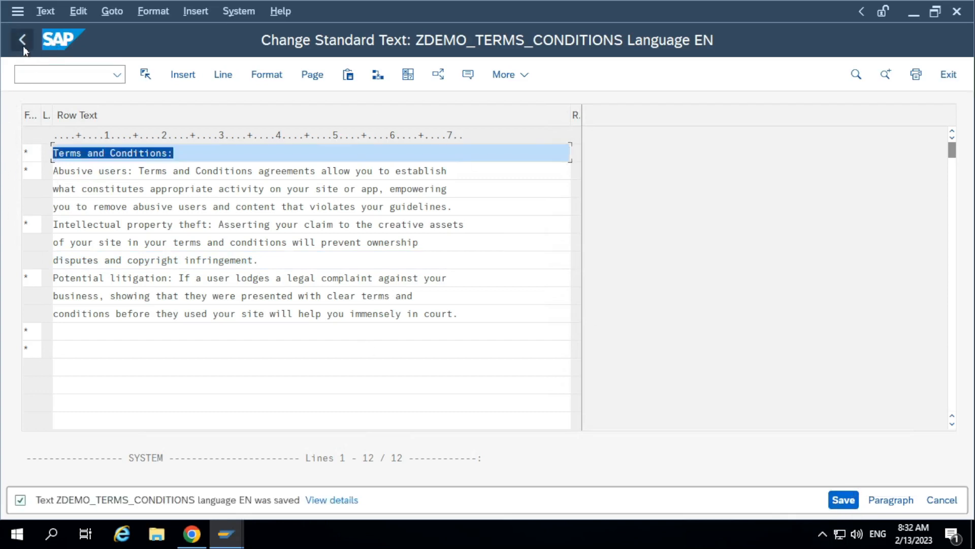
{"action": "left_click", "coordinate": [23, 44]}
- Open transaction SE38 in a new session and execute the program RSTXTRAN
{"action": "left_click", "coordinate": [46, 71]}
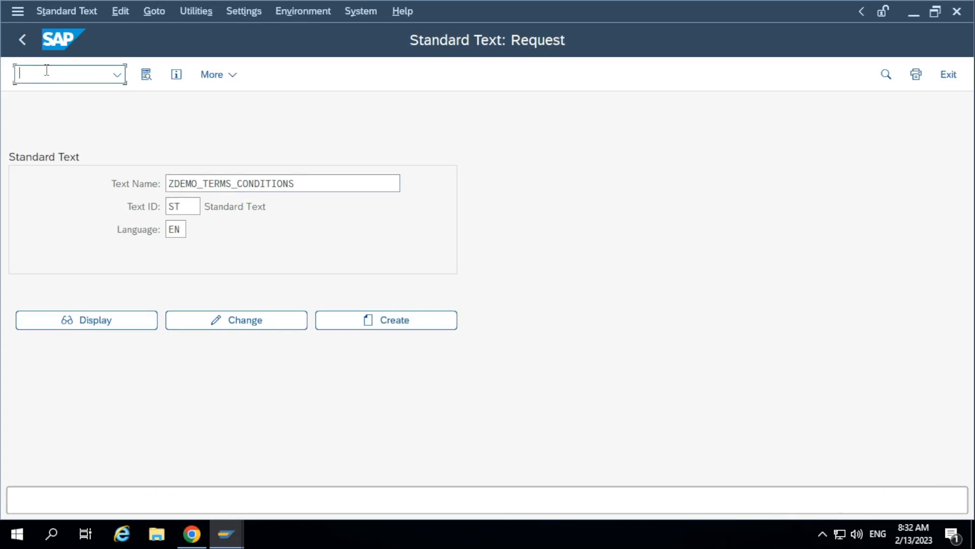
{"action": "type", "text": "/ose38"}
{"action": "key", "text": "Return"}
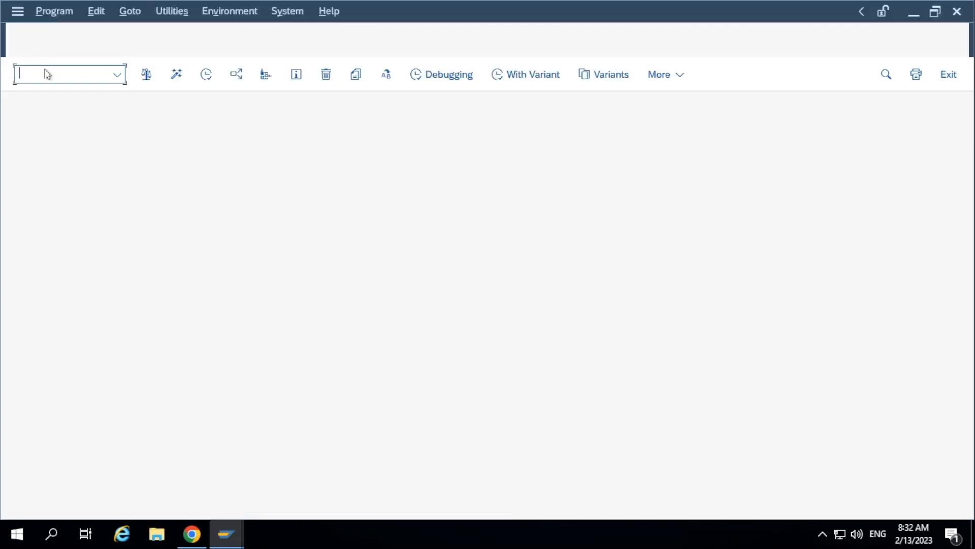
{"action": "type", "text": "rst"}
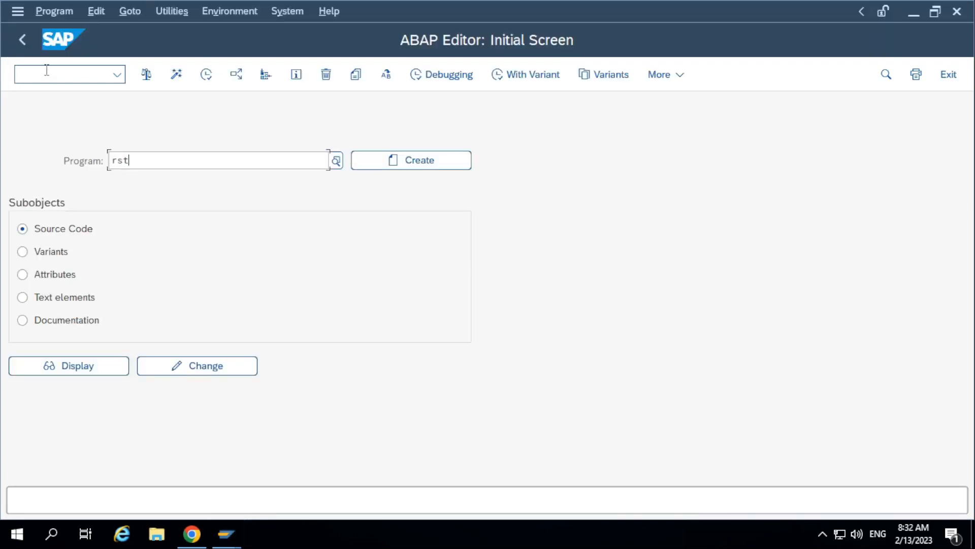
{"action": "type", "text": "xtran"}
{"action": "key", "text": "F8"}
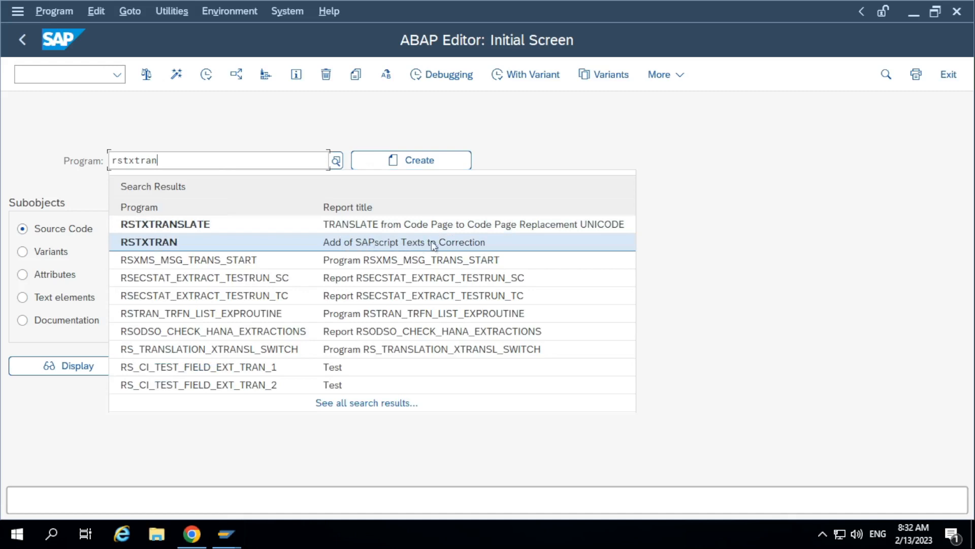
{"action": "left_click", "coordinate": [152, 244]}
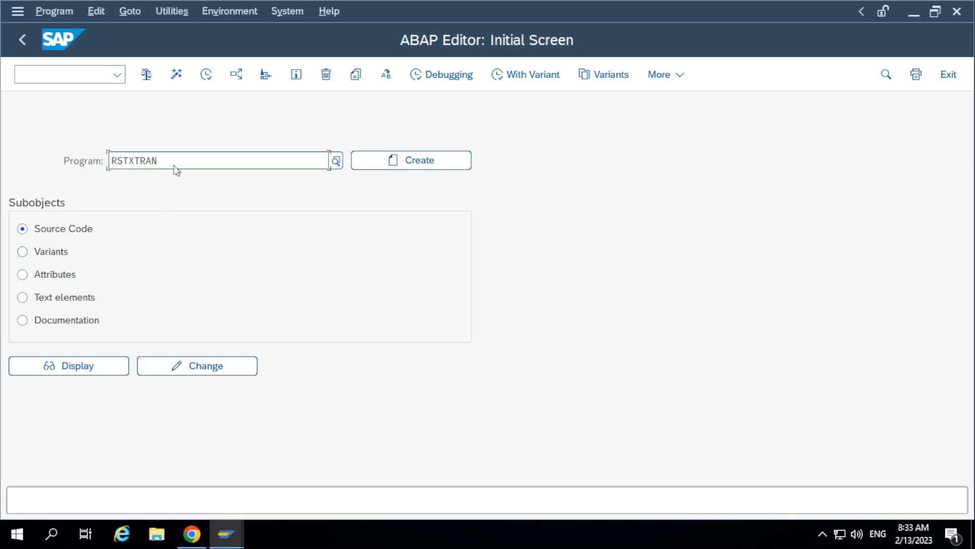
{"action": "left_click", "coordinate": [206, 75]}
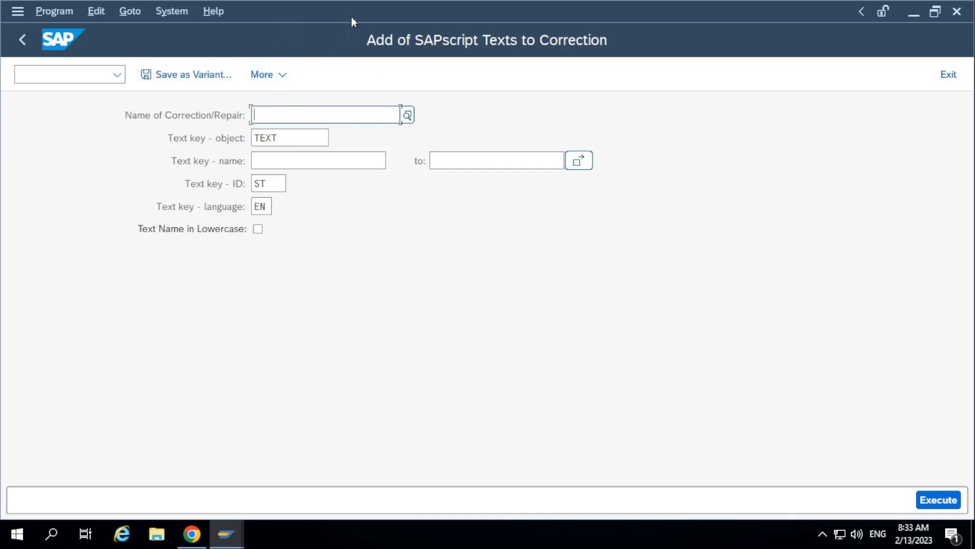
- View the multiple selection for the text key name and close it without entering values
{"action": "left_click_drag", "start_coordinate": [352, 17], "coordinate": [335, 123]}
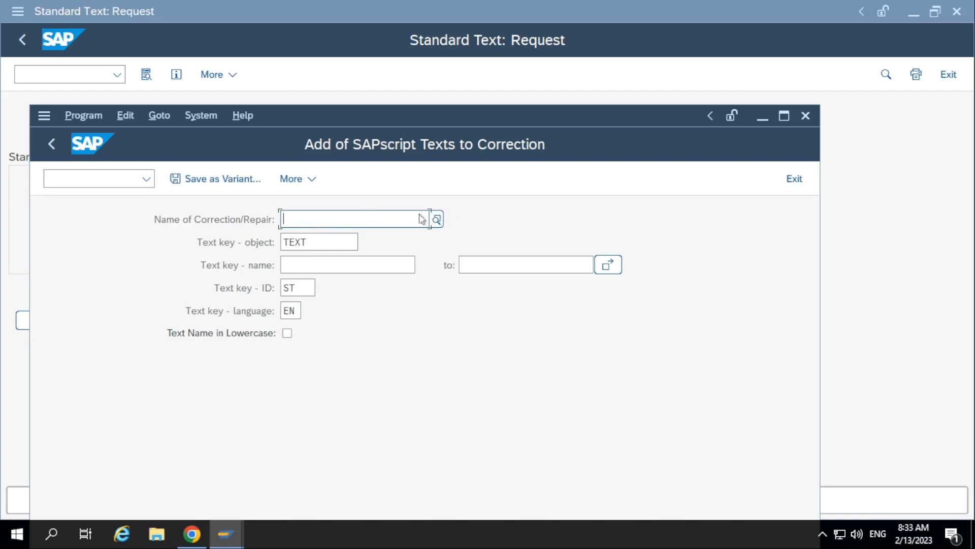
{"action": "left_click", "coordinate": [307, 266]}
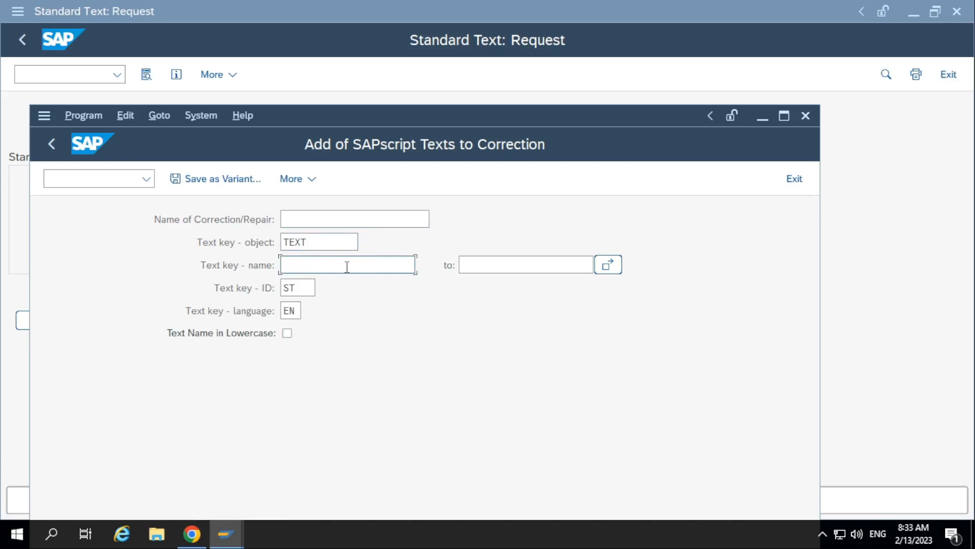
{"action": "left_click", "coordinate": [607, 264]}
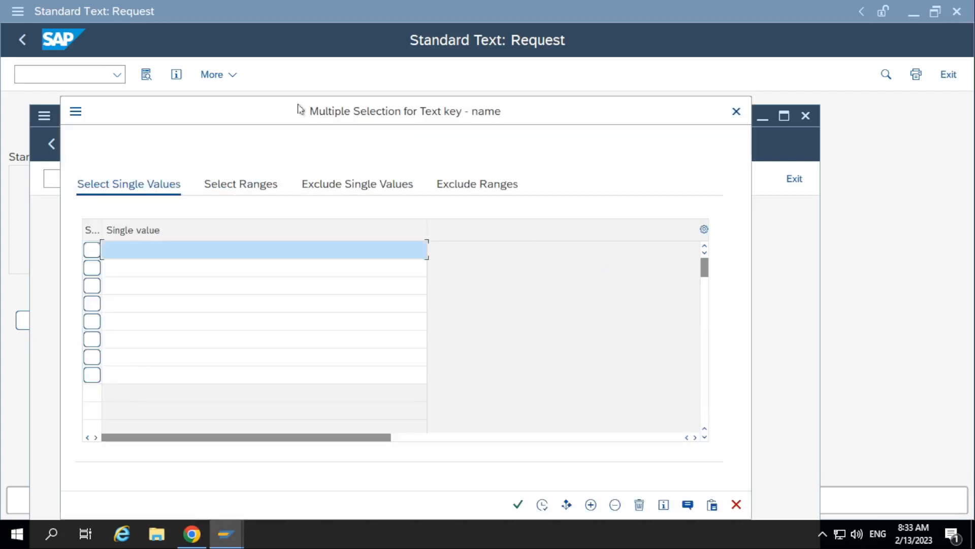
{"action": "left_click_drag", "start_coordinate": [301, 112], "coordinate": [568, 55]}
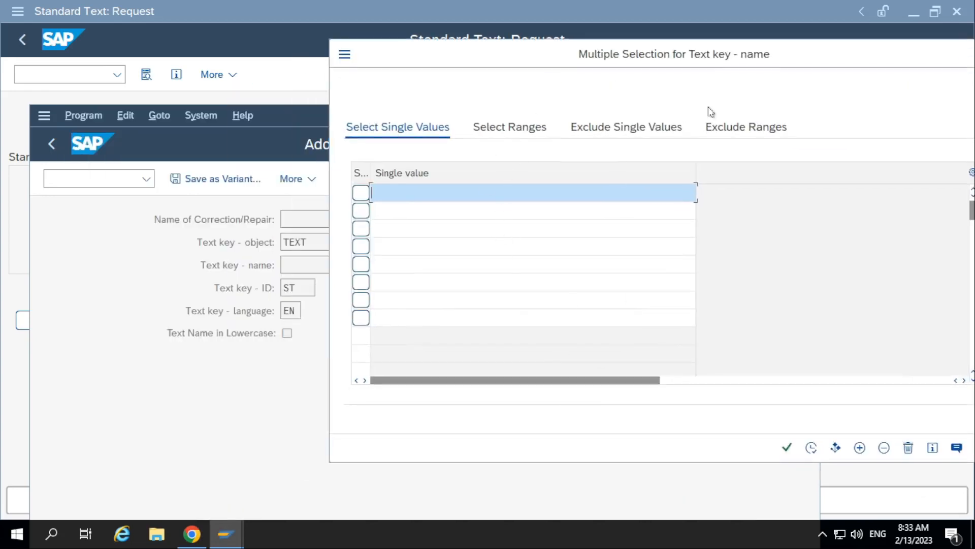
{"action": "left_click_drag", "start_coordinate": [694, 52], "coordinate": [477, 55]}
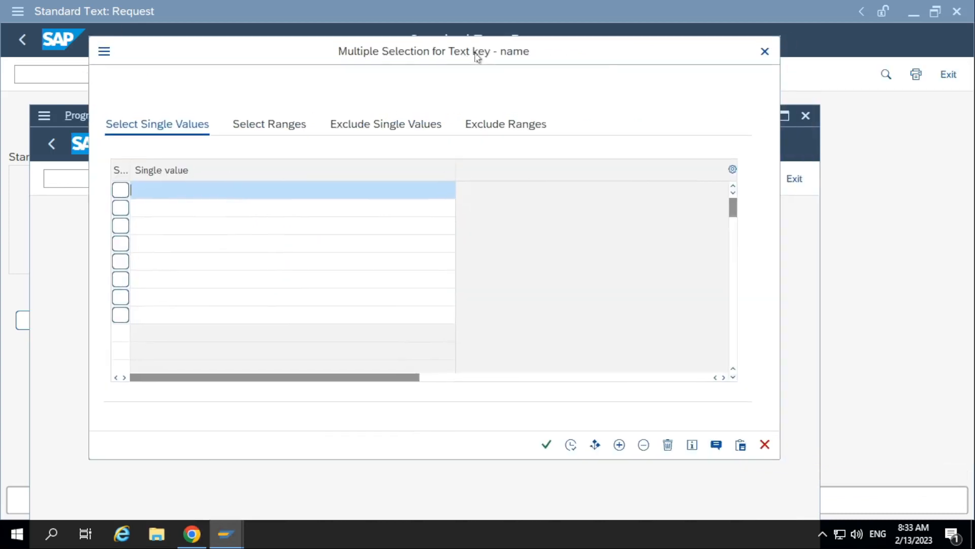
{"action": "left_click", "coordinate": [765, 51]}
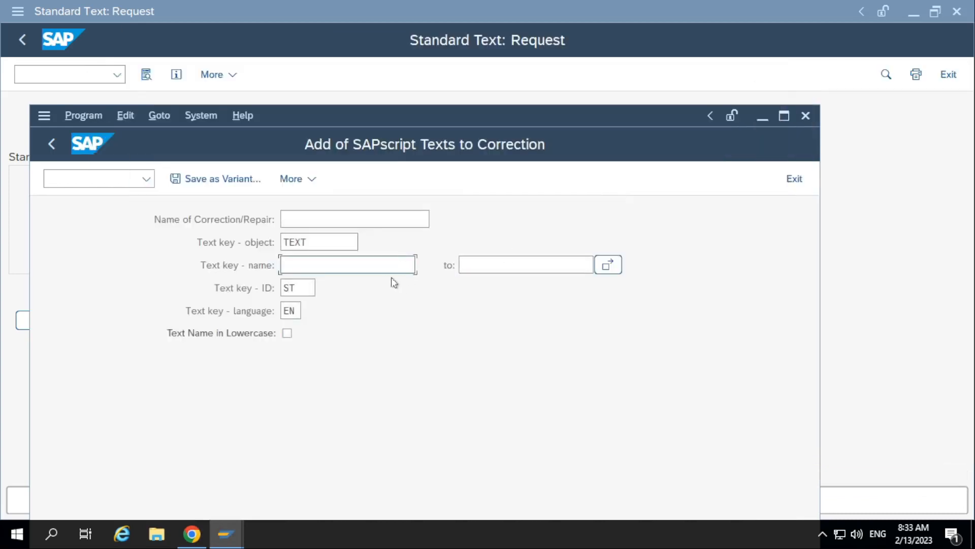
- Open the Transport Organizer with transaction SE10 in a new session
{"action": "left_click", "coordinate": [336, 219]}
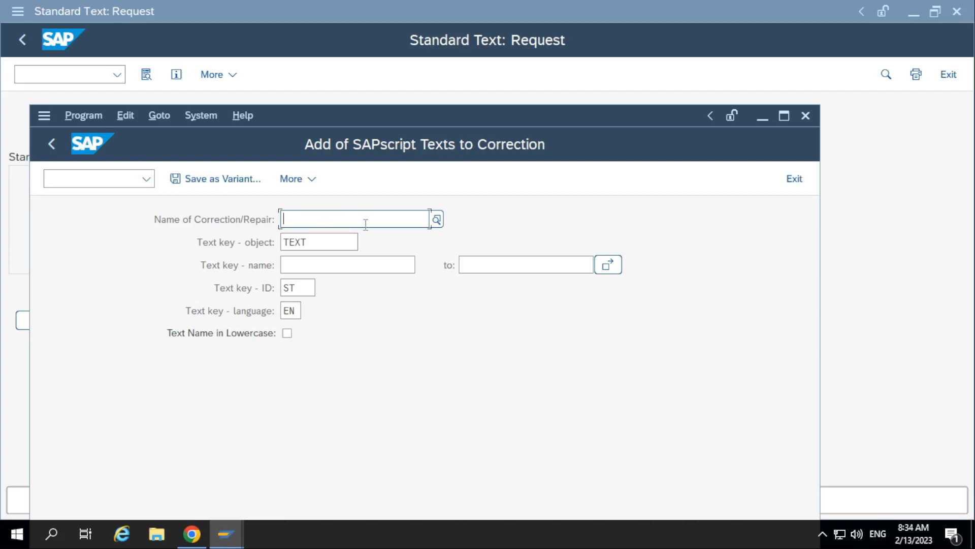
{"action": "left_click_drag", "start_coordinate": [296, 116], "coordinate": [404, 85]}
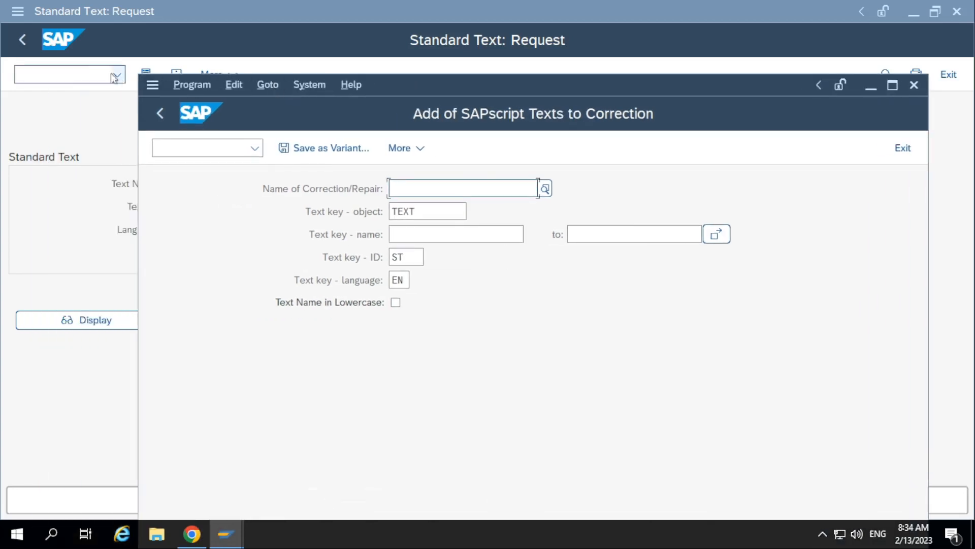
{"action": "left_click", "coordinate": [185, 148]}
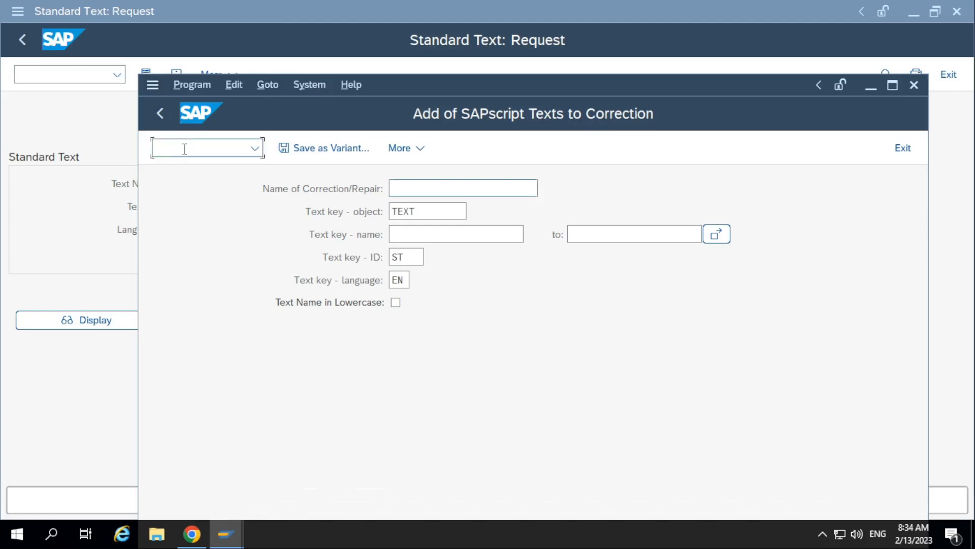
{"action": "double_click", "coordinate": [535, 91]}
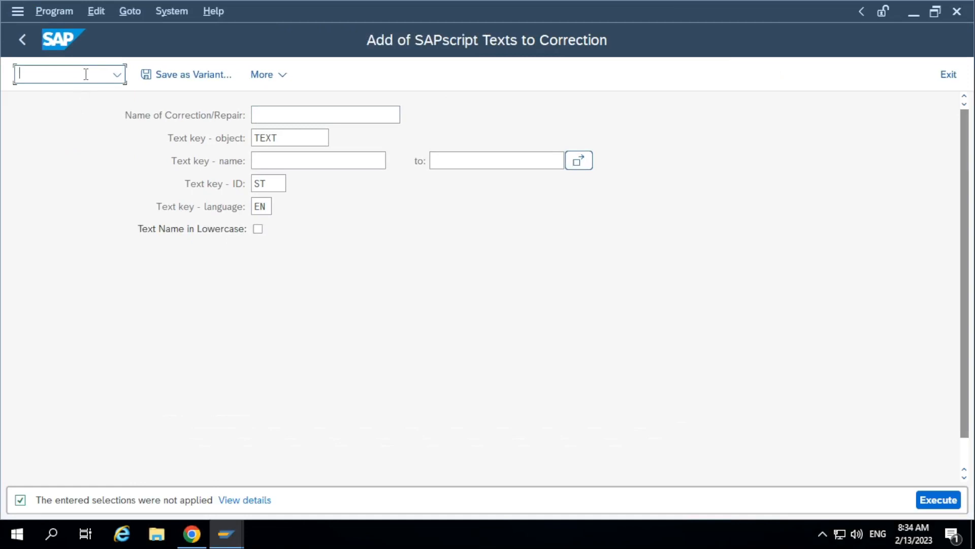
{"action": "type", "text": "/o"}
{"action": "type", "text": "se10"}
{"action": "key", "text": "Return"}
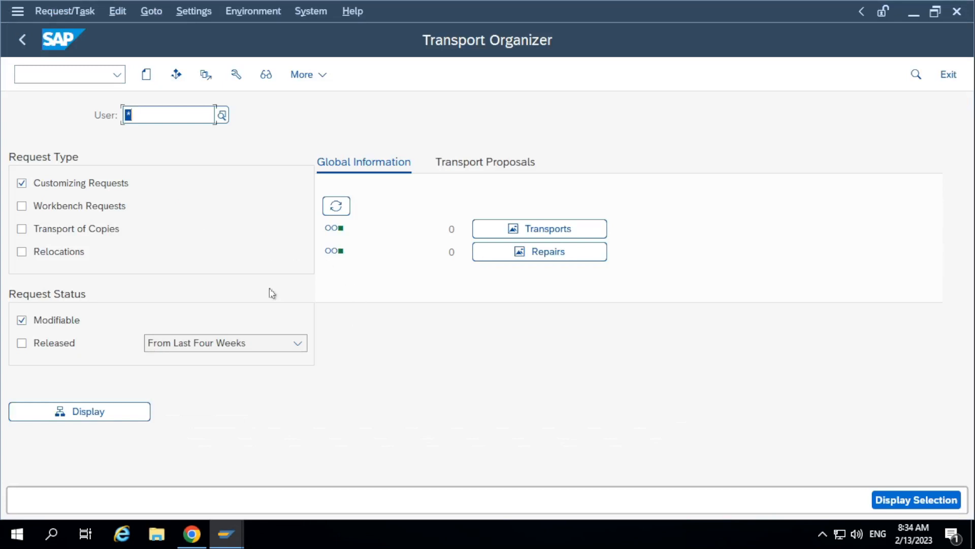
- Clear the user filter, include released requests, and start creating a Workbench request
{"action": "key", "text": "BackSpace"}
{"action": "left_click", "coordinate": [66, 341]}
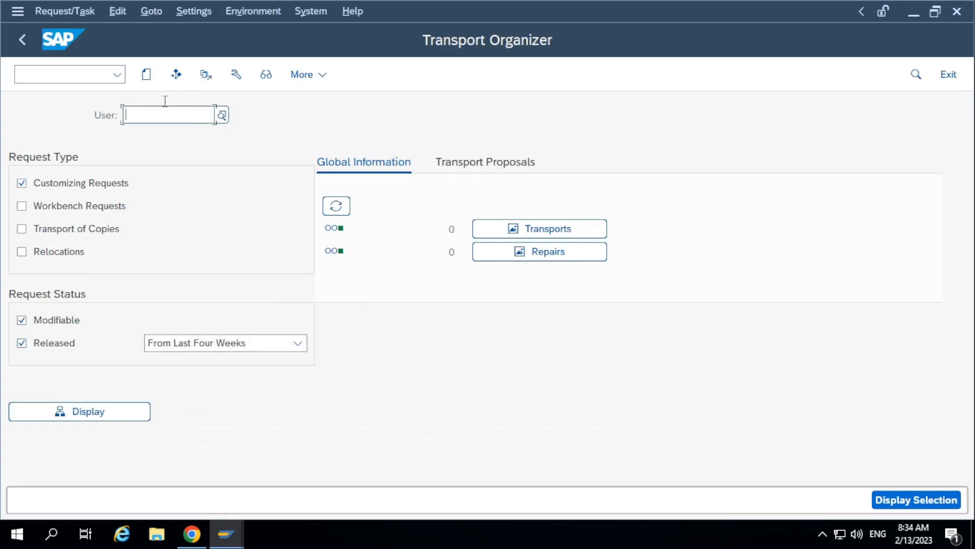
{"action": "left_click", "coordinate": [150, 80]}
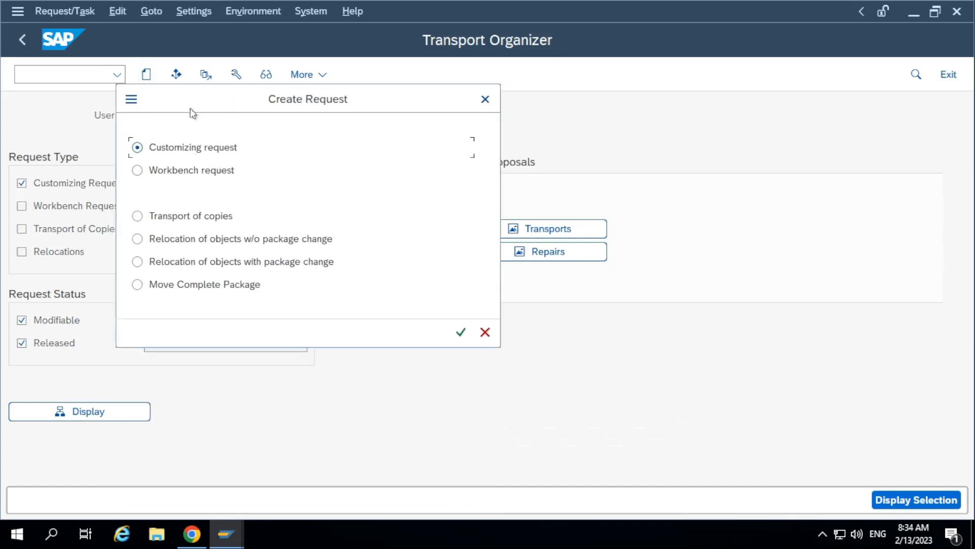
{"action": "left_click_drag", "start_coordinate": [191, 111], "coordinate": [442, 150]}
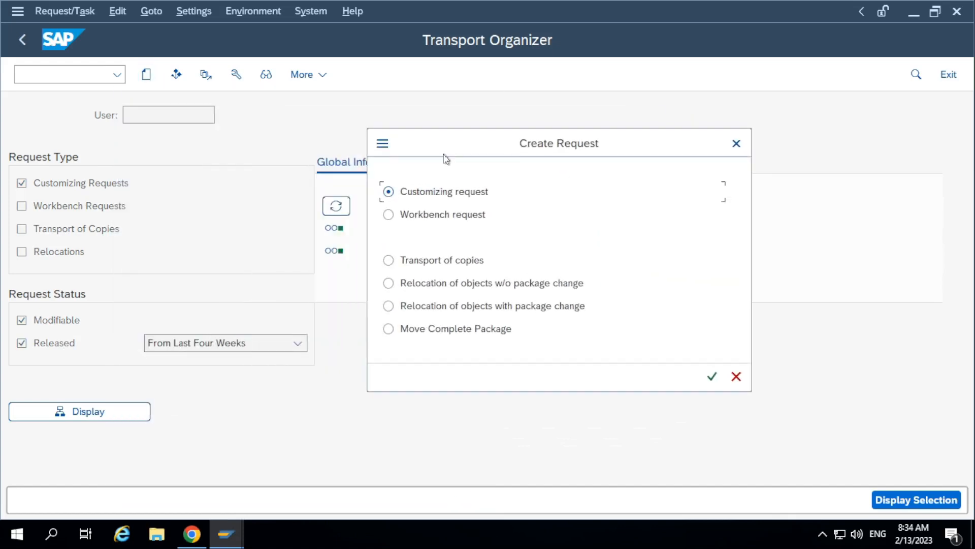
{"action": "left_click", "coordinate": [447, 216]}
{"action": "left_click", "coordinate": [711, 377]}
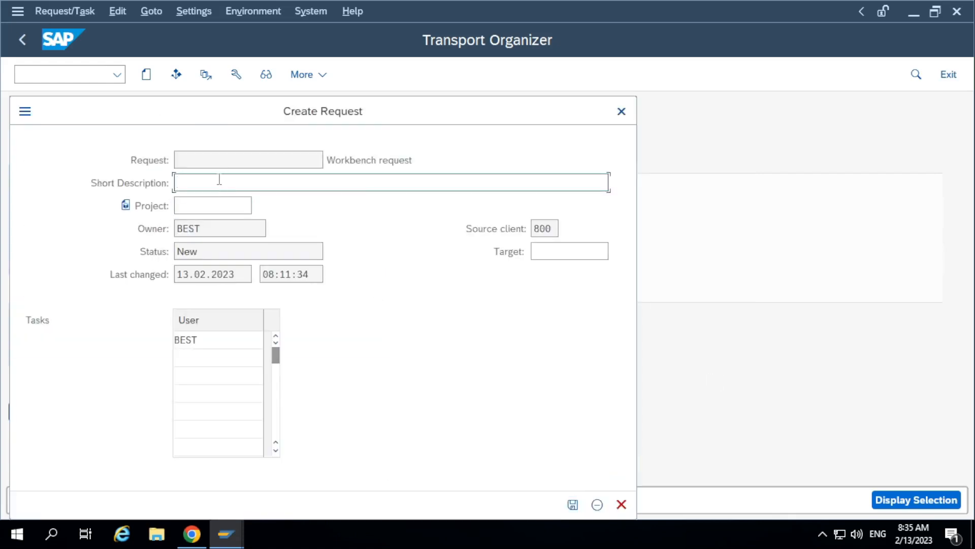
- Enter TASK-100/Form Designing as the short description and save the new Workbench request
{"action": "type", "text": "T"}
{"action": "type", "text": "SAK"}
{"action": "key", "text": "BackSpace"}
{"action": "key", "text": "BackSpace"}
{"action": "key", "text": "BackSpace"}
{"action": "type", "text": "ASK-100/Form Designing"}
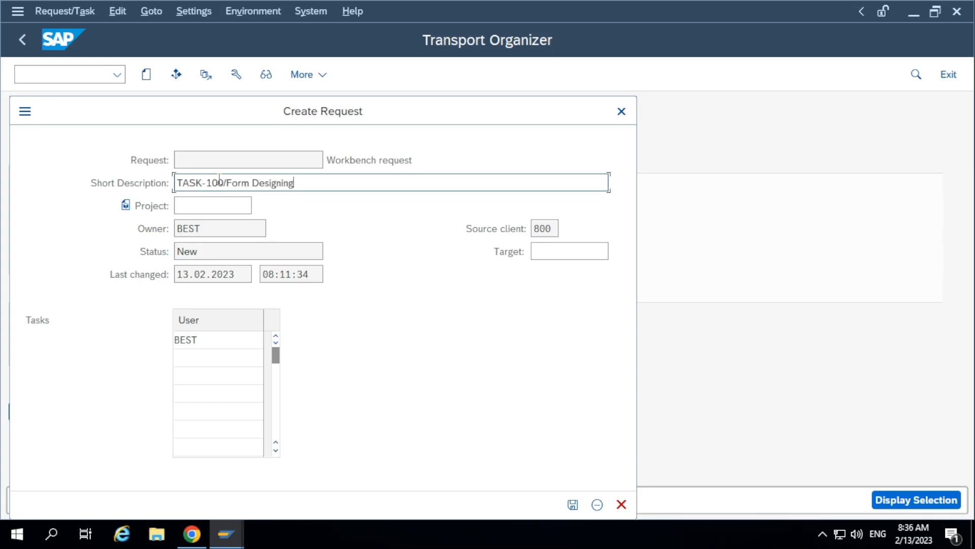
{"action": "left_click", "coordinate": [241, 201]}
{"action": "left_click", "coordinate": [572, 504]}
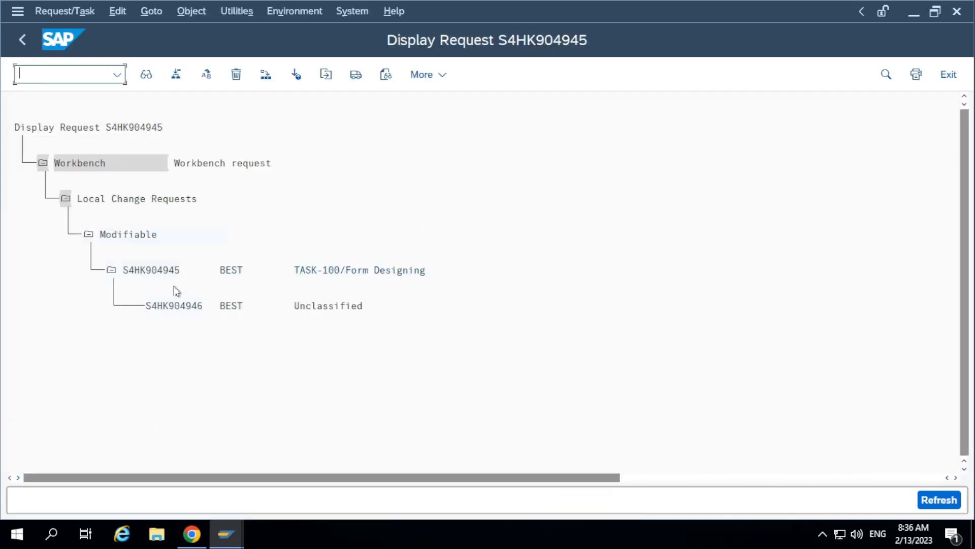
{"action": "left_click", "coordinate": [311, 306]}
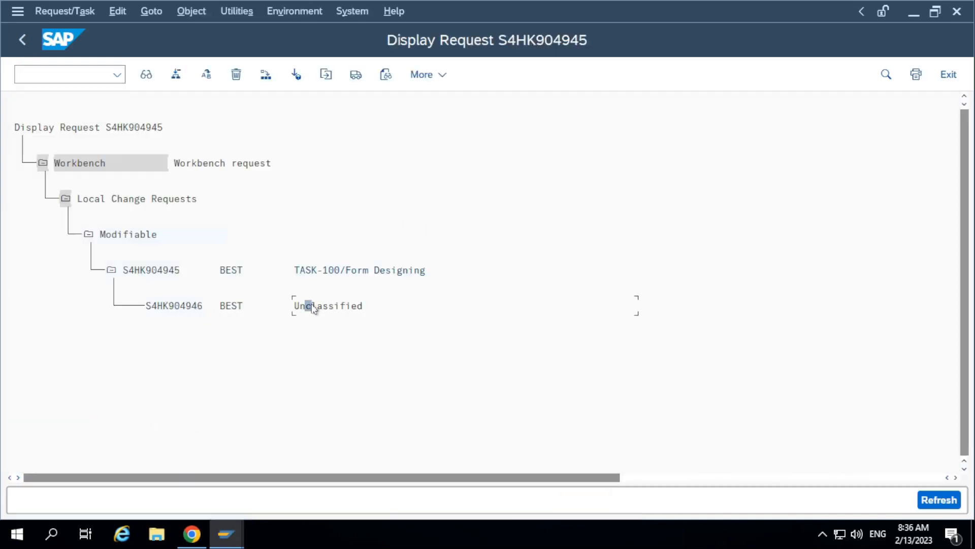
{"action": "left_click", "coordinate": [303, 306]}
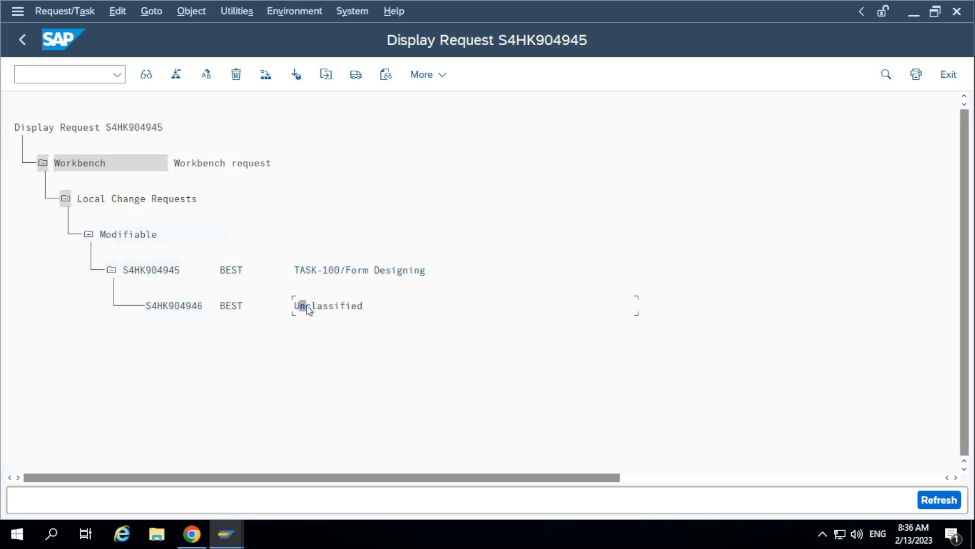
{"action": "left_click", "coordinate": [341, 306]}
{"action": "left_click", "coordinate": [165, 306]}
{"action": "right_click", "coordinate": [169, 306]}
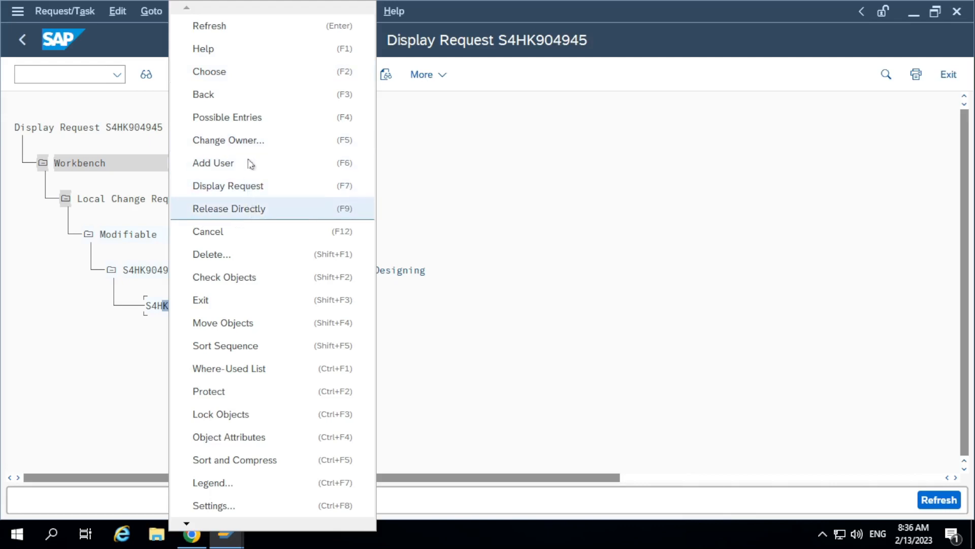
{"action": "left_click", "coordinate": [152, 285]}
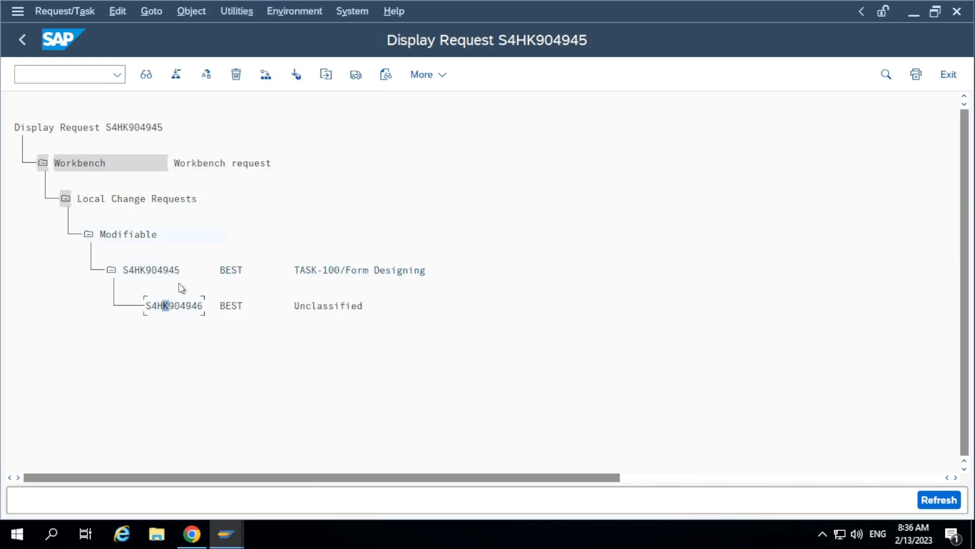
- View the Change Owner dialog for the TASK-100/Form Designing request and cancel it without assigning a new owner
{"action": "left_click", "coordinate": [164, 275]}
{"action": "right_click", "coordinate": [159, 275]}
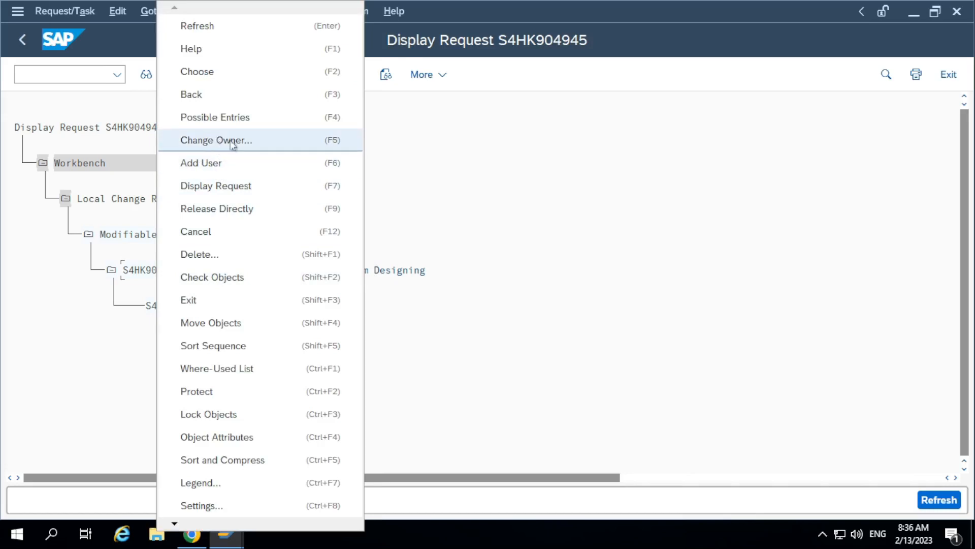
{"action": "left_click", "coordinate": [511, 269]}
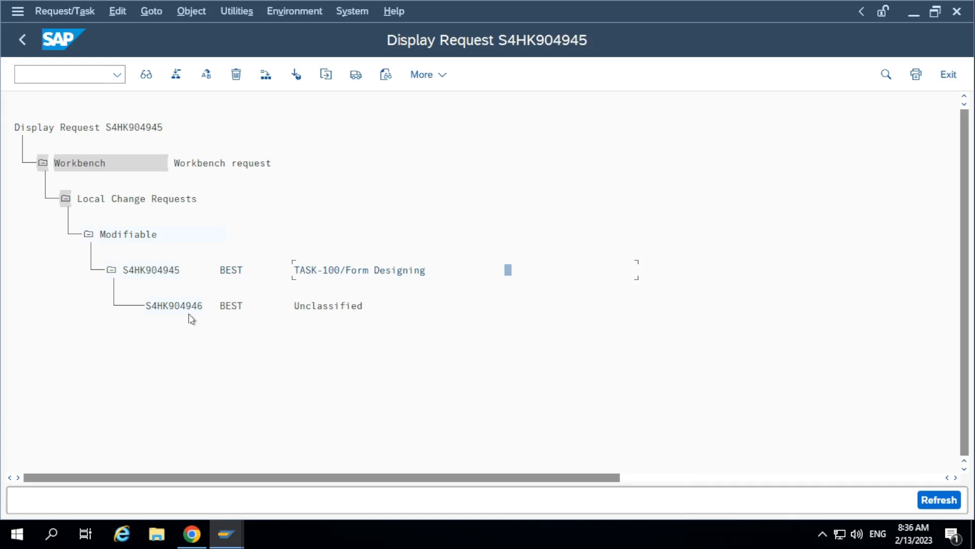
{"action": "right_click", "coordinate": [165, 275]}
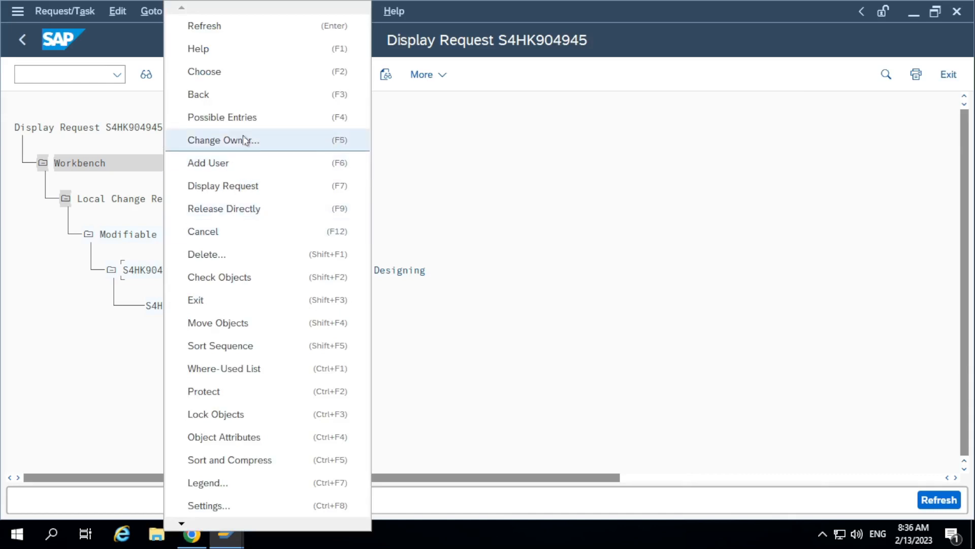
{"action": "left_click", "coordinate": [269, 145]}
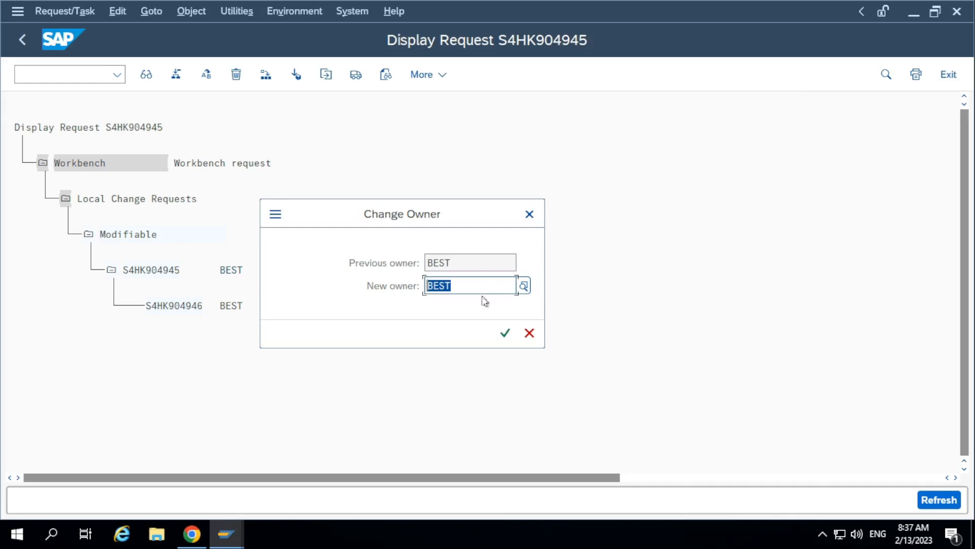
{"action": "left_click", "coordinate": [529, 332]}
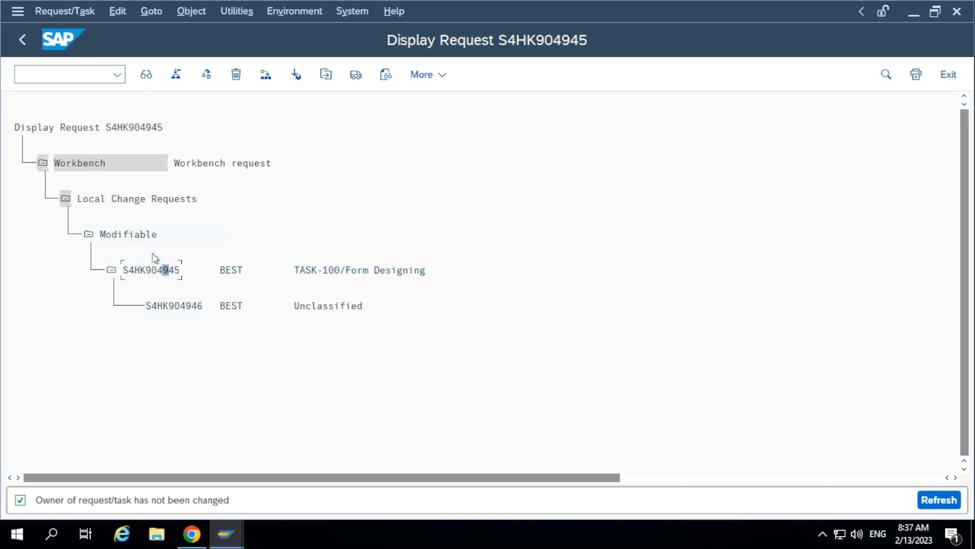
- Change the type of the unclassified task under the TASK-100/Form Designing request to Development/Correction
{"action": "left_click", "coordinate": [171, 307]}
{"action": "left_click", "coordinate": [80, 19]}
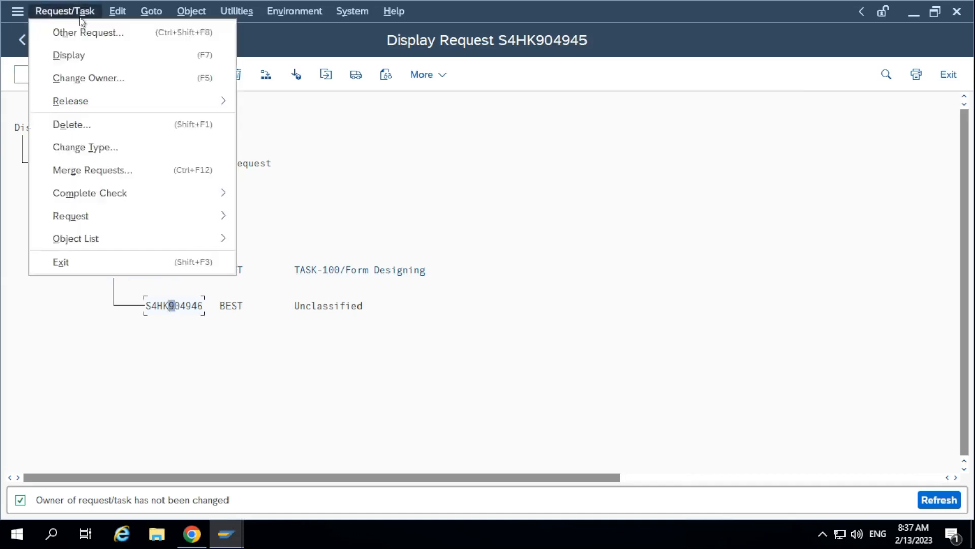
{"action": "left_click", "coordinate": [168, 335]}
{"action": "left_click", "coordinate": [172, 235]}
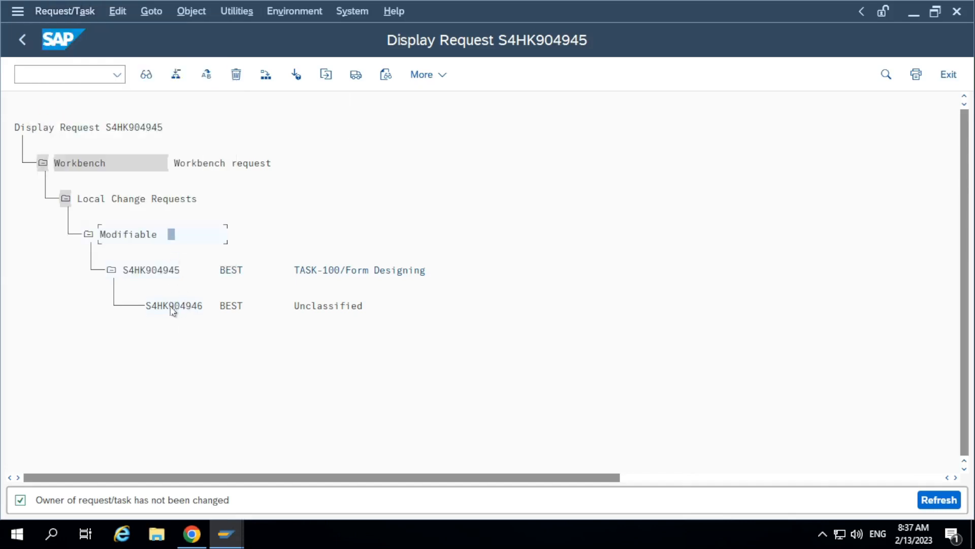
{"action": "left_click", "coordinate": [314, 306]}
{"action": "left_click", "coordinate": [172, 305]}
{"action": "left_click", "coordinate": [76, 10]}
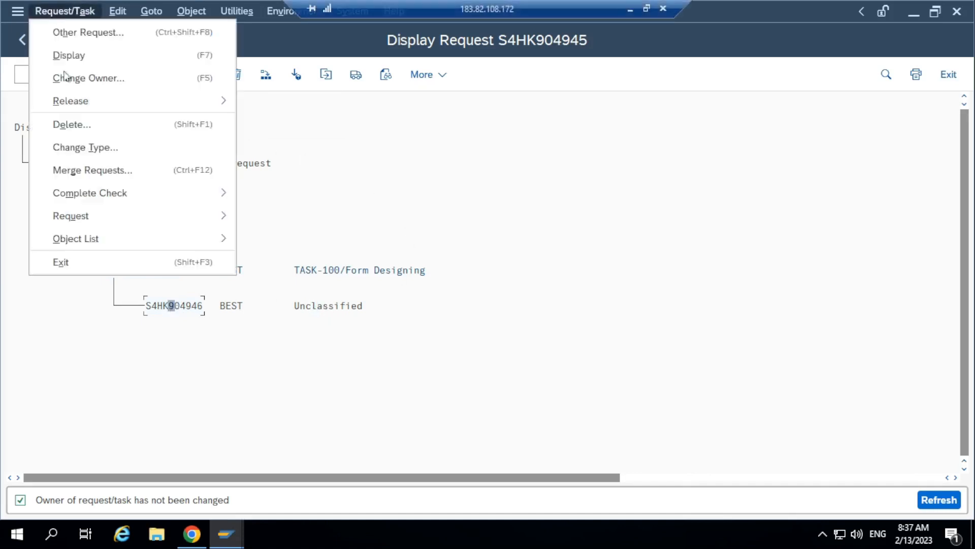
{"action": "left_click", "coordinate": [85, 147]}
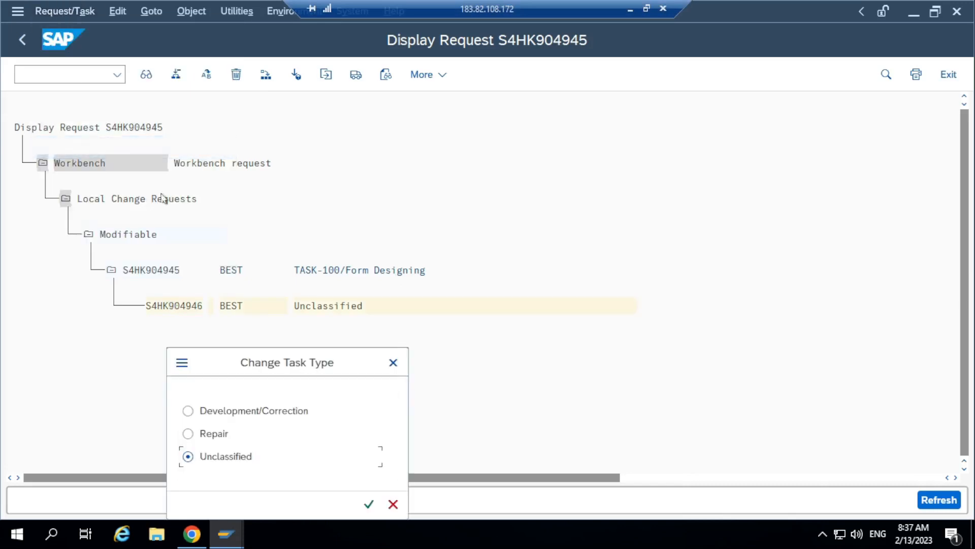
{"action": "left_click_drag", "start_coordinate": [244, 367], "coordinate": [262, 268]}
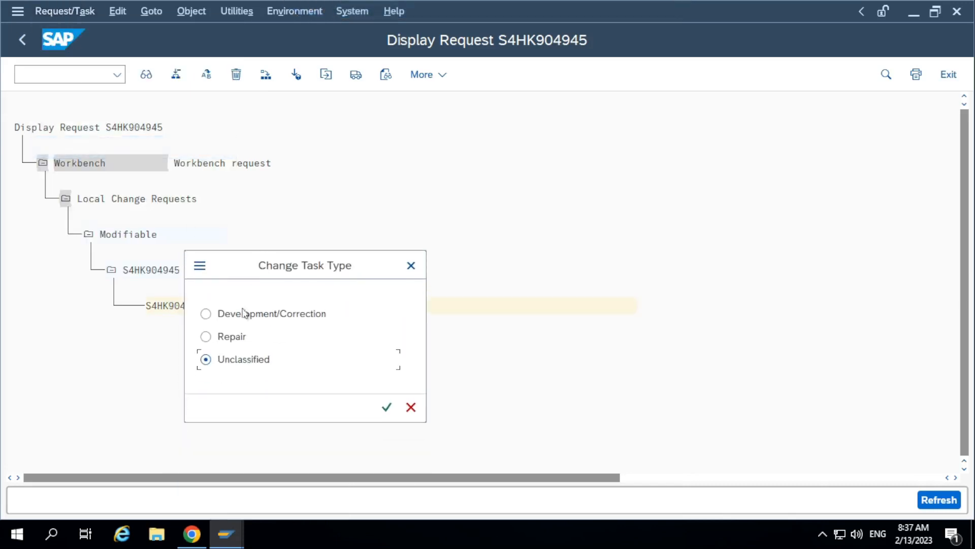
{"action": "left_click", "coordinate": [220, 314]}
{"action": "left_click", "coordinate": [387, 406]}
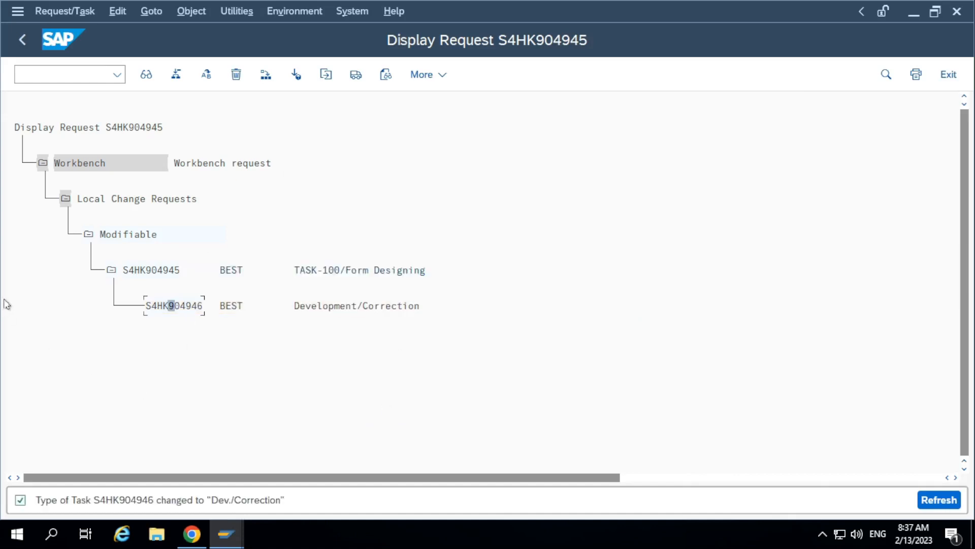
- Copy the task number S4HK904946 into the Name of Correction/Repair field of the RSTXTRAN selection screen
{"action": "left_click", "coordinate": [188, 305]}
{"action": "left_click", "coordinate": [153, 305]}
{"action": "double_click", "coordinate": [148, 305]}
{"action": "key", "text": "ctrl+c"}
{"action": "key", "text": "alt+Tab"}
{"action": "key", "text": "alt+Tab"}
{"action": "left_click_drag", "start_coordinate": [144, 307], "coordinate": [208, 308]}
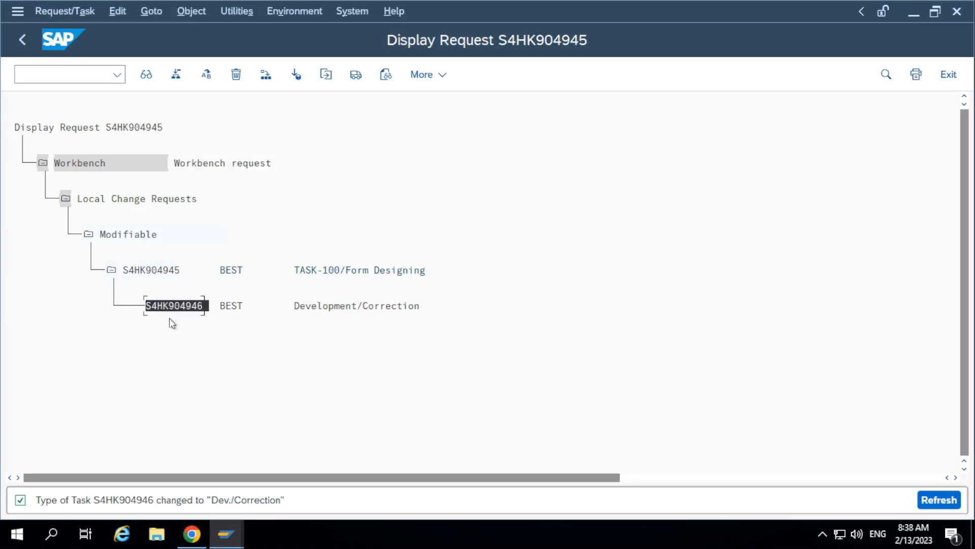
{"action": "left_click", "coordinate": [157, 308]}
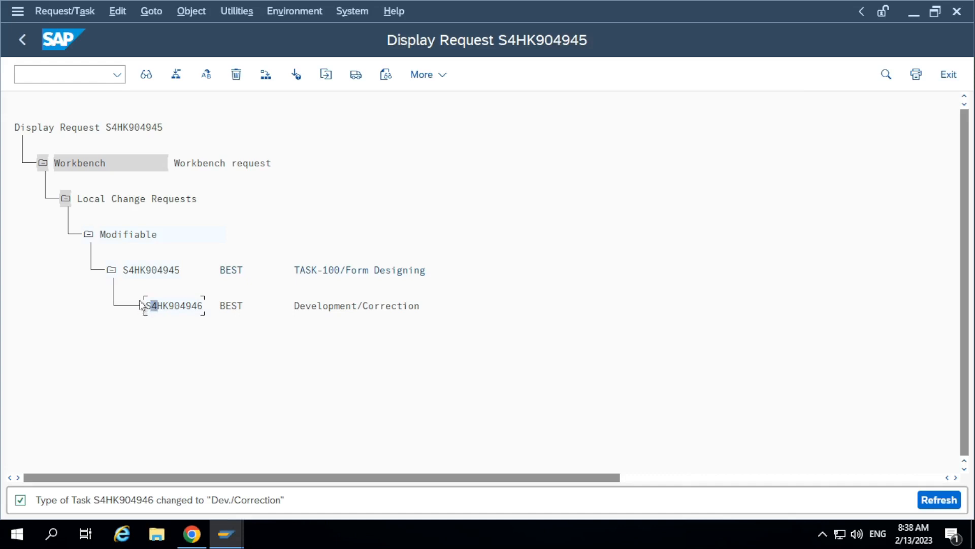
{"action": "left_click_drag", "start_coordinate": [145, 306], "coordinate": [203, 306]}
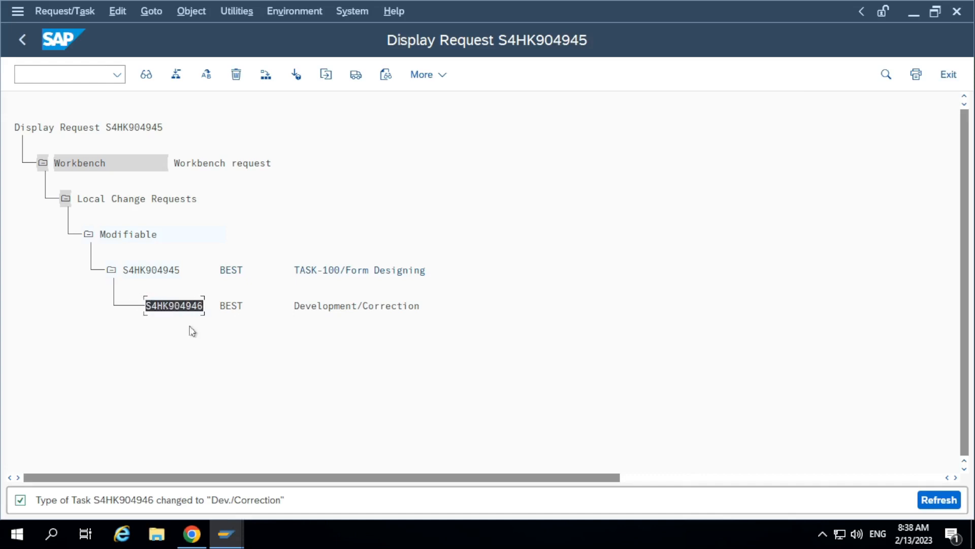
{"action": "key", "text": "ctrl+c"}
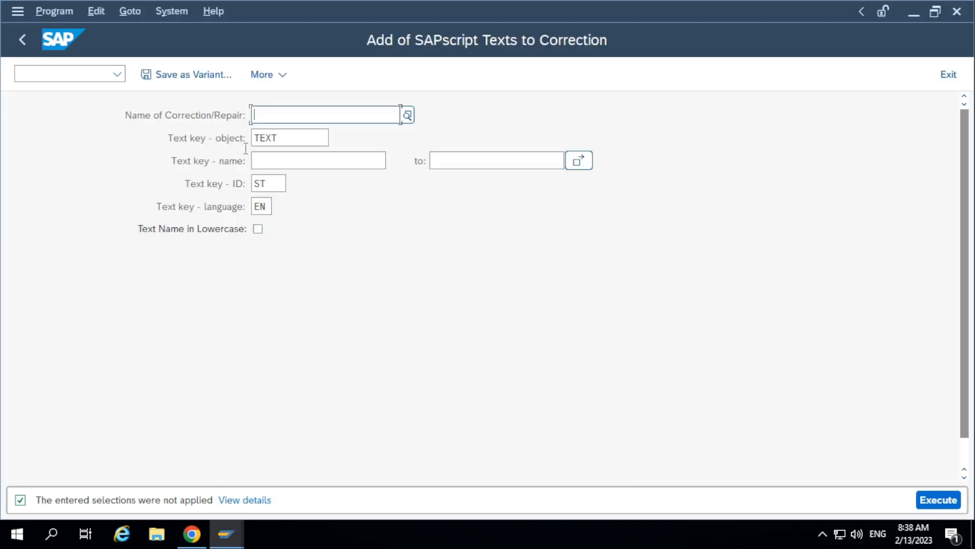
{"action": "key", "text": "ctrl+v"}
- Copy the text name ZDEMO_TERMS_CONDITIONS from the Standard Text request into the RSTXTRAN text key name and accept it as a single value
{"action": "left_click", "coordinate": [300, 160]}
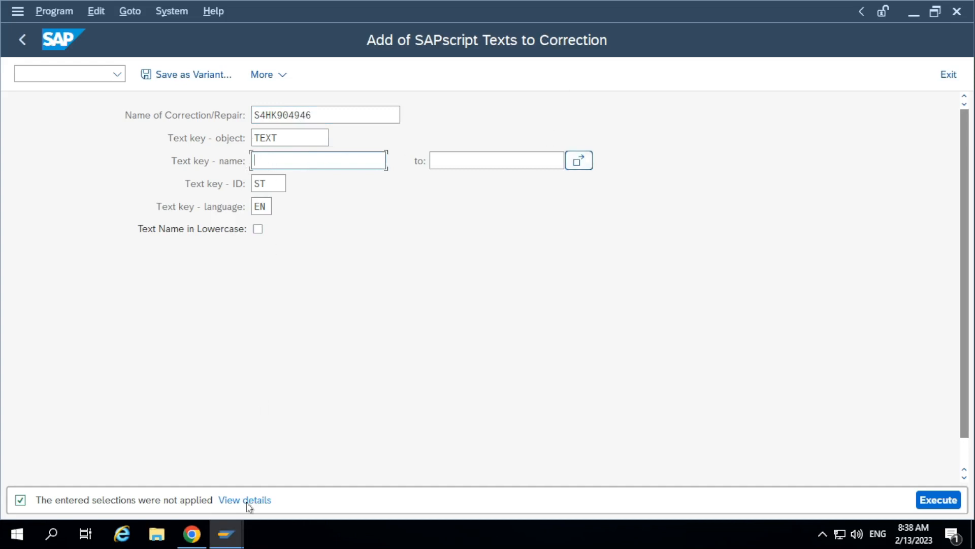
{"action": "mouse_move", "coordinate": [227, 533]}
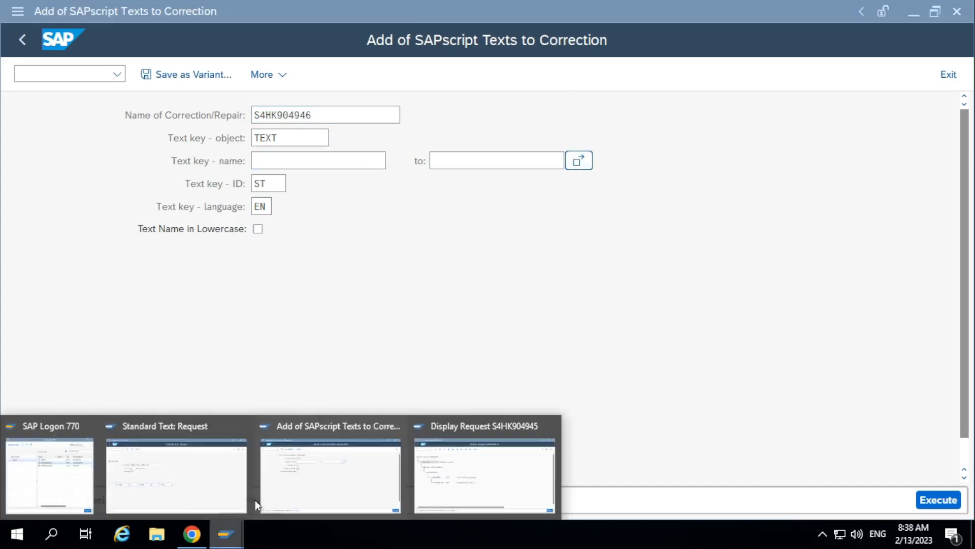
{"action": "left_click", "coordinate": [360, 483]}
{"action": "mouse_move", "coordinate": [225, 533]}
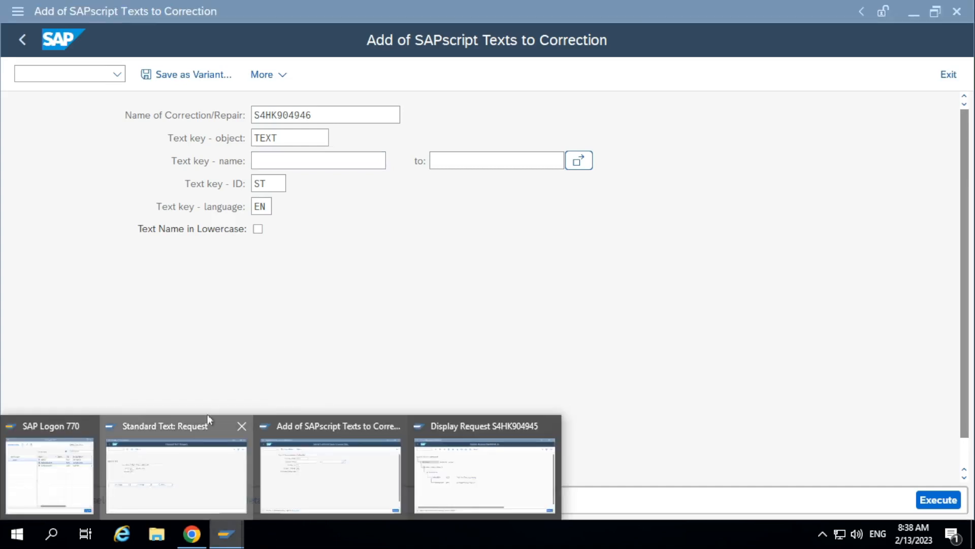
{"action": "left_click", "coordinate": [207, 417]}
{"action": "left_click_drag", "start_coordinate": [338, 185], "coordinate": [13, 186]}
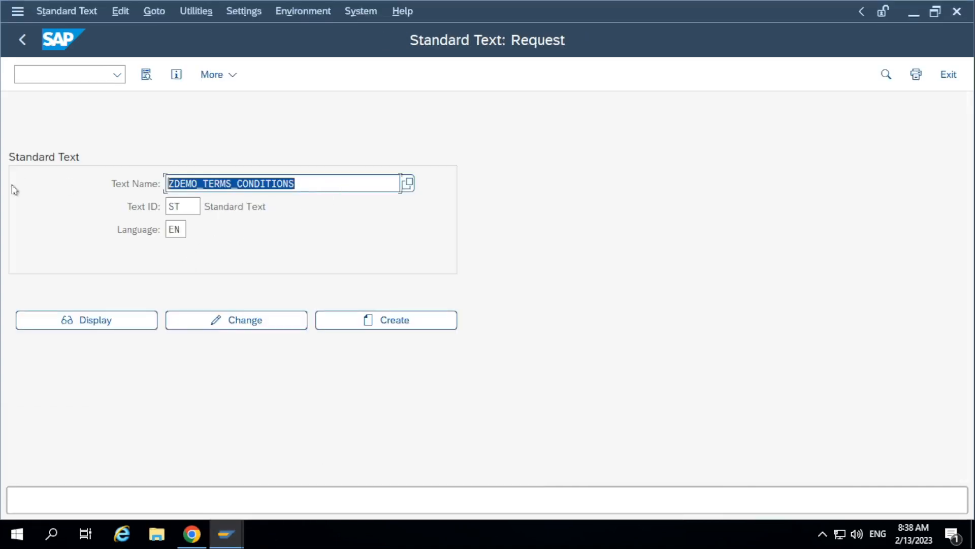
{"action": "key", "text": "ctrl+c"}
{"action": "key", "text": "alt+Tab"}
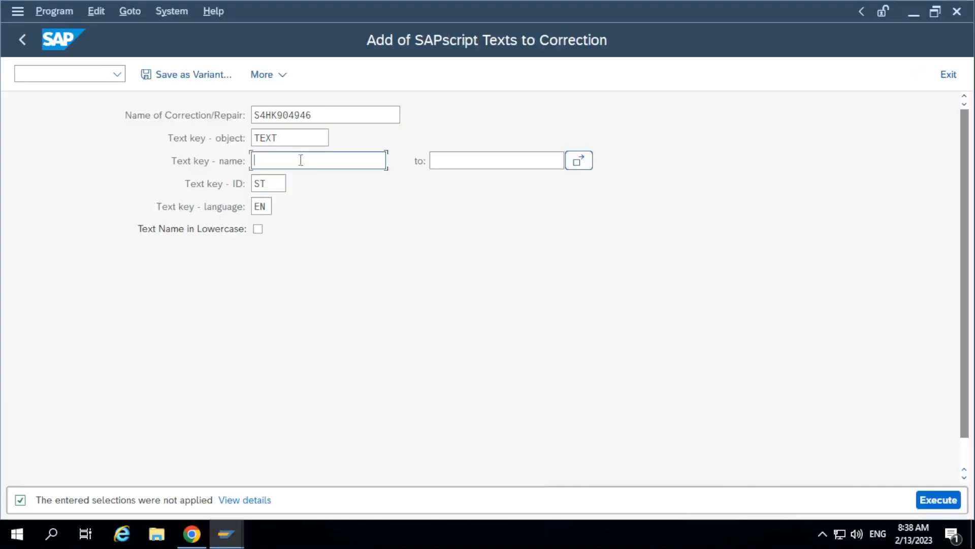
{"action": "key", "text": "ctrl+v"}
{"action": "left_click", "coordinate": [579, 160]}
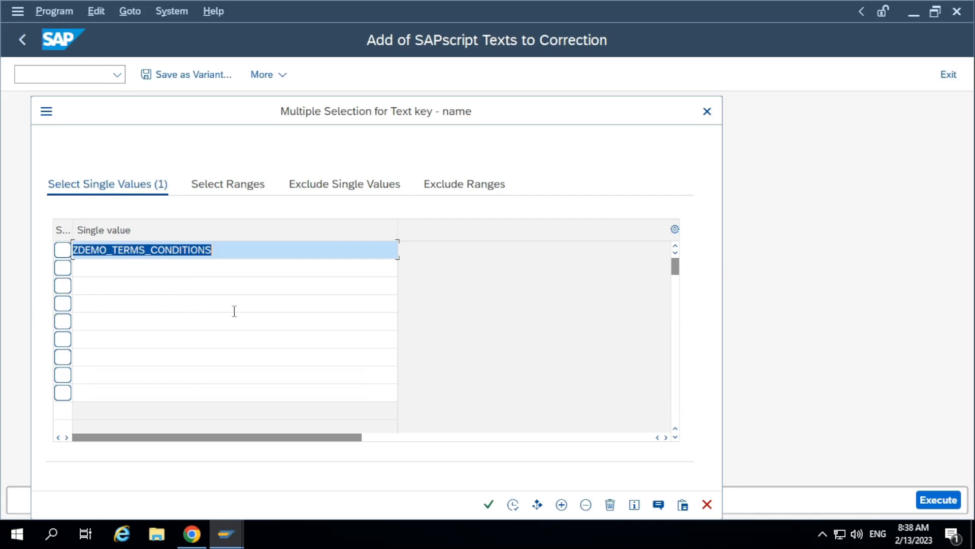
{"action": "left_click", "coordinate": [513, 504]}
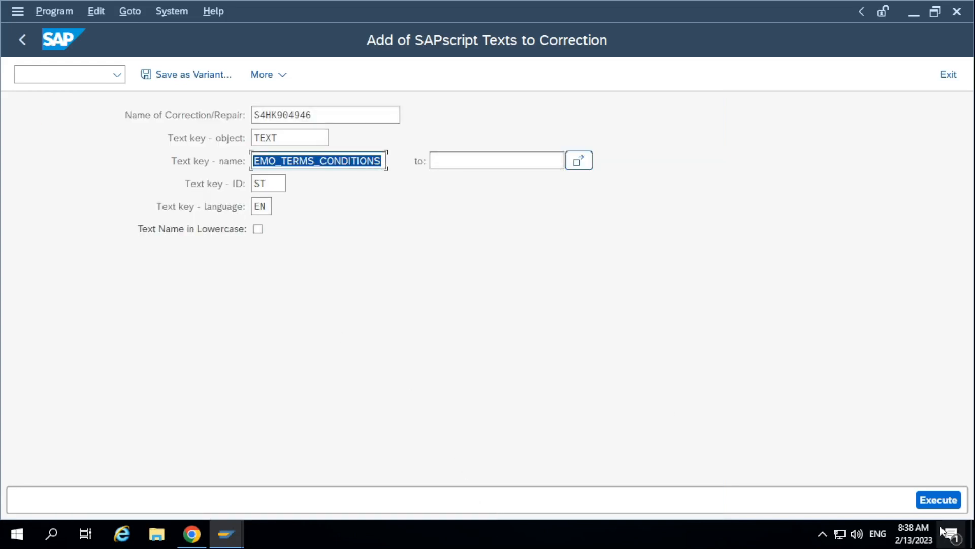
- Execute the text selection and continue with ZDEMO_TERMS_CONDITIONS selected to the final list of texts for transfer
{"action": "left_click", "coordinate": [938, 499]}
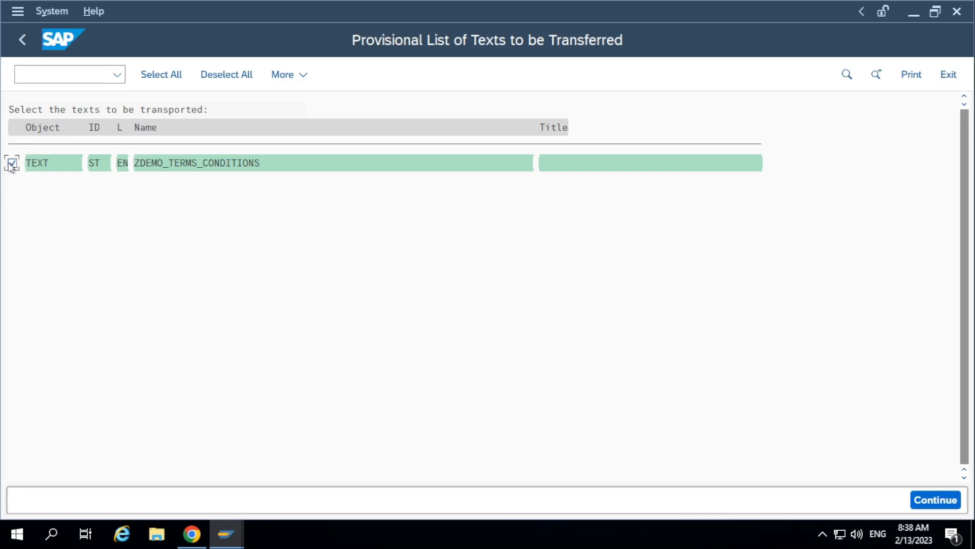
{"action": "left_click", "coordinate": [175, 76]}
{"action": "left_click", "coordinate": [933, 495]}
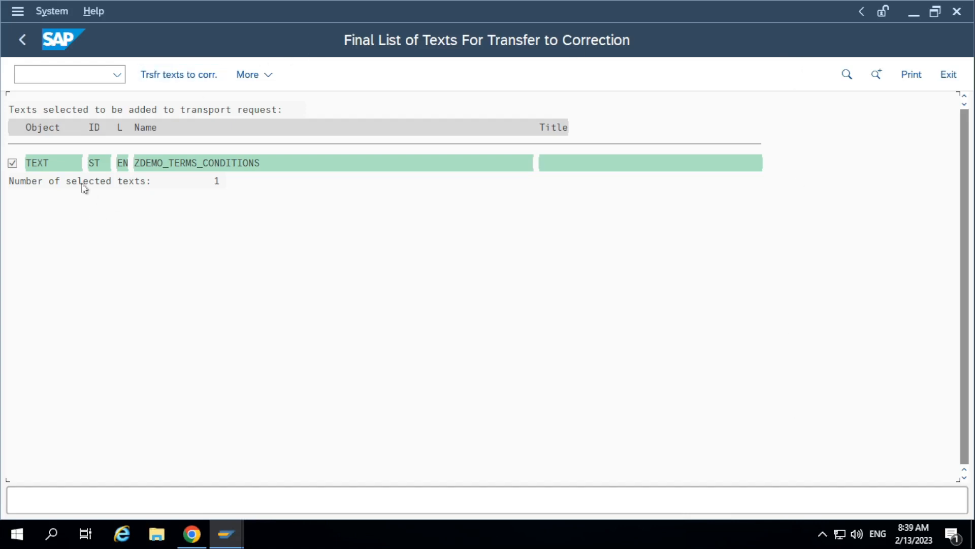
- Restore the final list window from full screen and reposition it over the Standard Text request window
{"action": "left_click", "coordinate": [935, 11]}
{"action": "left_click_drag", "start_coordinate": [573, 91], "coordinate": [580, 29]}
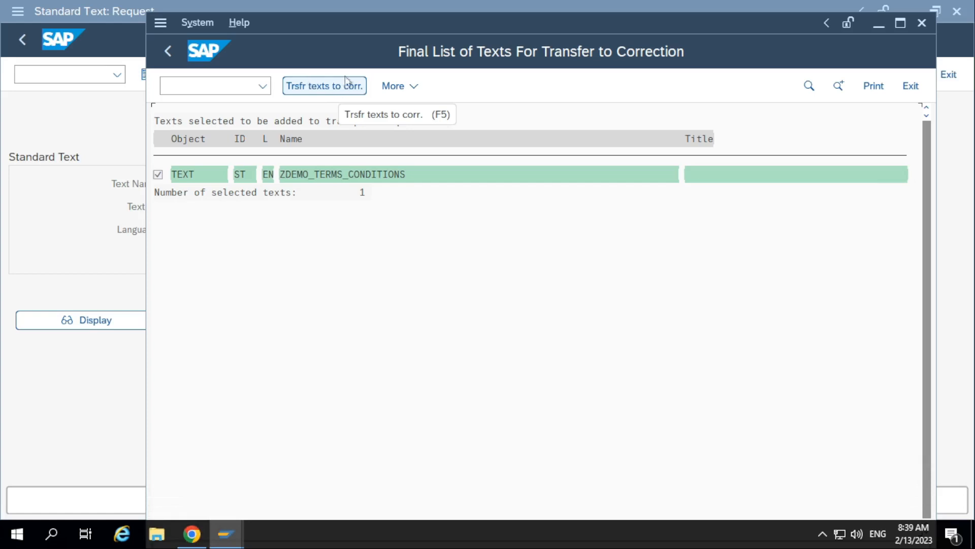
- Maximize the final list window and transfer the selected text ZDEMO_TERMS_CONDITIONS to the correction, confirming the addition
{"action": "left_click", "coordinate": [398, 86]}
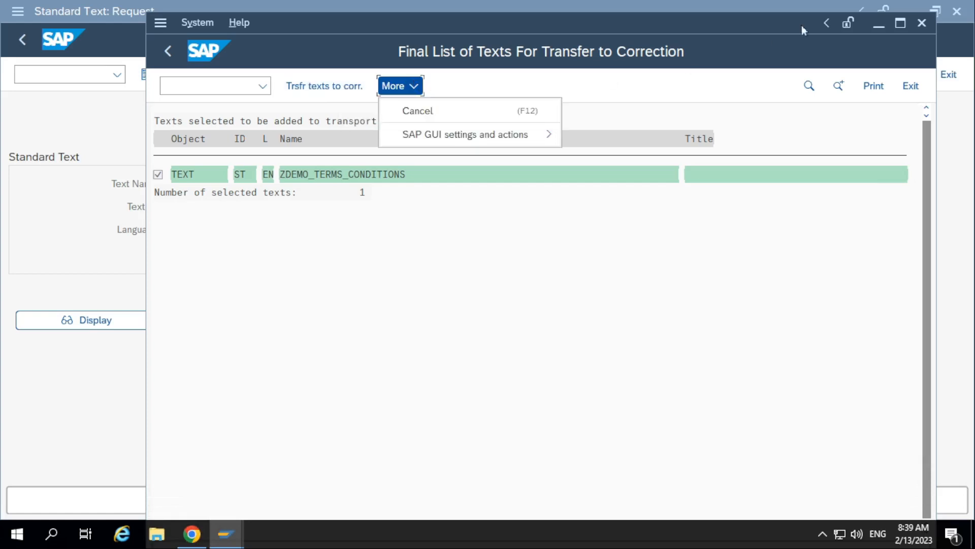
{"action": "left_click", "coordinate": [901, 23]}
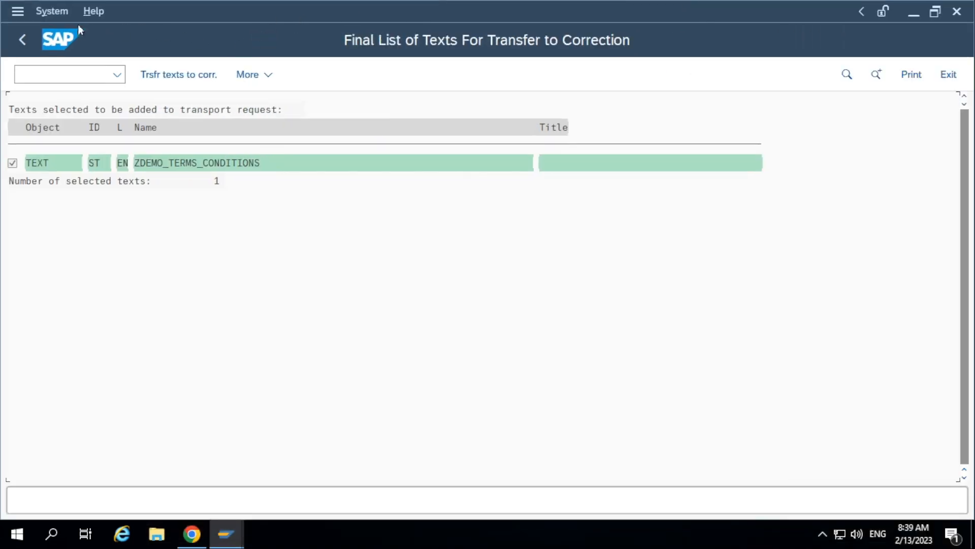
{"action": "left_click", "coordinate": [53, 12]}
{"action": "mouse_move", "coordinate": [94, 12]}
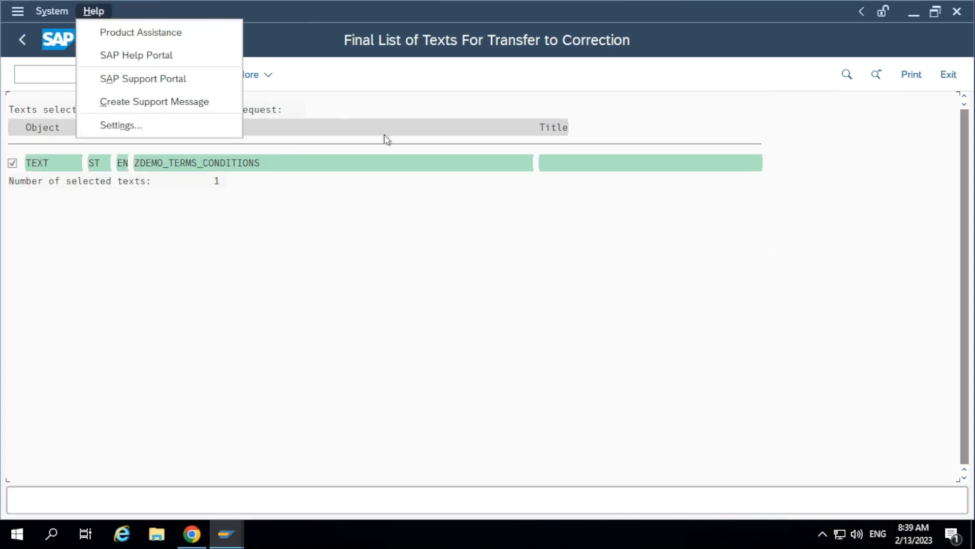
{"action": "left_click", "coordinate": [393, 99]}
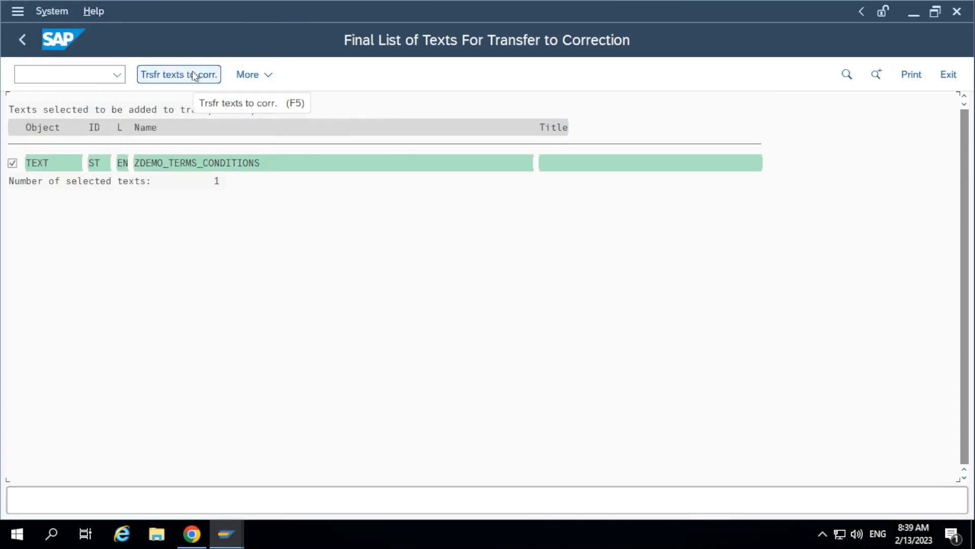
{"action": "left_click", "coordinate": [194, 77]}
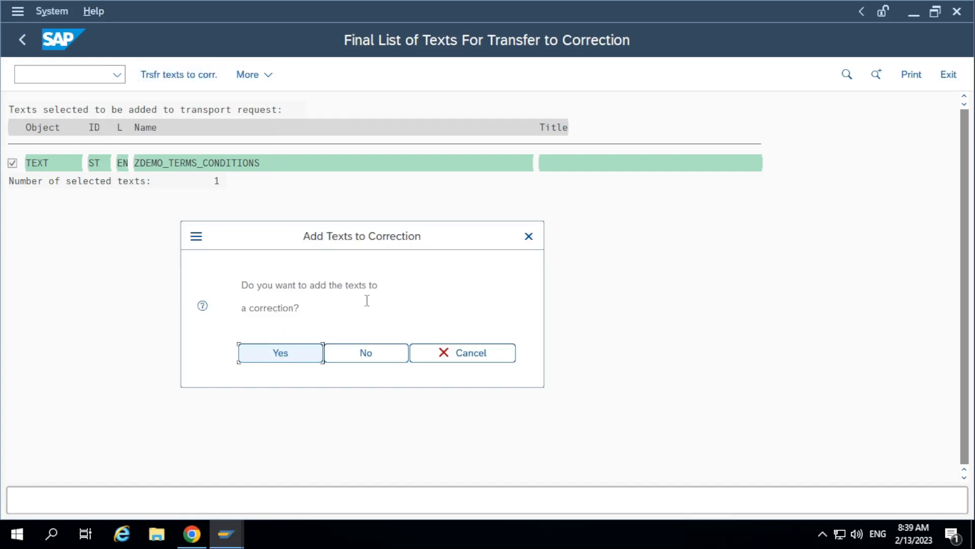
{"action": "left_click", "coordinate": [264, 354]}
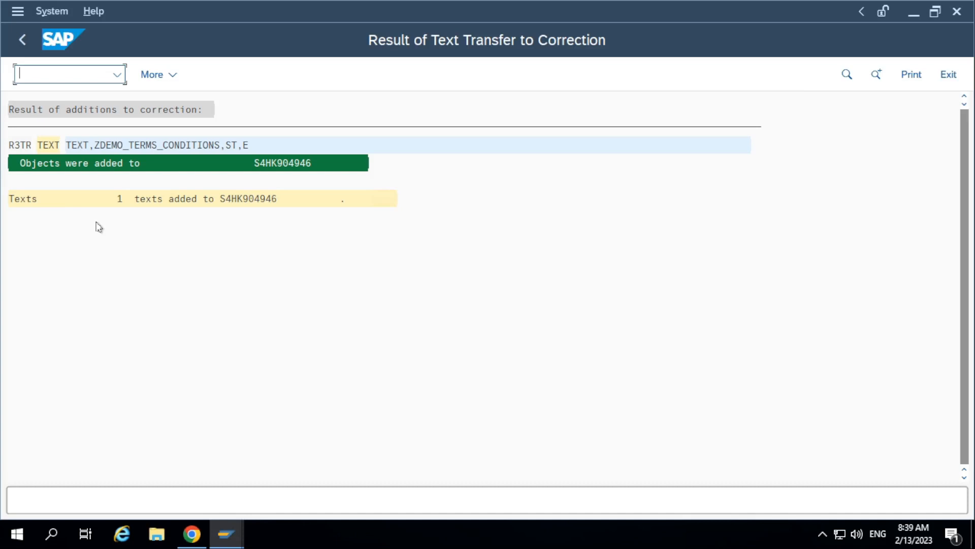
- Switch to the Display Request window and copy the Workbench request number S4HK904945 from the request tree
{"action": "key", "text": "alt+Tab"}
{"action": "key", "text": "alt+Tab"}
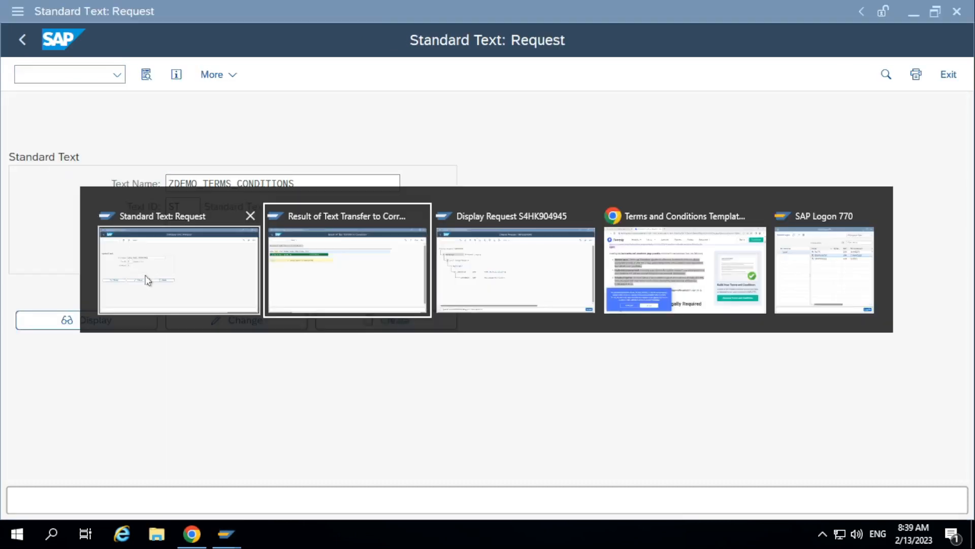
{"action": "key", "text": "alt+Tab"}
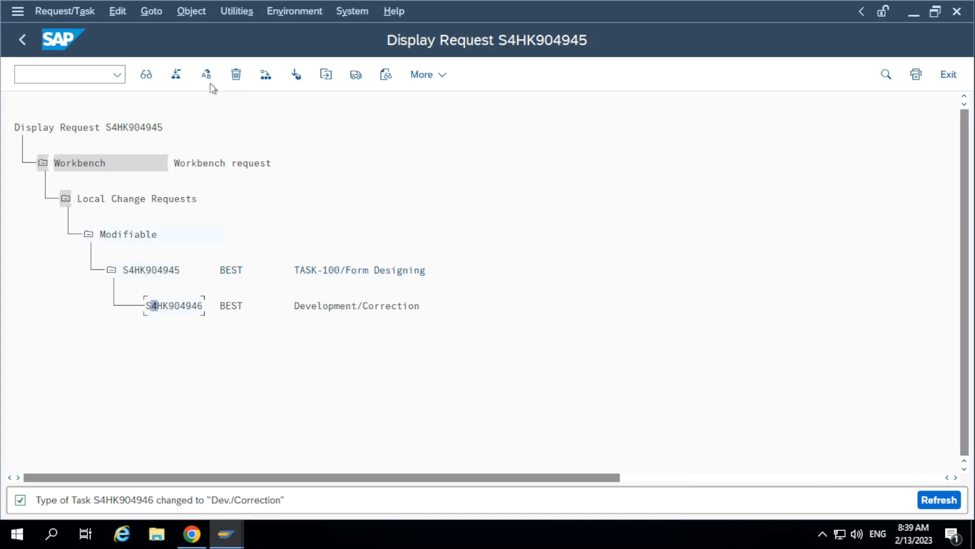
{"action": "left_click", "coordinate": [128, 272]}
{"action": "left_click_drag", "start_coordinate": [123, 270], "coordinate": [181, 268]}
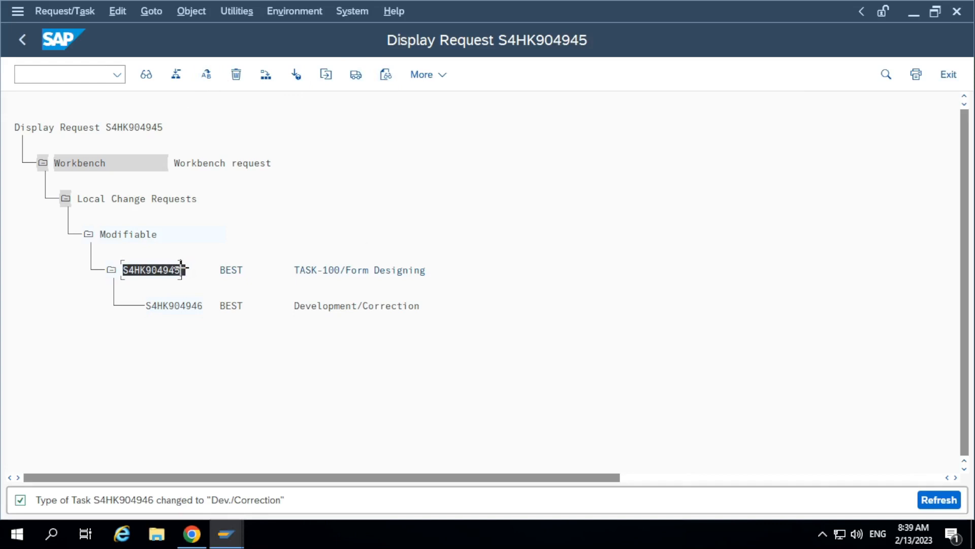
{"action": "key", "text": "ctrl+c"}
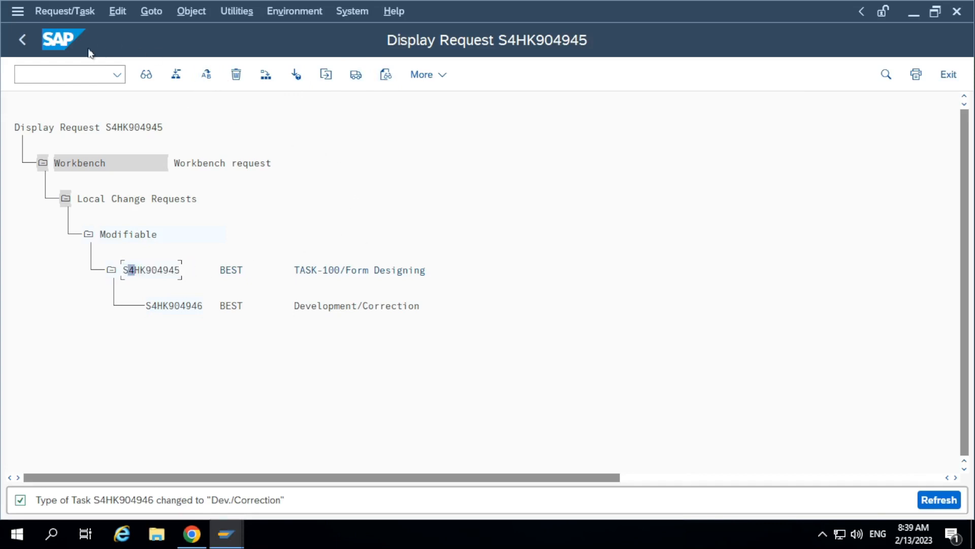
- Return to the Transport Organizer start screen and open the prompt for displaying a single request or task
{"action": "left_click", "coordinate": [23, 40]}
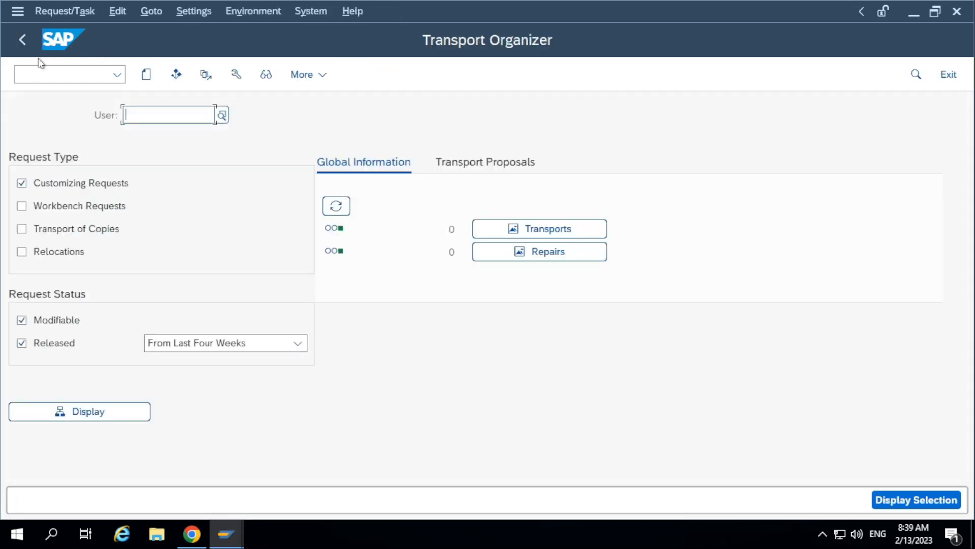
{"action": "left_click", "coordinate": [266, 74]}
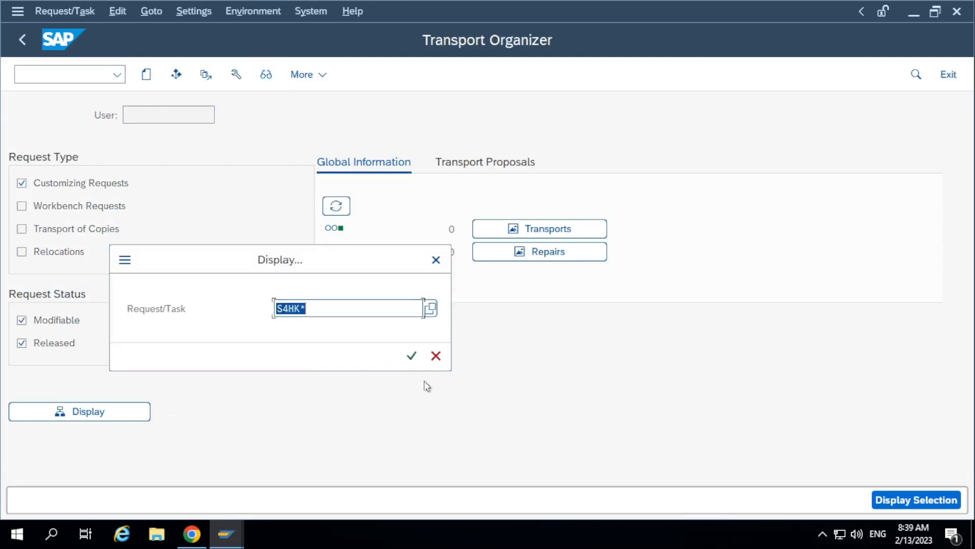
- Display transport request S4HK904945 and expand its task S4HK904946 down to the SAPscript Text entry
{"action": "key", "text": "ctrl+v"}
{"action": "left_click", "coordinate": [412, 355]}
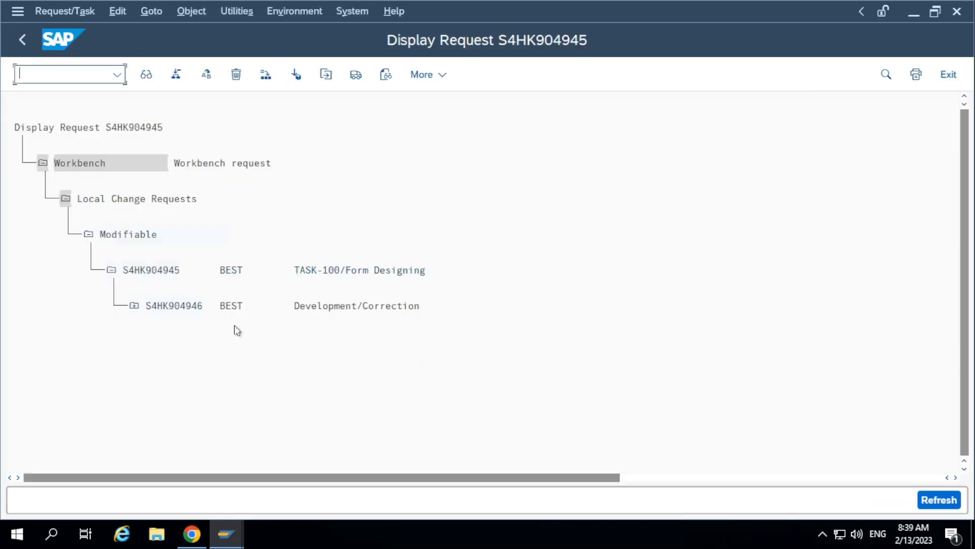
{"action": "left_click", "coordinate": [128, 305]}
{"action": "left_click", "coordinate": [157, 341]}
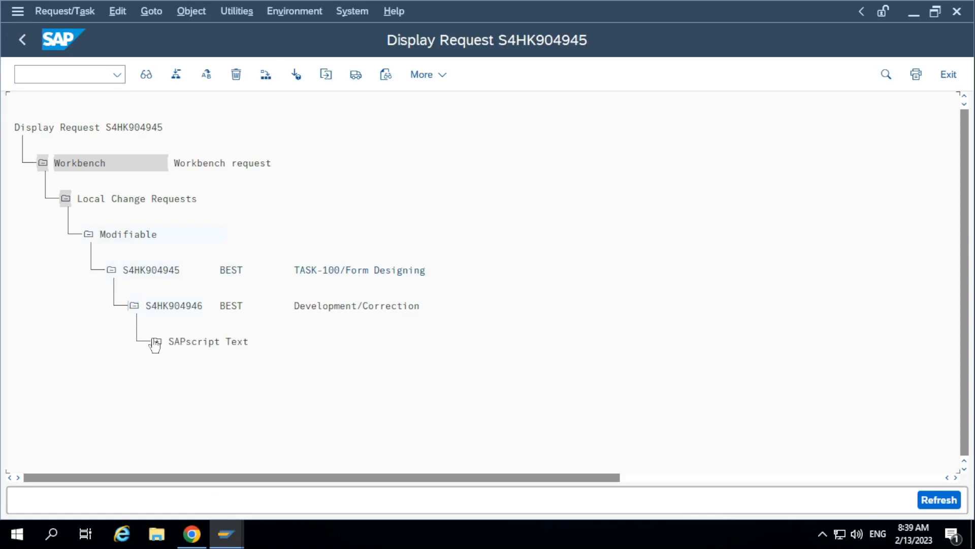
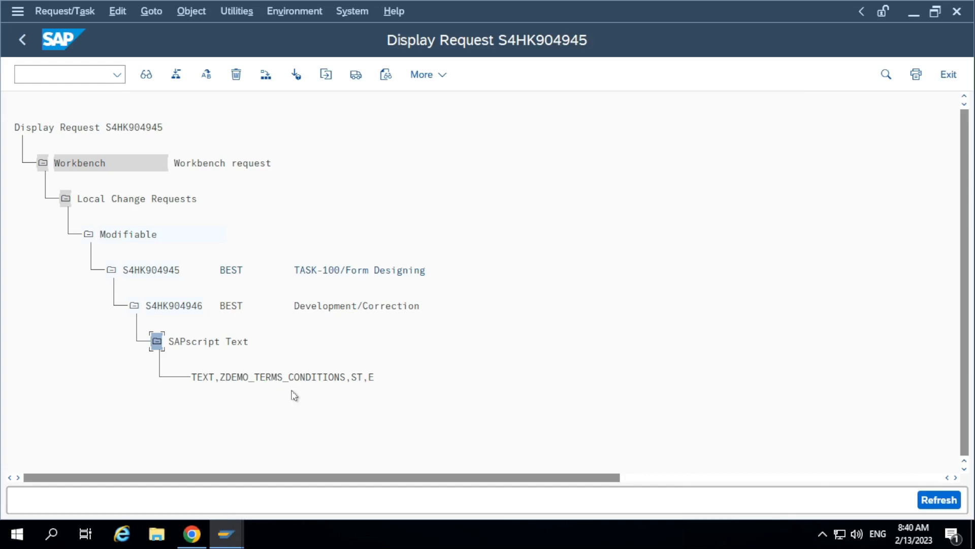
- Look at the standard text request session, then start the SMARTFORMS transaction in the session showing the text transfer result
{"action": "left_click", "coordinate": [237, 537]}
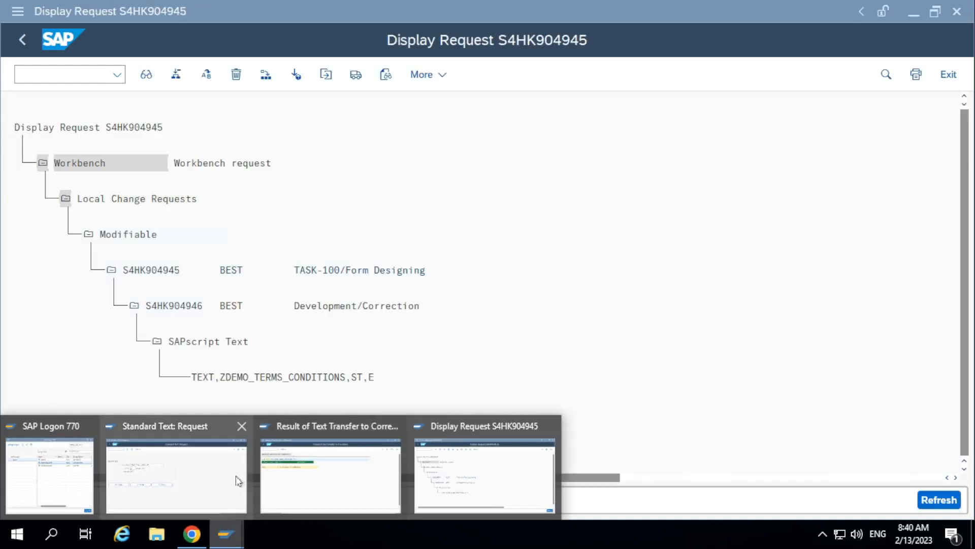
{"action": "left_click", "coordinate": [192, 501]}
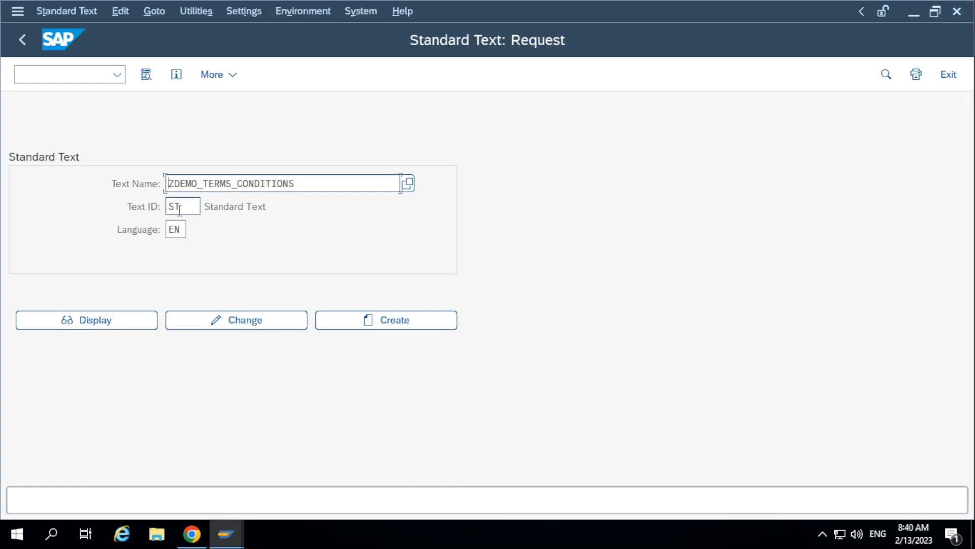
{"action": "left_click", "coordinate": [226, 533]}
{"action": "left_click", "coordinate": [282, 496]}
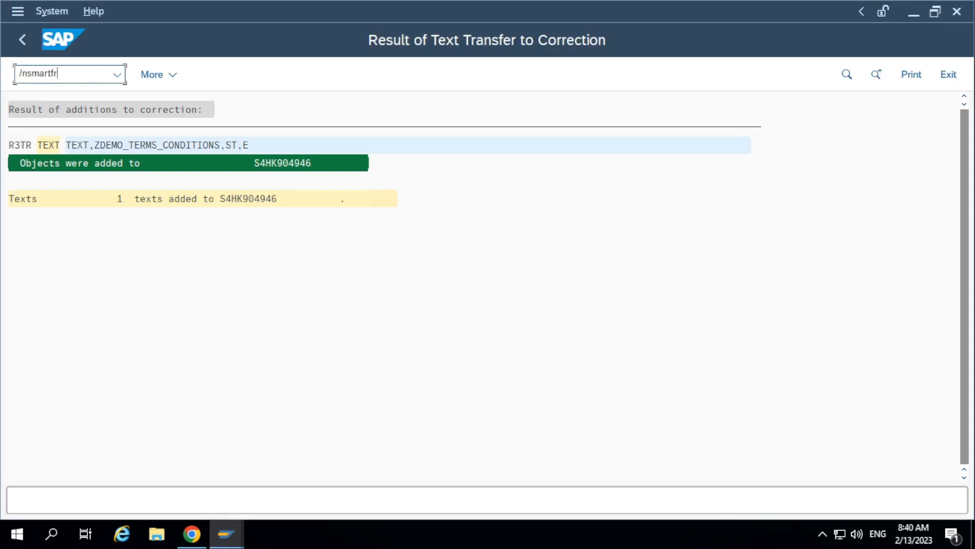
{"action": "key", "text": "Return"}
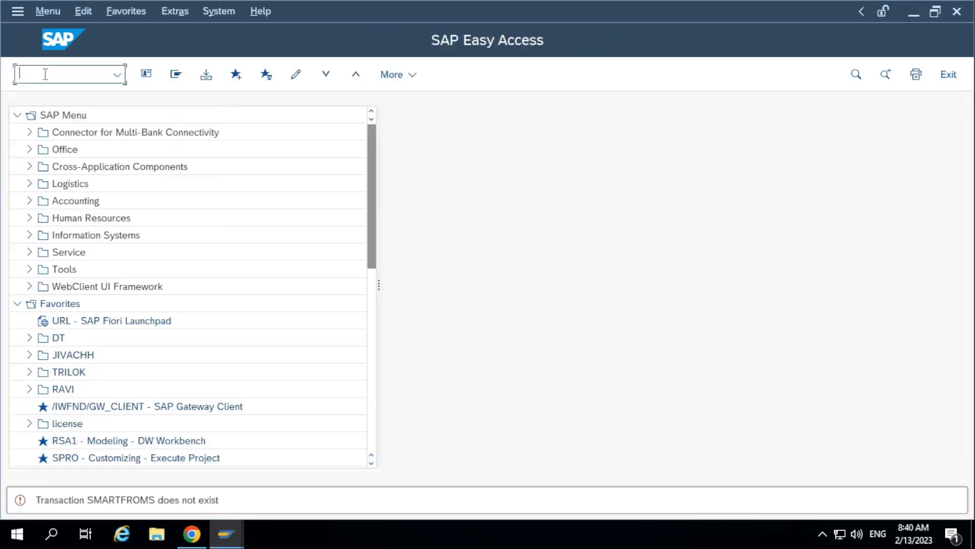
{"action": "type", "text": "smartforms"}
{"action": "key", "text": "Return"}
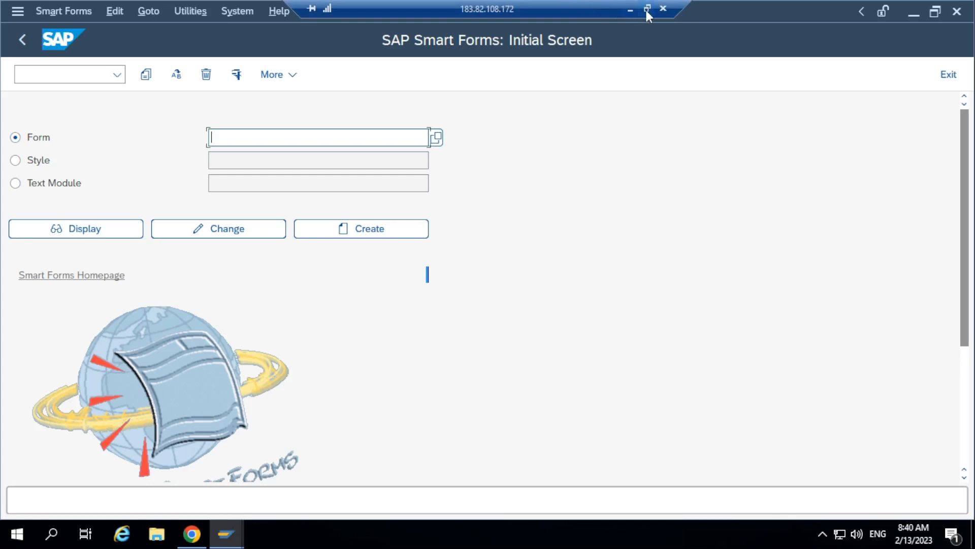
- Open the form ZDEMO_EMP_FORM in display mode
{"action": "left_click", "coordinate": [646, 10]}
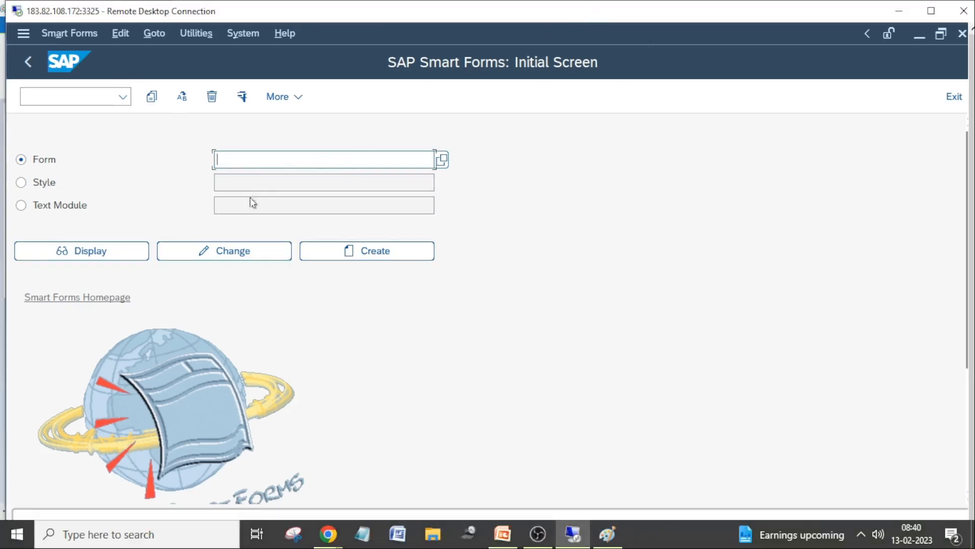
{"action": "key", "text": "BackSpace"}
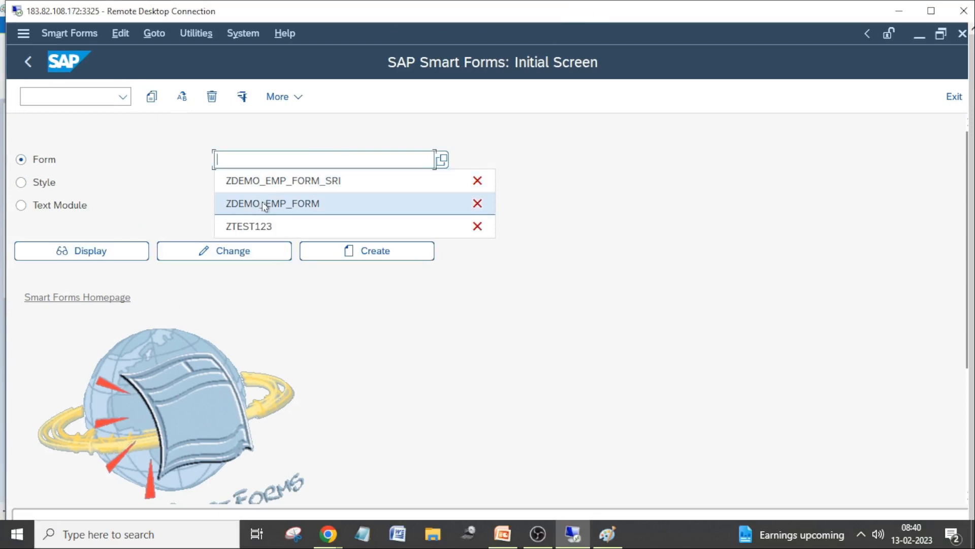
{"action": "left_click", "coordinate": [264, 203]}
{"action": "left_click", "coordinate": [122, 246]}
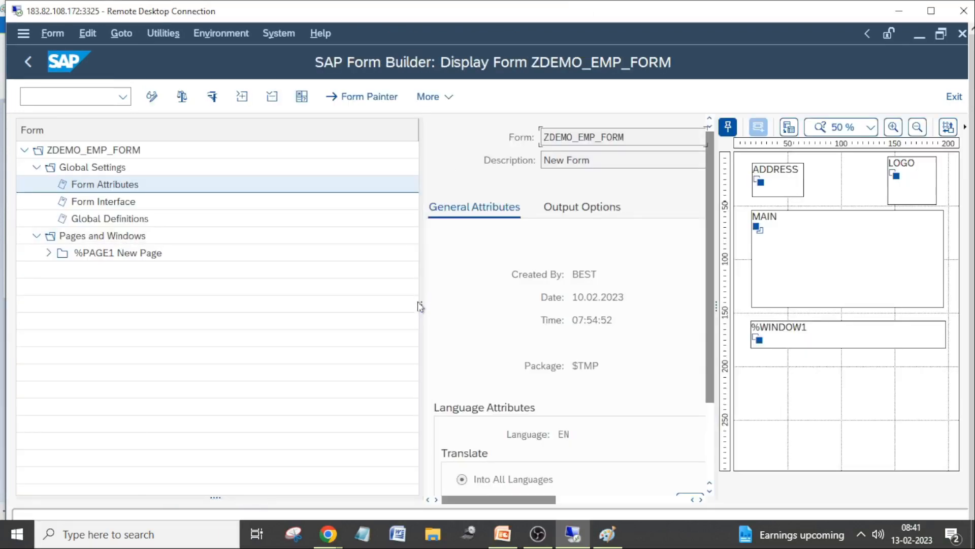
- Resize the Form Builder panes, expand the %PAGE1, MAIN and %WINDOW1 nodes, and open the text node %TEXT2
{"action": "left_click_drag", "start_coordinate": [420, 306], "coordinate": [213, 294]}
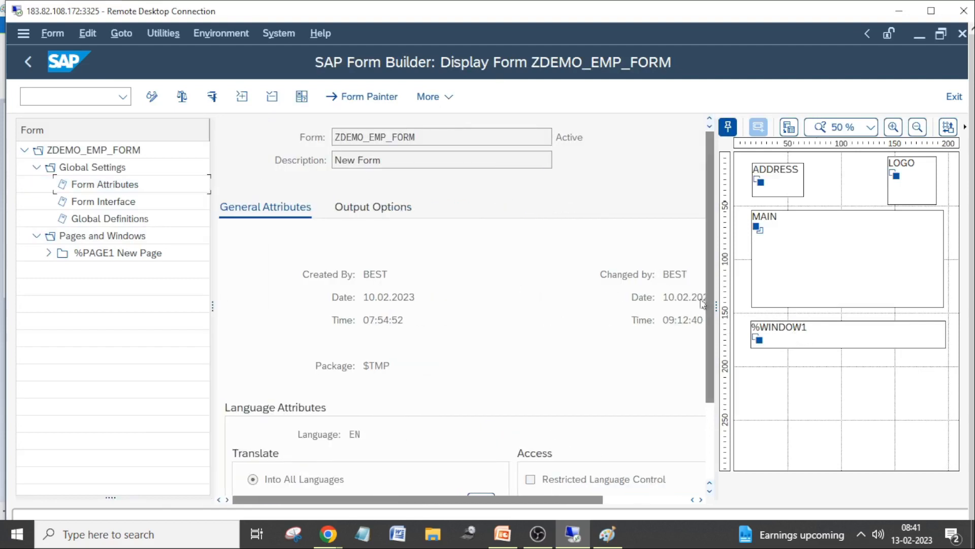
{"action": "left_click_drag", "start_coordinate": [716, 306], "coordinate": [450, 301]}
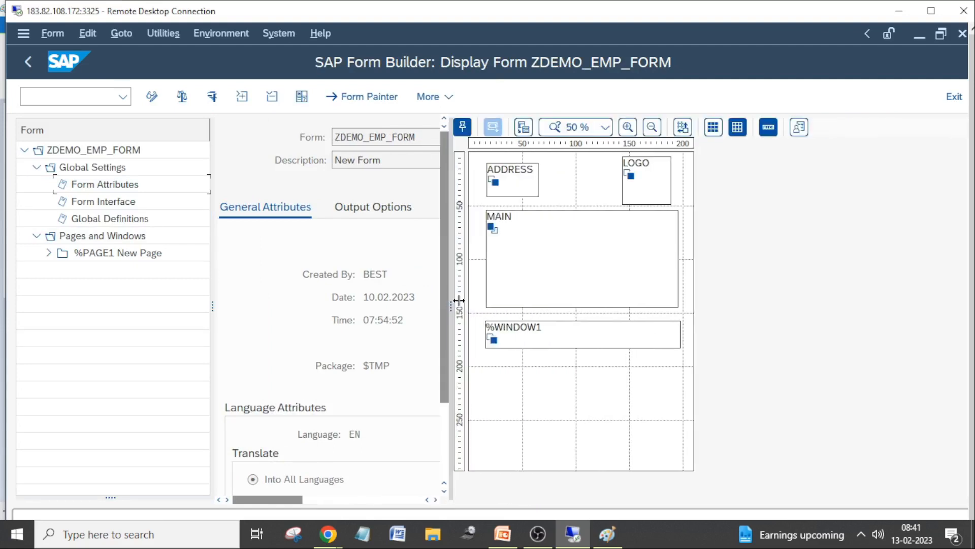
{"action": "left_click", "coordinate": [49, 252]}
{"action": "left_click", "coordinate": [61, 322]}
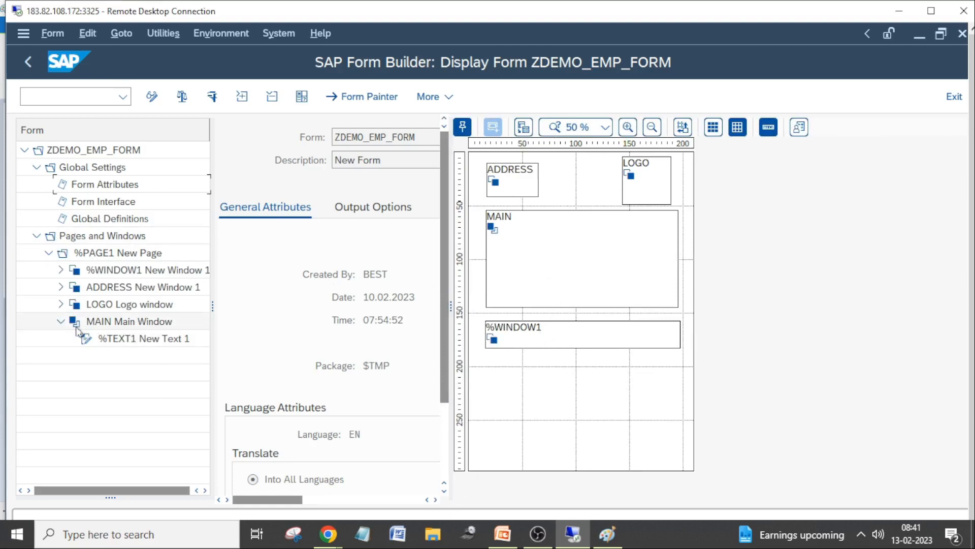
{"action": "left_click", "coordinate": [121, 325]}
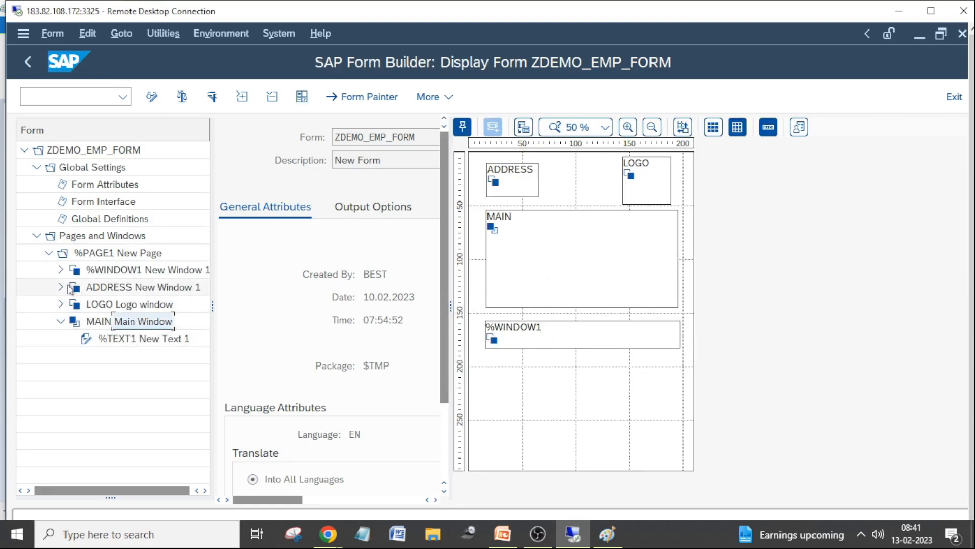
{"action": "left_click", "coordinate": [81, 271]}
{"action": "left_click", "coordinate": [61, 270]}
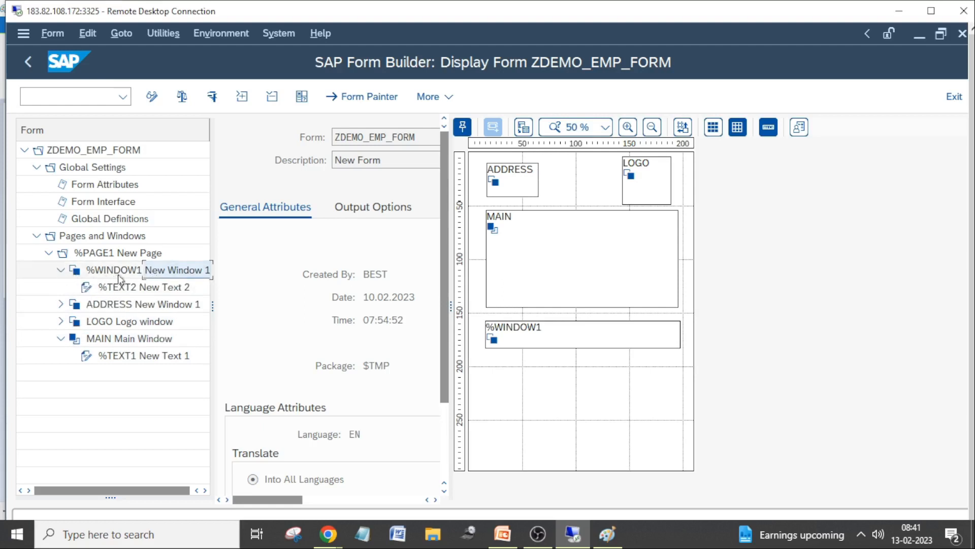
{"action": "left_click", "coordinate": [130, 288]}
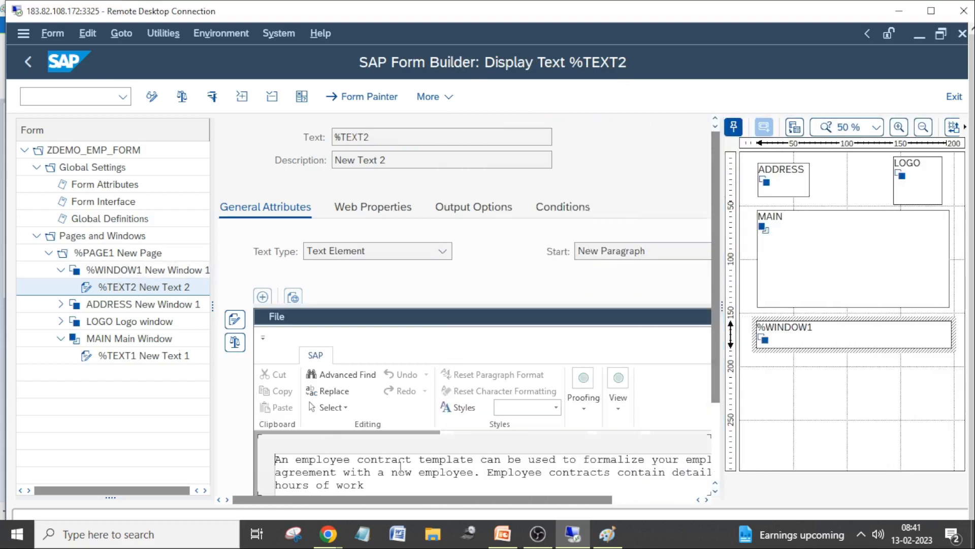
- Examine the content of text node %TEXT2 and the available text types
{"action": "left_click_drag", "start_coordinate": [315, 469], "coordinate": [254, 468]}
{"action": "left_click_drag", "start_coordinate": [380, 485], "coordinate": [280, 460]}
{"action": "left_click", "coordinate": [379, 482]}
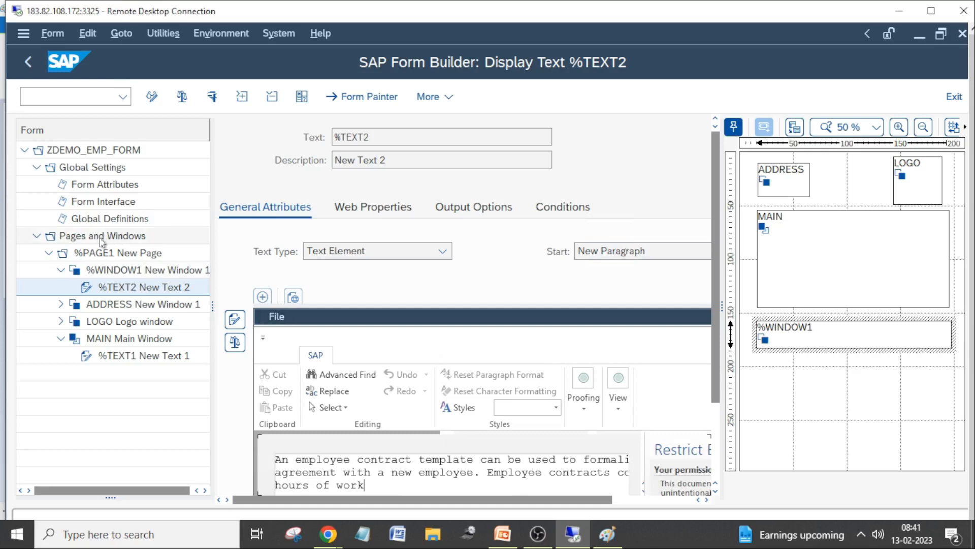
{"action": "left_click", "coordinate": [140, 288]}
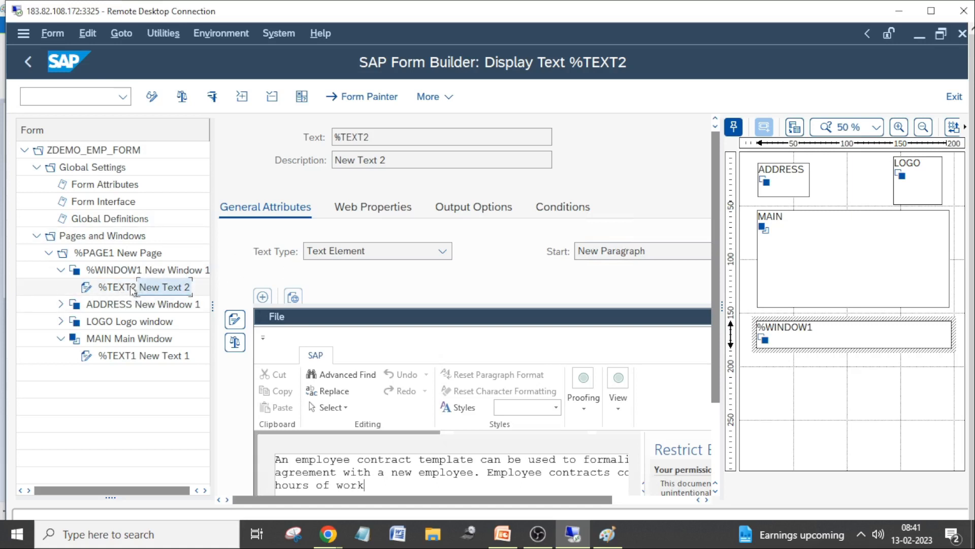
{"action": "left_click", "coordinate": [445, 255]}
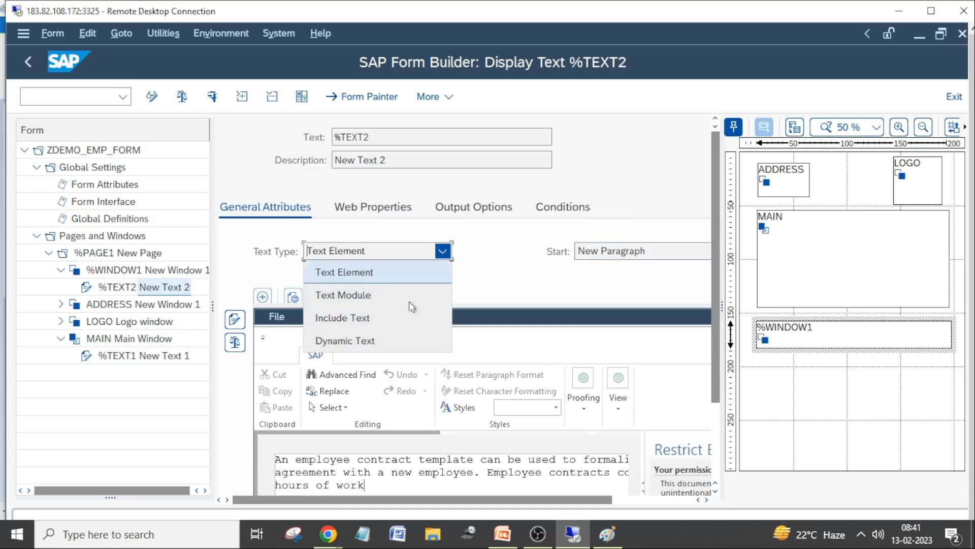
{"action": "left_click", "coordinate": [516, 281]}
- Switch the form to change mode, rename window %WINDOW1 as FOOTER_TEXT and set its description to "Terms"
{"action": "left_click", "coordinate": [148, 97]}
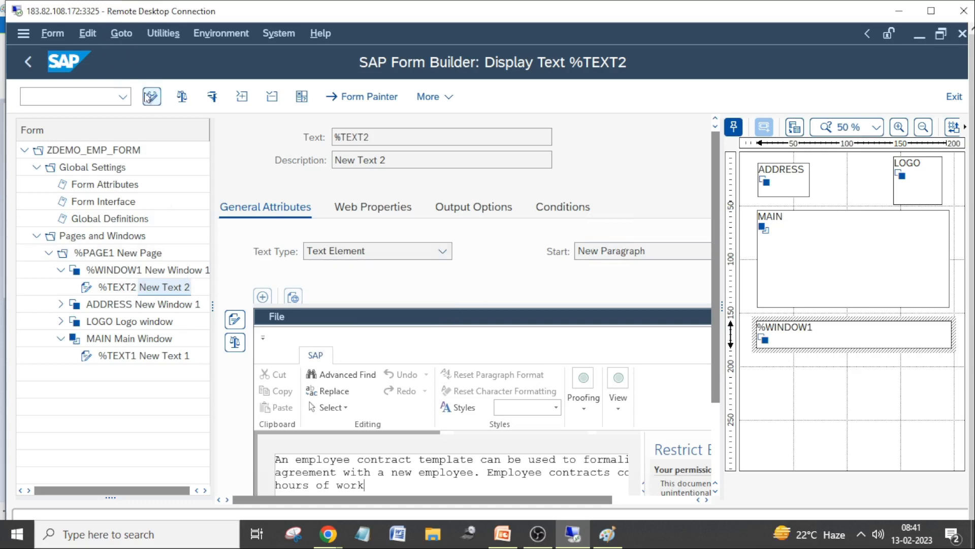
{"action": "double_click", "coordinate": [362, 14]}
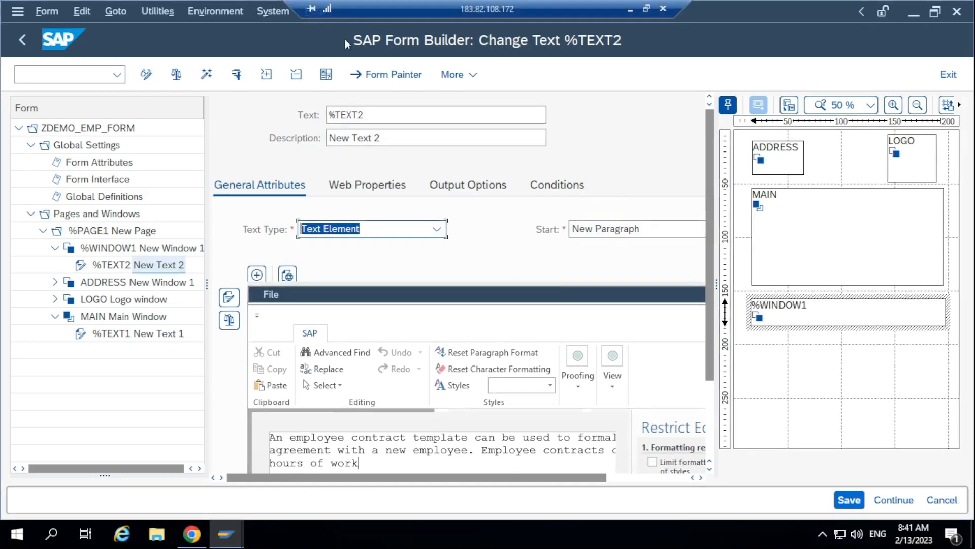
{"action": "left_click", "coordinate": [108, 247]}
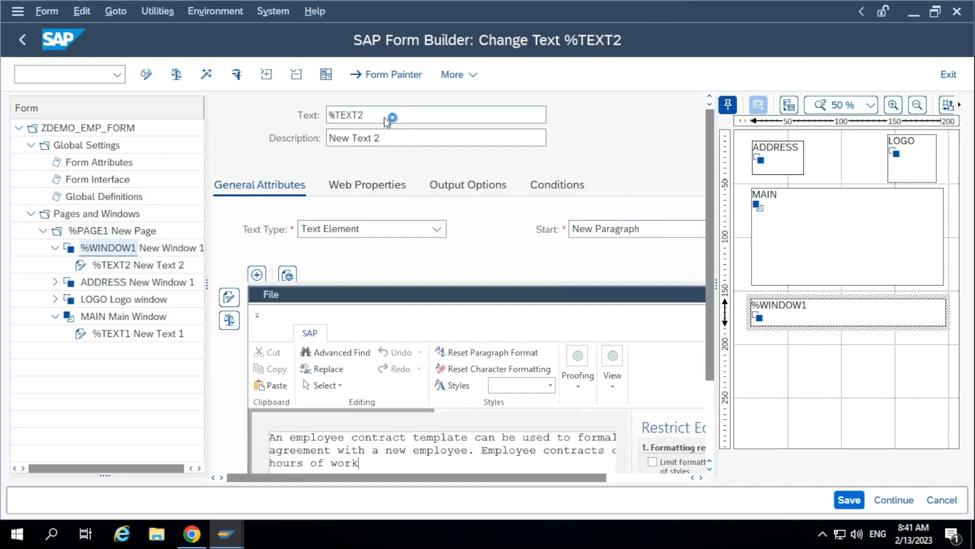
{"action": "left_click_drag", "start_coordinate": [434, 116], "coordinate": [281, 116]}
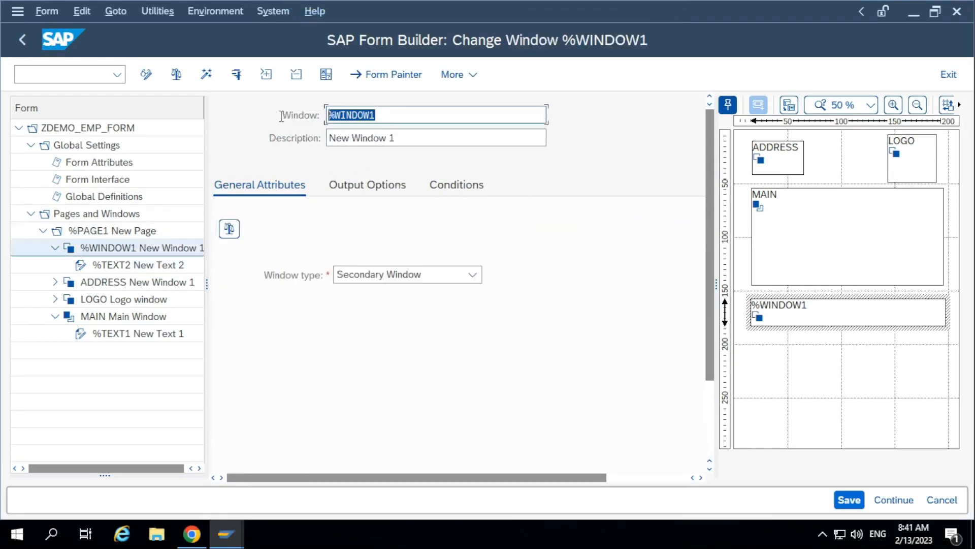
{"action": "key", "text": "BackSpace"}
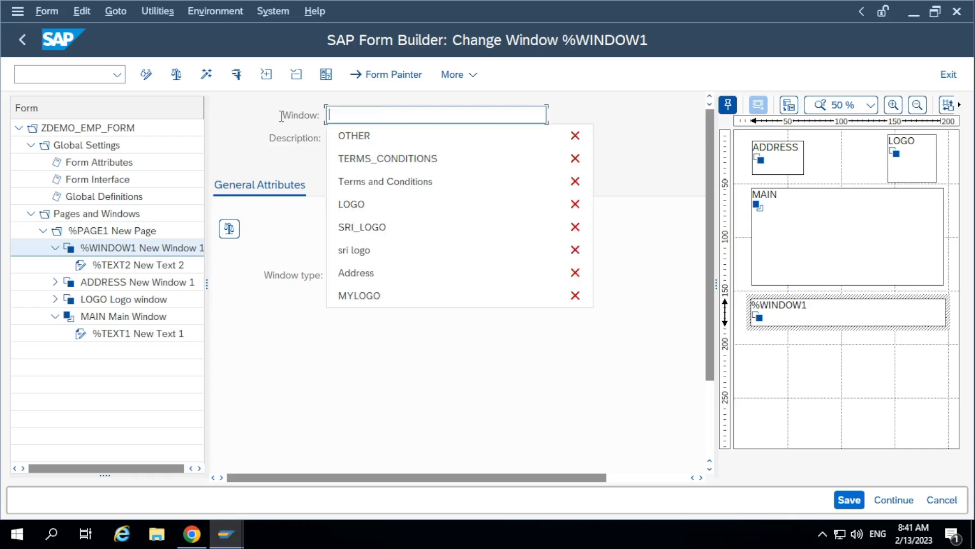
{"action": "type", "text": "FOOTER_TE"}
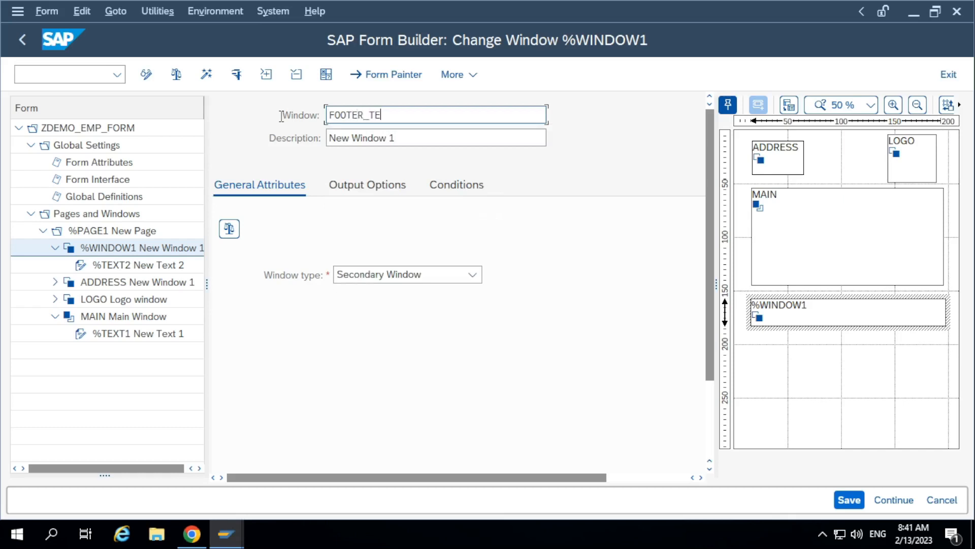
{"action": "type", "text": "XT"}
{"action": "key", "text": "Return"}
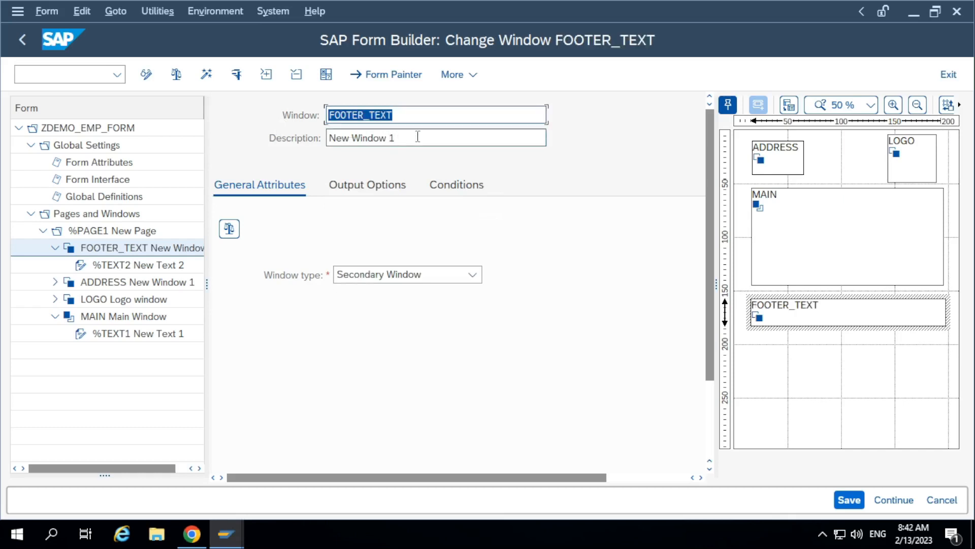
{"action": "key", "text": "Tab"}
{"action": "type", "text": "Te"}
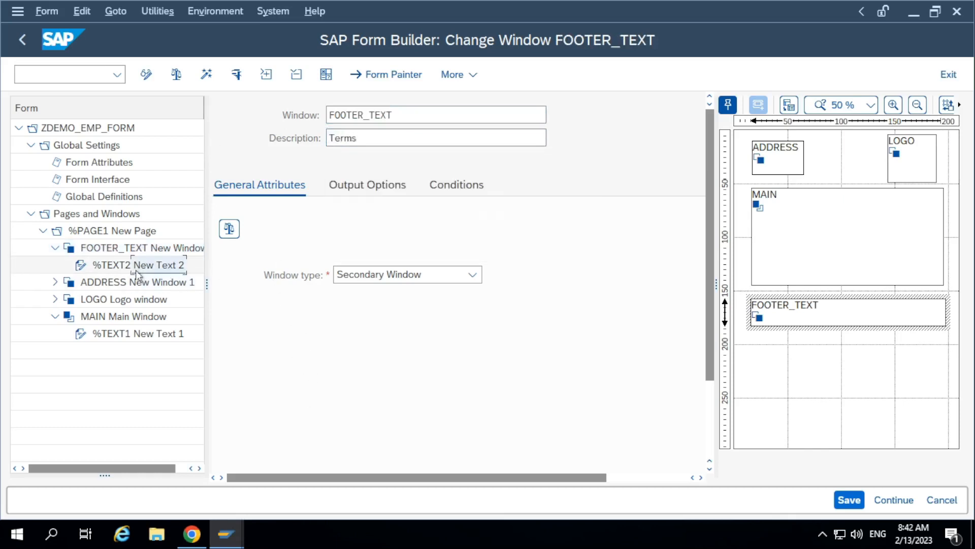
- Rename text node %TEXT2 as FOOTER and set its description to "Terms and conditions"
{"action": "left_click", "coordinate": [117, 271]}
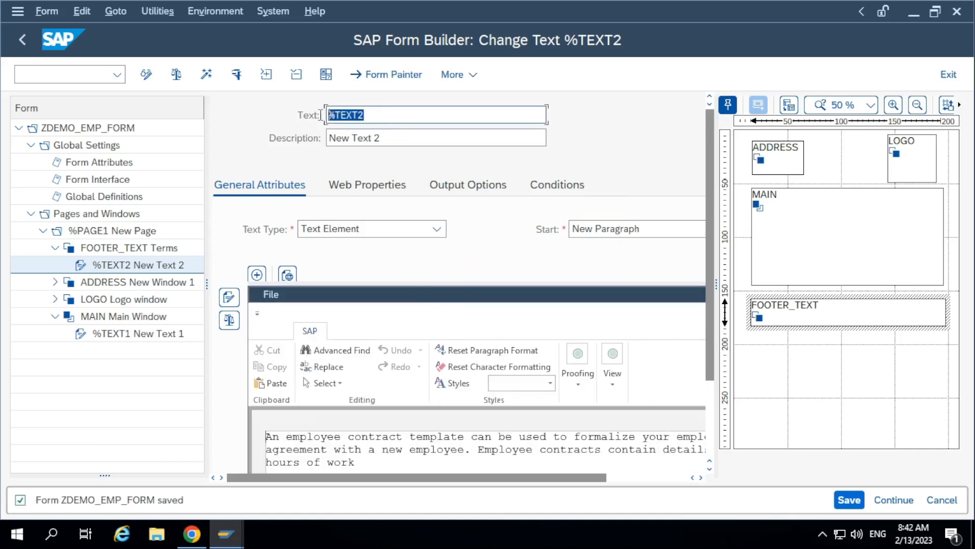
{"action": "key", "text": "BackSpace"}
{"action": "type", "text": "FOOT"}
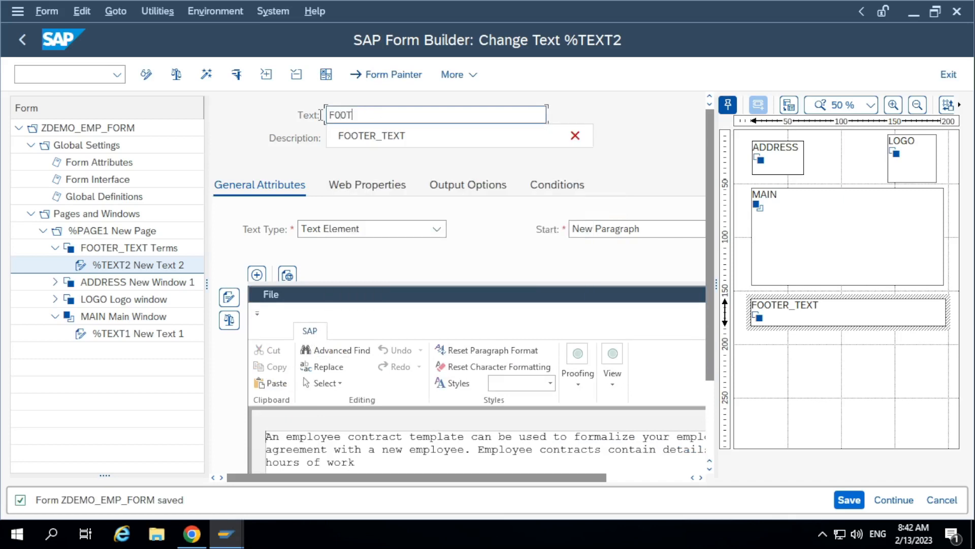
{"action": "type", "text": "ER"}
{"action": "key", "text": "Return"}
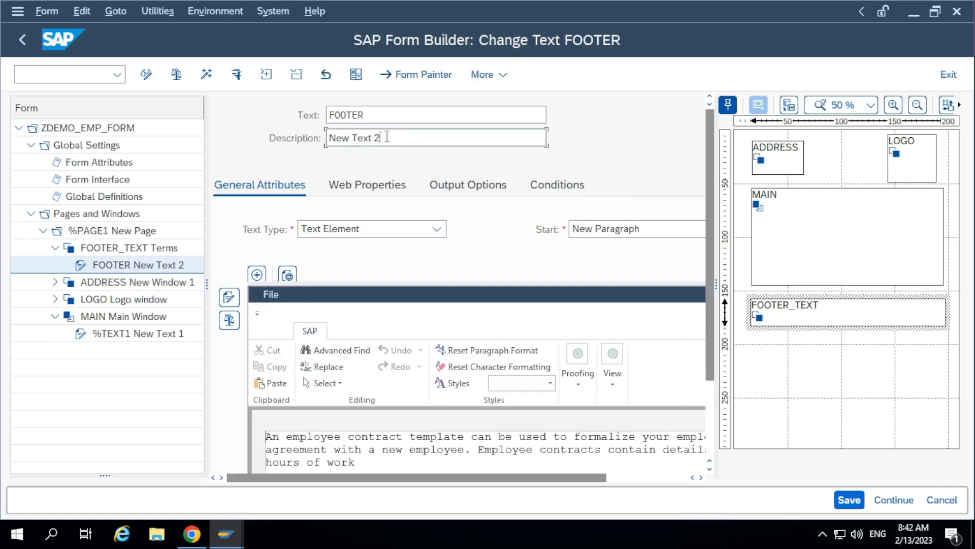
{"action": "key", "text": "BackSpace"}
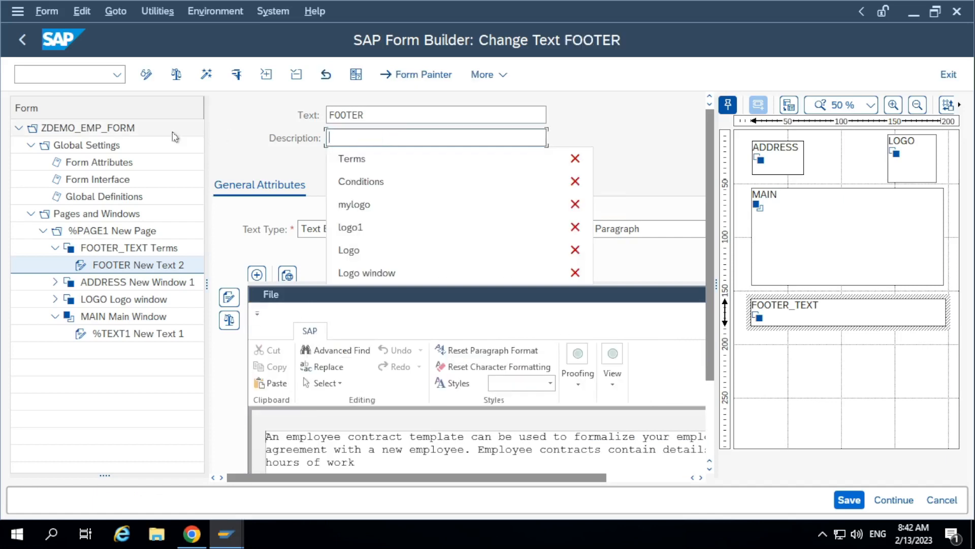
{"action": "type", "text": "Term"}
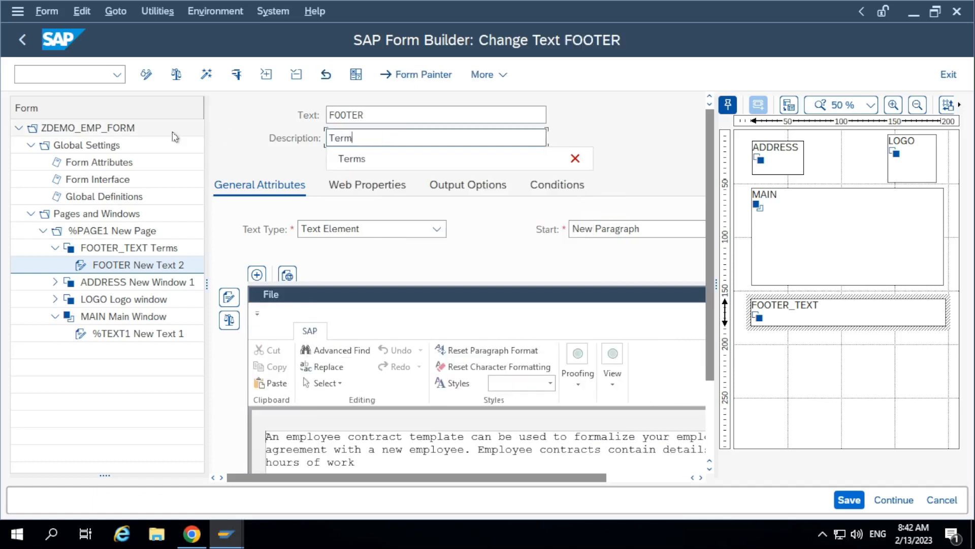
{"action": "type", "text": "s and conditions"}
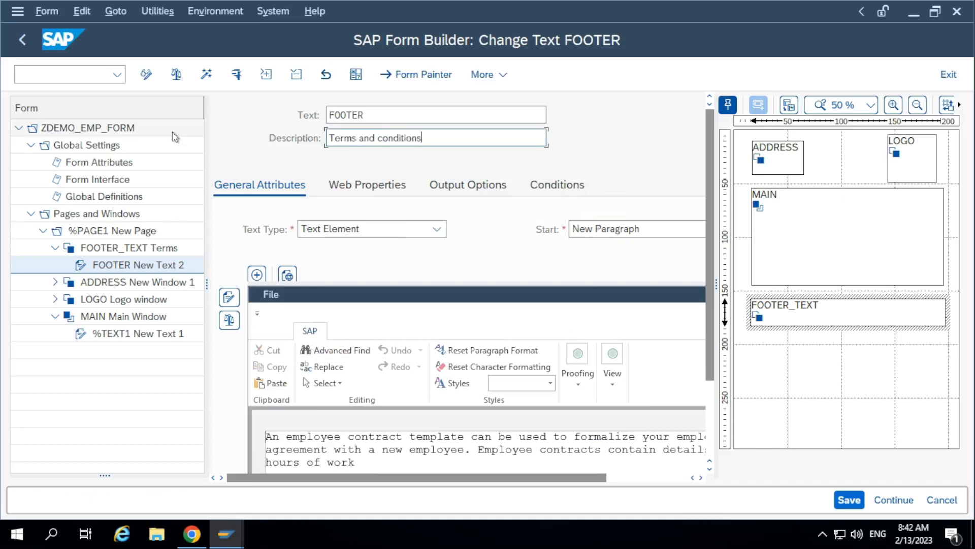
{"action": "key", "text": "Return"}
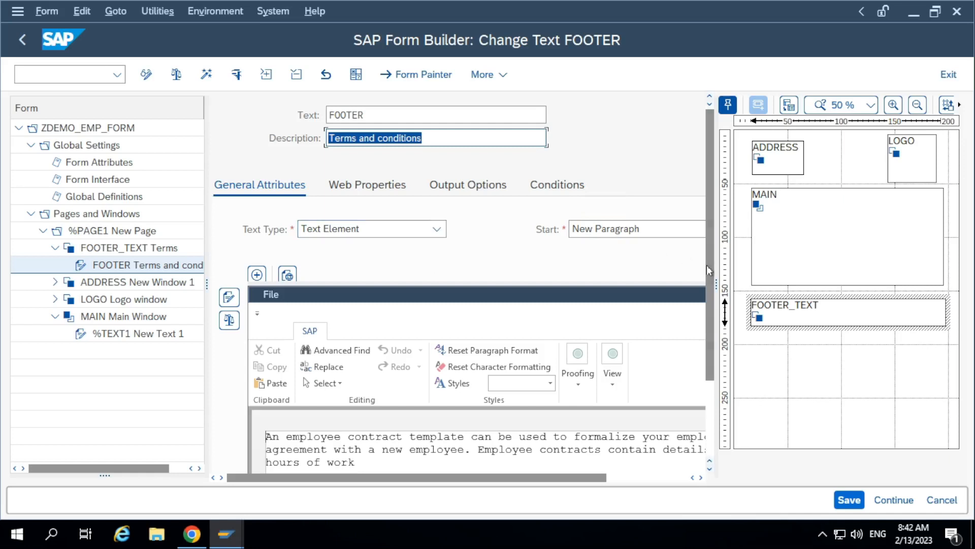
- Change the text type of the FOOTER node to Include Text and widen the pane with its attributes
{"action": "scroll", "coordinate": [714, 287], "scroll_direction": "down", "scroll_amount": 2}
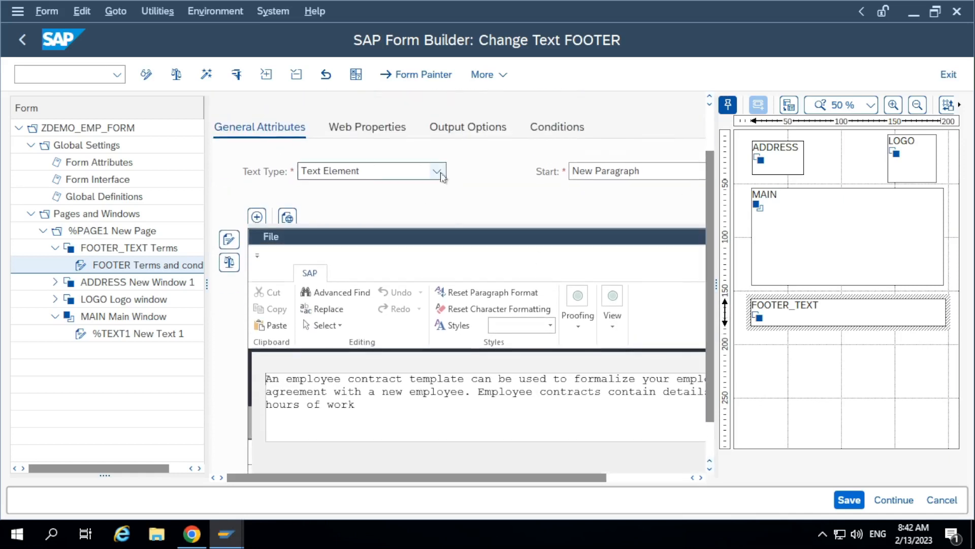
{"action": "left_click", "coordinate": [437, 172]}
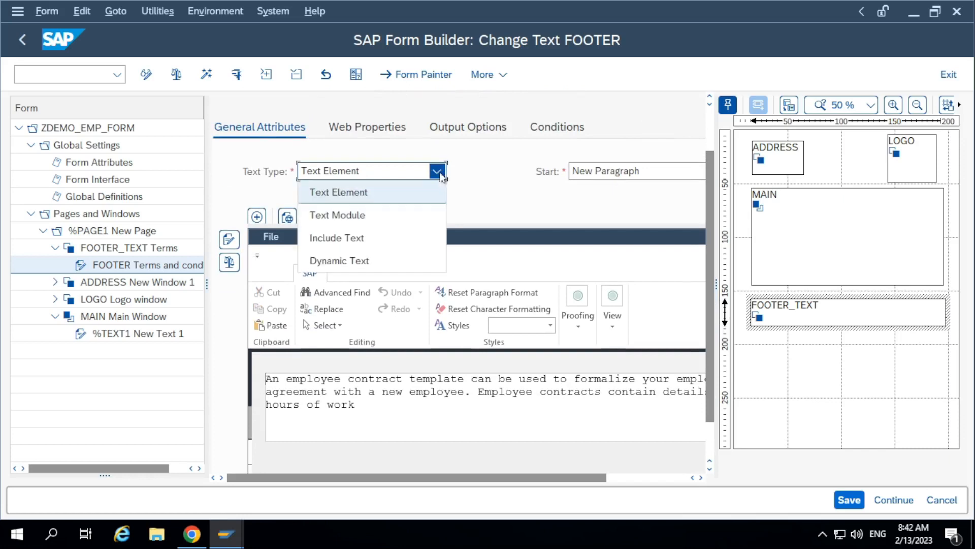
{"action": "left_click", "coordinate": [373, 242]}
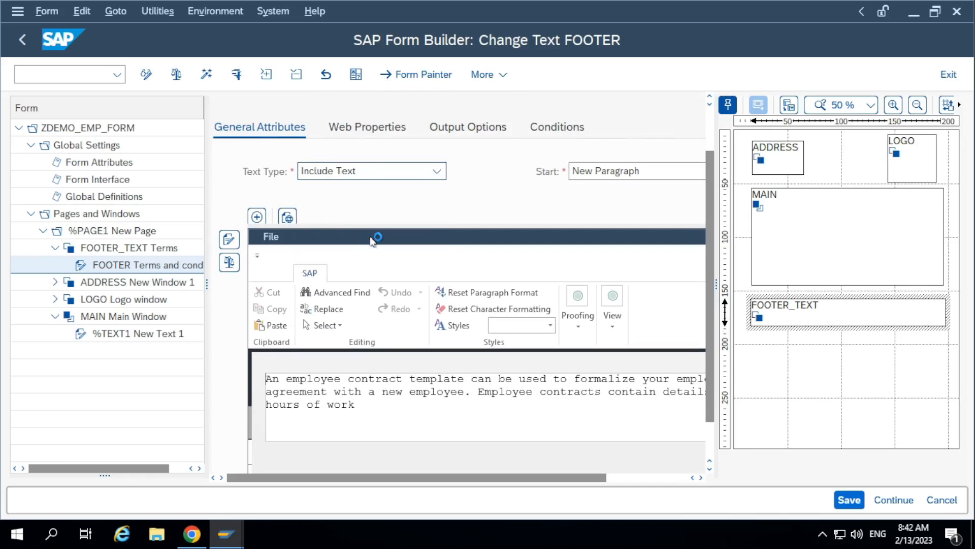
{"action": "left_click", "coordinate": [259, 355]}
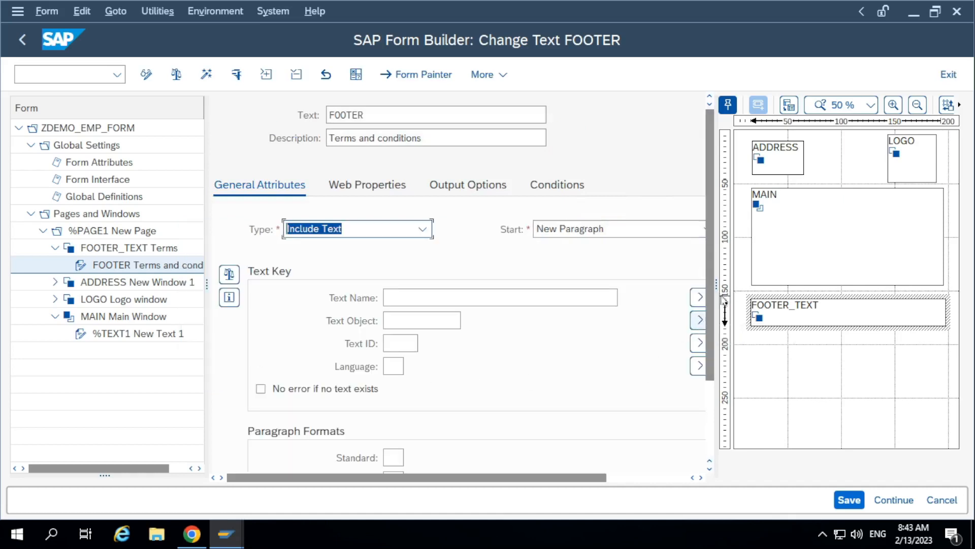
{"action": "left_click_drag", "start_coordinate": [716, 289], "coordinate": [833, 292]}
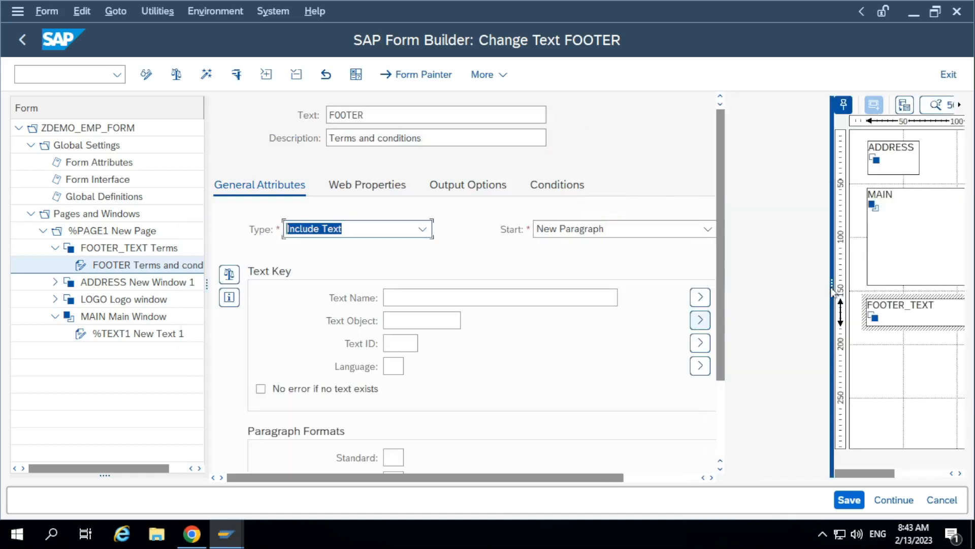
- Copy the text name ZDEMO_TERMS_CONDITIONS from the Standard Text request screen into the include text's Text Name
{"action": "left_click", "coordinate": [425, 295]}
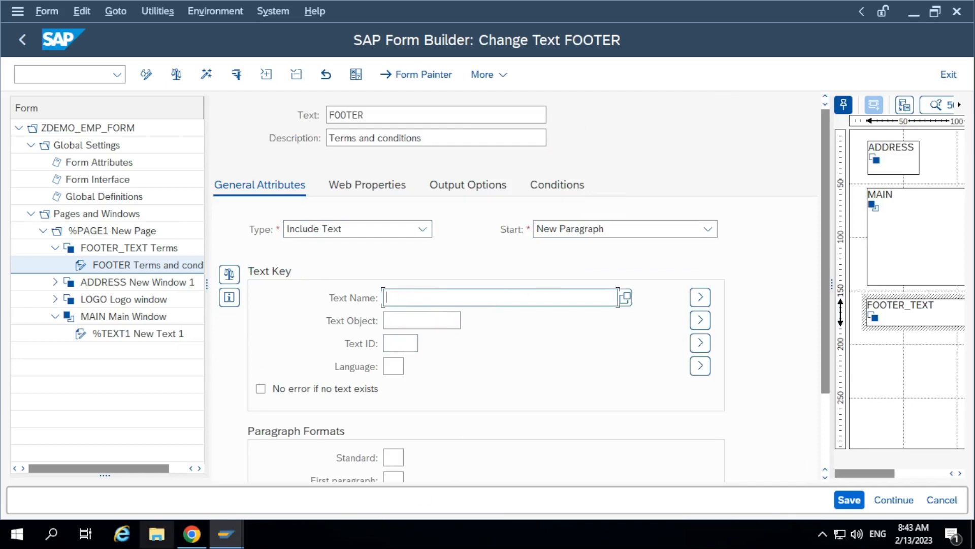
{"action": "mouse_move", "coordinate": [238, 545]}
{"action": "left_click", "coordinate": [218, 490]}
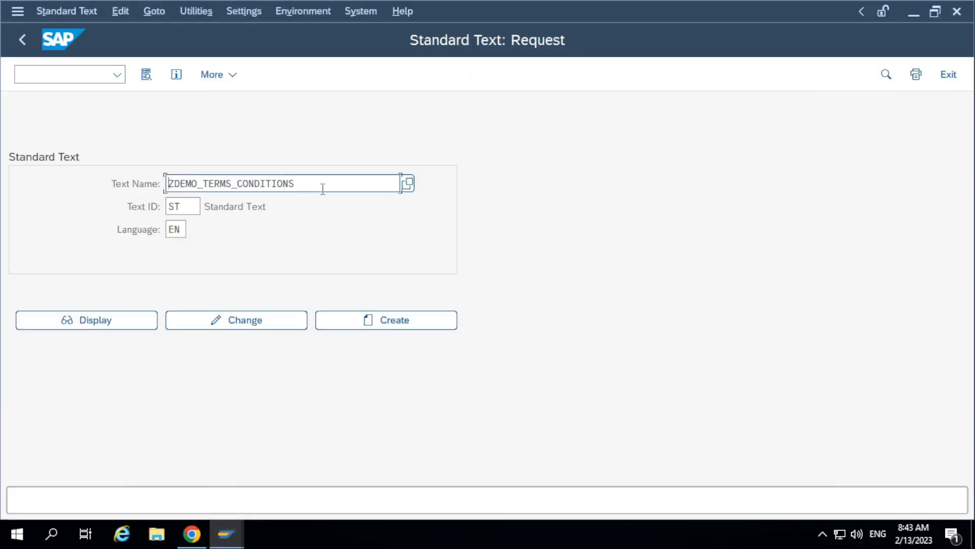
{"action": "left_click_drag", "start_coordinate": [322, 188], "coordinate": [2, 195]}
{"action": "key", "text": "ctrl+c"}
{"action": "key", "text": "alt+Tab"}
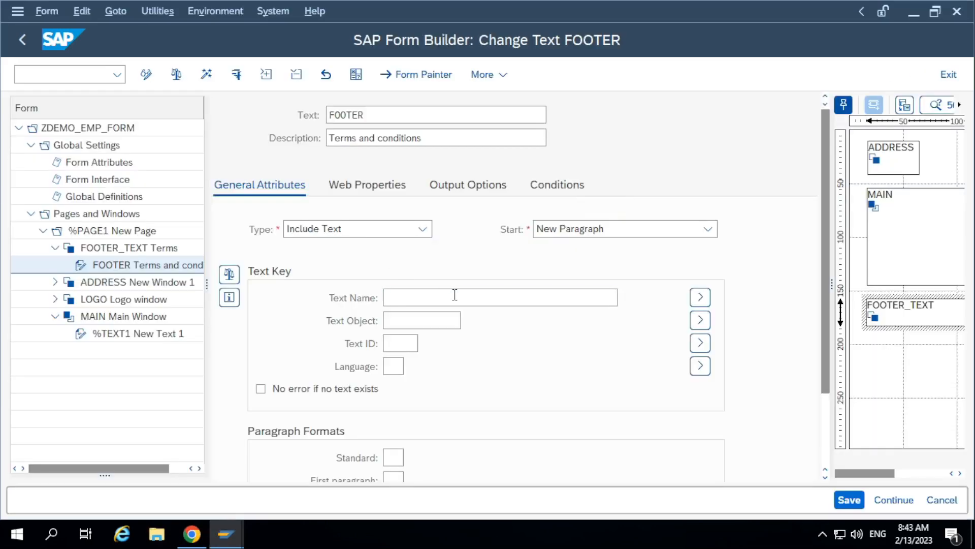
{"action": "left_click", "coordinate": [455, 294]}
{"action": "key", "text": "ctrl+v"}
- Search the list of possible text objects for "text" and look through the hits
{"action": "left_click", "coordinate": [458, 320]}
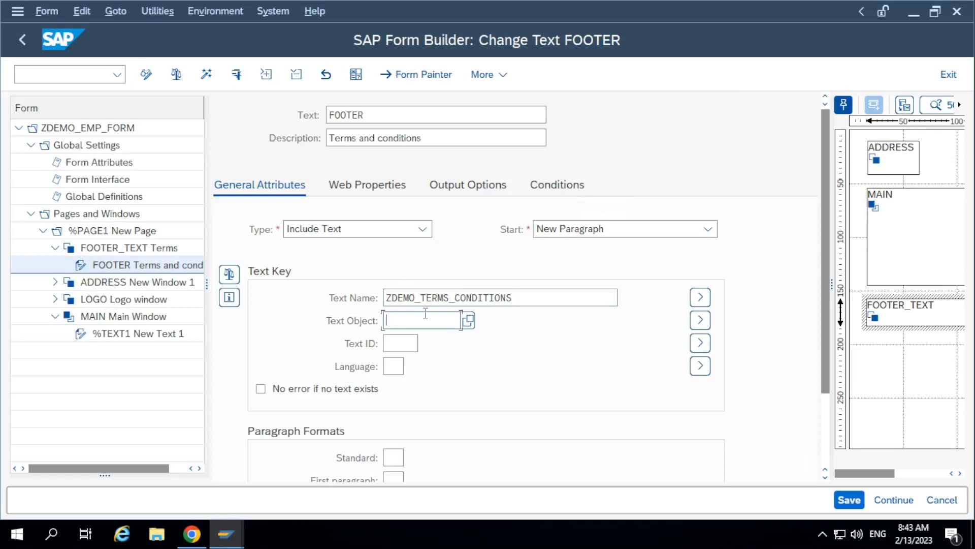
{"action": "left_click", "coordinate": [468, 320]}
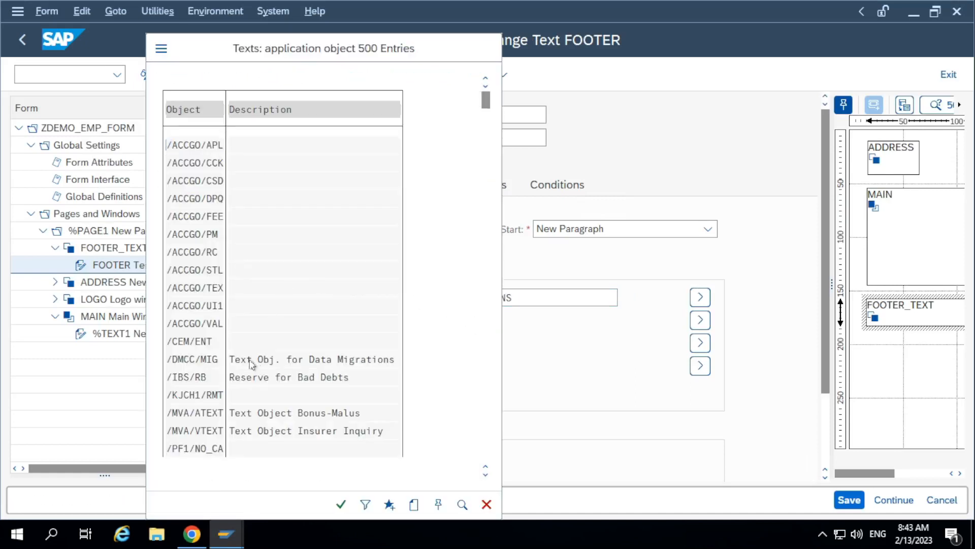
{"action": "scroll", "coordinate": [188, 365], "scroll_direction": "down", "scroll_amount": 5}
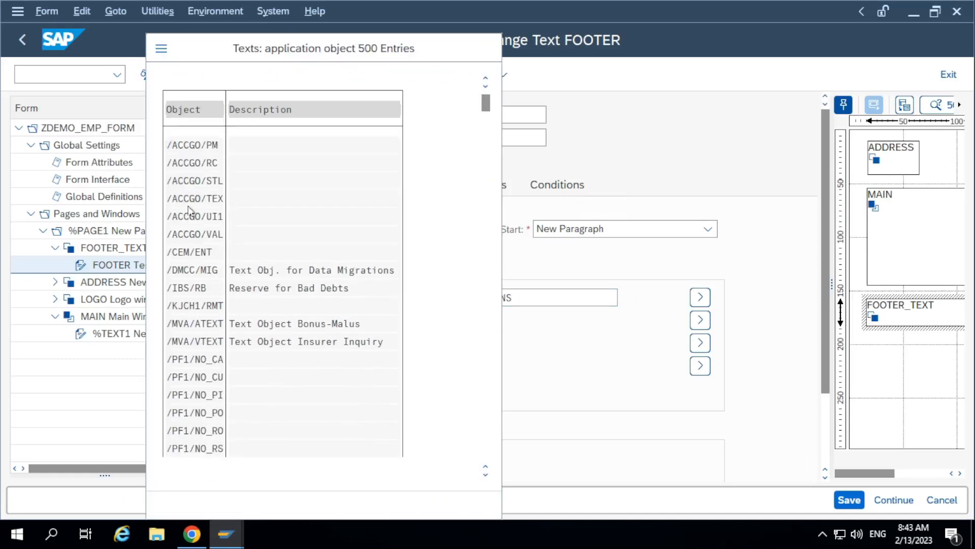
{"action": "key", "text": "ctrl+f"}
{"action": "type", "text": "text"}
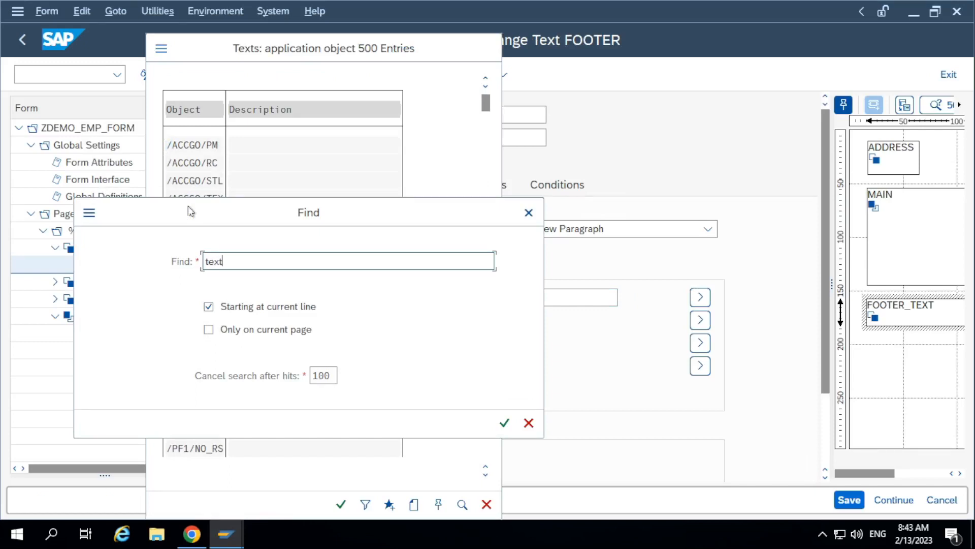
{"action": "key", "text": "Return"}
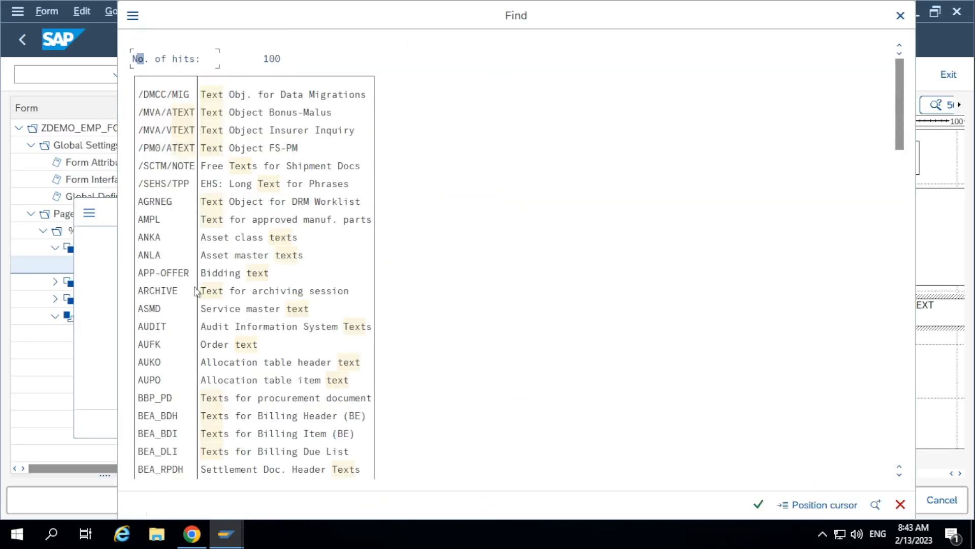
{"action": "scroll", "coordinate": [836, 290], "scroll_direction": "down", "scroll_amount": 3}
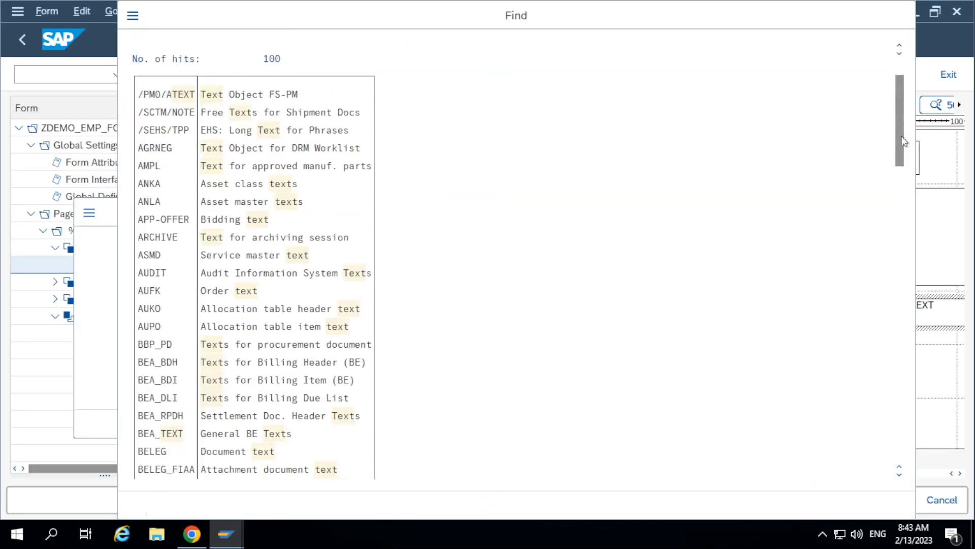
{"action": "left_click_drag", "start_coordinate": [902, 137], "coordinate": [897, 459]}
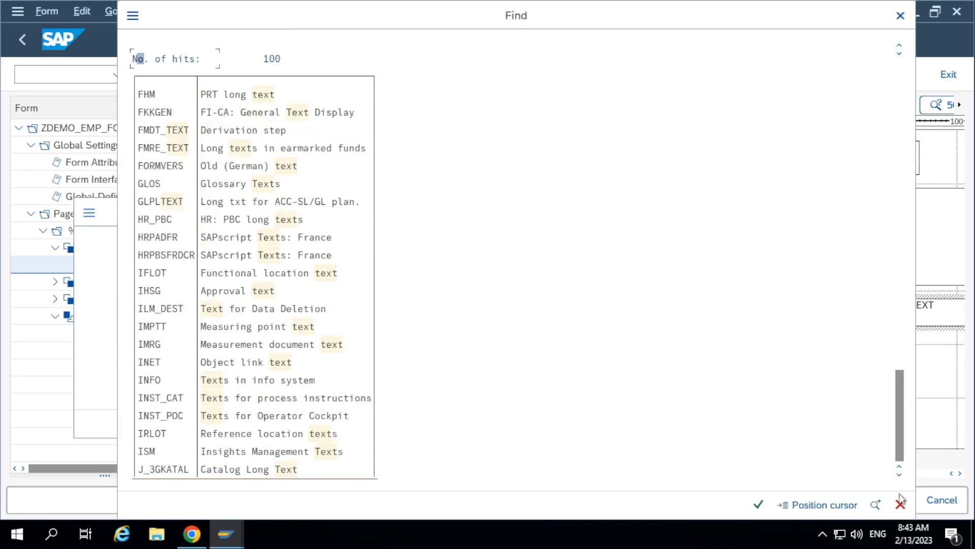
{"action": "left_click", "coordinate": [899, 502]}
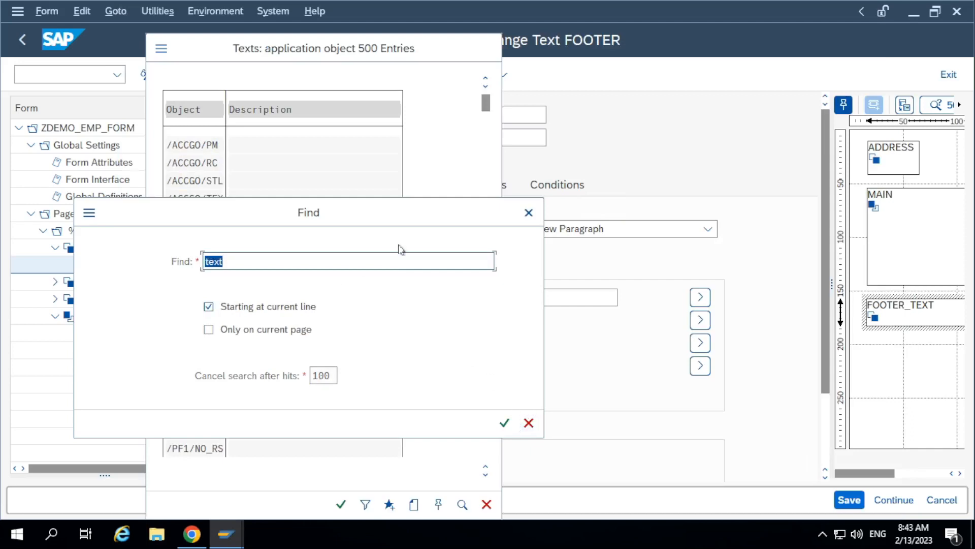
{"action": "left_click", "coordinate": [528, 212]}
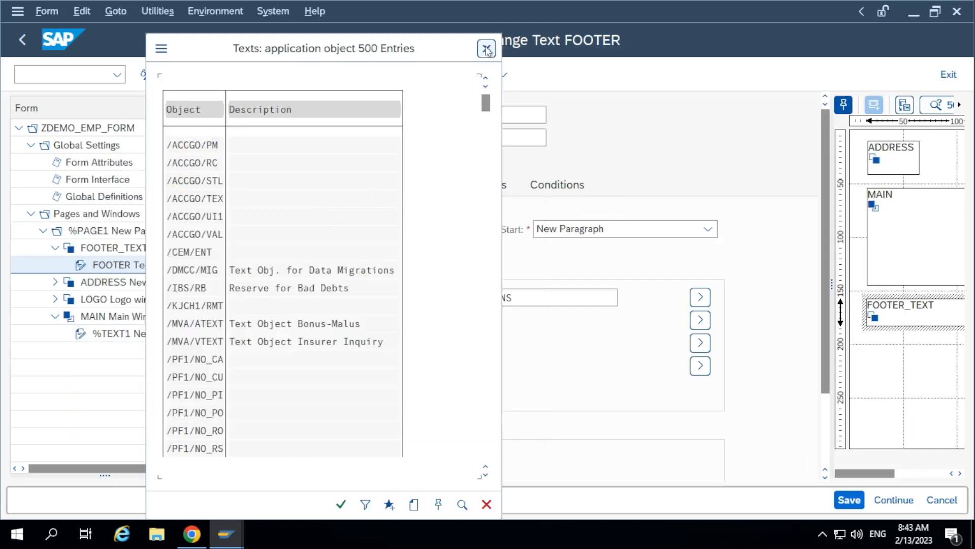
{"action": "key", "text": "Escape"}
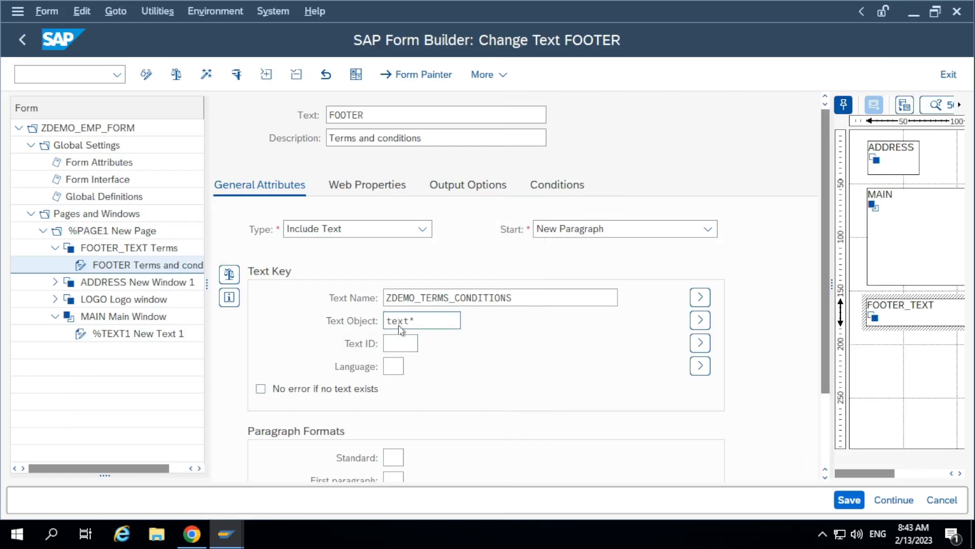
- Look up text objects matching text* and choose TEXT as the include text's Text Object
{"action": "key", "text": "F4"}
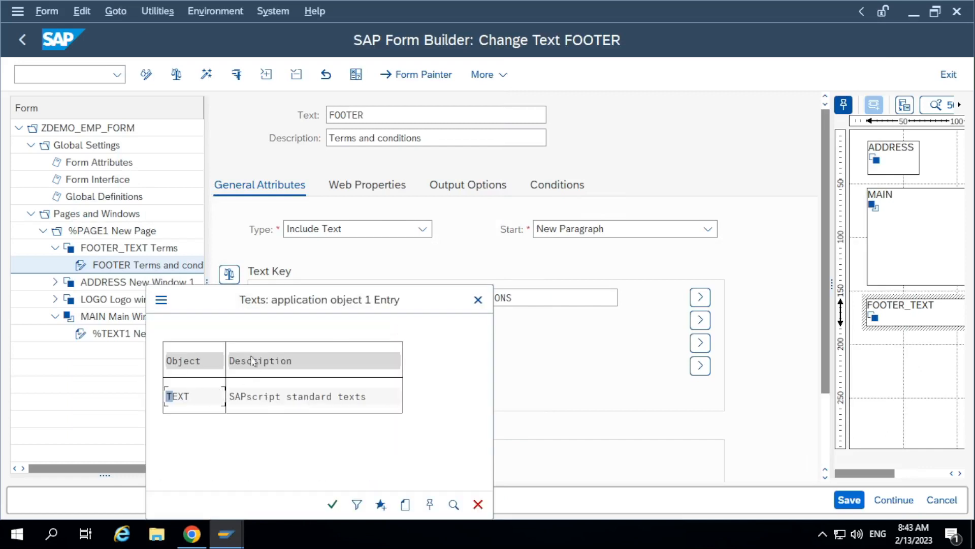
{"action": "left_click_drag", "start_coordinate": [254, 299], "coordinate": [484, 199]}
{"action": "left_click", "coordinate": [411, 295]}
{"action": "double_click", "coordinate": [411, 296]}
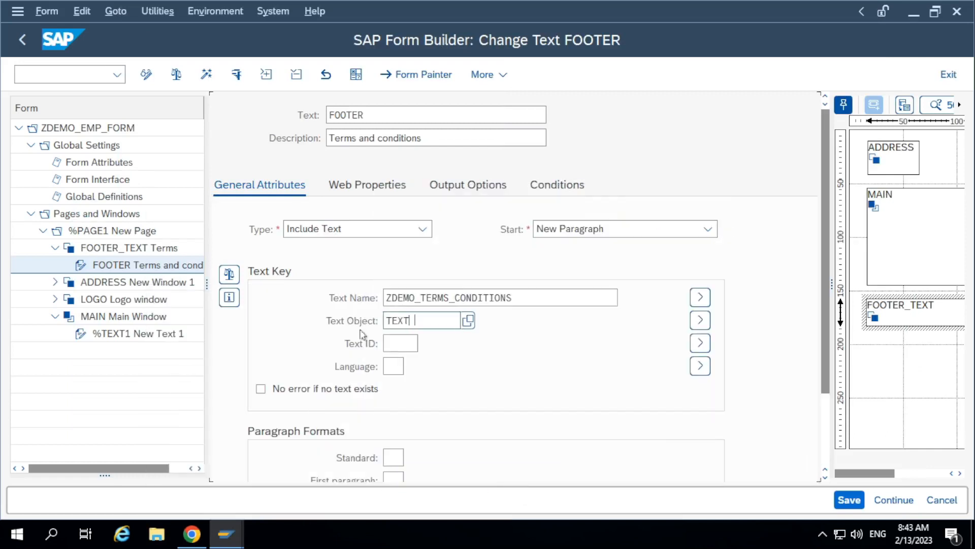
{"action": "left_click", "coordinate": [402, 344]}
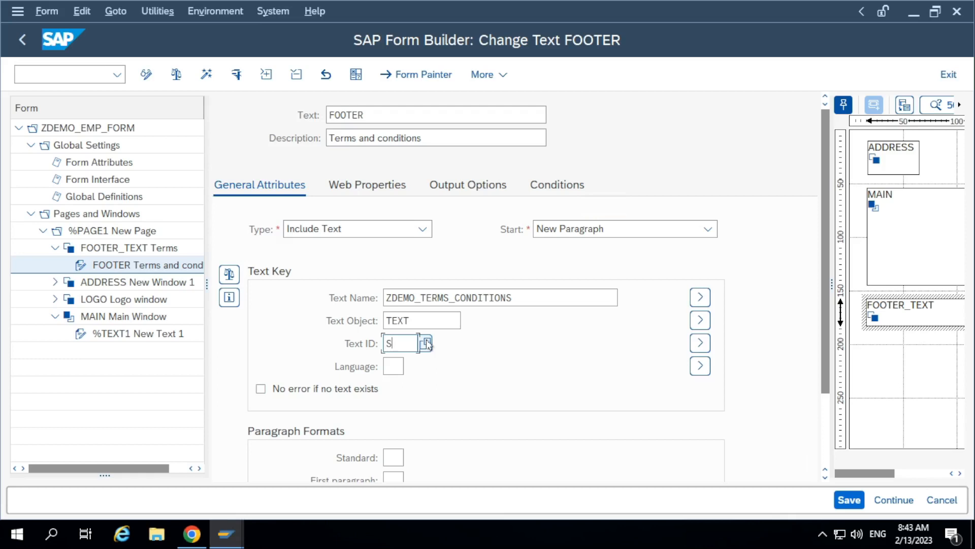
{"action": "key", "text": "BackSpace"}
{"action": "left_click", "coordinate": [426, 343]}
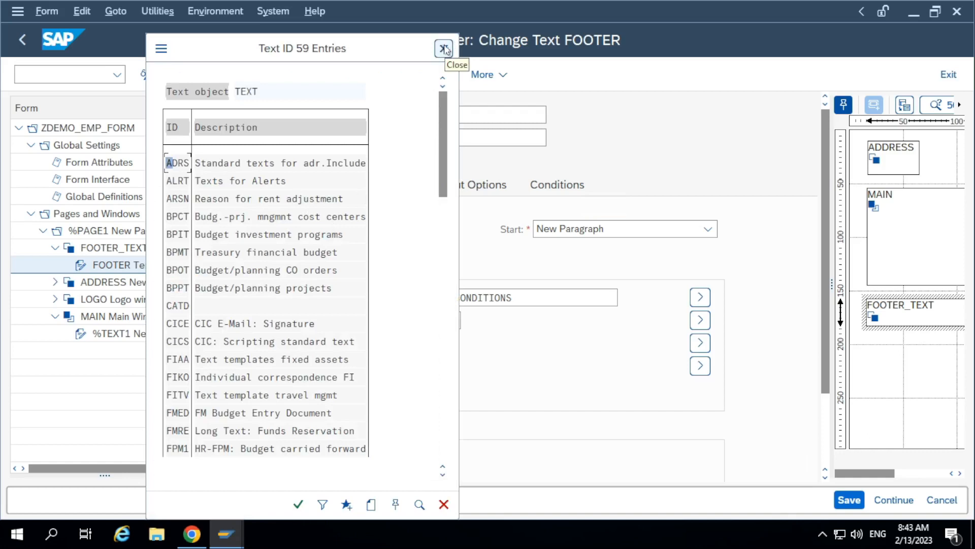
{"action": "left_click", "coordinate": [444, 49]}
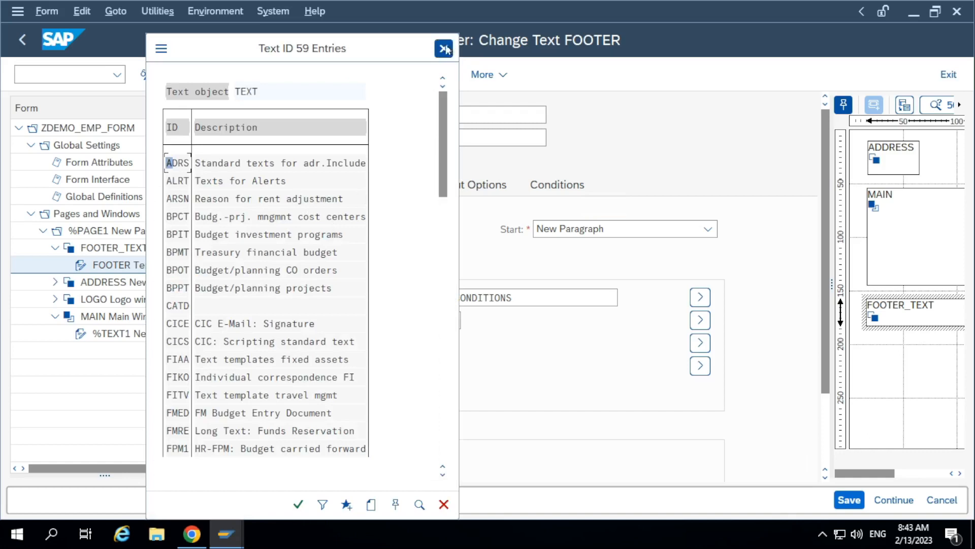
- Set the include text's Language to EN and choose ST as its Text ID from the entries matching ST*
{"action": "left_click", "coordinate": [398, 365]}
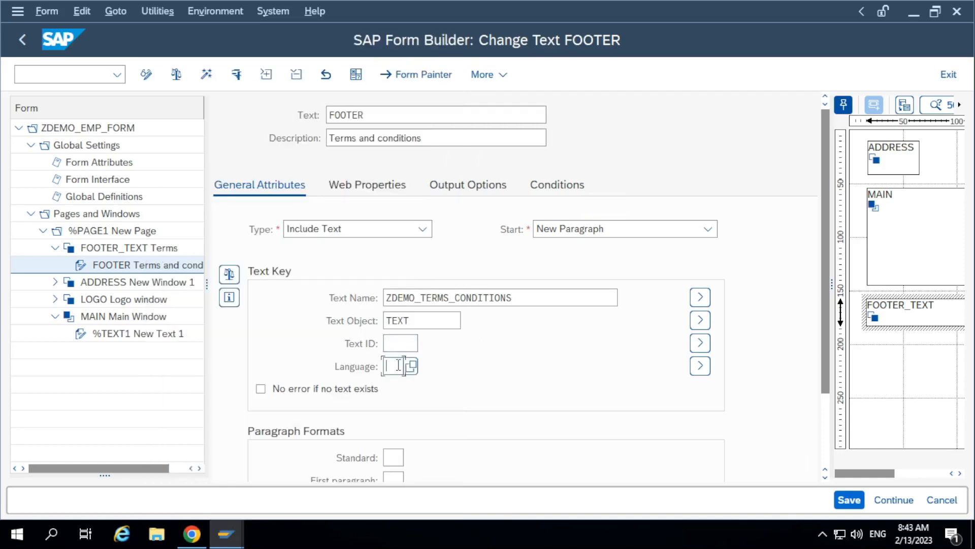
{"action": "type", "text": "EN"}
{"action": "left_click", "coordinate": [409, 345]}
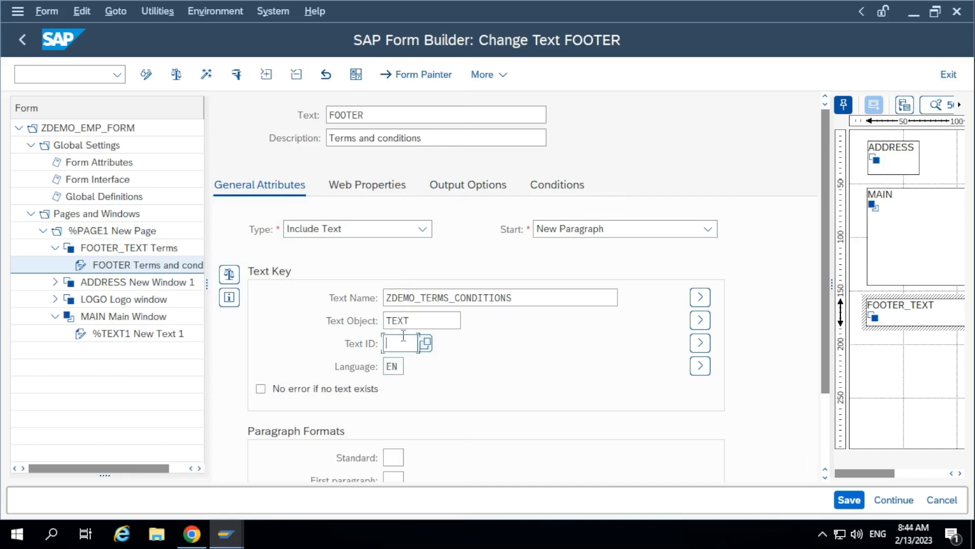
{"action": "type", "text": "ST*"}
{"action": "key", "text": "F4"}
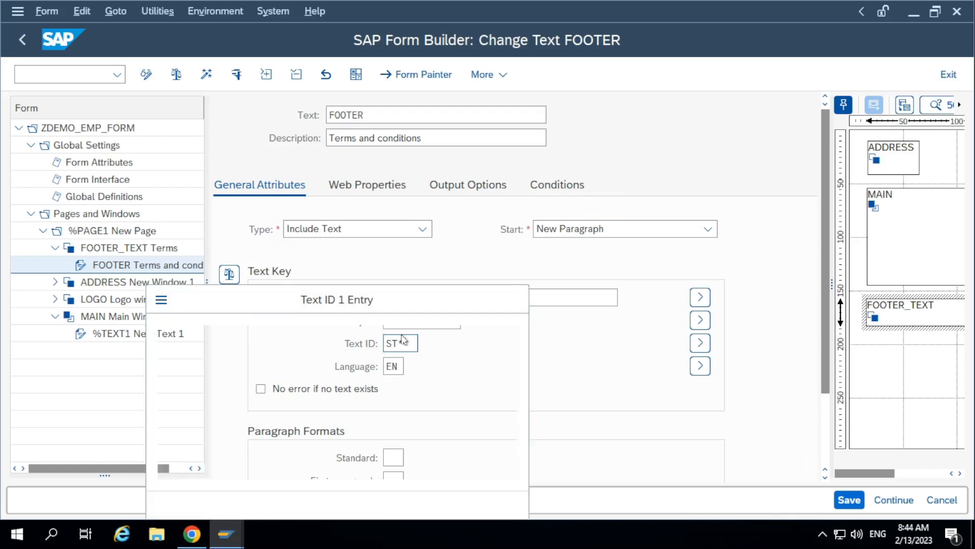
{"action": "double_click", "coordinate": [188, 400]}
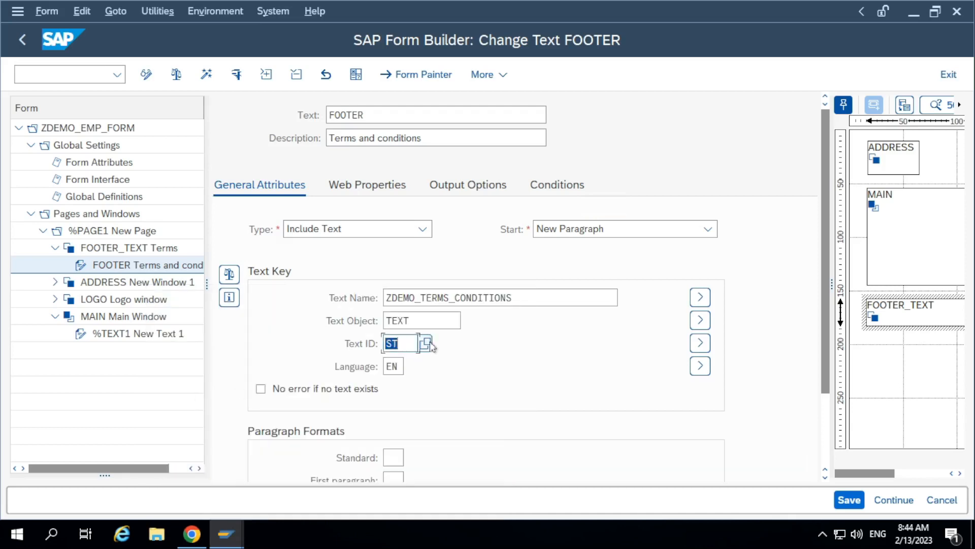
{"action": "left_click", "coordinate": [405, 344]}
- Review the FOOTER node's text key entries, its paragraph format fields and the available Start options
{"action": "double_click", "coordinate": [551, 292]}
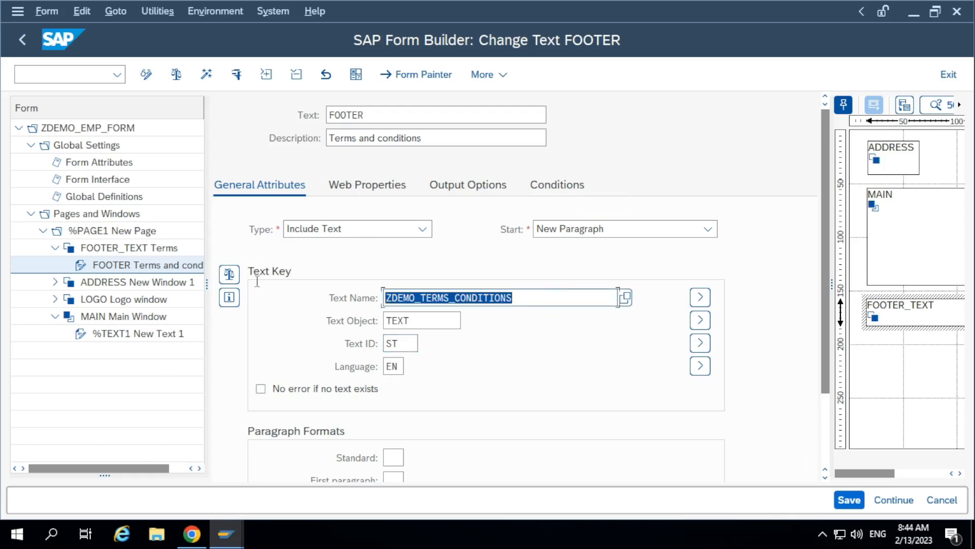
{"action": "double_click", "coordinate": [435, 322]}
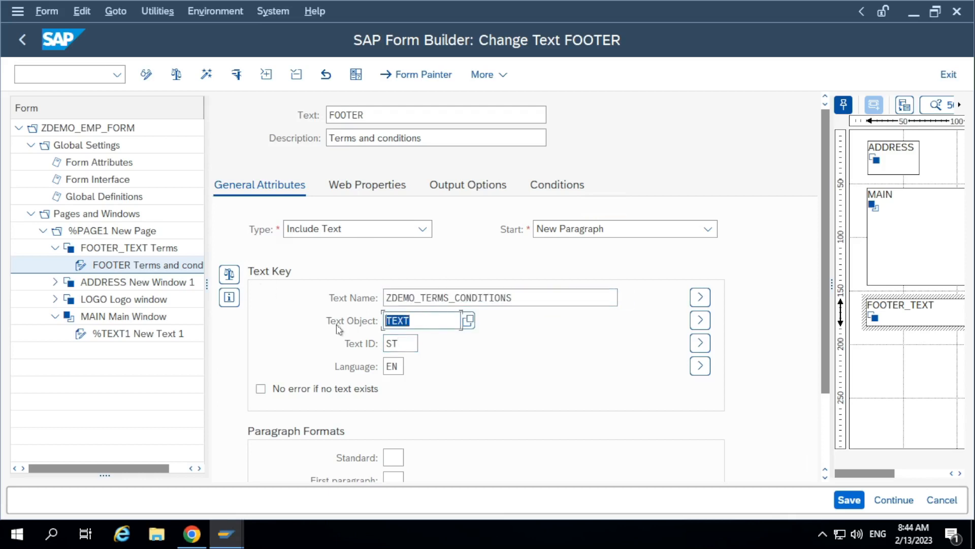
{"action": "key", "text": "Tab"}
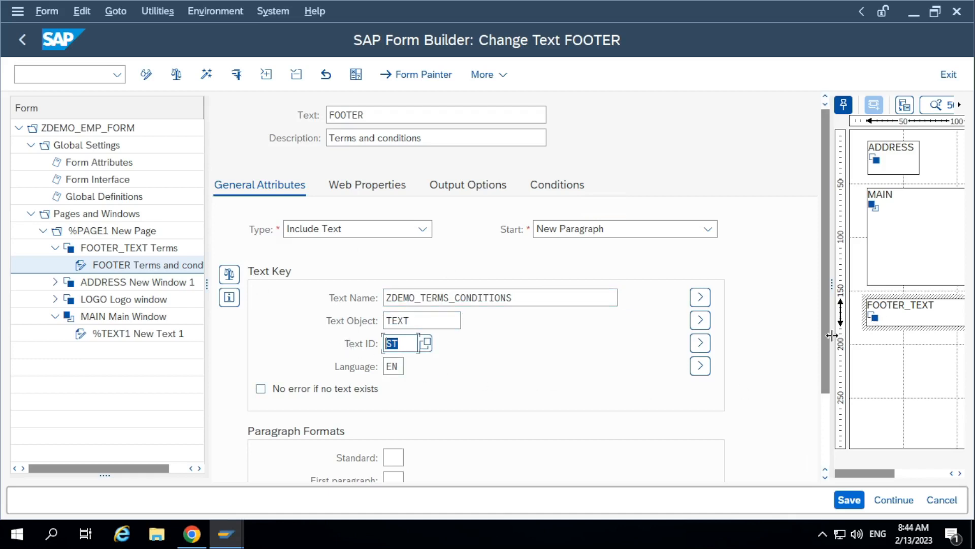
{"action": "left_click_drag", "start_coordinate": [832, 335], "coordinate": [830, 447]}
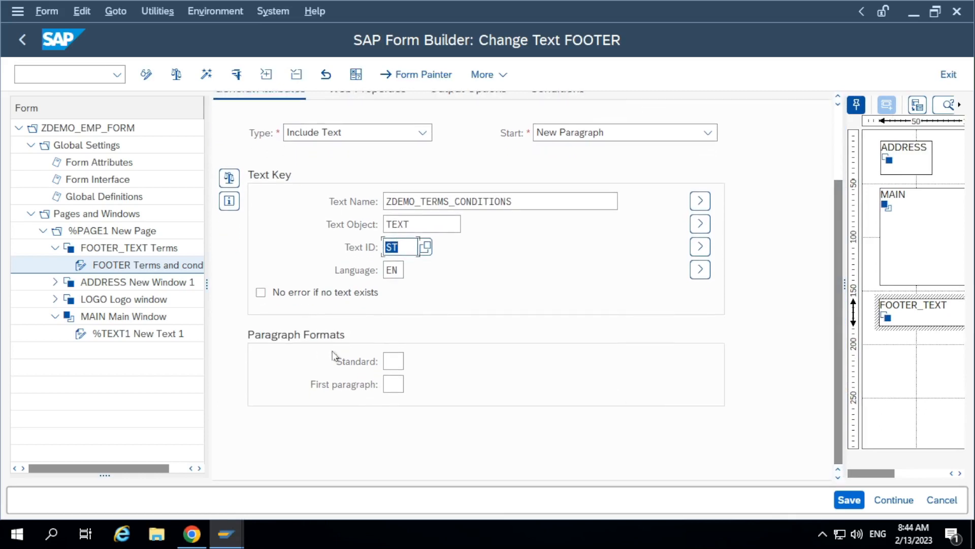
{"action": "left_click", "coordinate": [399, 362]}
{"action": "key", "text": "Tab"}
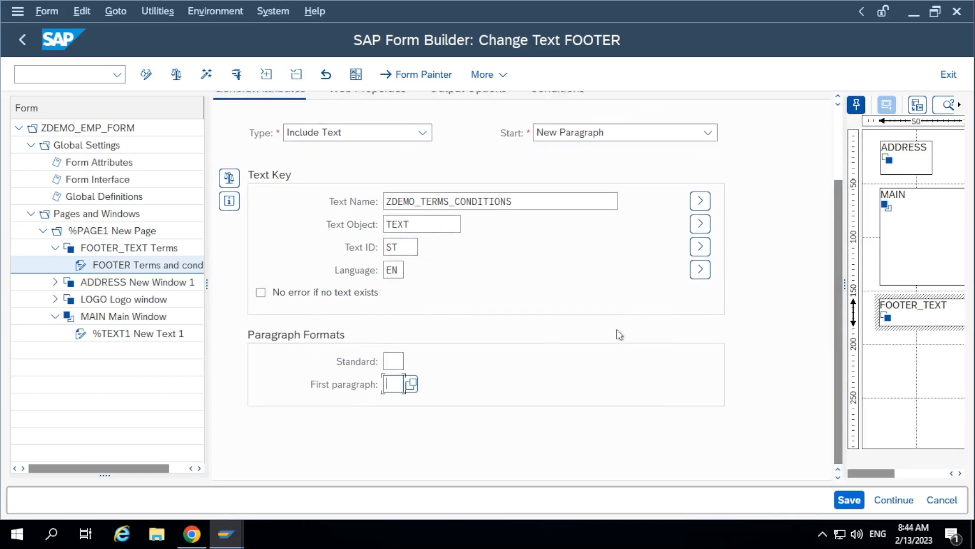
{"action": "scroll", "coordinate": [681, 163], "scroll_direction": "up", "scroll_amount": 1}
{"action": "left_click", "coordinate": [697, 143]}
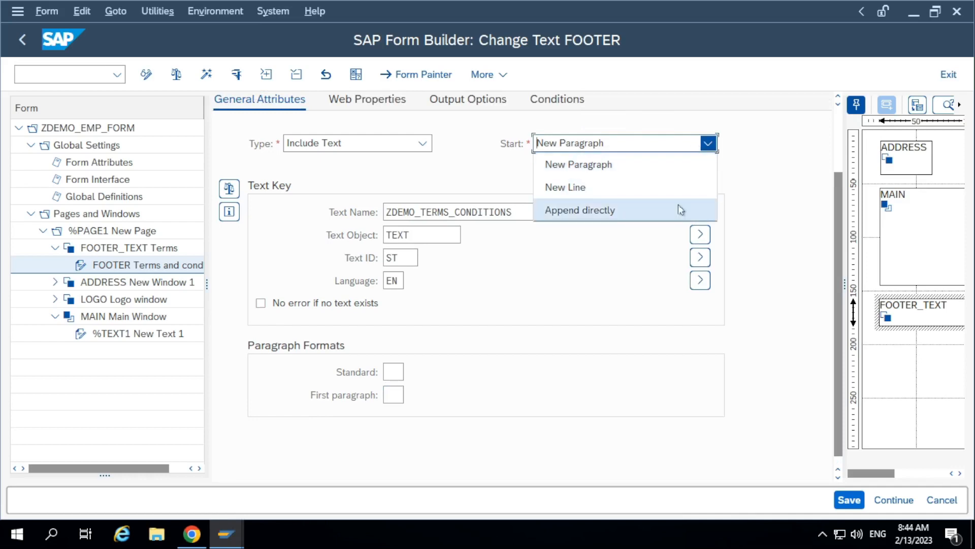
{"action": "left_click", "coordinate": [486, 159]}
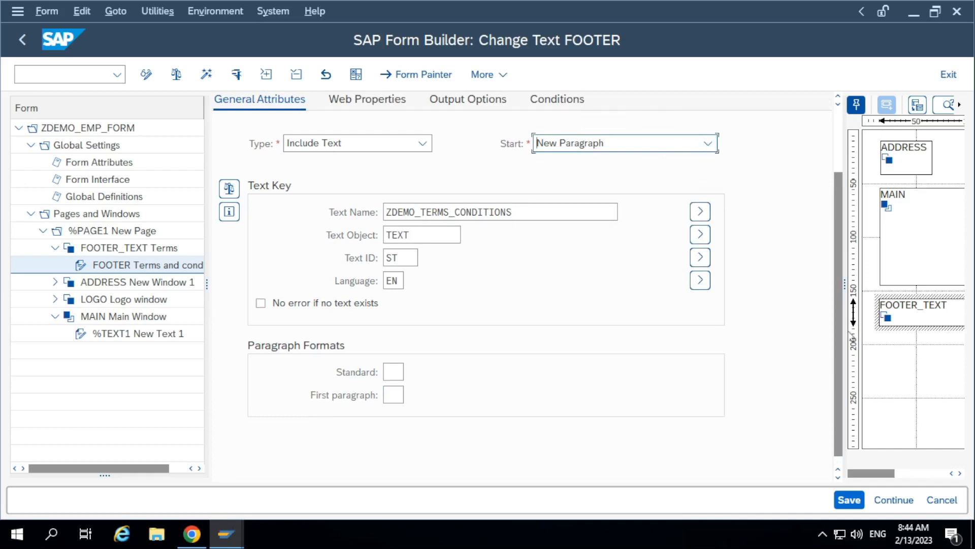
{"action": "scroll", "coordinate": [838, 344], "scroll_direction": "up", "scroll_amount": 3}
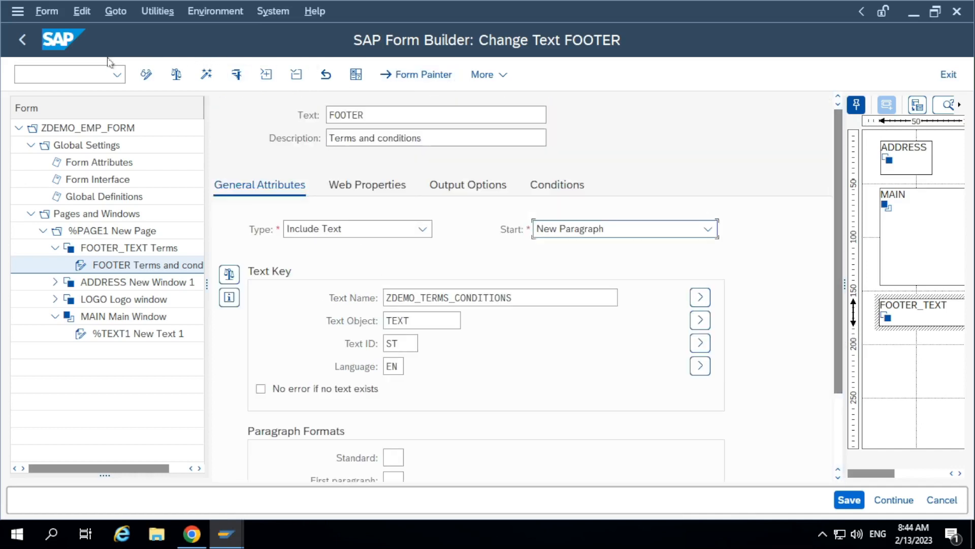
- Save and activate smart form ZDEMO_EMP_FORM, and return to the Smart Forms initial screen
{"action": "left_click", "coordinate": [843, 499]}
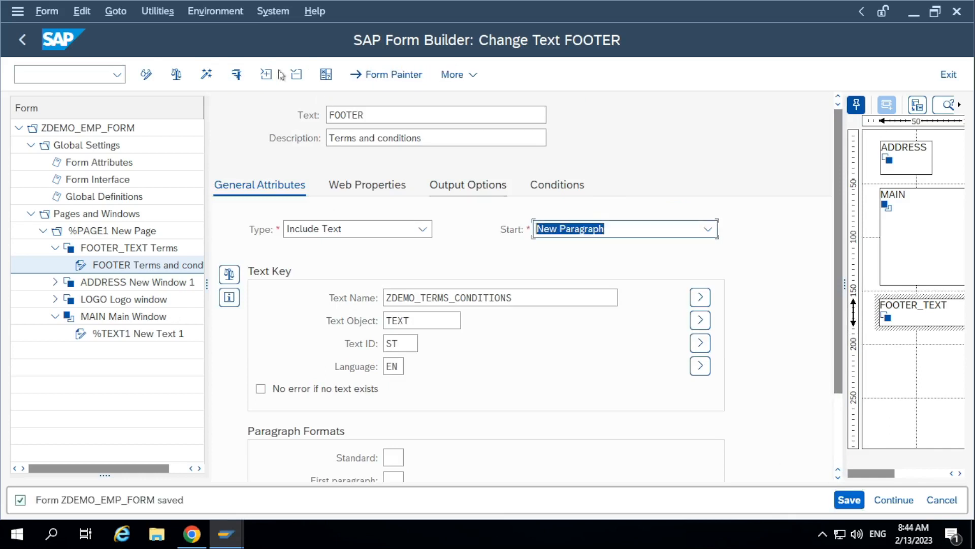
{"action": "left_click", "coordinate": [206, 75]}
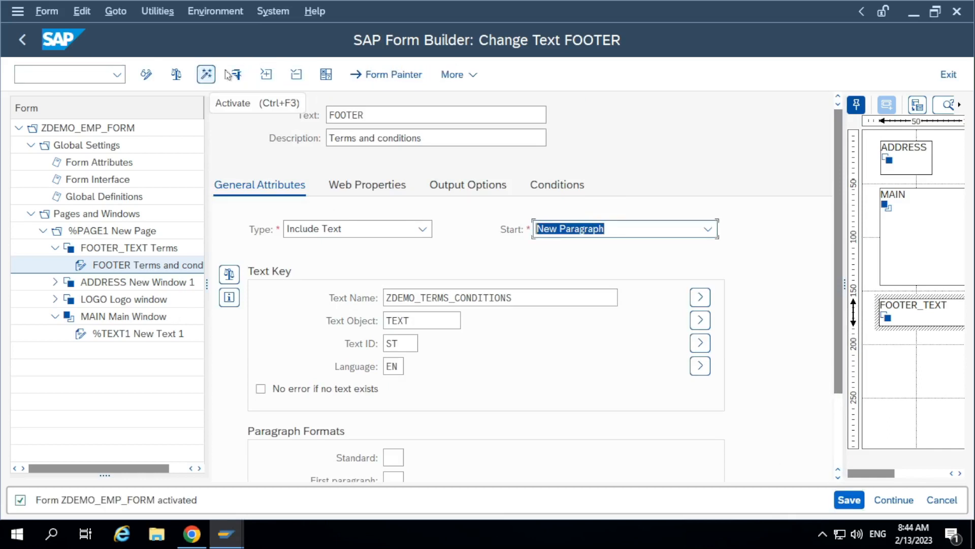
{"action": "left_click", "coordinate": [19, 49]}
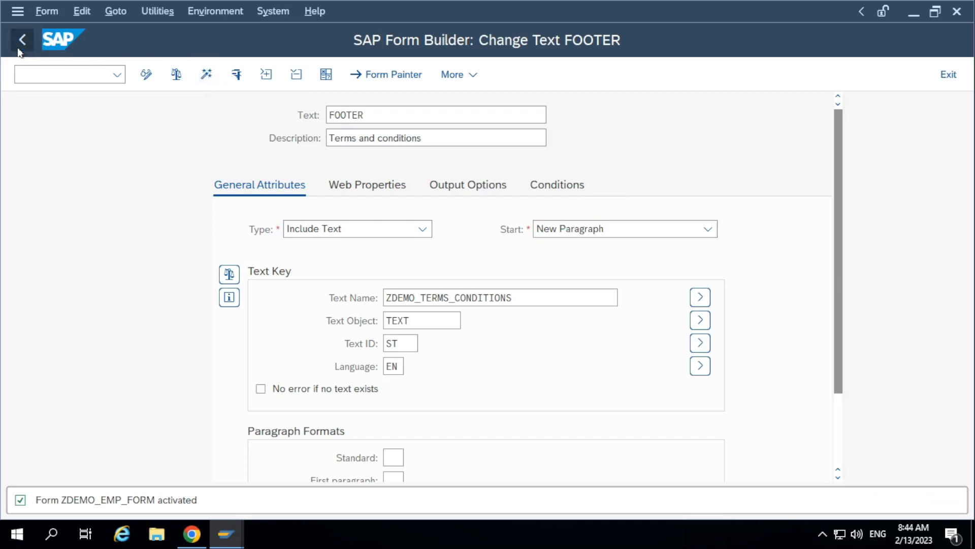
- Open the ABAP Editor in a new session and run program ZDEMO_SMARTFORM_PROGRAM
{"action": "left_click", "coordinate": [43, 71]}
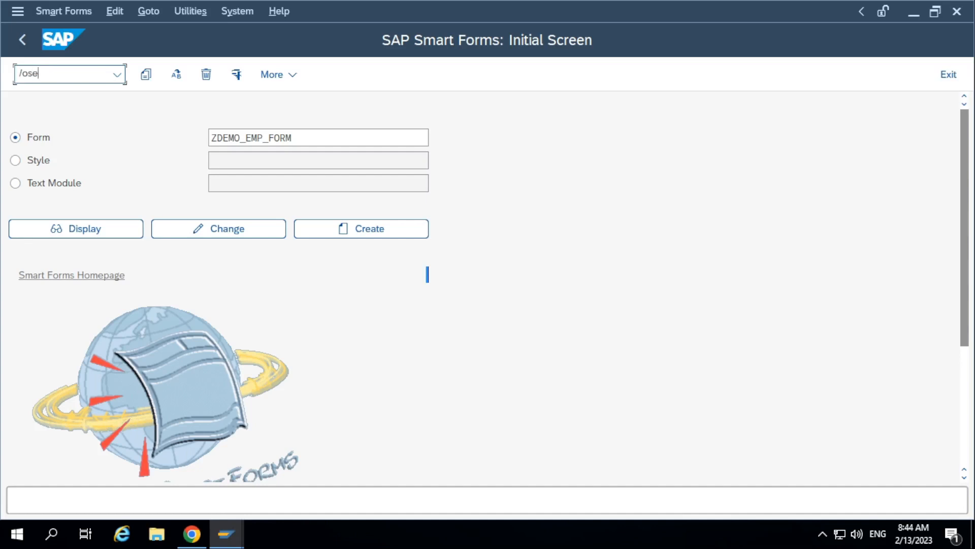
{"action": "key", "text": "Return"}
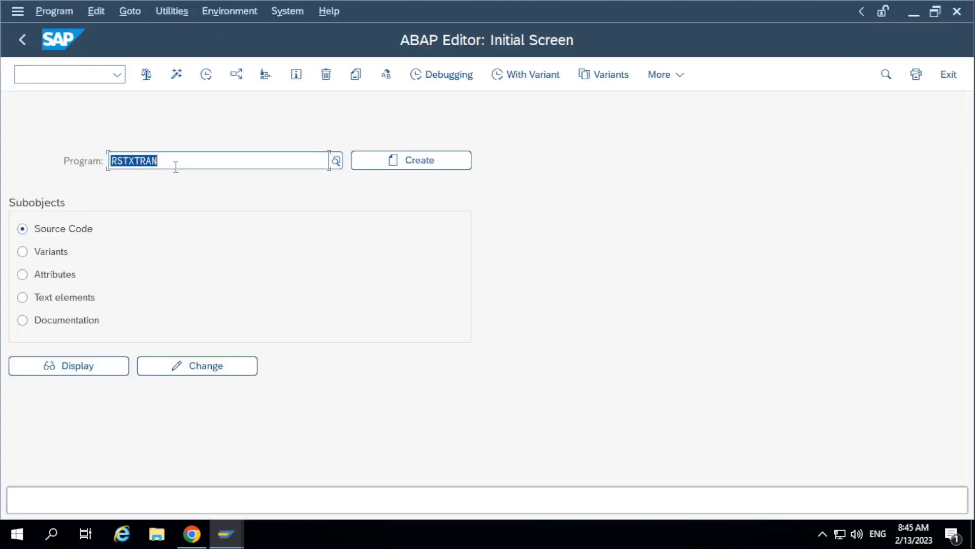
{"action": "key", "text": "BackSpace"}
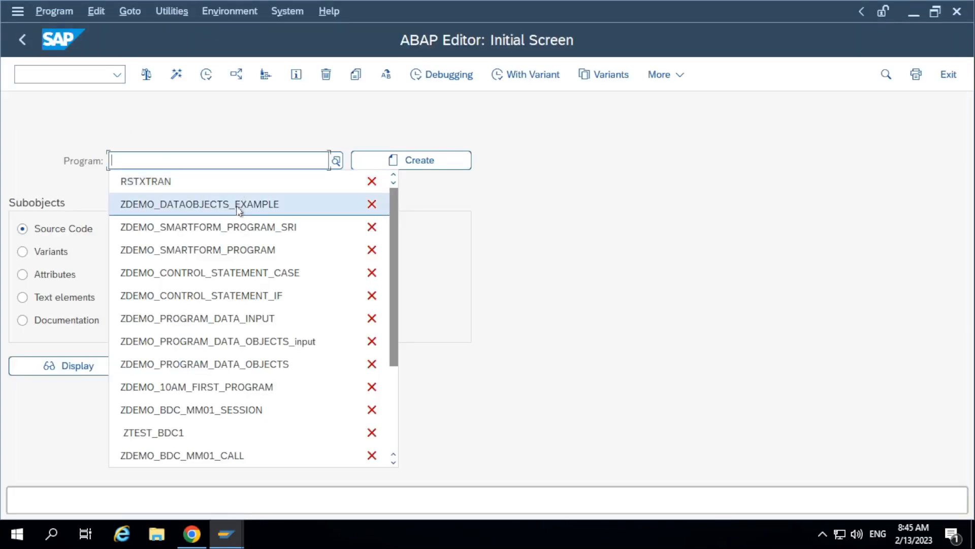
{"action": "left_click", "coordinate": [239, 249]}
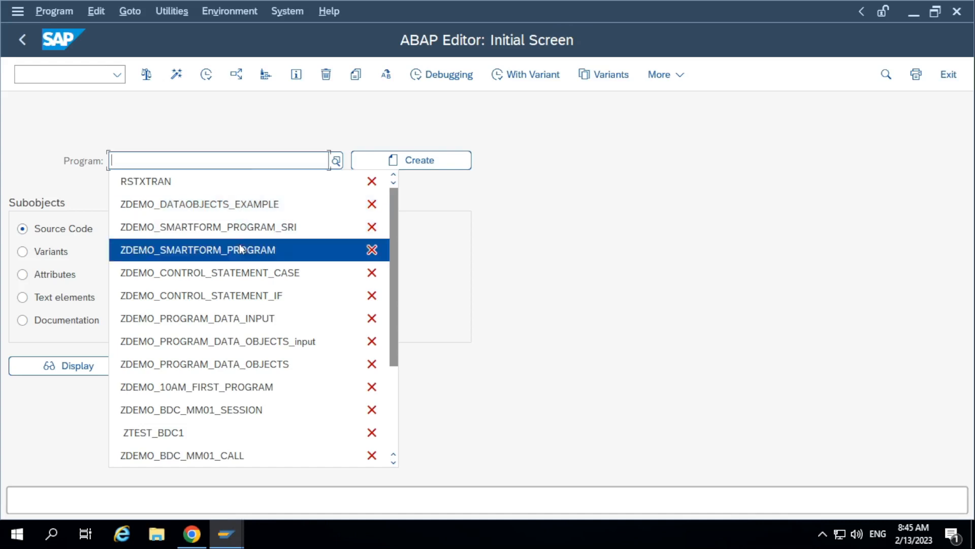
{"action": "left_click", "coordinate": [201, 79]}
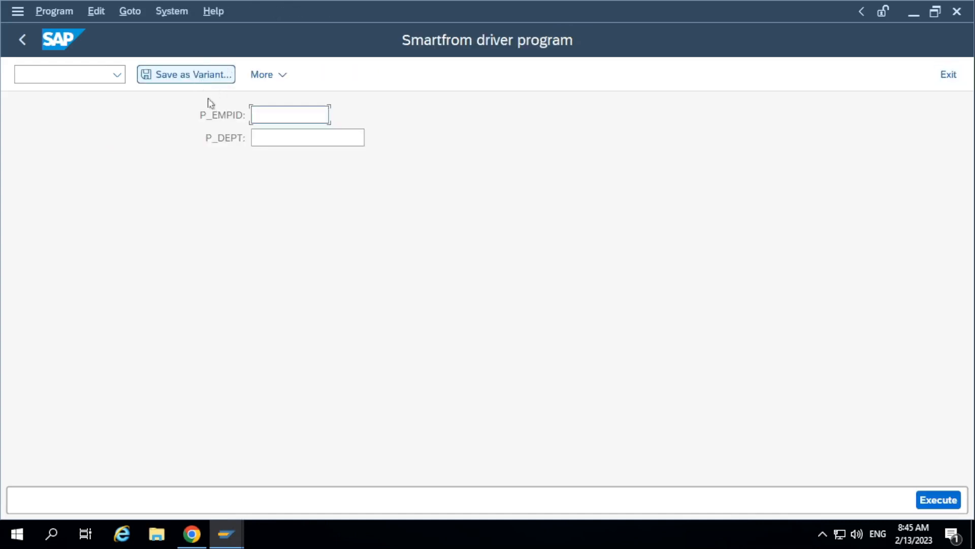
- Execute the smart form driver program with P_EMPID 100 and P_DEPT ECE
{"action": "left_click", "coordinate": [273, 115]}
{"action": "left_click", "coordinate": [282, 136]}
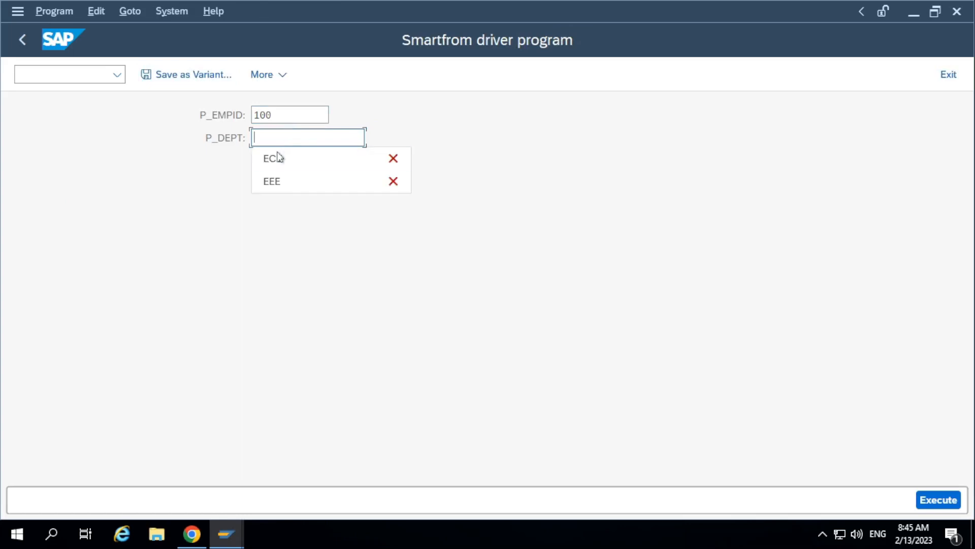
{"action": "left_click", "coordinate": [277, 158]}
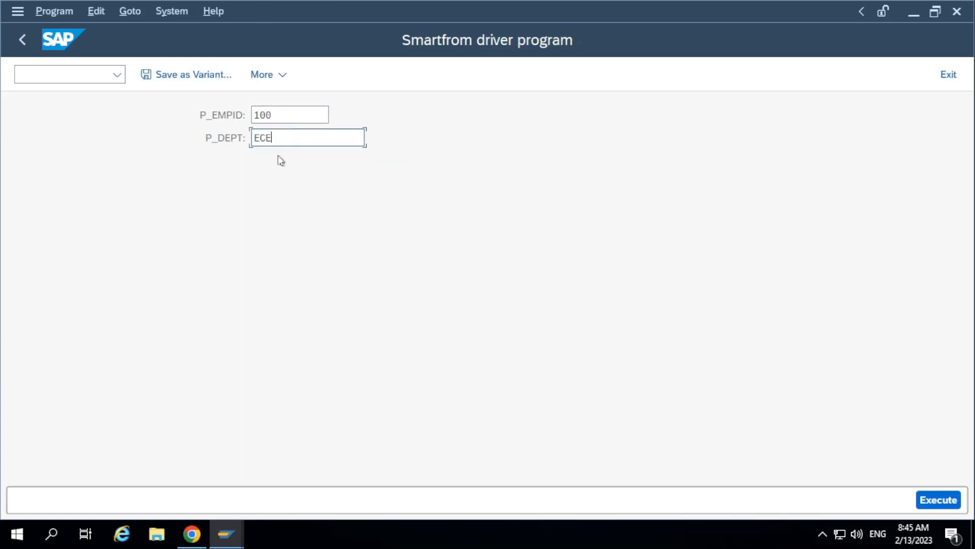
{"action": "left_click", "coordinate": [937, 499]}
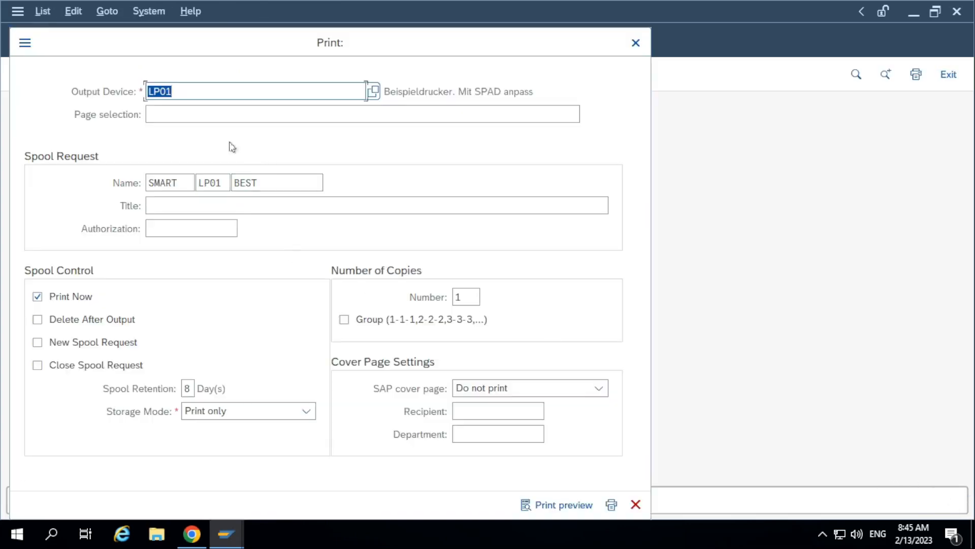
- Open the print preview for output device LP01 and examine the Terms and Conditions text in the page's footer area
{"action": "left_click", "coordinate": [201, 116]}
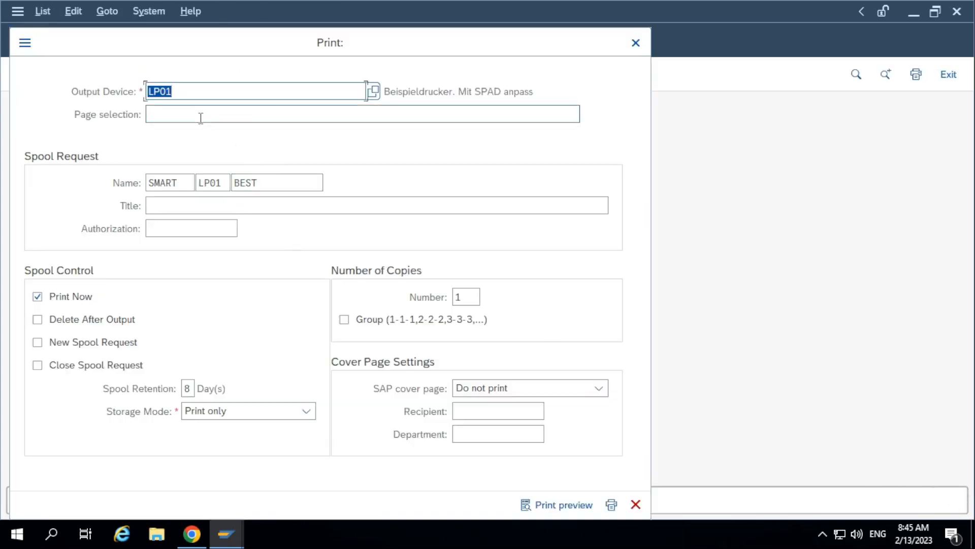
{"action": "left_click", "coordinate": [562, 505]}
{"action": "scroll", "coordinate": [357, 289], "scroll_direction": "down", "scroll_amount": 1}
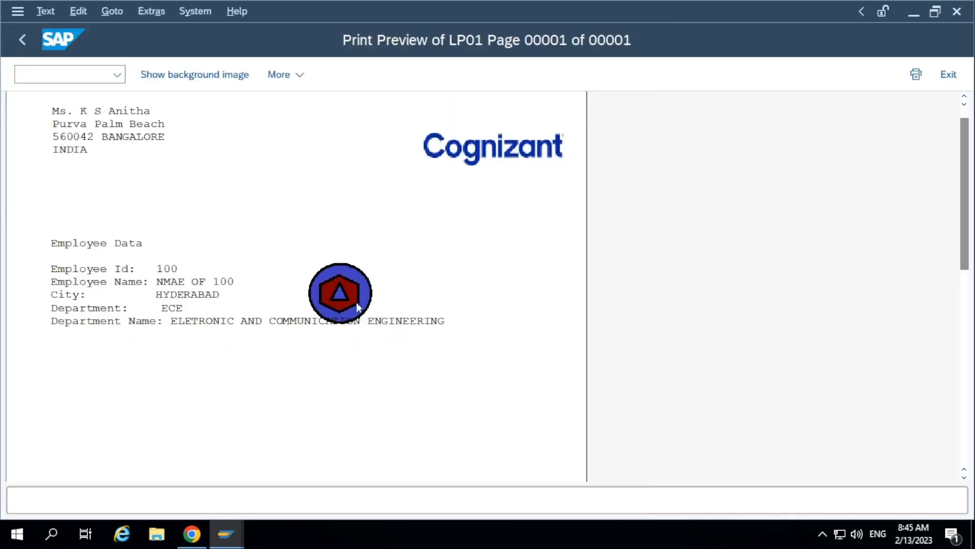
{"action": "scroll", "coordinate": [356, 305], "scroll_direction": "down", "scroll_amount": 2}
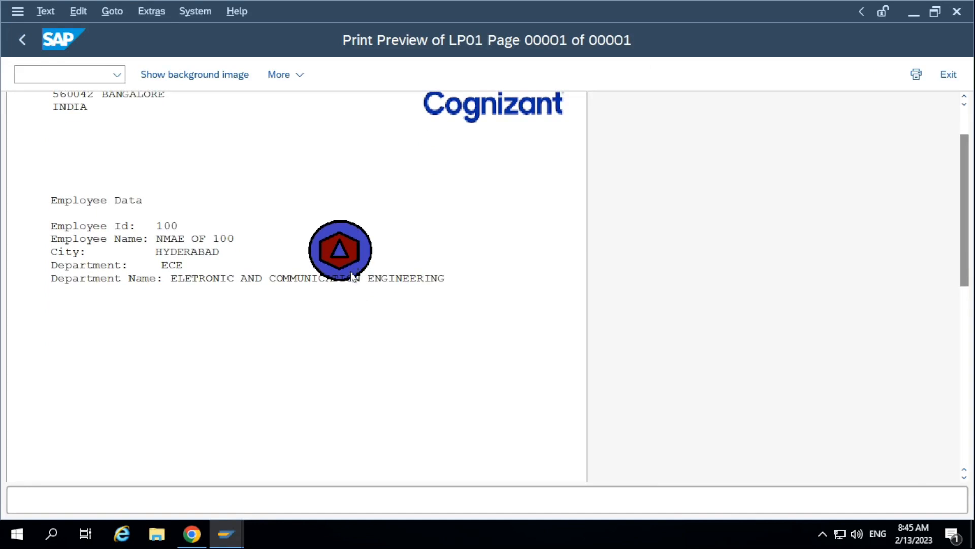
{"action": "scroll", "coordinate": [354, 277], "scroll_direction": "down", "scroll_amount": 11}
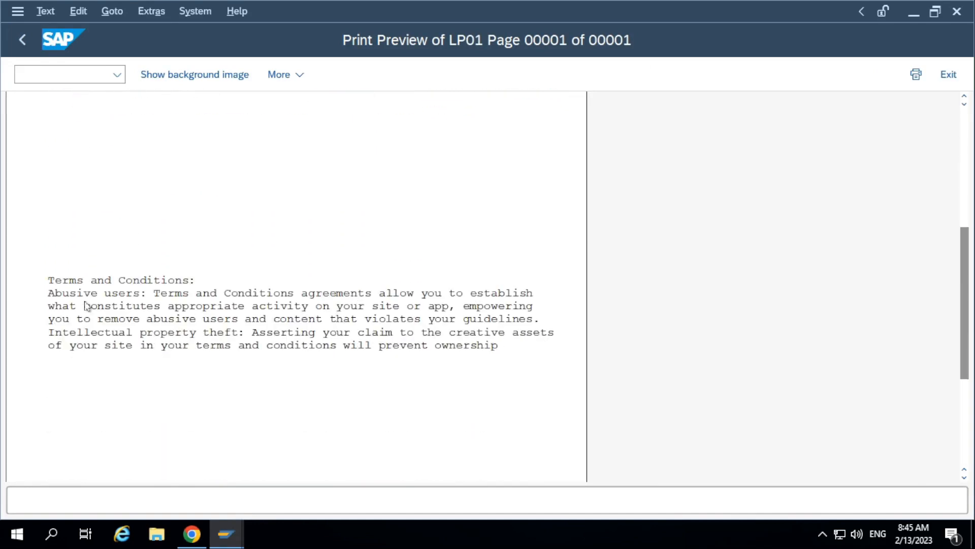
{"action": "scroll", "coordinate": [56, 300], "scroll_direction": "down", "scroll_amount": 10}
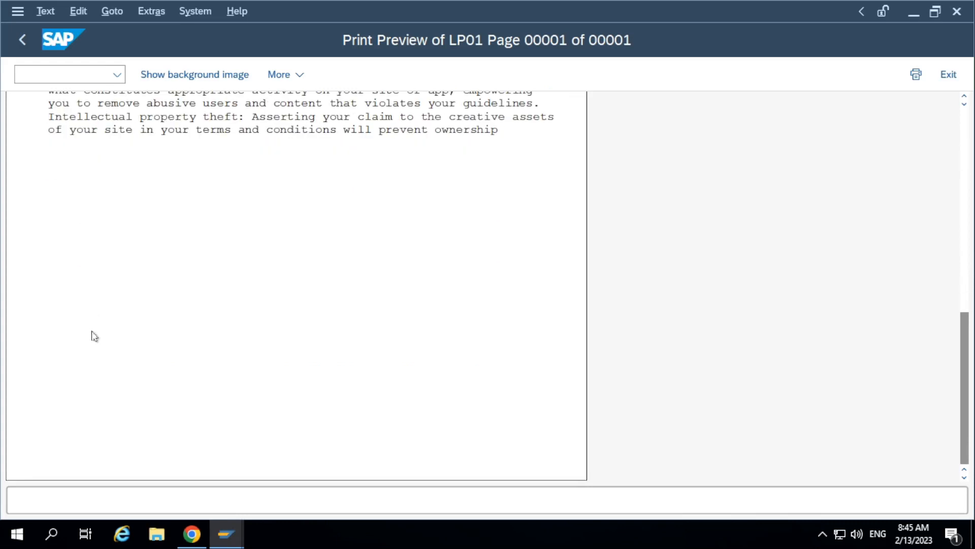
{"action": "scroll", "coordinate": [97, 326], "scroll_direction": "up", "scroll_amount": 5}
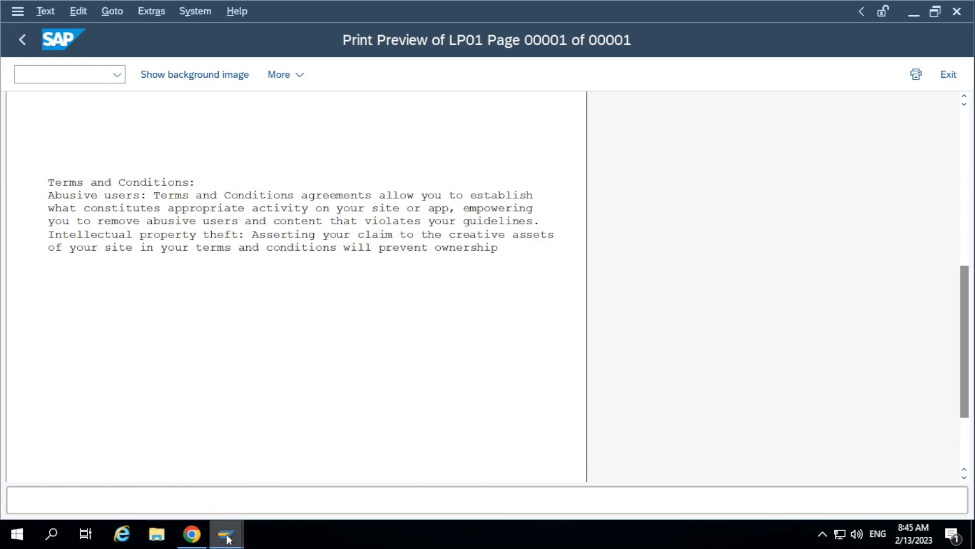
- Display standard text ZDEMO_TERMS_CONDITIONS and compare its paragraphs, especially Potential litigation, with the footer text in the print preview
{"action": "mouse_move", "coordinate": [227, 537]}
{"action": "left_click", "coordinate": [180, 492]}
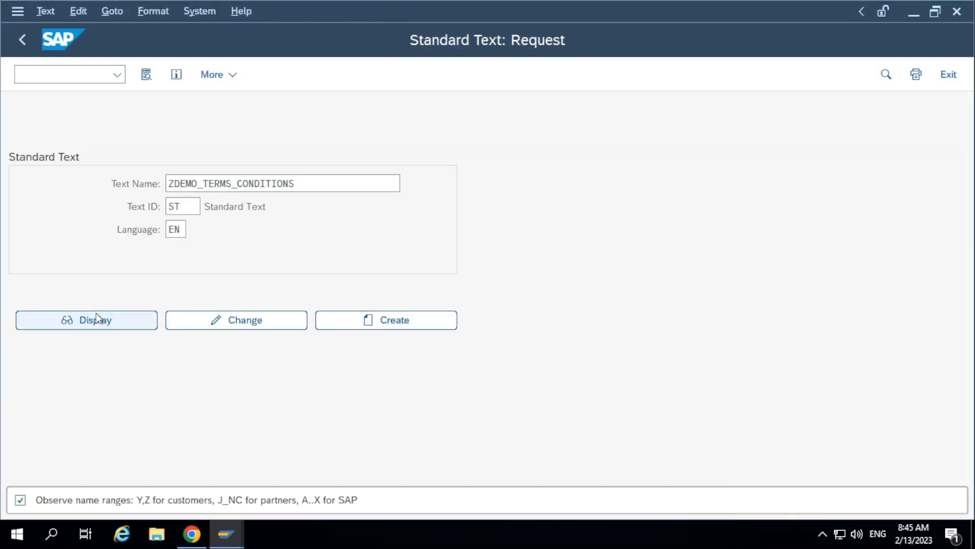
{"action": "left_click", "coordinate": [98, 318]}
{"action": "left_click_drag", "start_coordinate": [163, 277], "coordinate": [22, 278]}
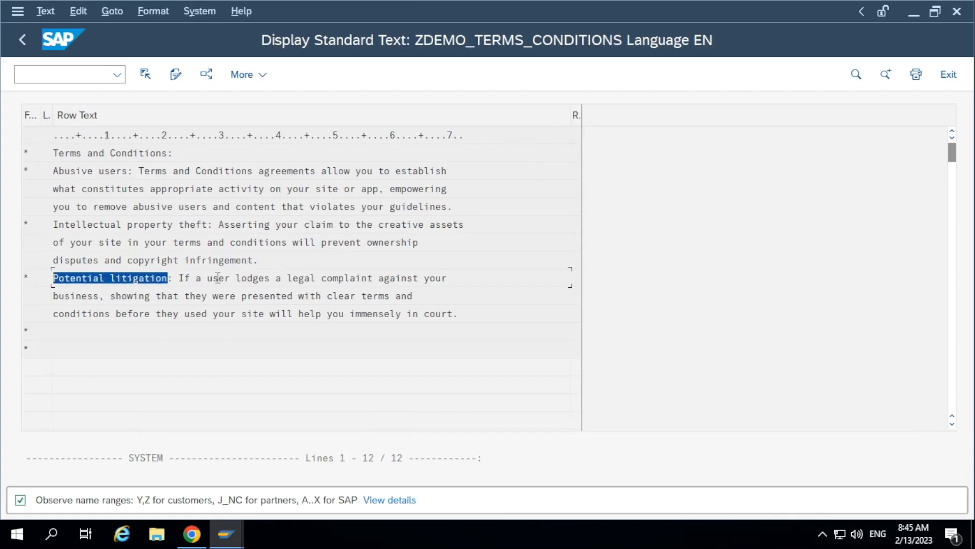
{"action": "left_click", "coordinate": [185, 285]}
{"action": "left_click_drag", "start_coordinate": [128, 280], "coordinate": [29, 280]}
{"action": "key", "text": "alt+Tab"}
{"action": "scroll", "coordinate": [298, 333], "scroll_direction": "down", "scroll_amount": 4}
{"action": "scroll", "coordinate": [310, 358], "scroll_direction": "up", "scroll_amount": 3}
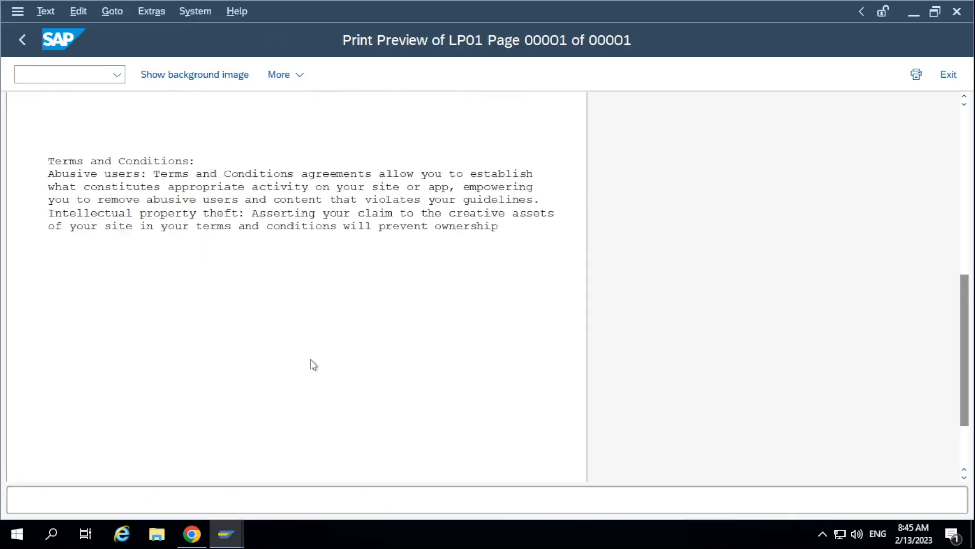
{"action": "scroll", "coordinate": [314, 365], "scroll_direction": "up", "scroll_amount": 3}
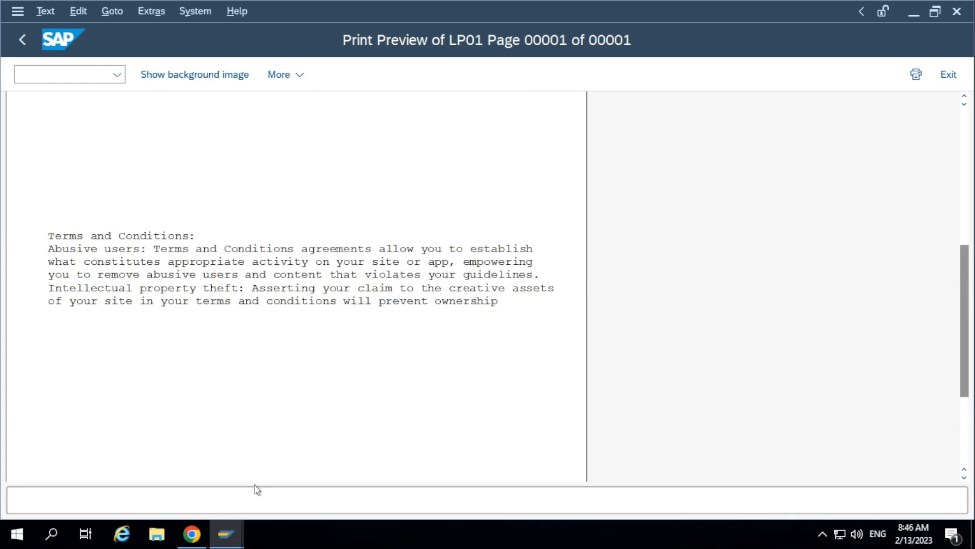
- Open smart form ZDEMO_EMP_FORM for changing, widen the page layout area and select the FOOTER_TEXT window
{"action": "mouse_move", "coordinate": [224, 533]}
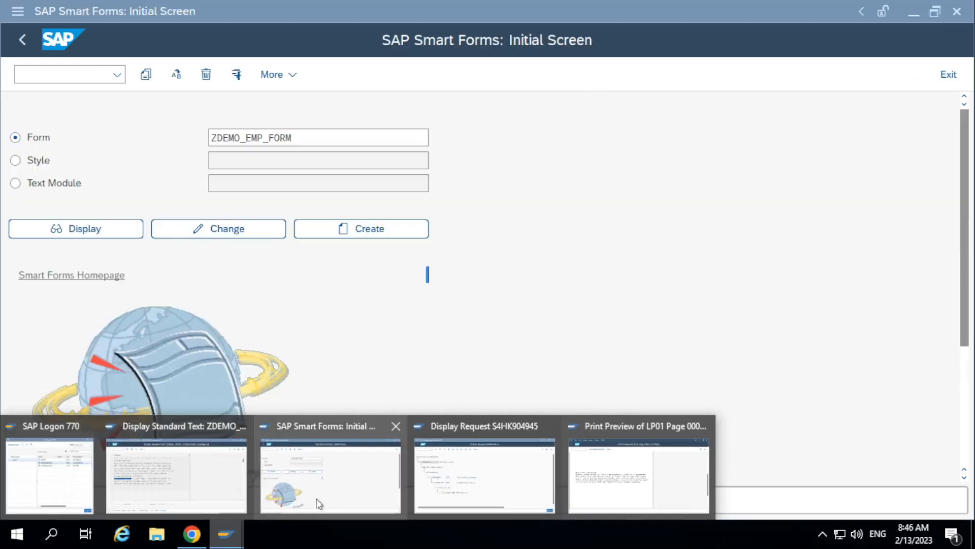
{"action": "left_click", "coordinate": [320, 497]}
{"action": "left_click", "coordinate": [238, 229]}
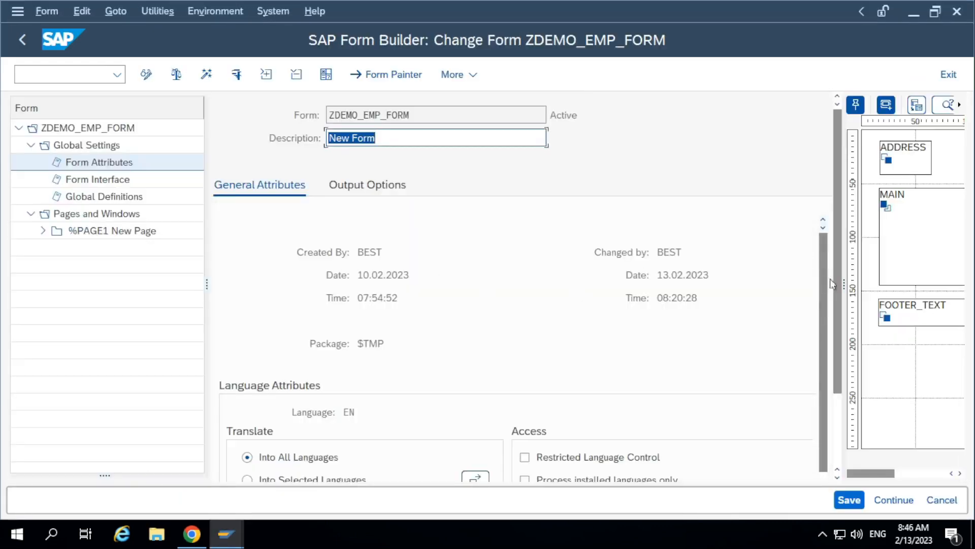
{"action": "left_click_drag", "start_coordinate": [843, 289], "coordinate": [452, 259]}
{"action": "left_click", "coordinate": [541, 317]}
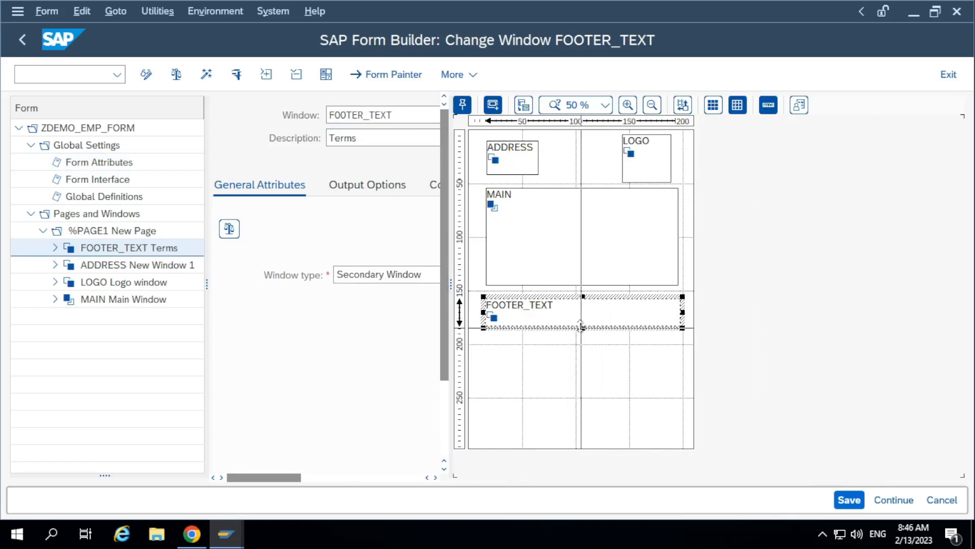
- Extend the FOOTER_TEXT window's lower edge to about 220 mm down the page, and save and activate the form
{"action": "left_click_drag", "start_coordinate": [581, 325], "coordinate": [581, 367]}
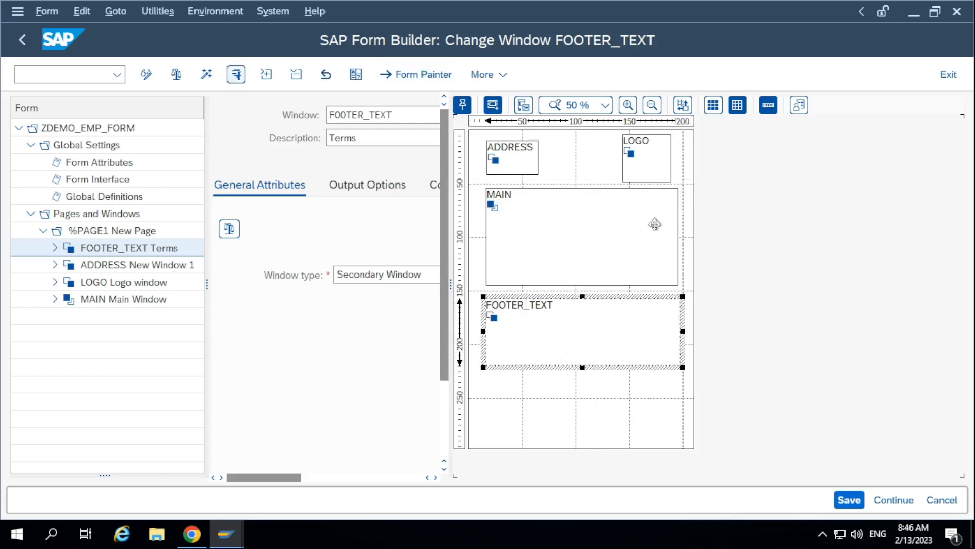
{"action": "left_click", "coordinate": [849, 499]}
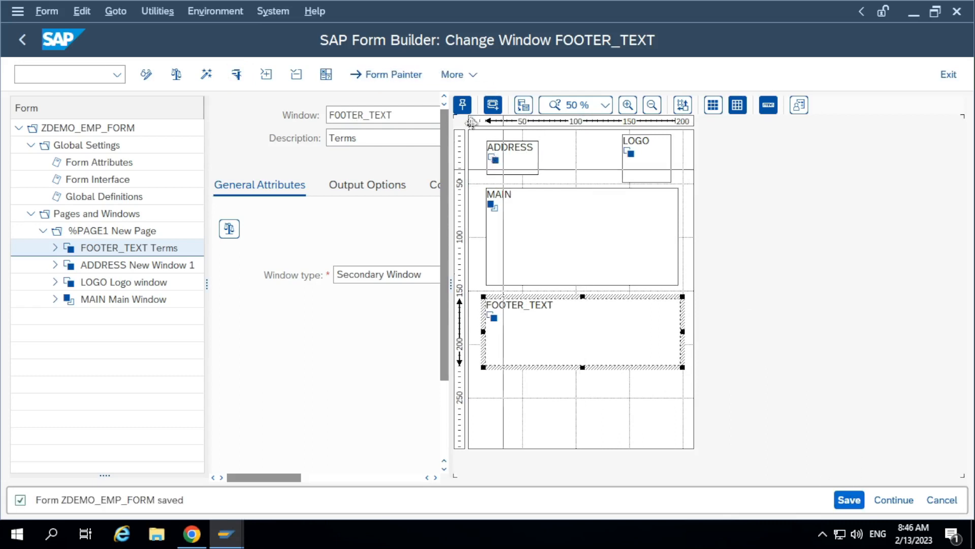
{"action": "left_click", "coordinate": [207, 74]}
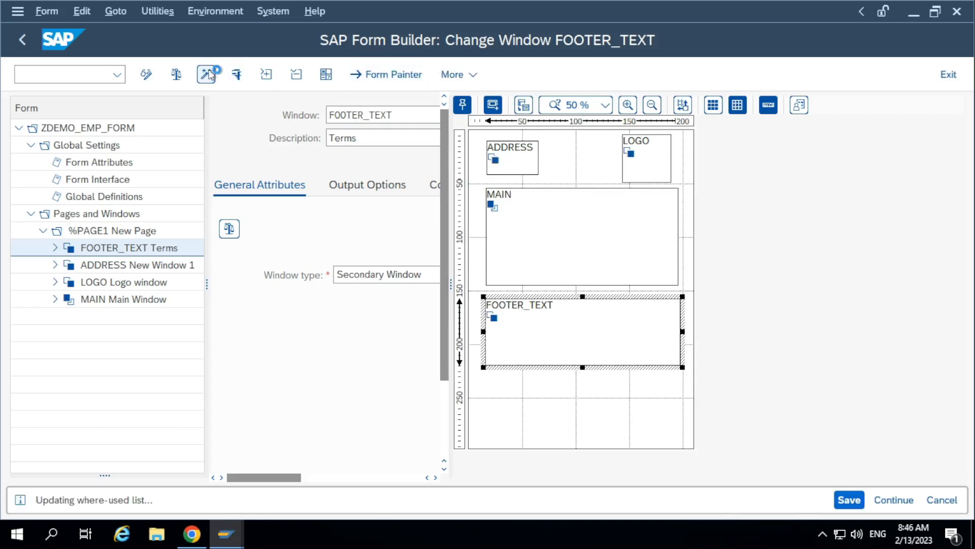
- Run the driver program again for employee 100 and department ECE, and check the full Terms and Conditions text in the print preview
{"action": "left_click", "coordinate": [226, 533]}
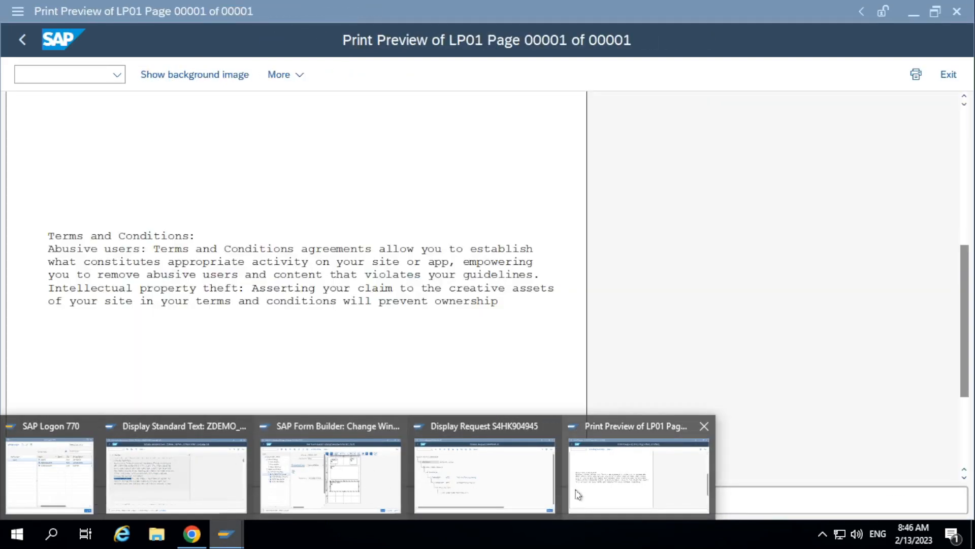
{"action": "left_click", "coordinate": [578, 495]}
{"action": "left_click", "coordinate": [21, 39]}
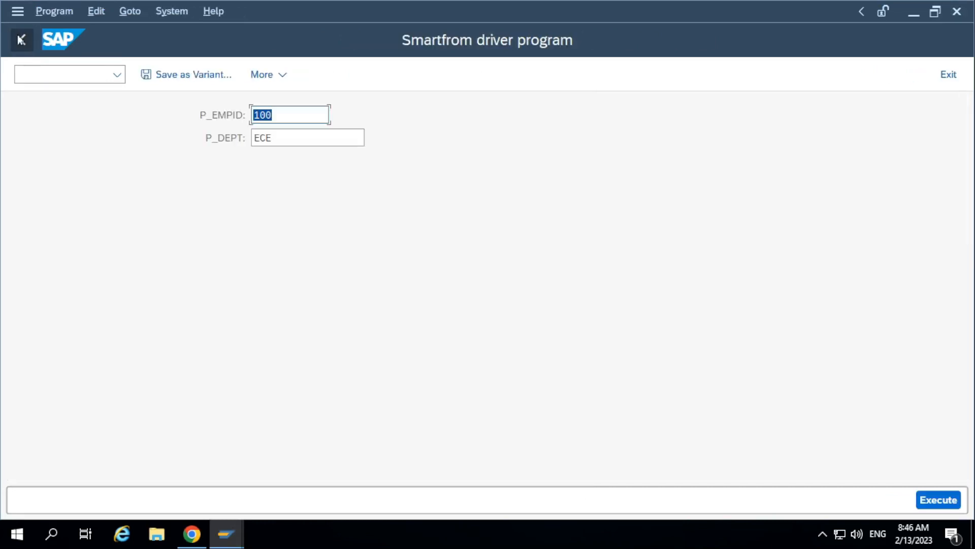
{"action": "left_click", "coordinate": [948, 502]}
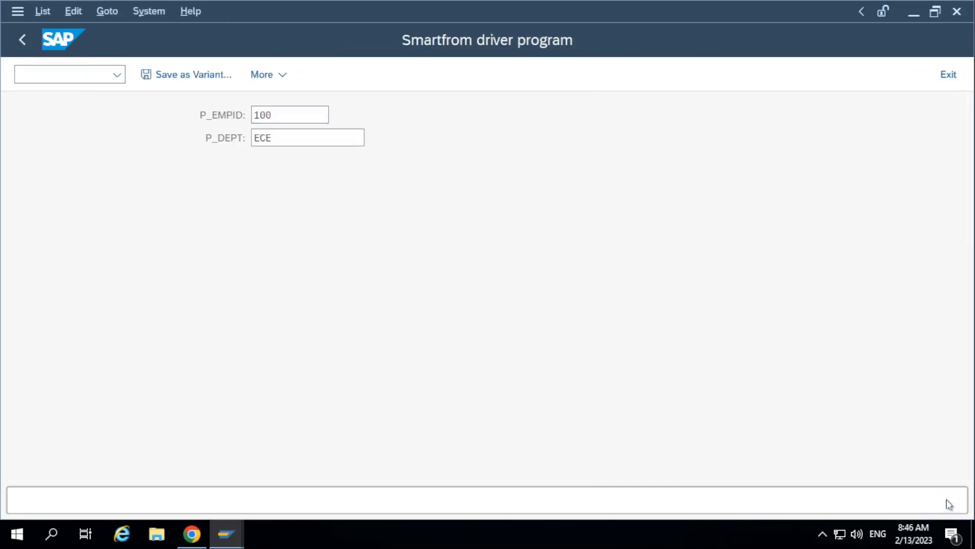
{"action": "left_click", "coordinate": [561, 506]}
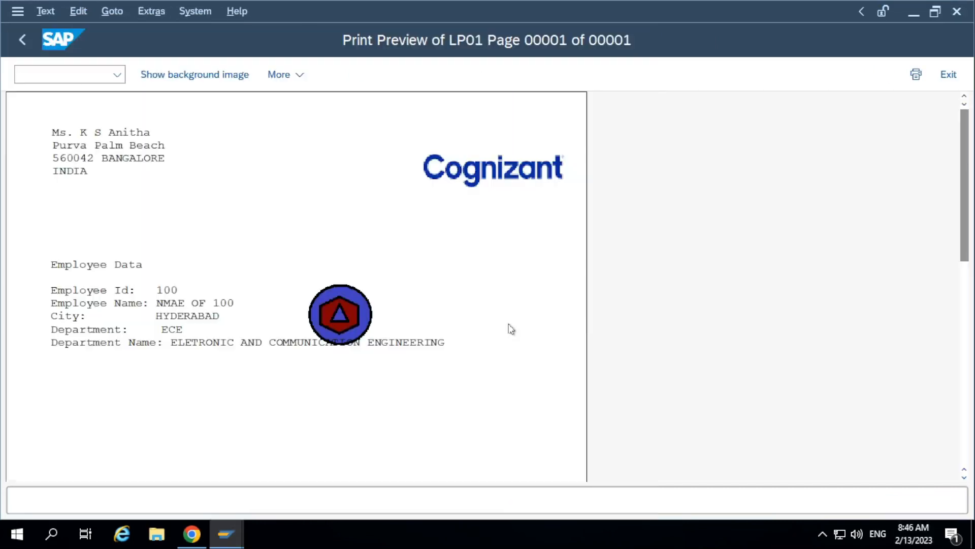
{"action": "scroll", "coordinate": [511, 329], "scroll_direction": "down", "scroll_amount": 10}
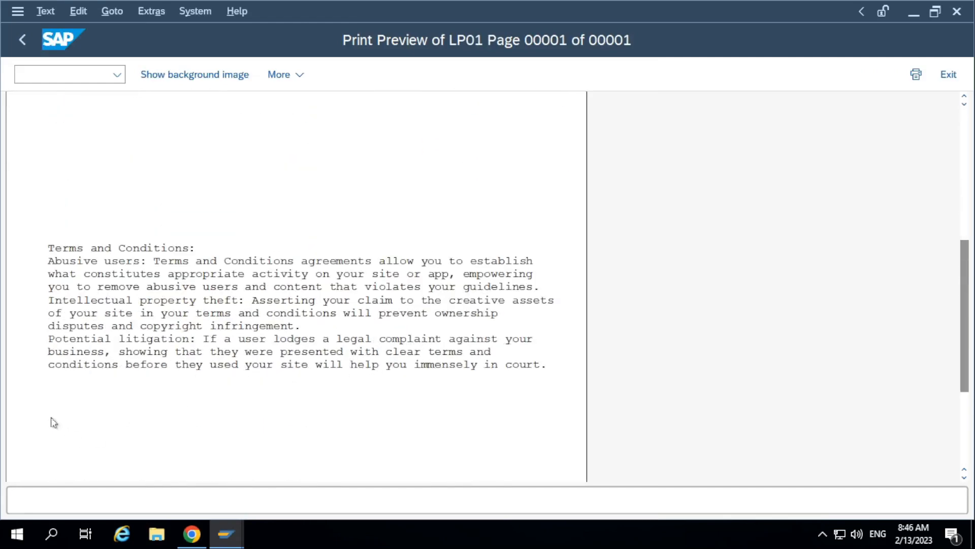
{"action": "scroll", "coordinate": [64, 376], "scroll_direction": "down", "scroll_amount": 1}
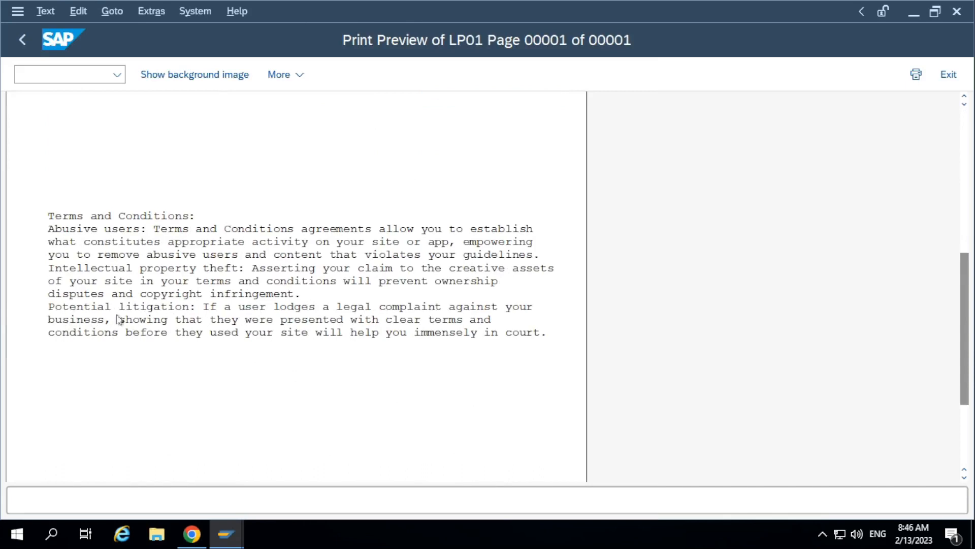
{"action": "scroll", "coordinate": [449, 355], "scroll_direction": "up", "scroll_amount": 1}
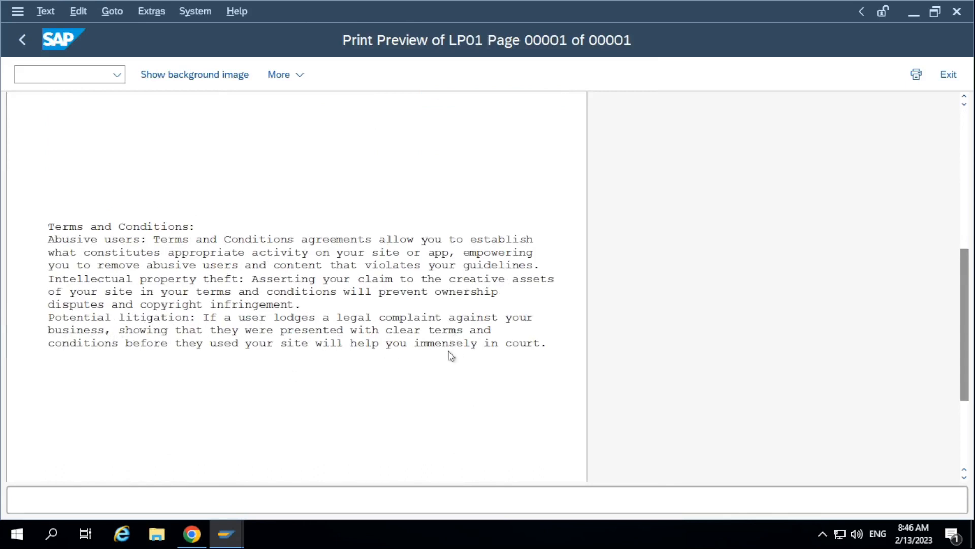
{"action": "scroll", "coordinate": [446, 356], "scroll_direction": "up", "scroll_amount": 2}
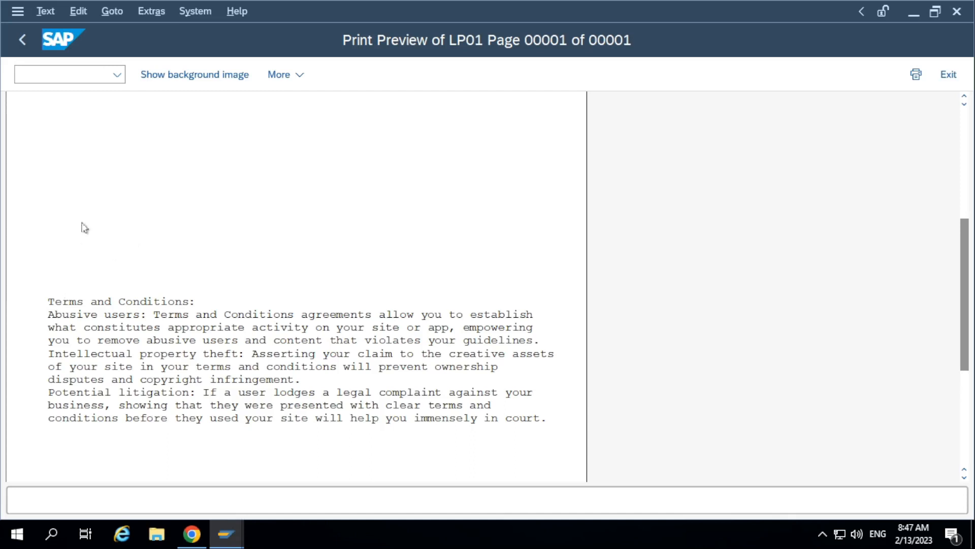
- Open function module READ_TEXT for display through transaction SE37 in a new session and start its test environment
{"action": "left_click", "coordinate": [89, 74]}
{"action": "type", "text": "/ose37"}
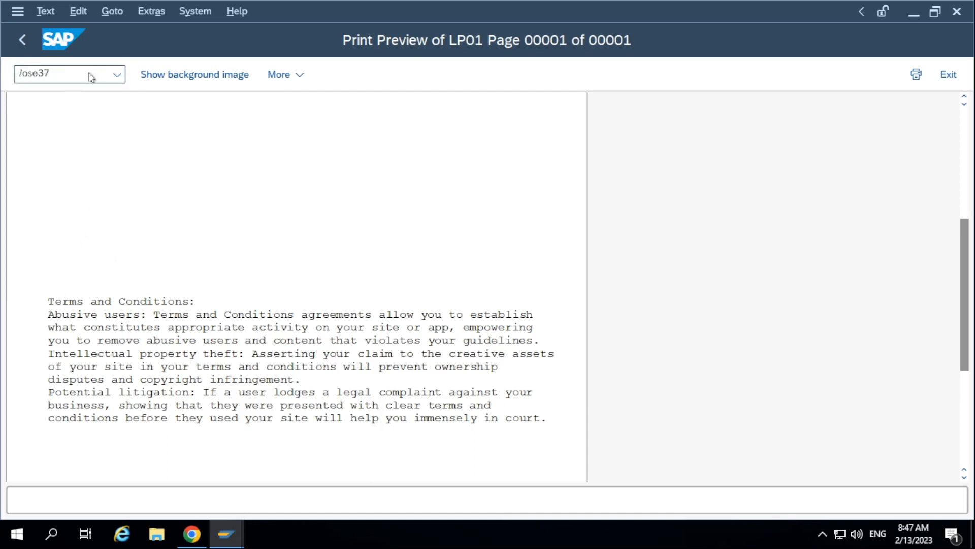
{"action": "key", "text": "Return"}
{"action": "type", "text": "re"}
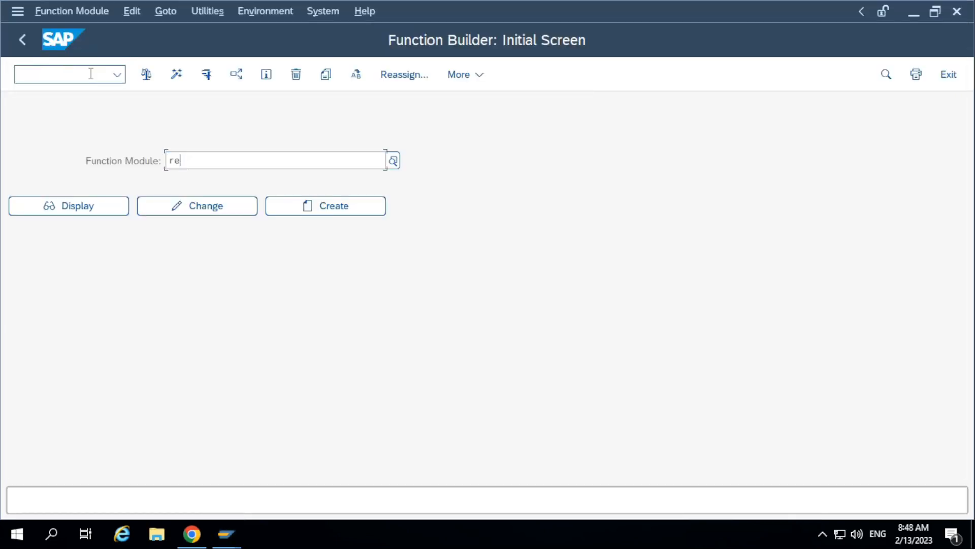
{"action": "type", "text": "ad_text"}
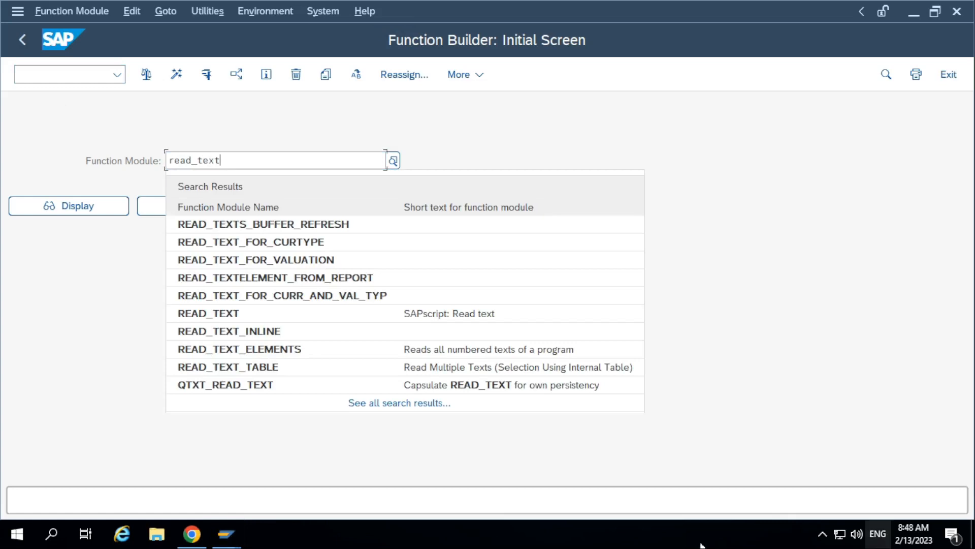
{"action": "left_click", "coordinate": [204, 318]}
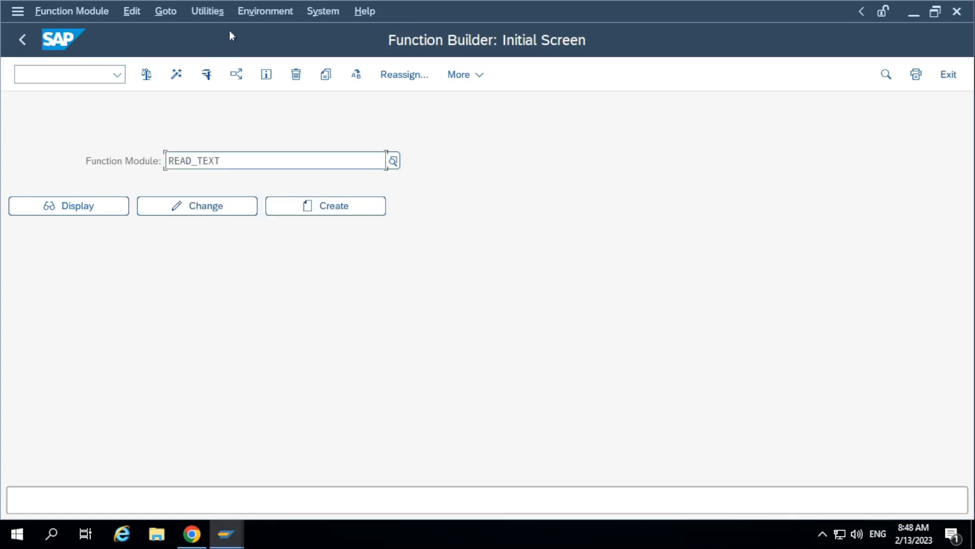
{"action": "left_click", "coordinate": [69, 207]}
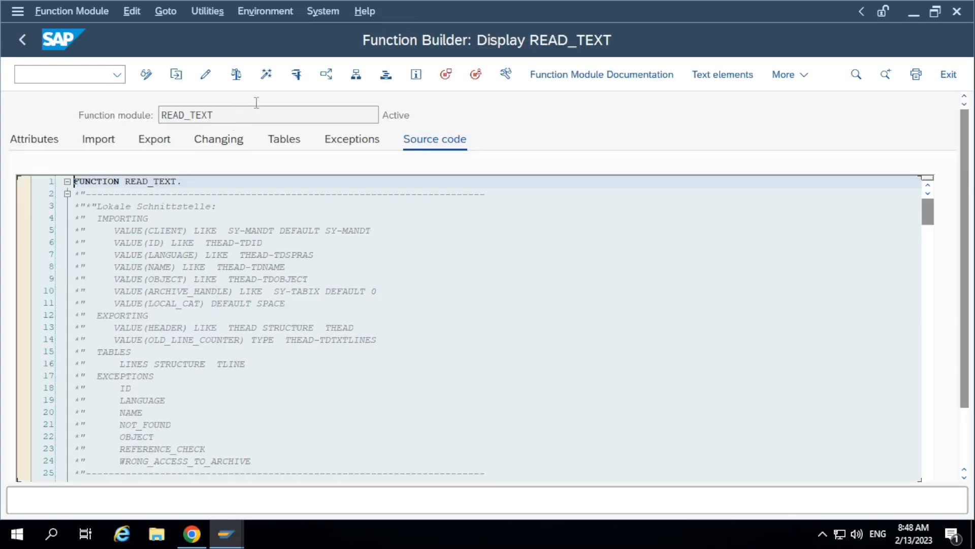
{"action": "left_click", "coordinate": [296, 75]}
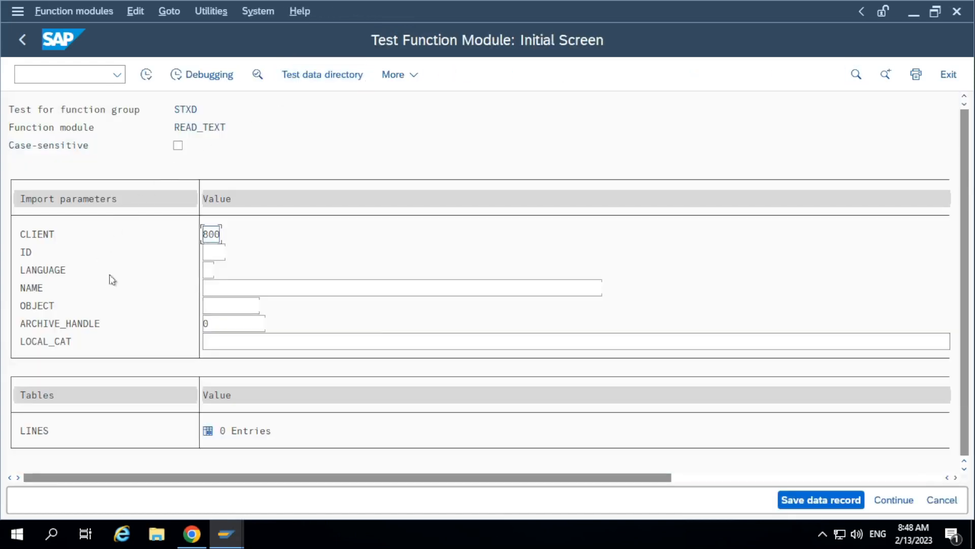
- Set the test's ID to ST and NAME to ZDEMO_TERMS_CONDITIONS, copying the text name from the standard text request
{"action": "left_click", "coordinate": [212, 253]}
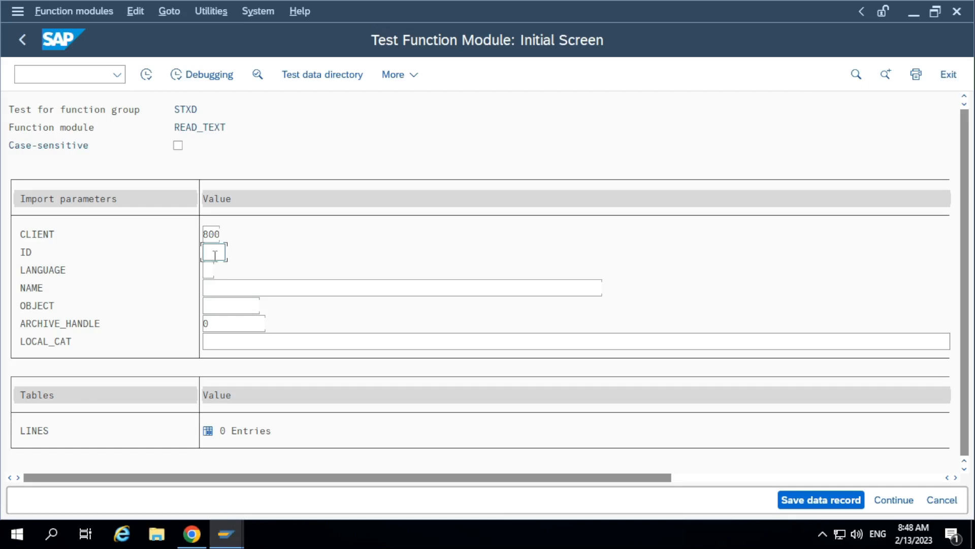
{"action": "type", "text": "ST"}
{"action": "left_click", "coordinate": [221, 283]}
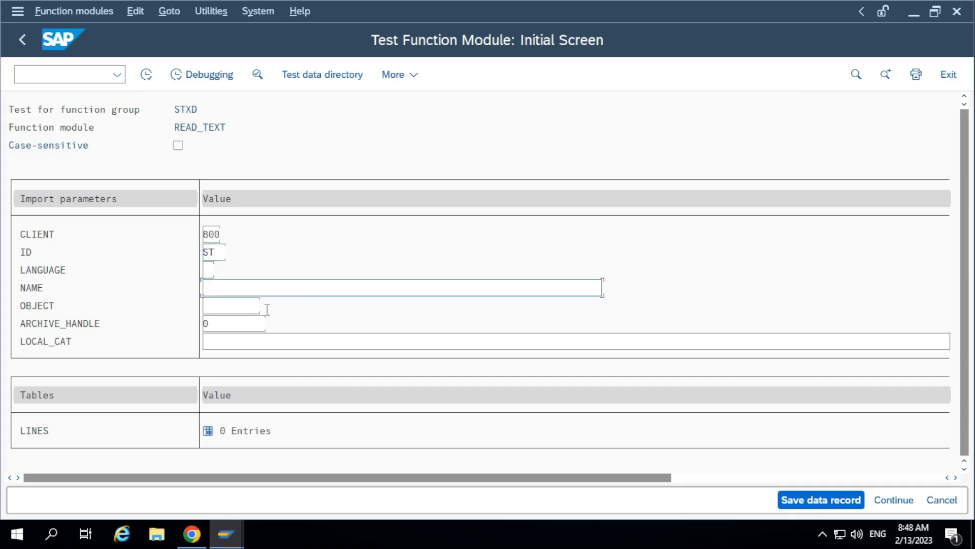
{"action": "left_click", "coordinate": [227, 534]}
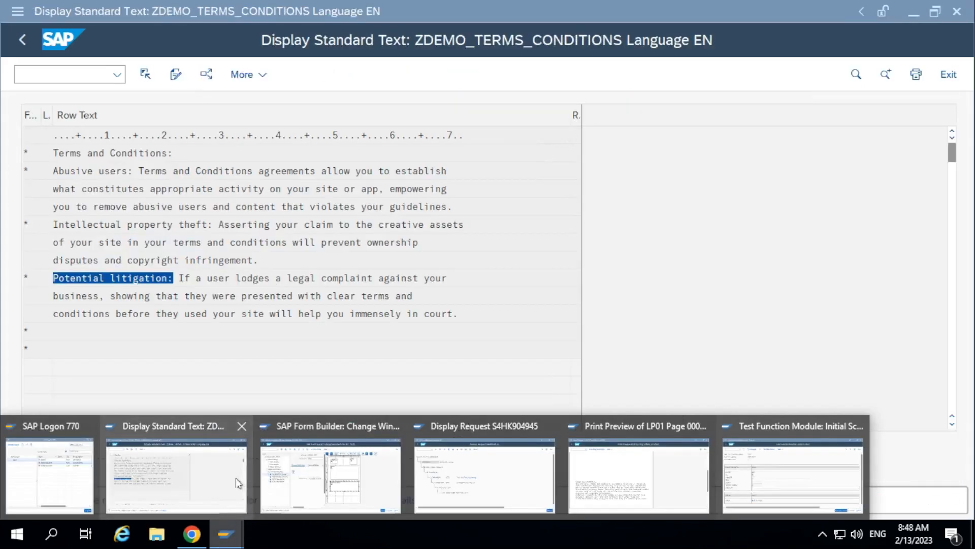
{"action": "left_click", "coordinate": [212, 488]}
{"action": "left_click", "coordinate": [29, 46]}
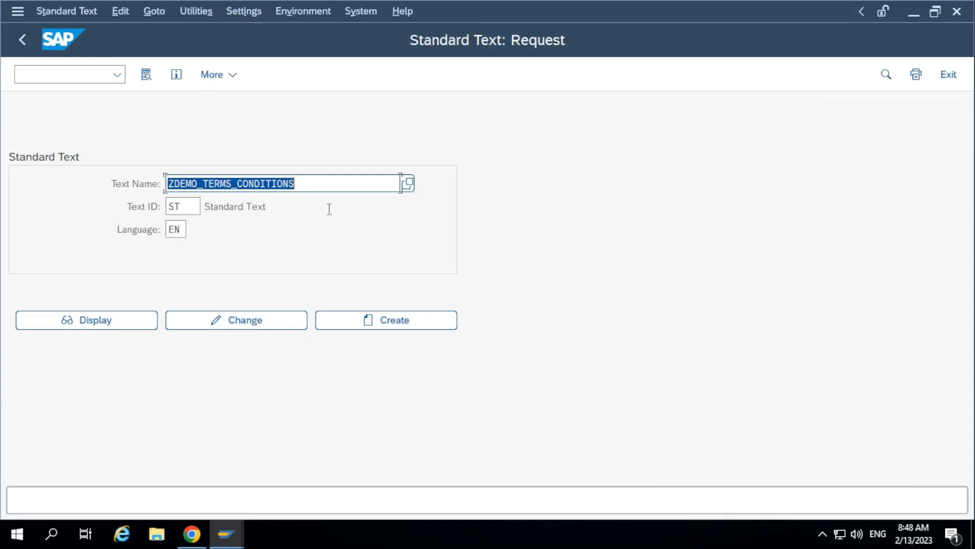
{"action": "key", "text": "ctrl+c"}
{"action": "key", "text": "alt+Tab"}
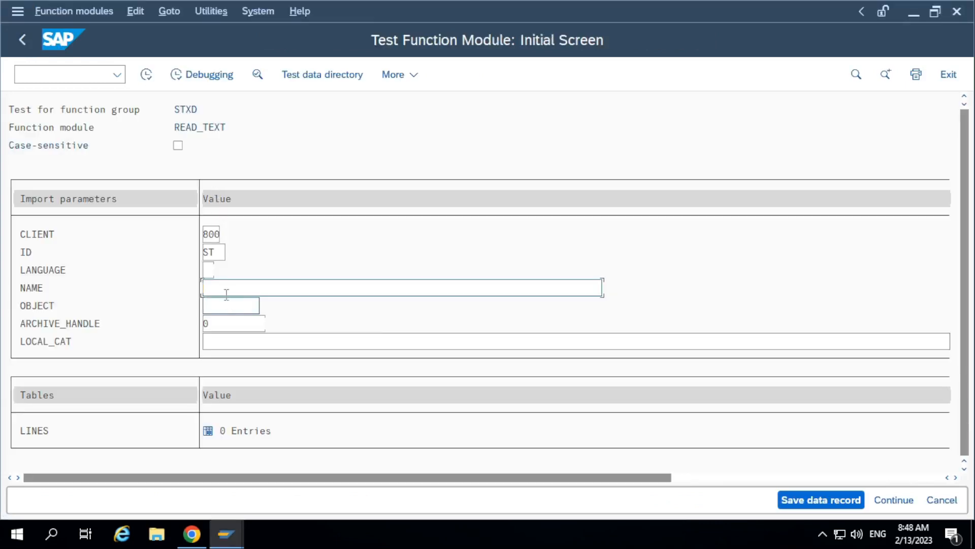
{"action": "key", "text": "ctrl+v"}
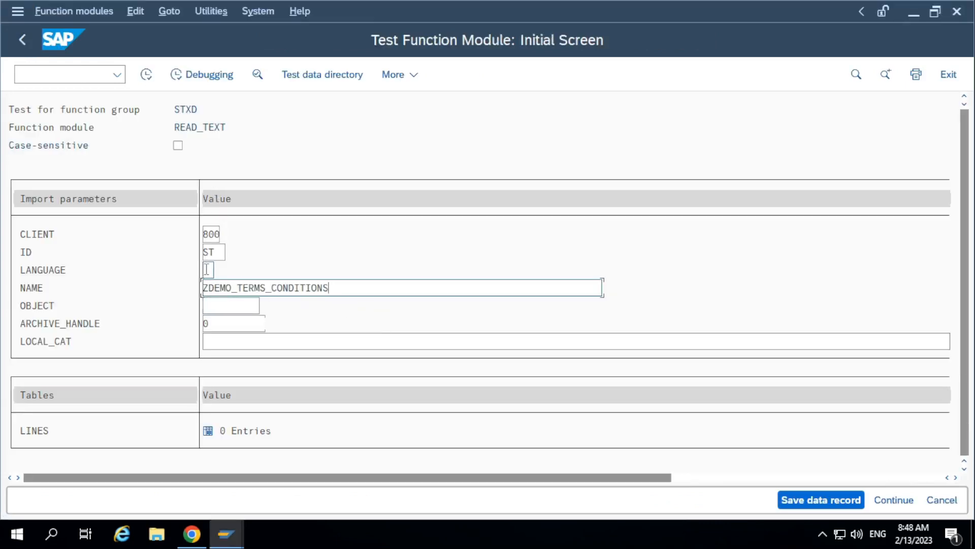
- Set the READ_TEXT test's LANGUAGE to EN and OBJECT to TEXT
{"action": "left_click", "coordinate": [207, 270]}
{"action": "type", "text": "EN"}
{"action": "left_click", "coordinate": [236, 305]}
{"action": "type", "text": "TEXT"}
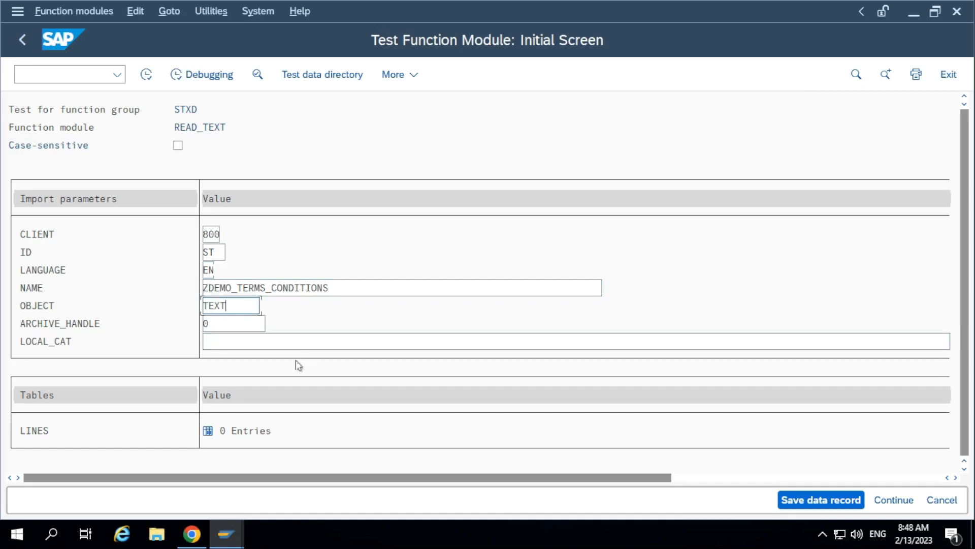
- Execute the READ_TEXT test and examine the returned entries of the LINES table
{"action": "left_click", "coordinate": [146, 74]}
{"action": "scroll", "coordinate": [636, 398], "scroll_direction": "down", "scroll_amount": 3}
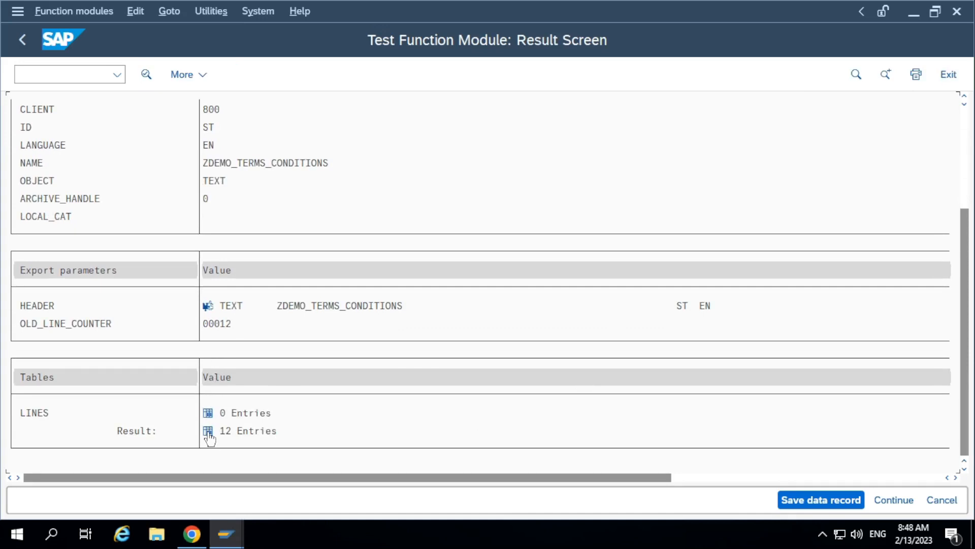
{"action": "left_click", "coordinate": [208, 430]}
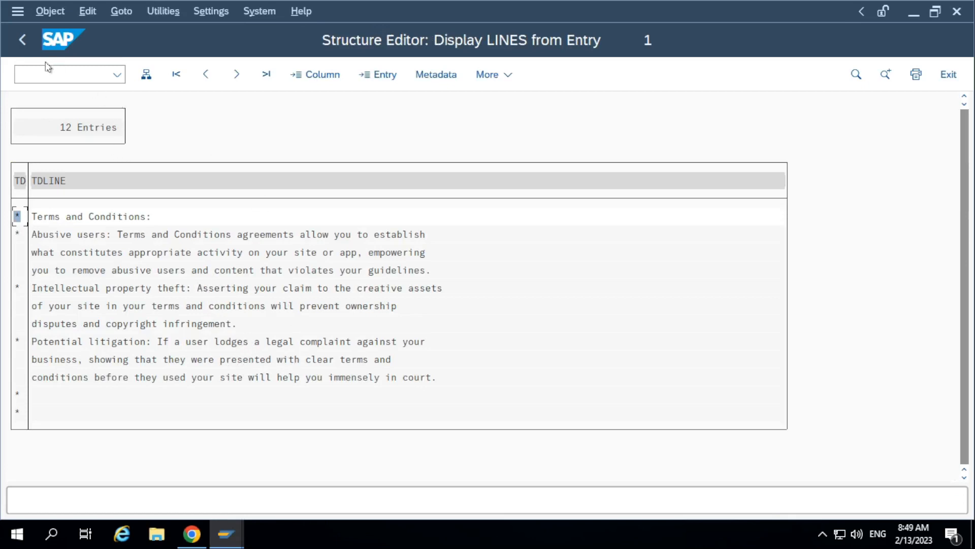
{"action": "left_click", "coordinate": [22, 47]}
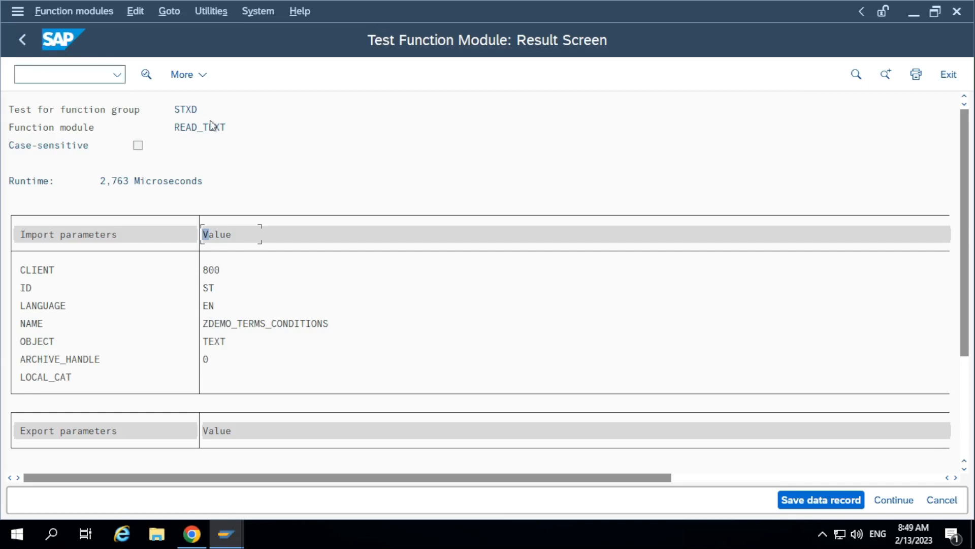
- Leave the function module test and examine the table parameters of READ_TEXT
{"action": "left_click", "coordinate": [21, 45]}
{"action": "left_click", "coordinate": [21, 46]}
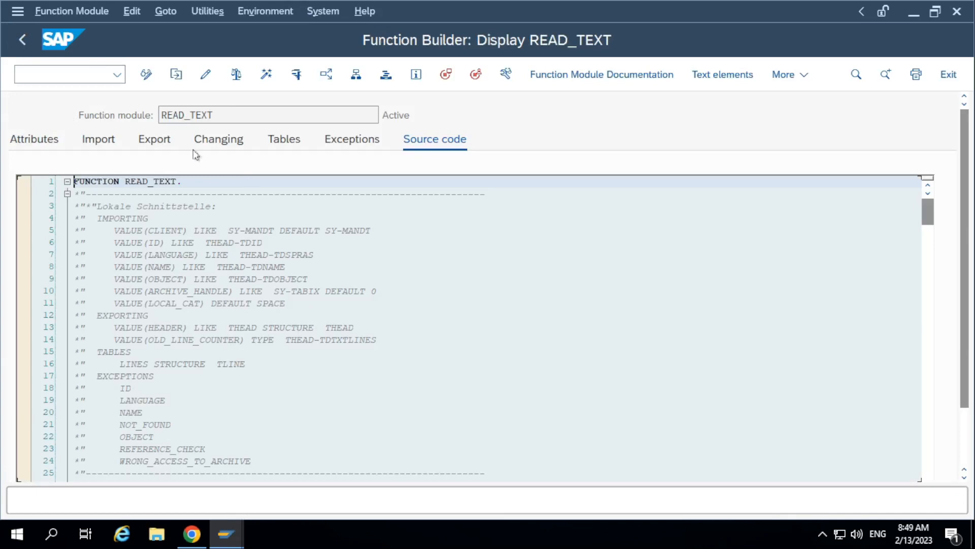
{"action": "left_click", "coordinate": [283, 141]}
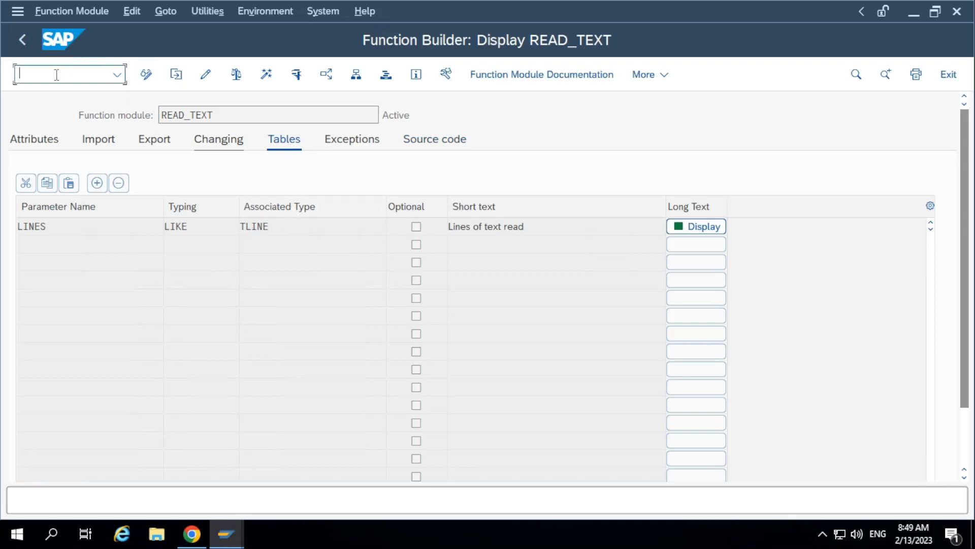
- Open transaction SE38 in a new session and start creating a program named ZDEMO_READ_TEXT
{"action": "type", "text": "/ose38"}
{"action": "key", "text": "Return"}
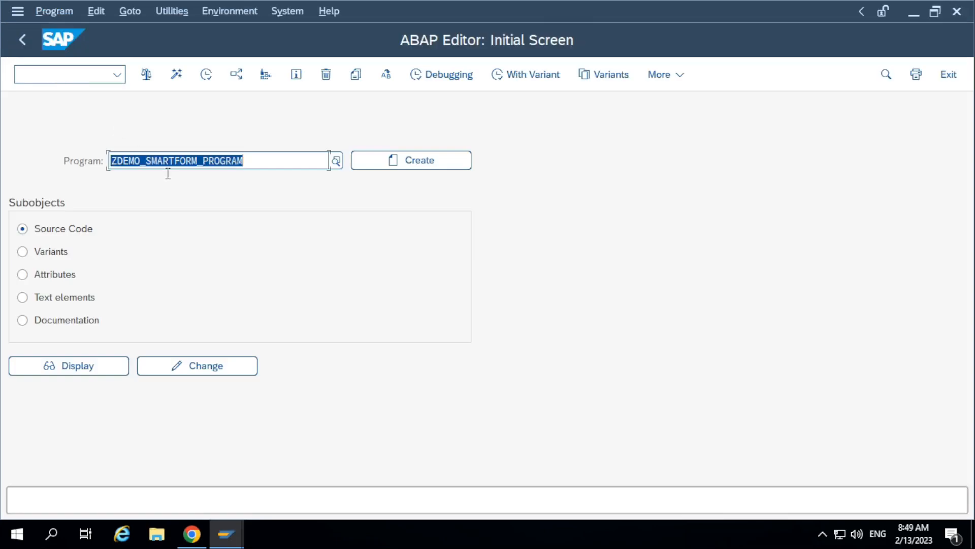
{"action": "left_click", "coordinate": [252, 161]}
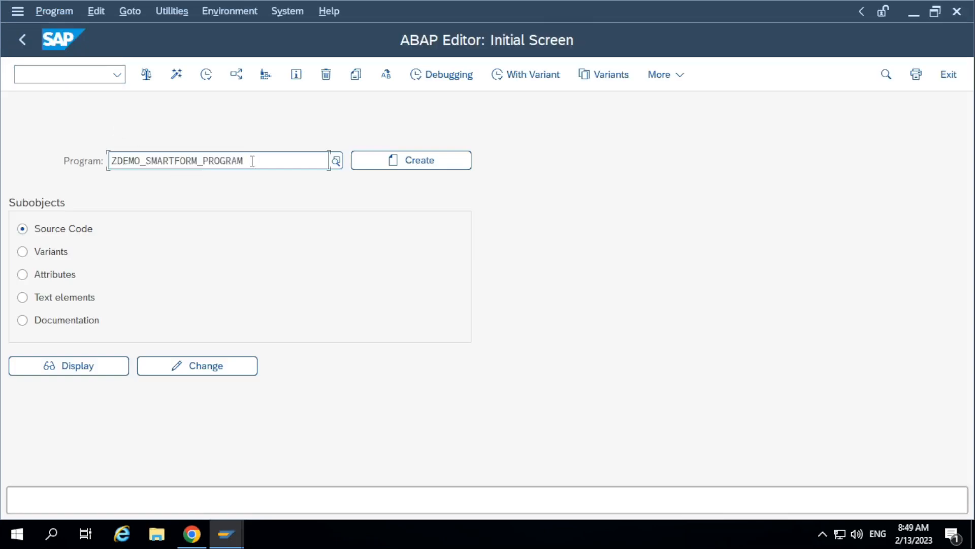
{"action": "key", "text": "BackSpace"}
{"action": "key", "text": "BackSpace"}
{"action": "key", "text": "BackSpace"}
{"action": "key", "text": "BackSpace"}
{"action": "key", "text": "BackSpace"}
{"action": "key", "text": "BackSpace"}
{"action": "key", "text": "BackSpace"}
{"action": "key", "text": "BackSpace"}
{"action": "key", "text": "BackSpace"}
{"action": "key", "text": "BackSpace"}
{"action": "key", "text": "BackSpace"}
{"action": "key", "text": "BackSpace"}
{"action": "key", "text": "BackSpace"}
{"action": "key", "text": "BackSpace"}
{"action": "key", "text": "BackSpace"}
{"action": "key", "text": "BackSpace"}
{"action": "key", "text": "BackSpace"}
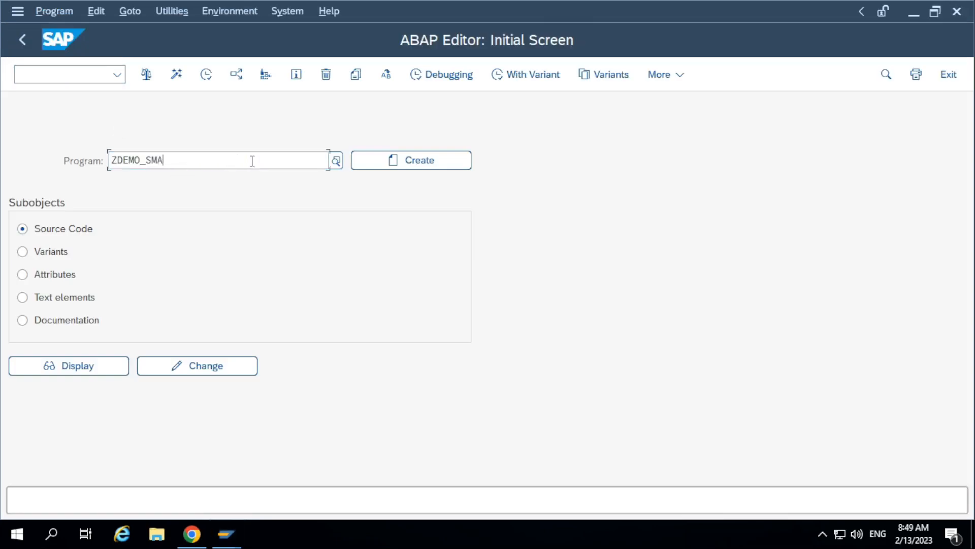
{"action": "type", "text": "READ_TEXT"}
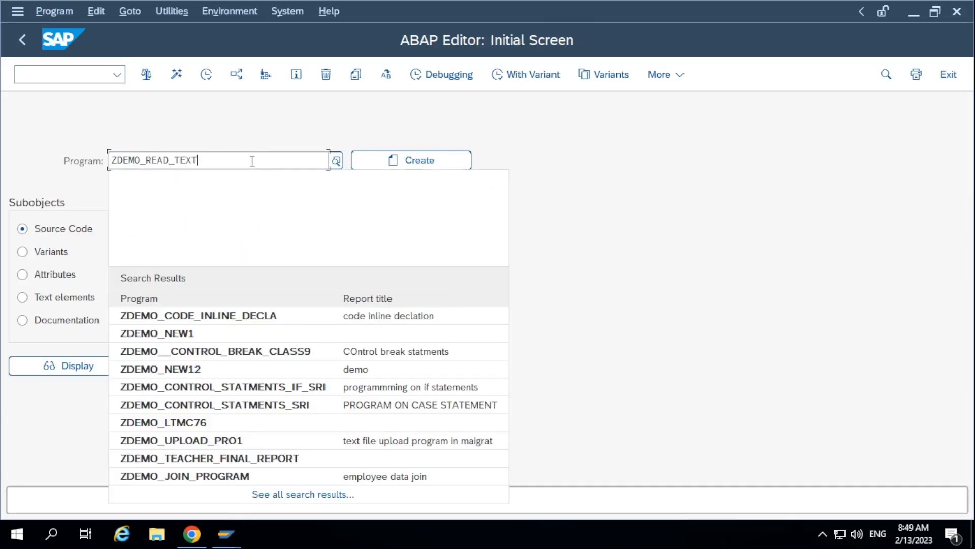
{"action": "left_click", "coordinate": [398, 161]}
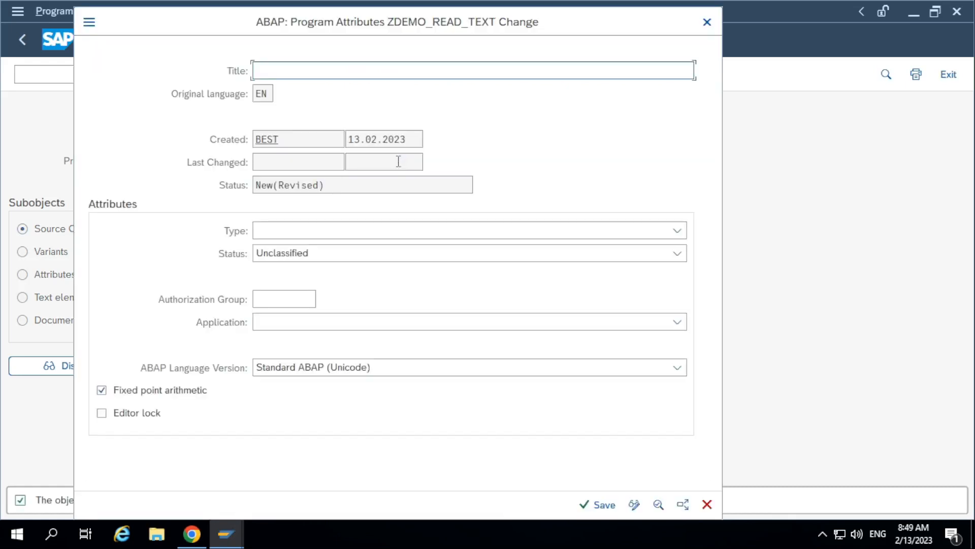
- Title the program Read Standard Text, set its type to Executable program and save the attributes
{"action": "type", "text": "T"}
{"action": "key", "text": "BackSpace"}
{"action": "type", "text": "Read S"}
{"action": "key", "text": "BackSpace"}
{"action": "key", "text": "BackSpace"}
{"action": "type", "text": "Standard Text"}
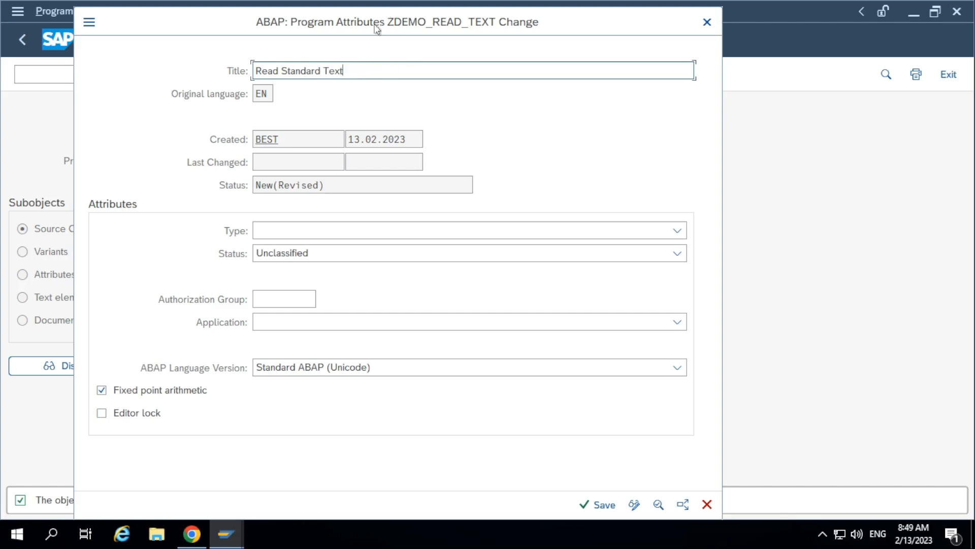
{"action": "left_click_drag", "start_coordinate": [379, 30], "coordinate": [595, 104]}
{"action": "left_click_drag", "start_coordinate": [444, 72], "coordinate": [378, 58]}
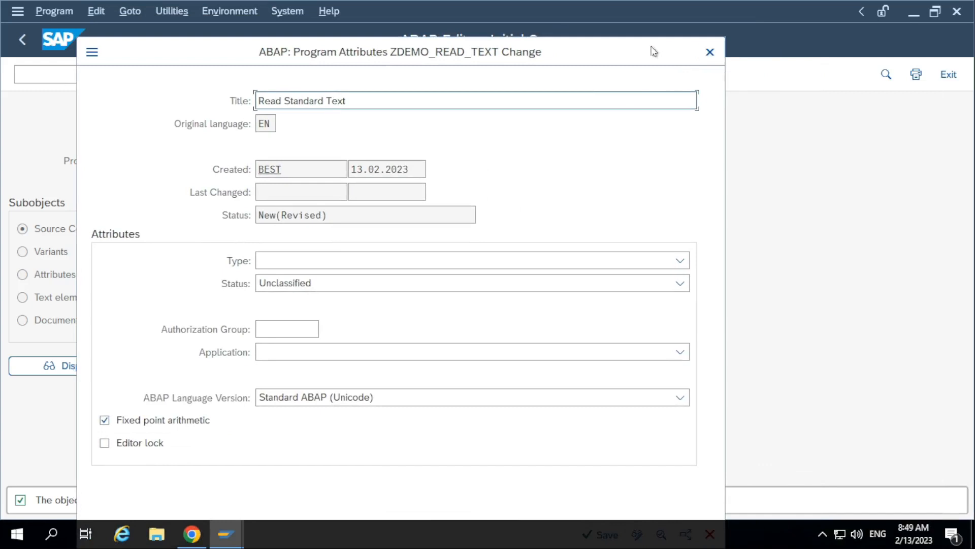
{"action": "left_click_drag", "start_coordinate": [600, 49], "coordinate": [663, 49]}
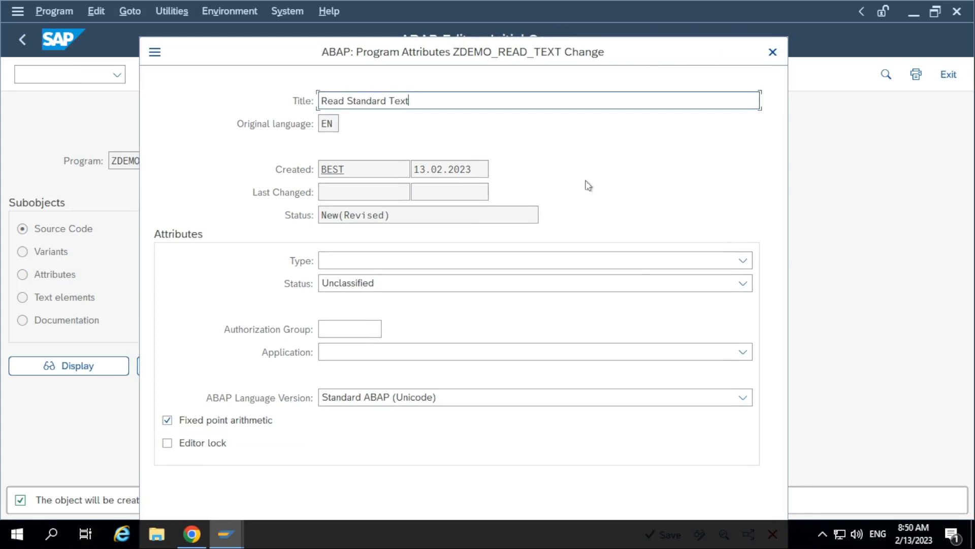
{"action": "left_click", "coordinate": [635, 261]}
{"action": "left_click", "coordinate": [515, 280]}
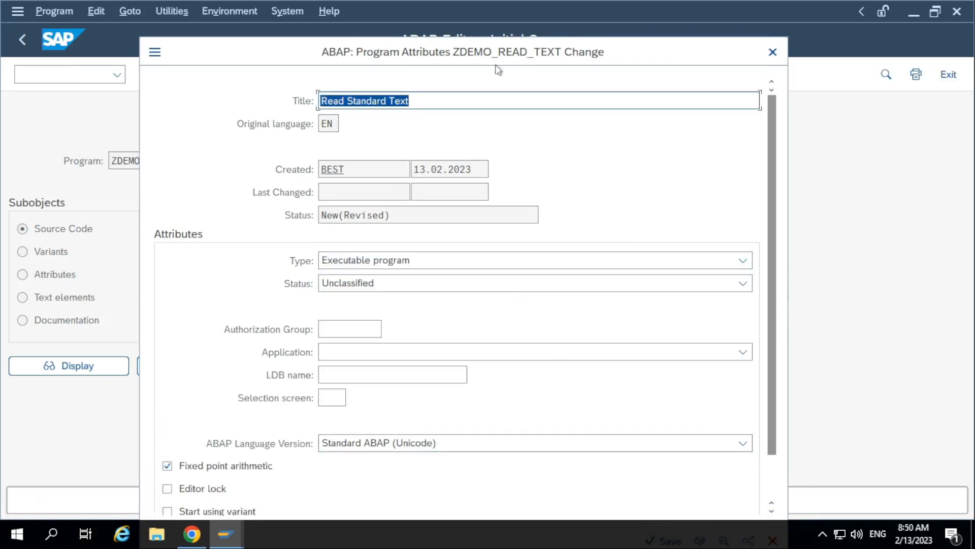
{"action": "left_click", "coordinate": [657, 507]}
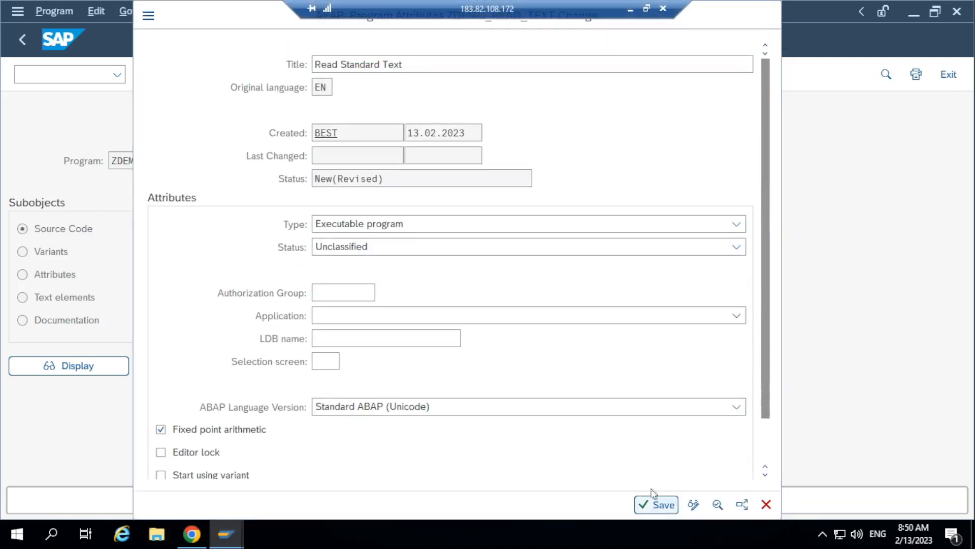
- Store program ZDEMO_READ_TEXT as a local object, dismissing the error dialog about the missing package
{"action": "left_click", "coordinate": [376, 472]}
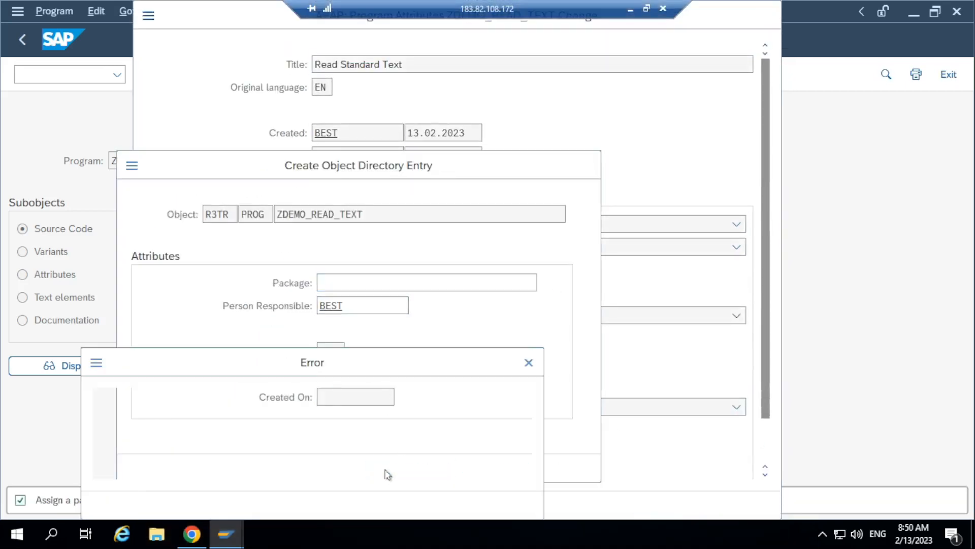
{"action": "left_click", "coordinate": [527, 362]}
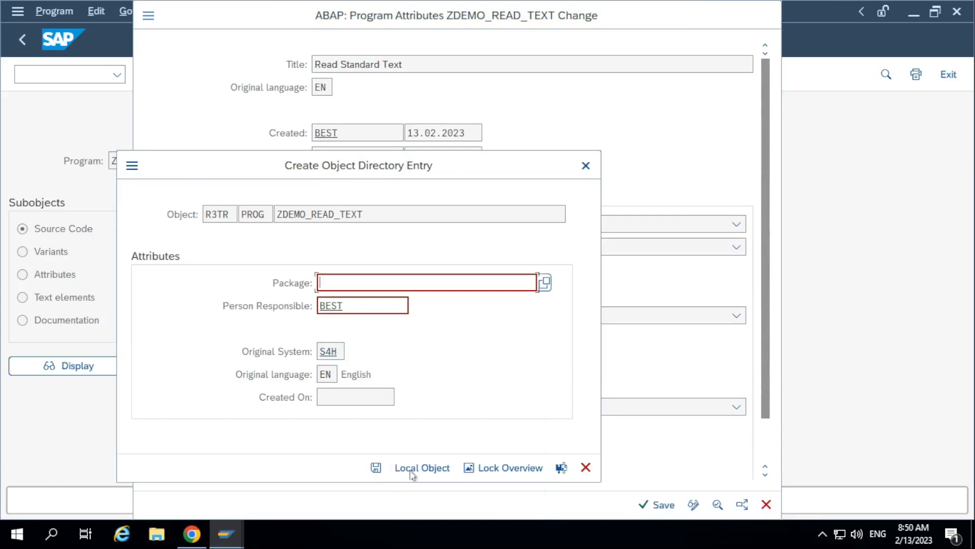
{"action": "left_click", "coordinate": [414, 466]}
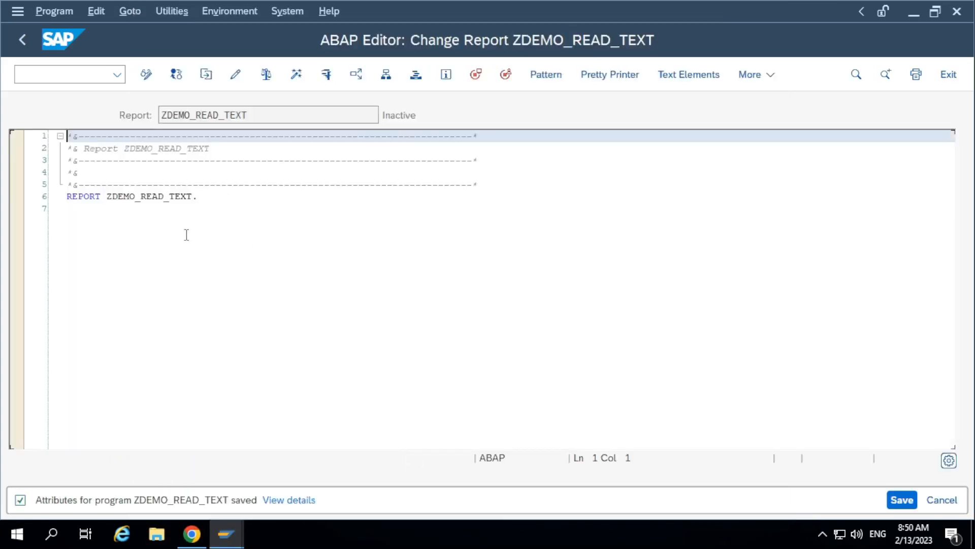
- Add an INITIALIZATION event below the REPORT statement, followed by a blank line
{"action": "left_click", "coordinate": [214, 210]}
{"action": "key", "text": "Return"}
{"action": "type", "text": "ini"}
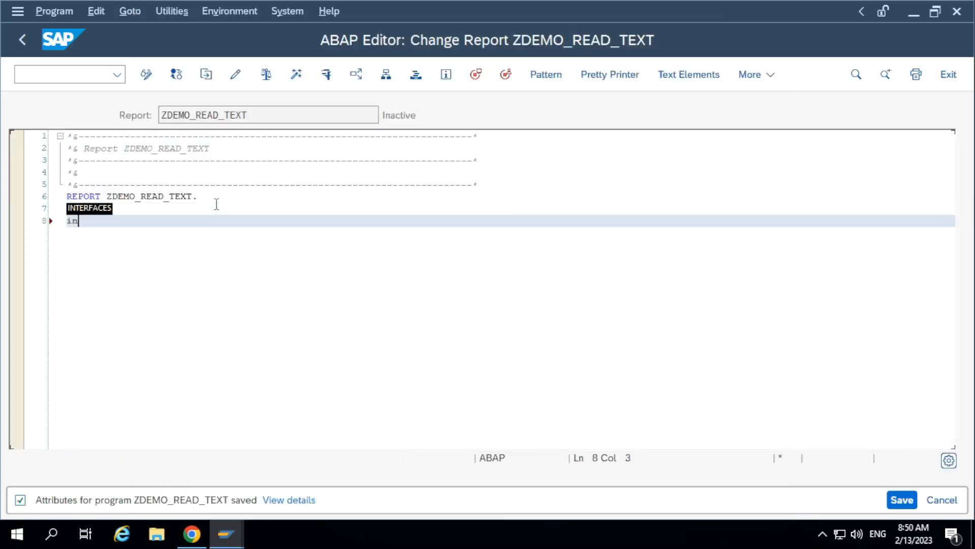
{"action": "key", "text": "Tab"}
{"action": "type", "text": "."}
{"action": "key", "text": "Return"}
{"action": "key", "text": "Return"}
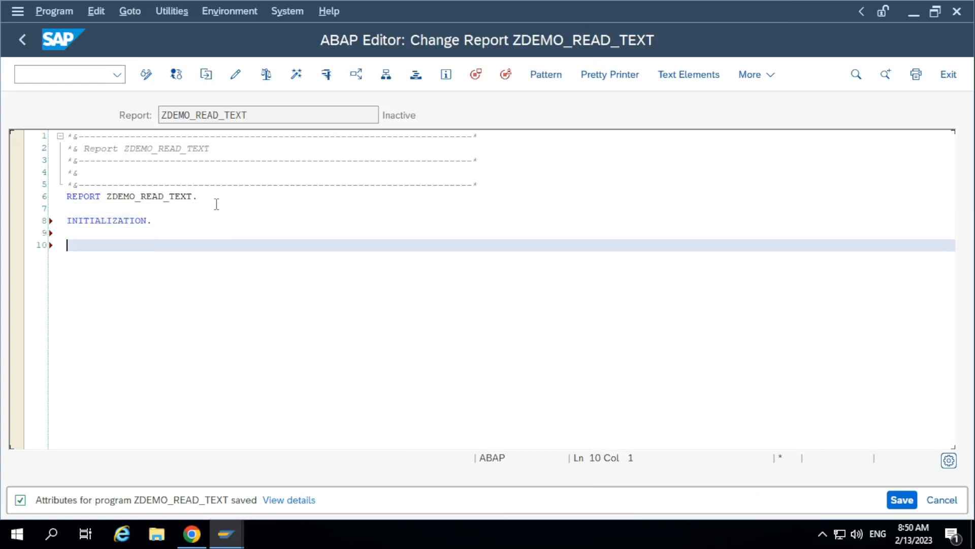
- Add an AT SELECTION-SCREEN event below INITIALIZATION, followed by blank lines
{"action": "type", "text": "at"}
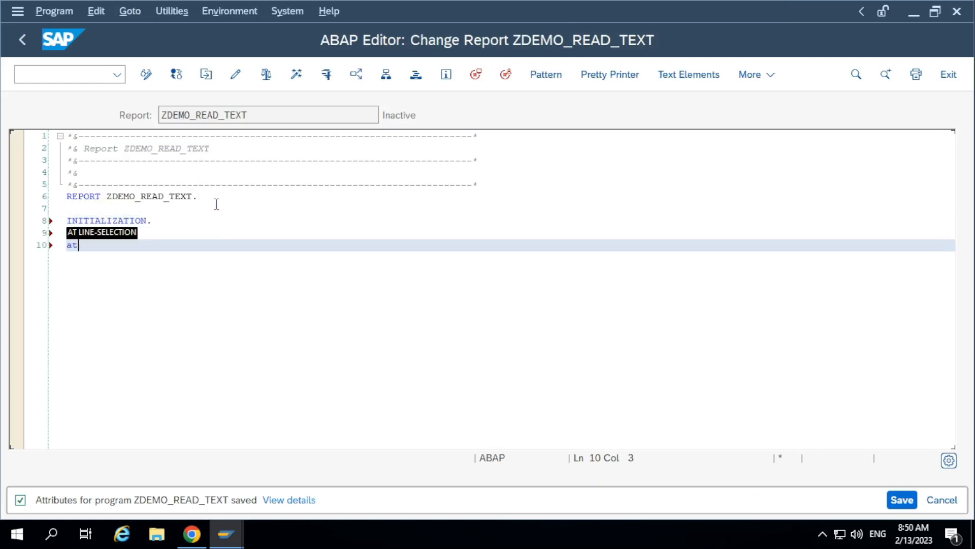
{"action": "type", "text": " s"}
{"action": "key", "text": "Tab"}
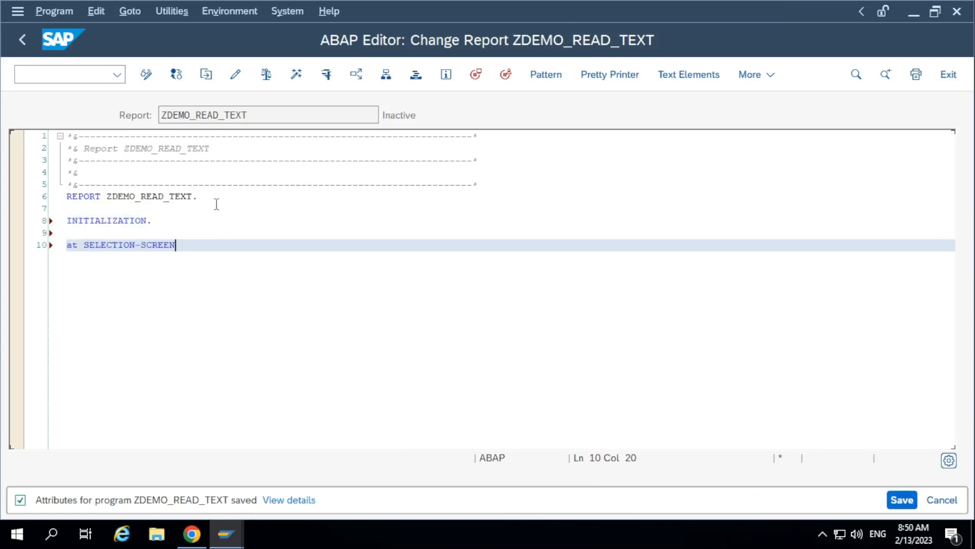
{"action": "type", "text": "."}
{"action": "key", "text": "Return"}
{"action": "key", "text": "Return"}
{"action": "key", "text": "Return"}
- Add a START-OF-SELECTION event below AT SELECTION-SCREEN and format the source code with Pretty Printer
{"action": "type", "text": "sta"}
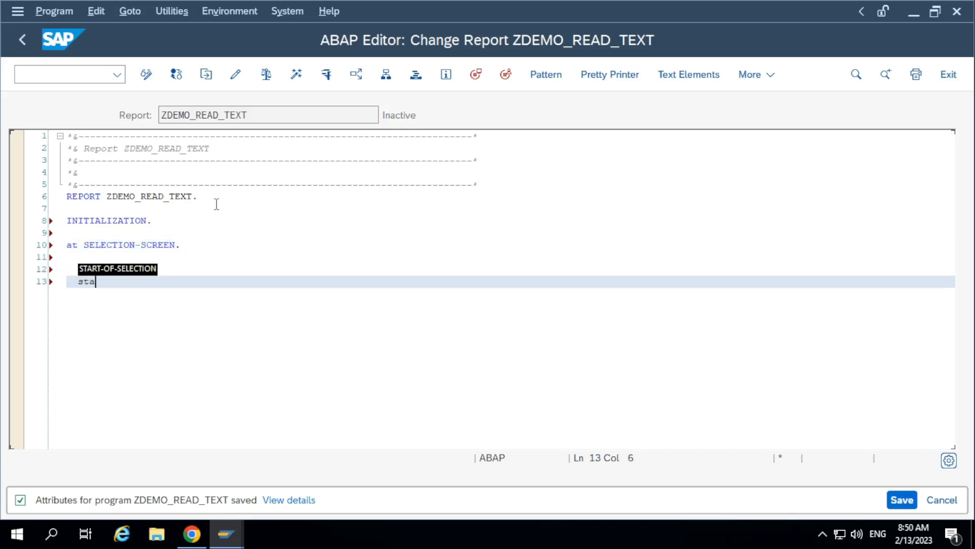
{"action": "key", "text": "Tab"}
{"action": "type", "text": "."}
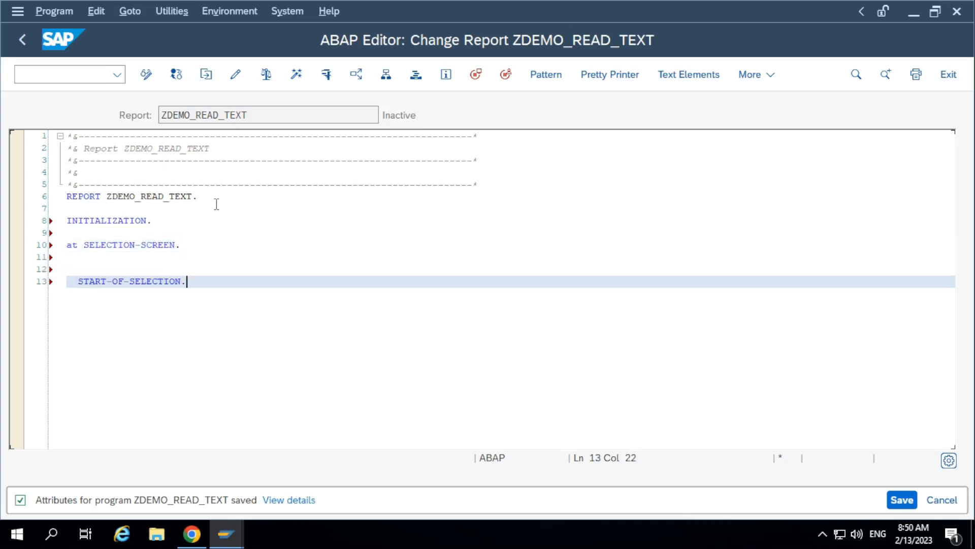
{"action": "key", "text": "Return"}
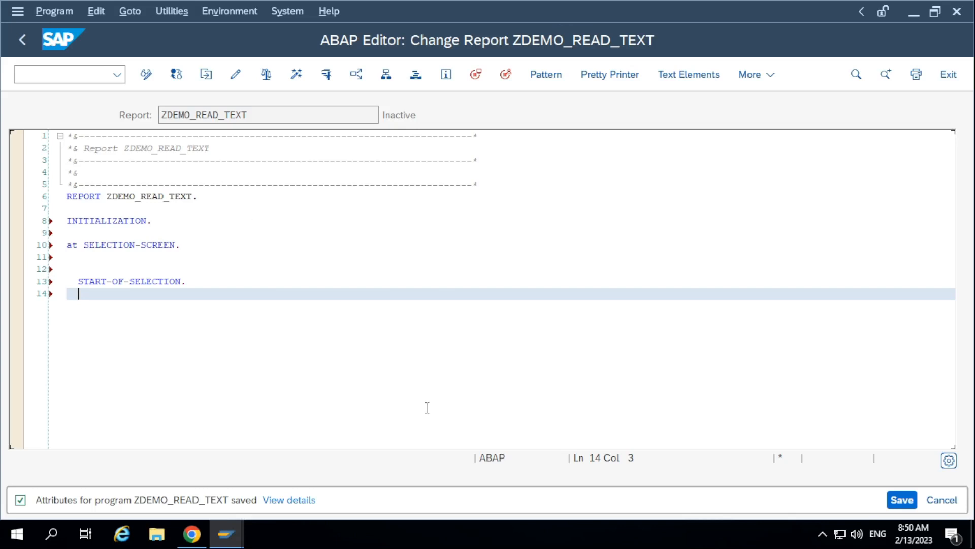
{"action": "left_click", "coordinate": [610, 74]}
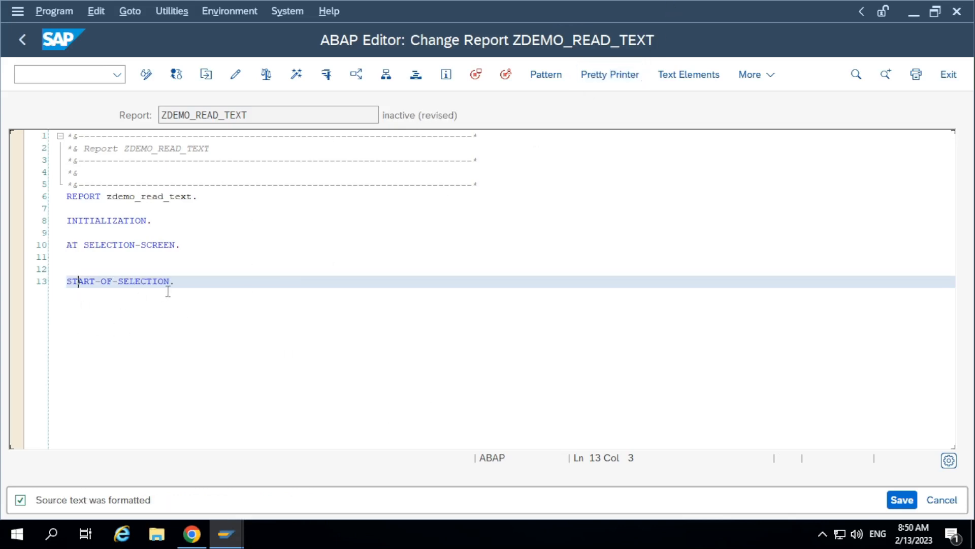
- Insert a CALL FUNCTION pattern for READ_TEXT below START-OF-SELECTION, separated by a blank line
{"action": "left_click", "coordinate": [193, 284]}
{"action": "key", "text": "Return"}
{"action": "key", "text": "Return"}
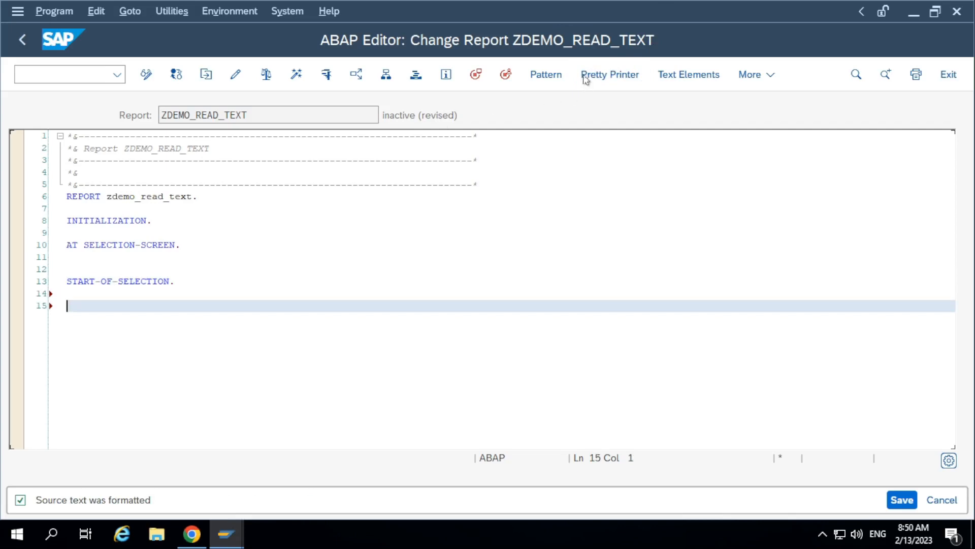
{"action": "left_click", "coordinate": [544, 74]}
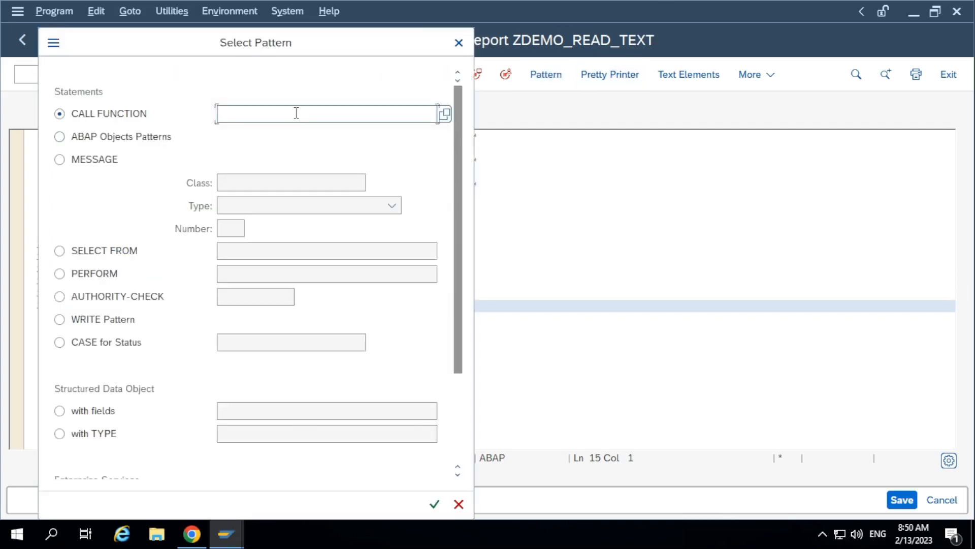
{"action": "type", "text": "read_text"}
{"action": "left_click", "coordinate": [433, 504]}
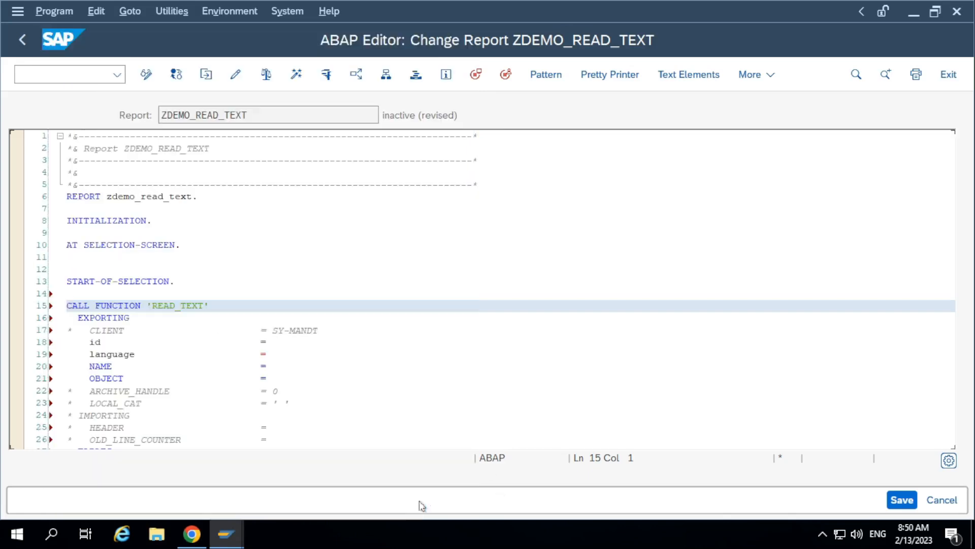
{"action": "scroll", "coordinate": [352, 422], "scroll_direction": "down", "scroll_amount": 5}
{"action": "scroll", "coordinate": [283, 300], "scroll_direction": "up", "scroll_amount": 4}
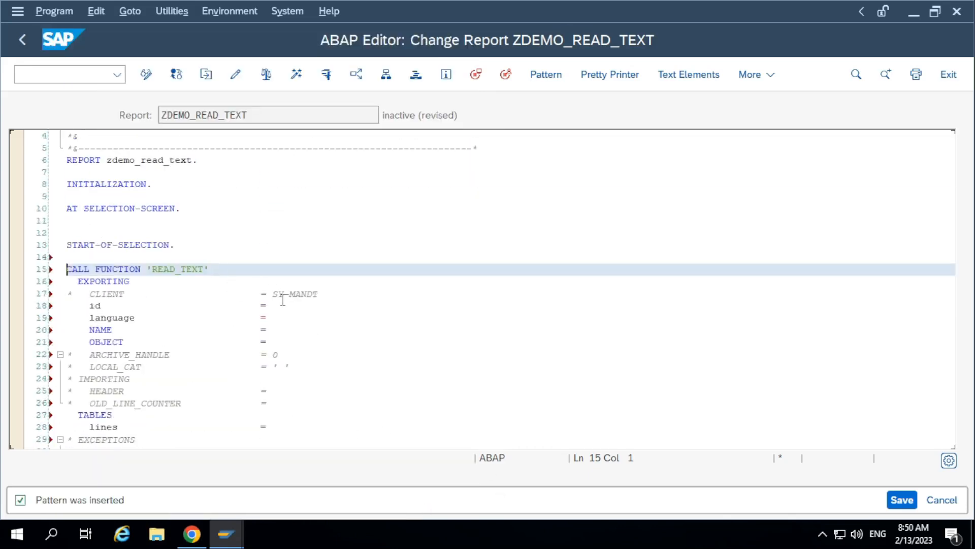
- Uncomment the CLIENT parameter and set id to 'ST', checking it against the Text ID in the standard text request session
{"action": "left_click", "coordinate": [301, 295]}
{"action": "key", "text": "ctrl+greater"}
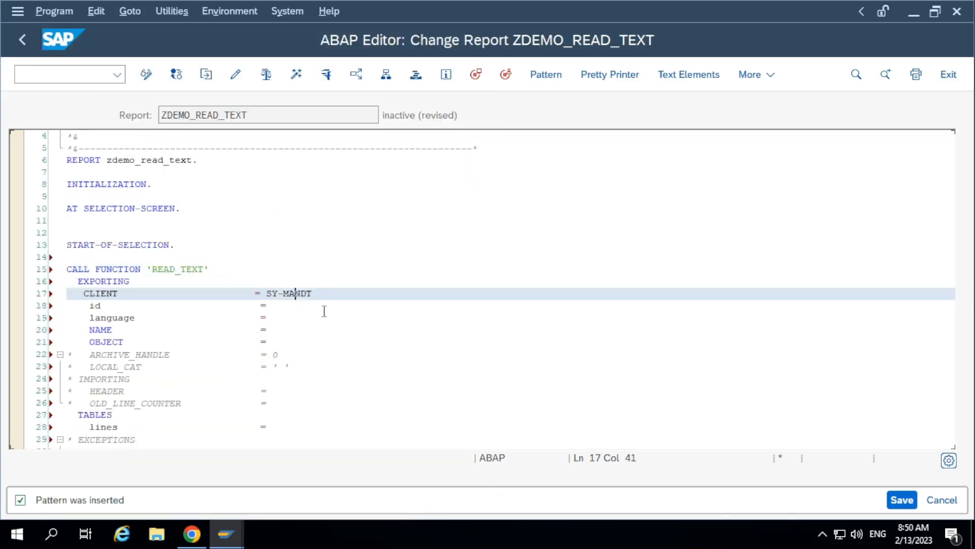
{"action": "left_click", "coordinate": [349, 305]}
{"action": "left_click", "coordinate": [349, 296]}
{"action": "left_click", "coordinate": [347, 305]}
{"action": "type", "text": "'ST"}
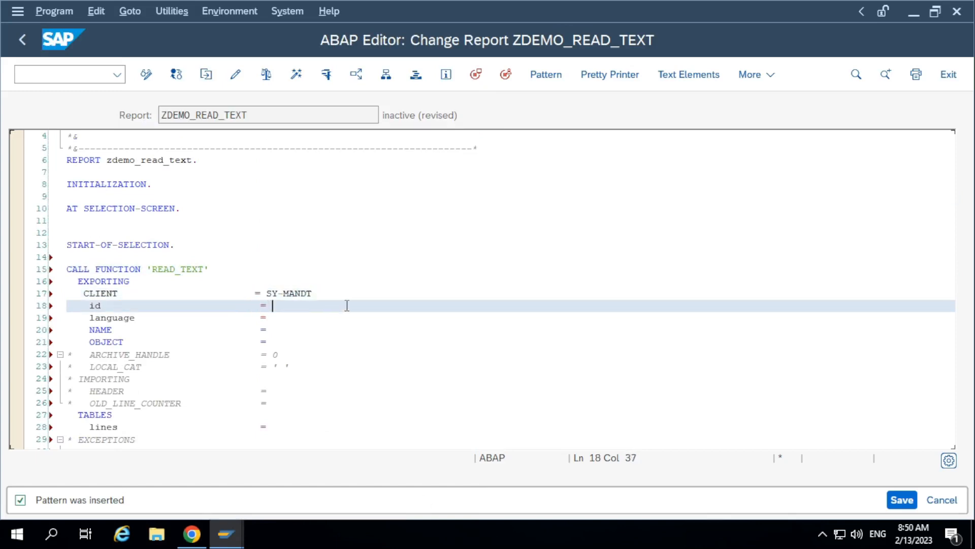
{"action": "type", "text": "'"}
{"action": "left_click", "coordinate": [224, 534]}
{"action": "left_click", "coordinate": [198, 482]}
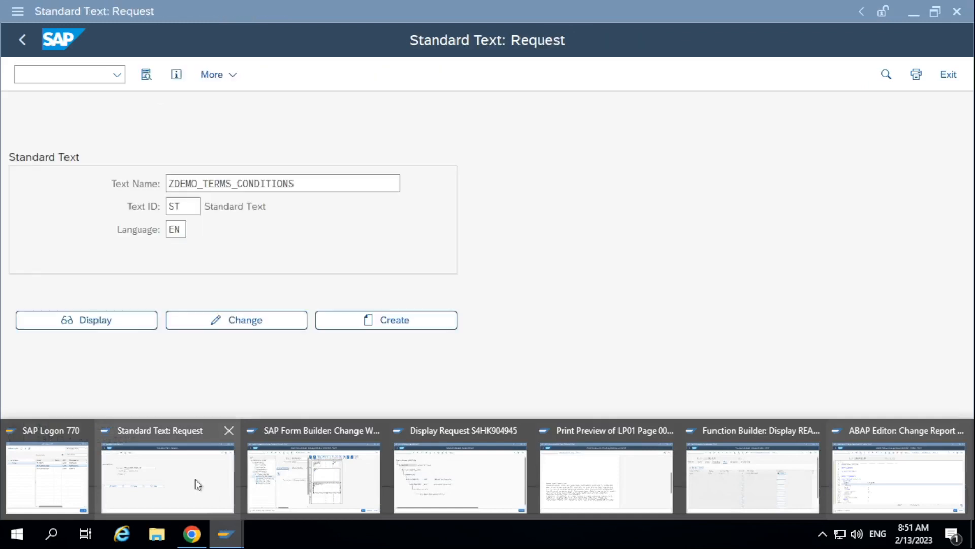
{"action": "left_click", "coordinate": [175, 209]}
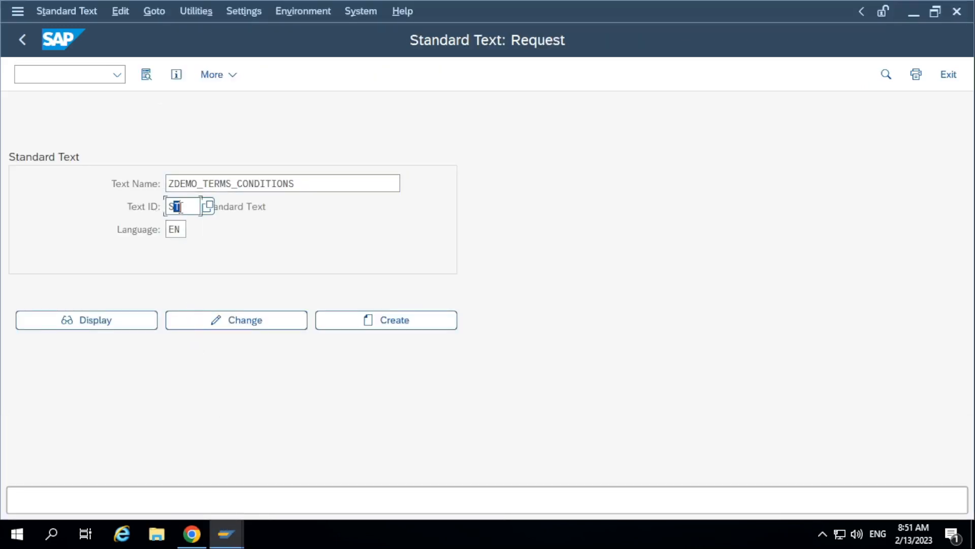
{"action": "left_click_drag", "start_coordinate": [190, 207], "coordinate": [164, 206]}
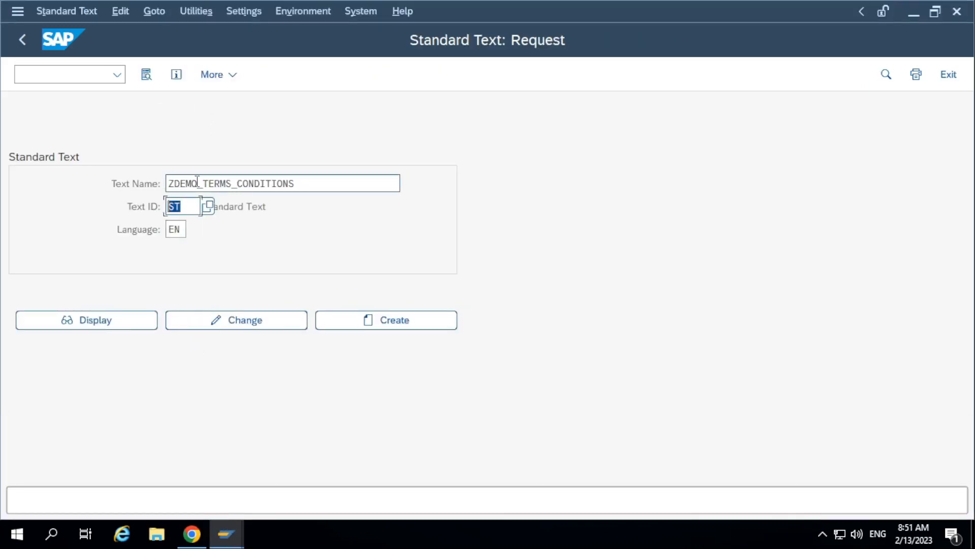
{"action": "key", "text": "alt+Tab"}
- Set language to sy-langu and NAME to 'ZDEMO_TERMS_CONDITIONS', copying the text name from the standard text request session
{"action": "left_click", "coordinate": [288, 315]}
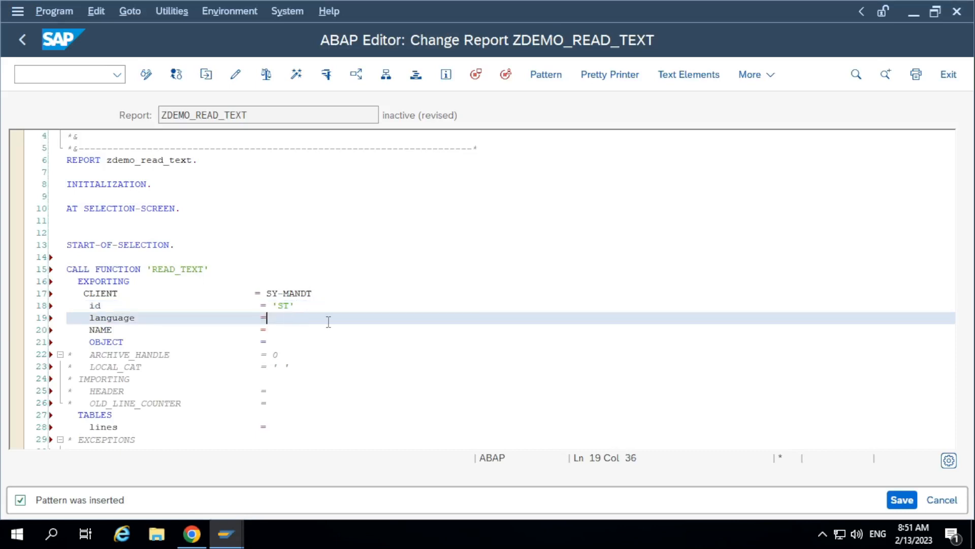
{"action": "type", "text": "sy-langu"}
{"action": "left_click", "coordinate": [301, 330]}
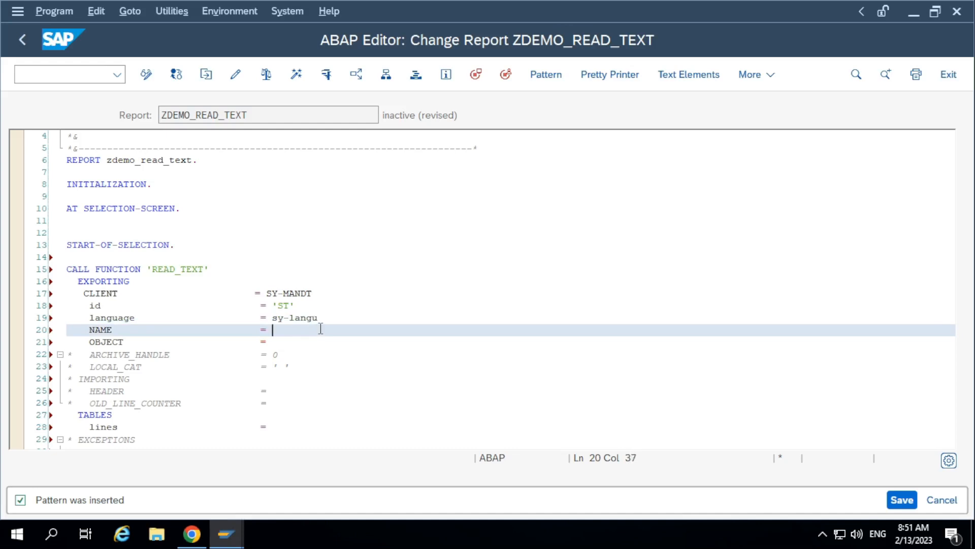
{"action": "type", "text": "'"}
{"action": "key", "text": "alt+Tab"}
{"action": "left_click_drag", "start_coordinate": [321, 179], "coordinate": [33, 188]}
{"action": "key", "text": "ctrl+c"}
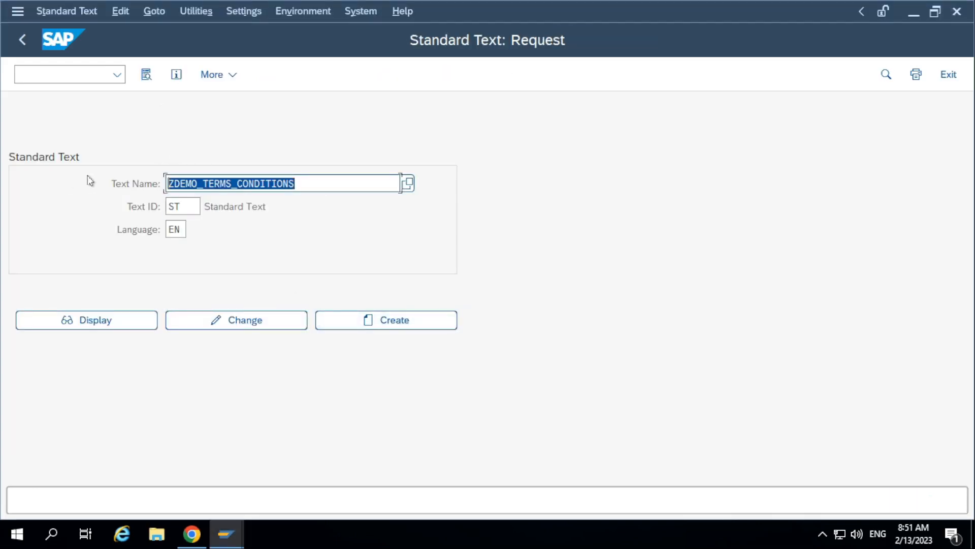
{"action": "key", "text": "alt+Tab"}
{"action": "key", "text": "ctrl+v"}
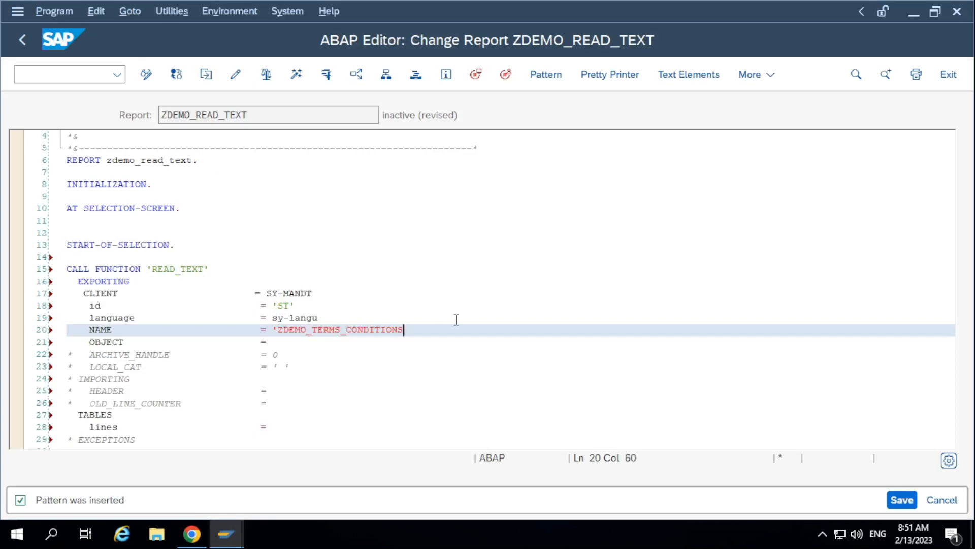
{"action": "type", "text": "'"}
- Set the OBJECT parameter to 'TEXT' and check the READ_TEXT function module in its own session before returning to the program
{"action": "left_click", "coordinate": [343, 343]}
{"action": "type", "text": "'TEXT"}
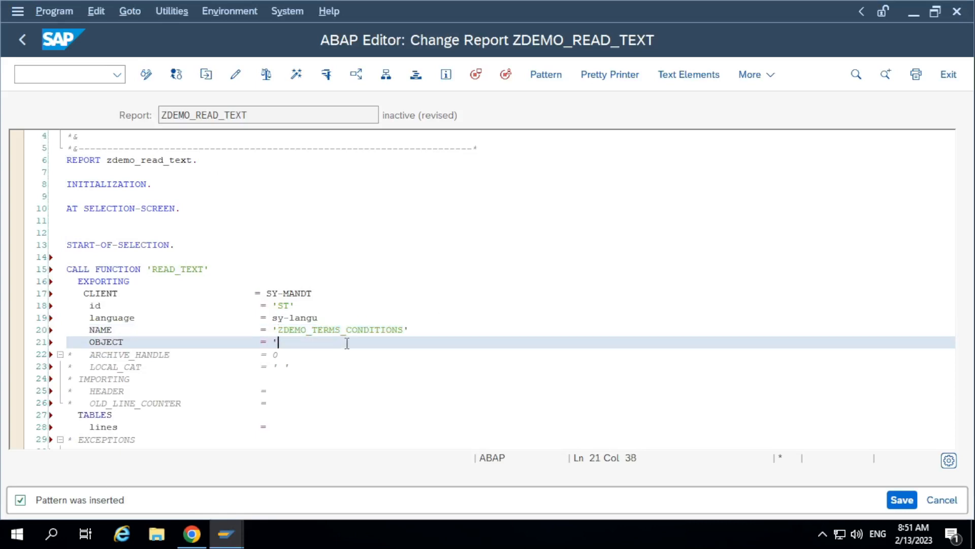
{"action": "type", "text": "'"}
{"action": "key", "text": "alt+Tab"}
{"action": "key", "text": "alt+Tab"}
{"action": "key", "text": "alt+Tab"}
{"action": "key", "text": "Tab"}
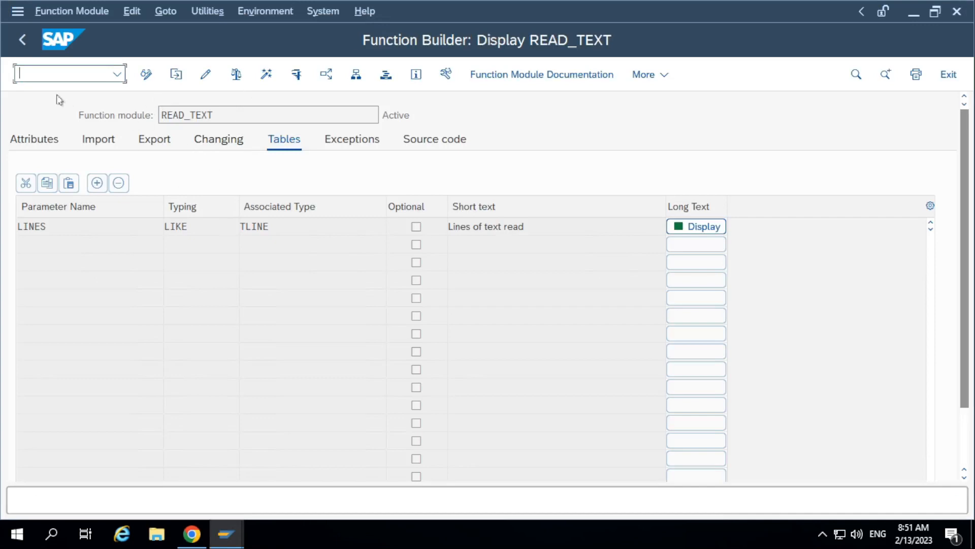
{"action": "key", "text": "alt+Tab"}
{"action": "key", "text": "alt+Tab"}
{"action": "key", "text": "Tab"}
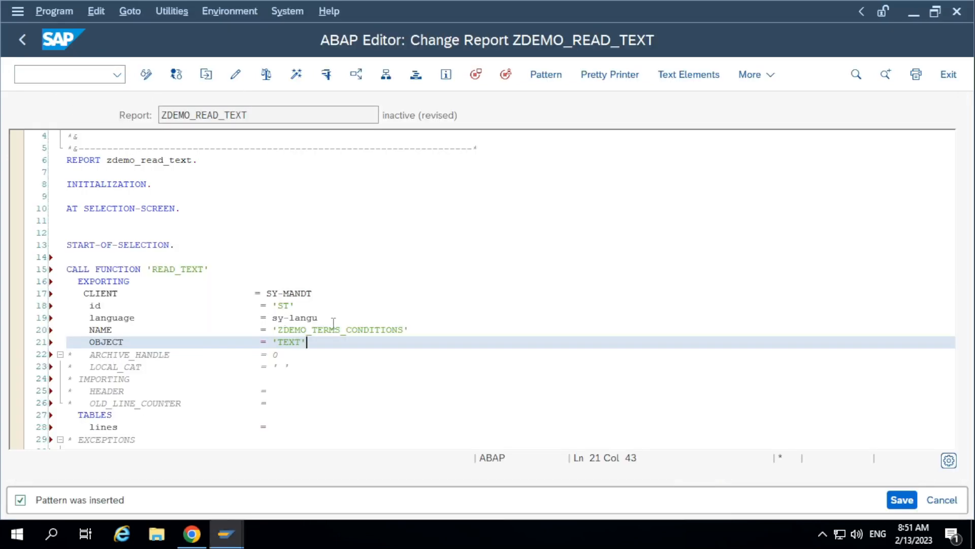
- Uncomment the EXCEPTIONS block of the READ_TEXT call, from ID to OTHERS, and save the program
{"action": "left_click", "coordinate": [307, 366]}
{"action": "scroll", "coordinate": [350, 379], "scroll_direction": "down", "scroll_amount": 3}
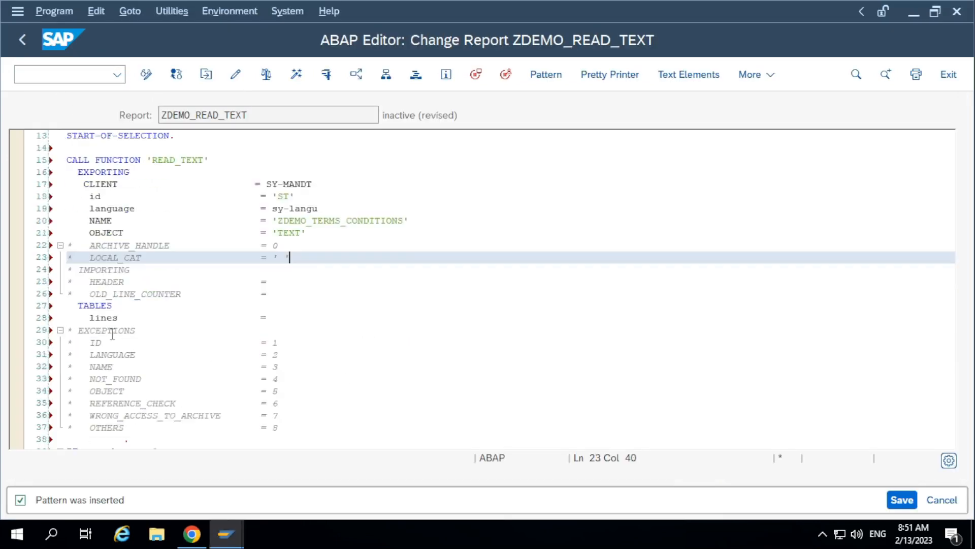
{"action": "left_click_drag", "start_coordinate": [109, 331], "coordinate": [152, 388]}
{"action": "key", "text": "ctrl+greater"}
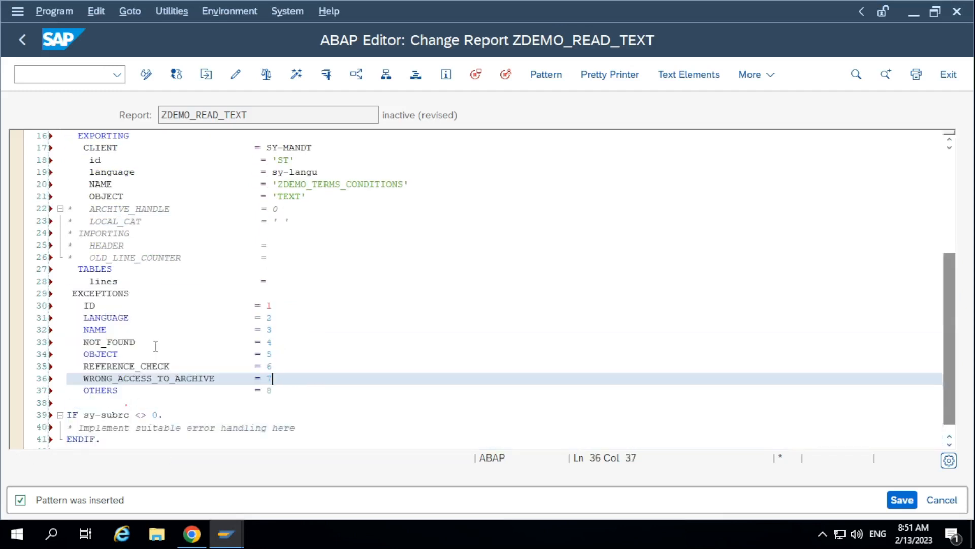
{"action": "left_click_drag", "start_coordinate": [91, 280], "coordinate": [282, 281]}
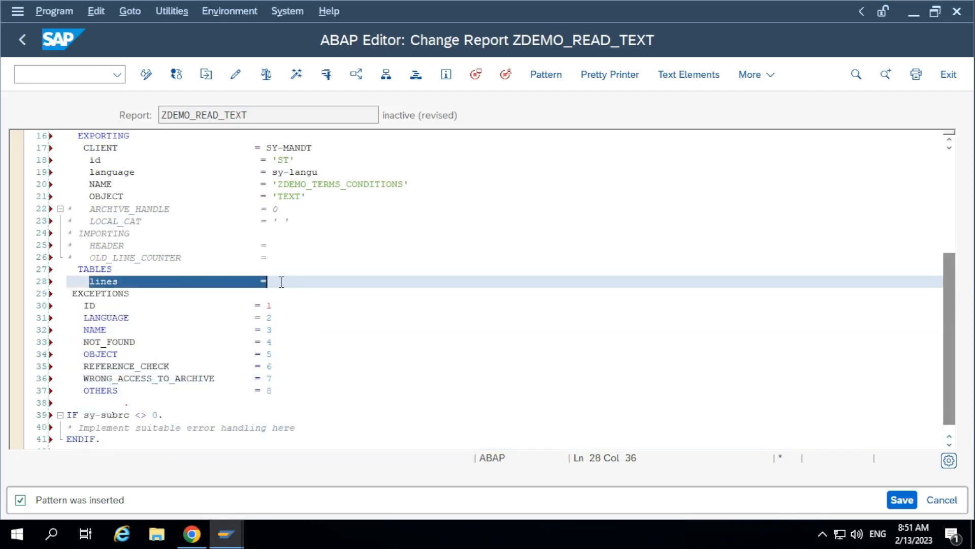
{"action": "left_click", "coordinate": [320, 282]}
{"action": "key", "text": "ctrl+s"}
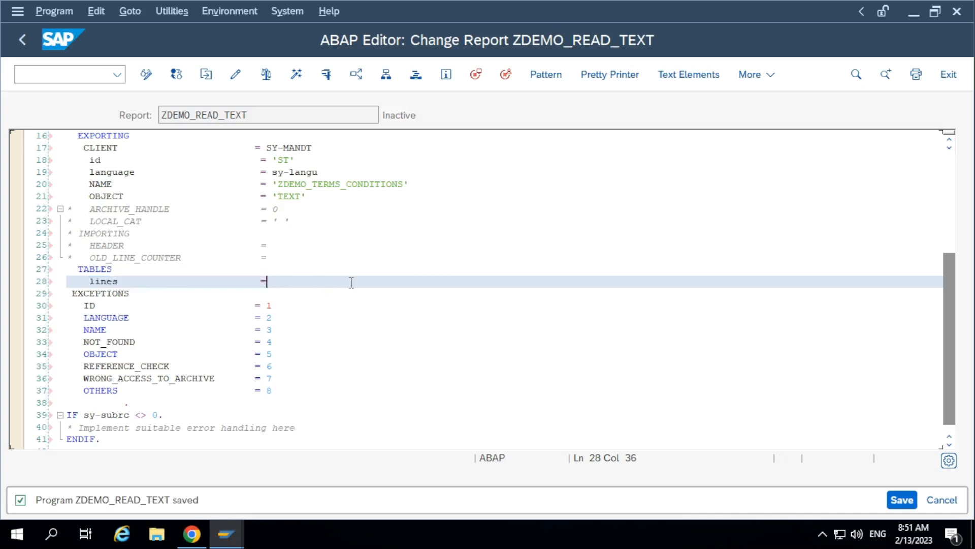
- Examine the LINES table parameter of READ_TEXT and the components of its associated type TLINE, returning to the program
{"action": "double_click", "coordinate": [182, 272]}
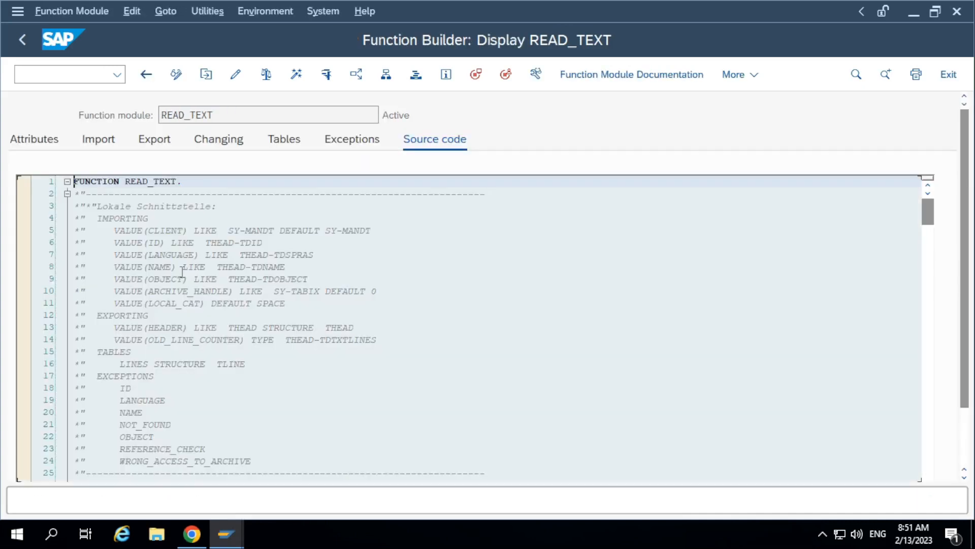
{"action": "left_click", "coordinate": [278, 138]}
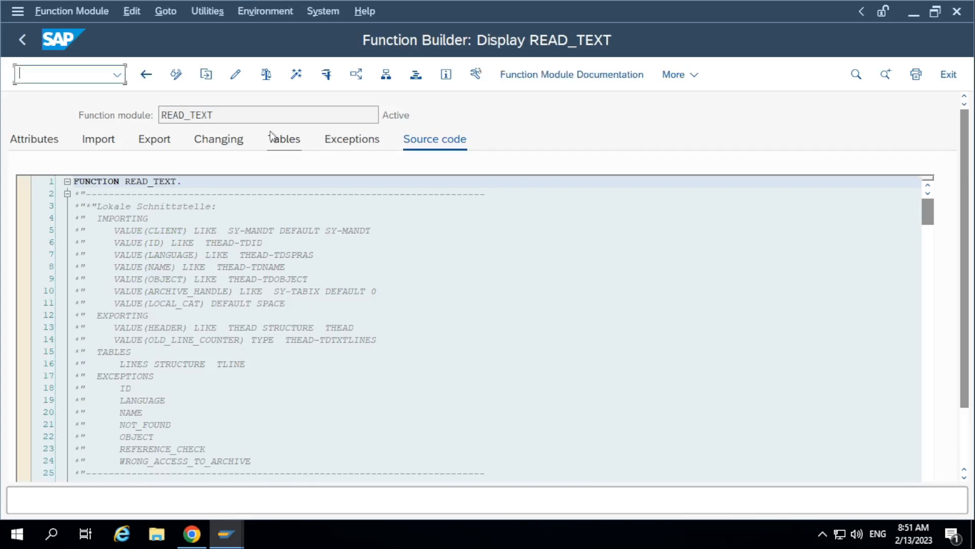
{"action": "left_click_drag", "start_coordinate": [59, 230], "coordinate": [18, 225]}
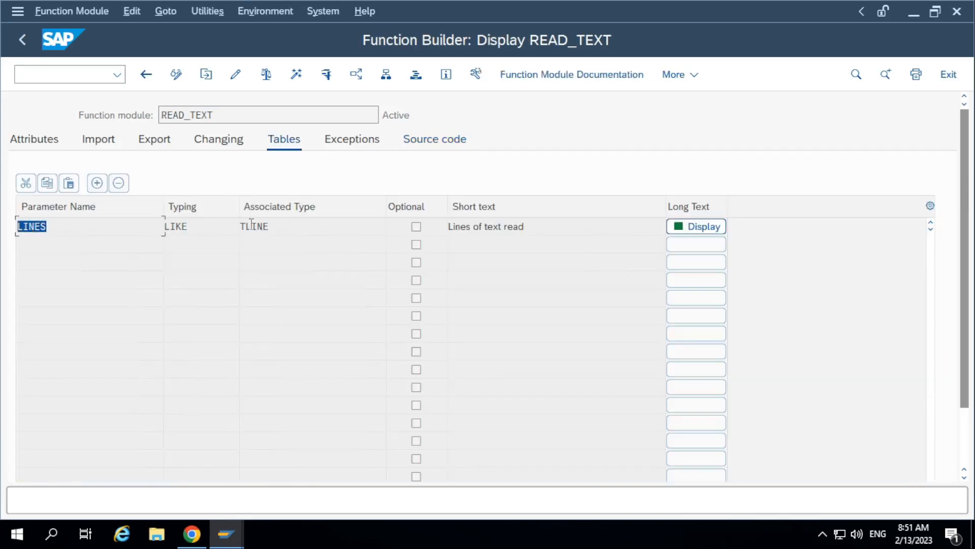
{"action": "left_click_drag", "start_coordinate": [294, 229], "coordinate": [143, 228]}
{"action": "left_click", "coordinate": [240, 228]}
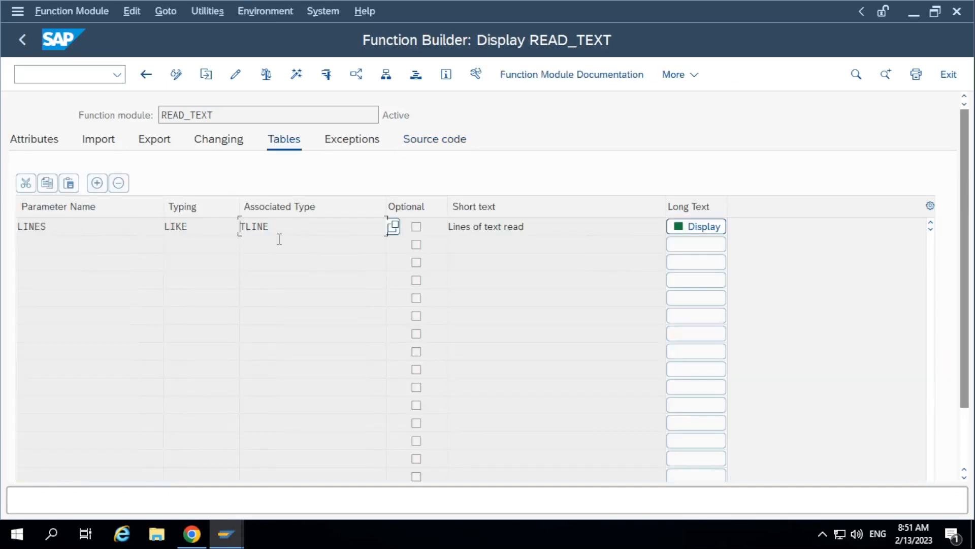
{"action": "double_click", "coordinate": [261, 228]}
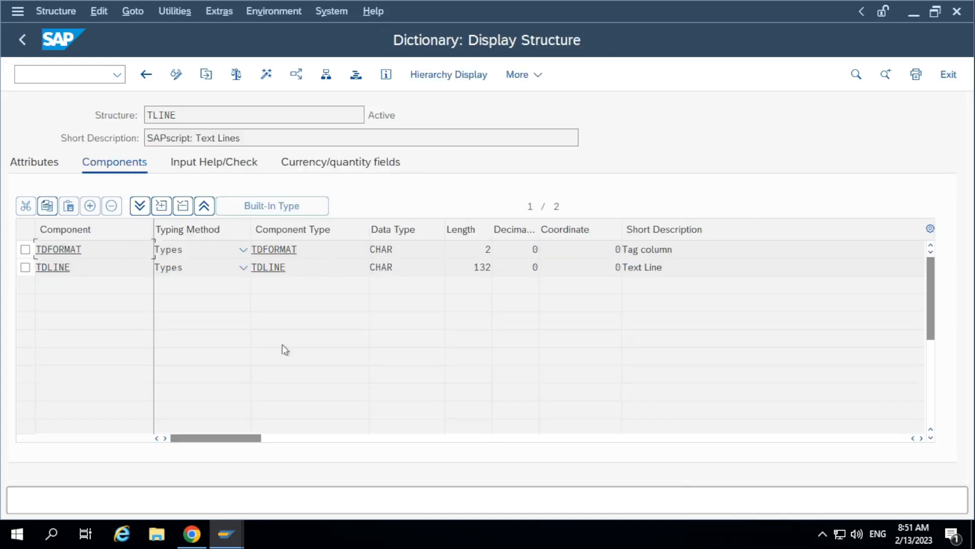
{"action": "left_click", "coordinate": [22, 40]}
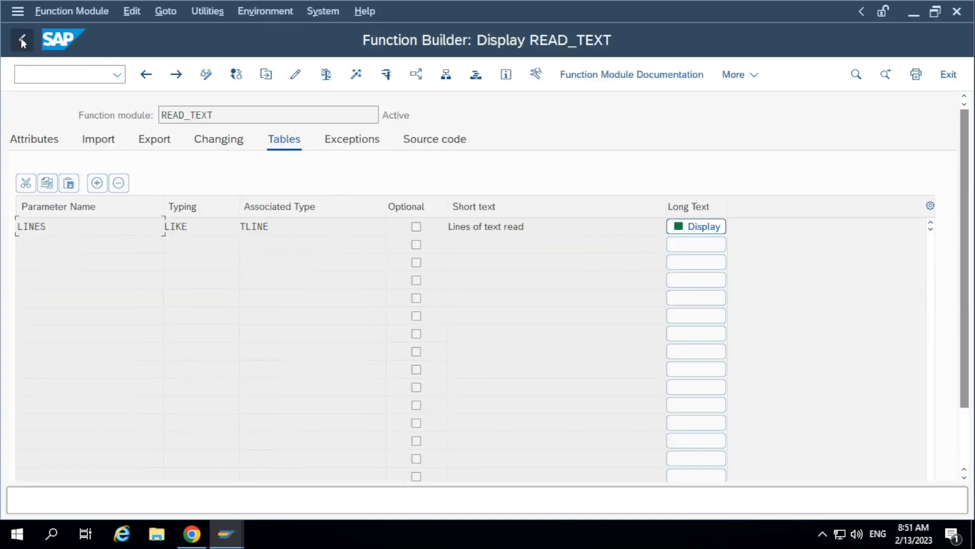
{"action": "left_click", "coordinate": [22, 40]}
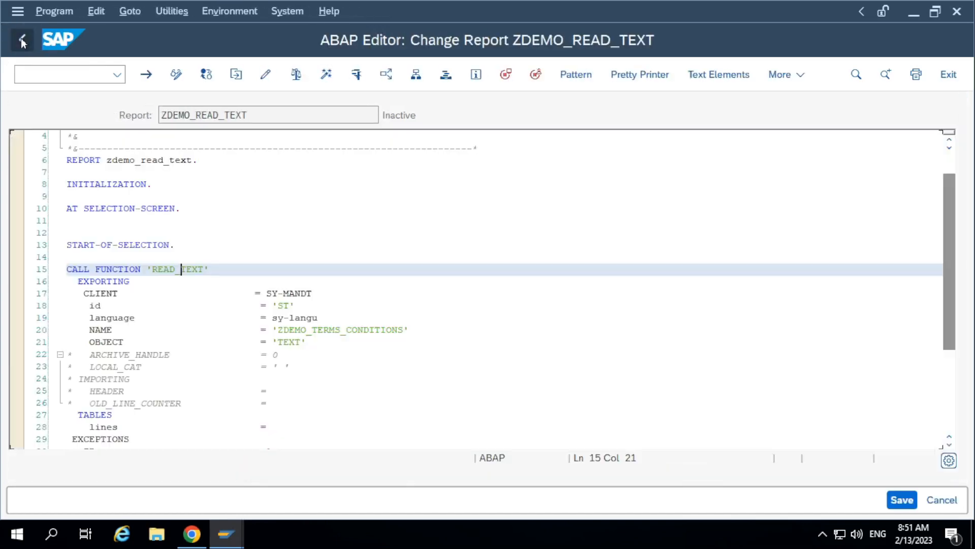
- Declare internal table it_text as TYPE STANDARD TABLE OF TLINE directly below the REPORT statement
{"action": "scroll", "coordinate": [383, 257], "scroll_direction": "up", "scroll_amount": 1}
{"action": "left_click", "coordinate": [157, 207]}
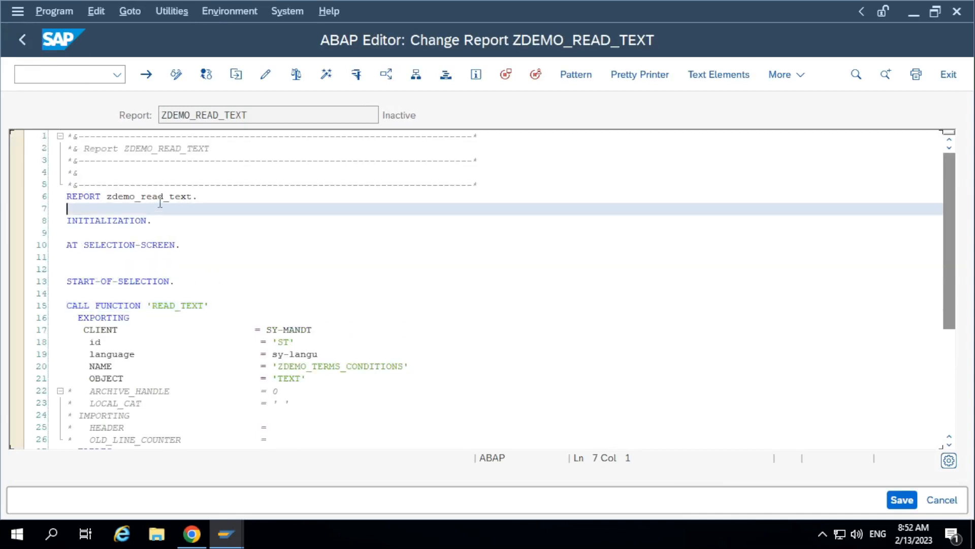
{"action": "type", "text": "data: it_text TYPE st"}
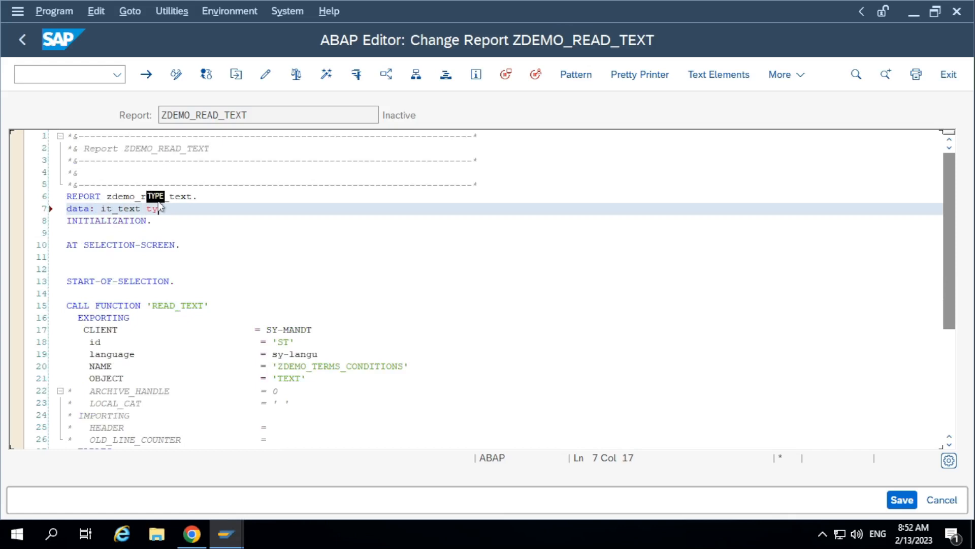
{"action": "key", "text": "Tab"}
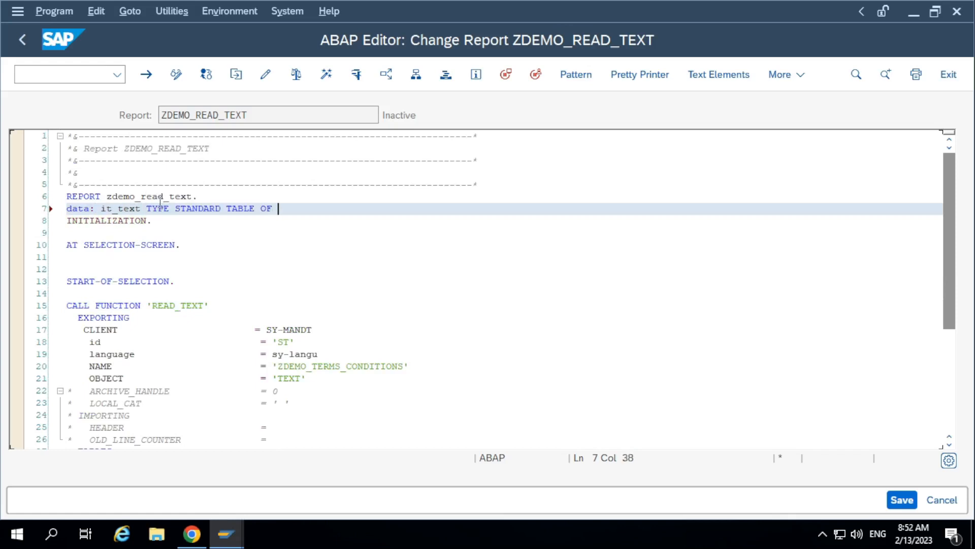
{"action": "type", "text": "TLINE."}
- Assign it_text to the LINES table parameter of the READ_TEXT call and format the source code with Pretty Printer
{"action": "scroll", "coordinate": [172, 199], "scroll_direction": "down", "scroll_amount": 3}
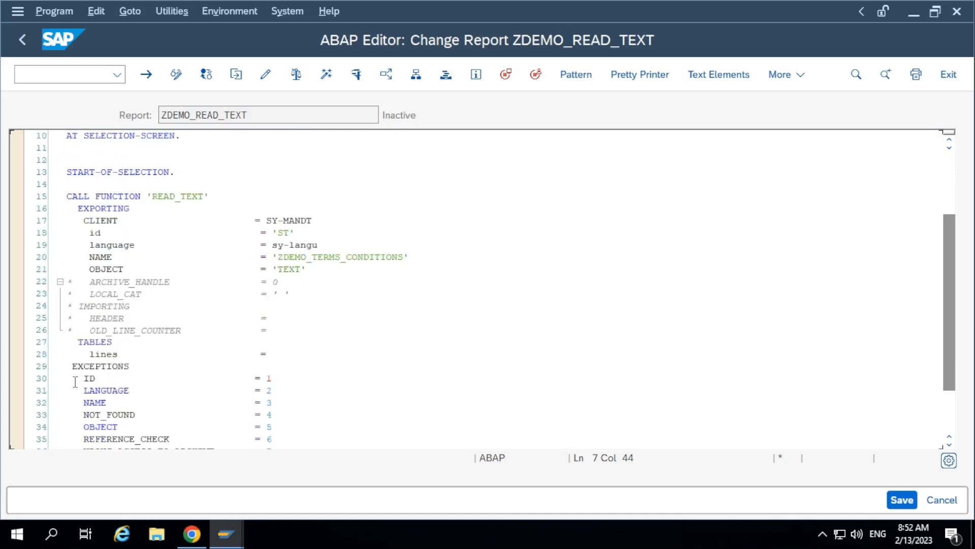
{"action": "left_click_drag", "start_coordinate": [89, 355], "coordinate": [137, 356]}
{"action": "left_click", "coordinate": [86, 331]}
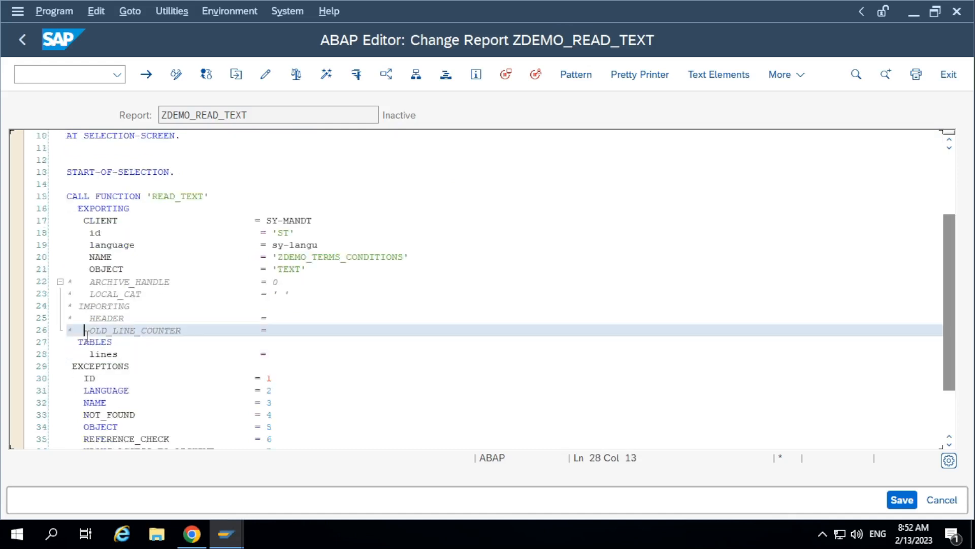
{"action": "left_click_drag", "start_coordinate": [78, 342], "coordinate": [143, 360]}
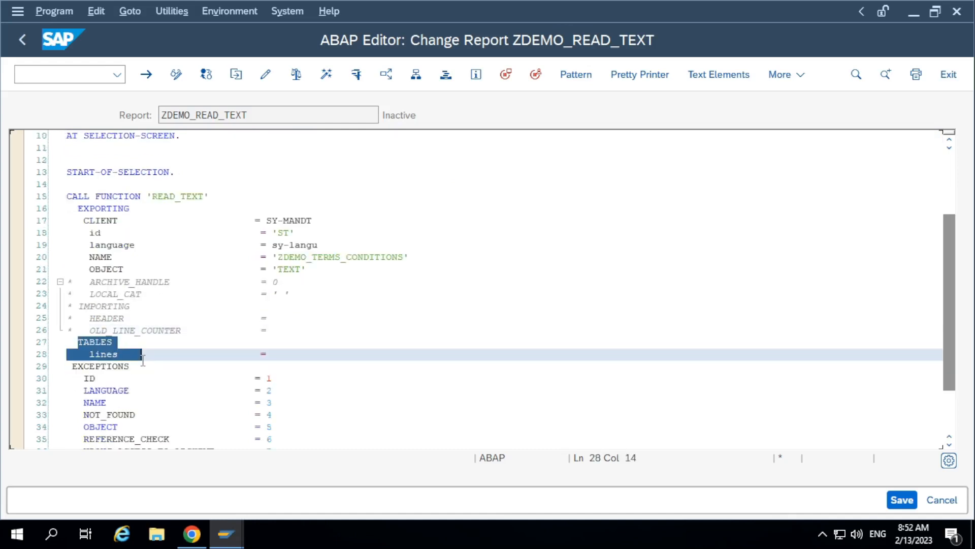
{"action": "left_click", "coordinate": [331, 343]}
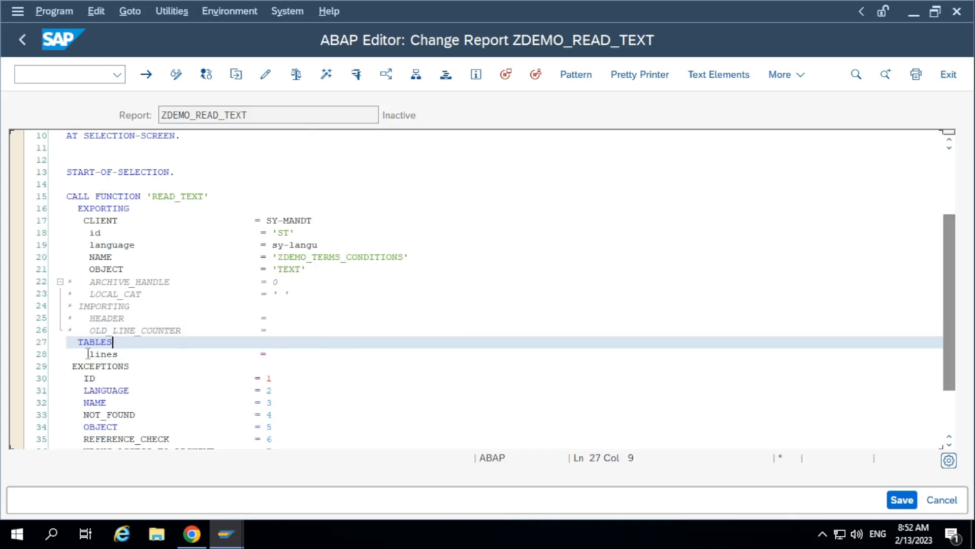
{"action": "left_click_drag", "start_coordinate": [88, 353], "coordinate": [136, 354]}
{"action": "left_click", "coordinate": [296, 344]}
{"action": "left_click", "coordinate": [296, 350]}
{"action": "scroll", "coordinate": [194, 236], "scroll_direction": "up", "scroll_amount": 3}
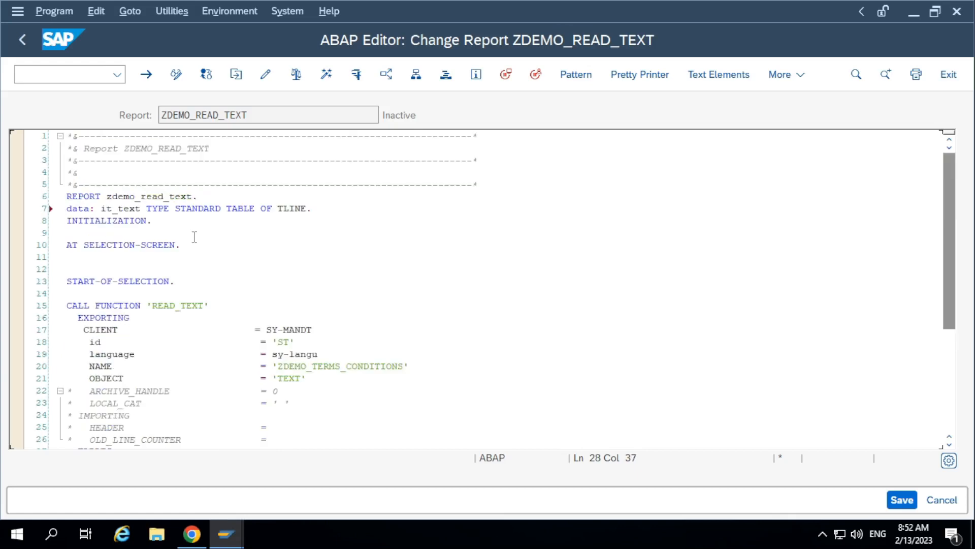
{"action": "left_click_drag", "start_coordinate": [101, 208], "coordinate": [143, 209]}
{"action": "scroll", "coordinate": [325, 254], "scroll_direction": "down", "scroll_amount": 4}
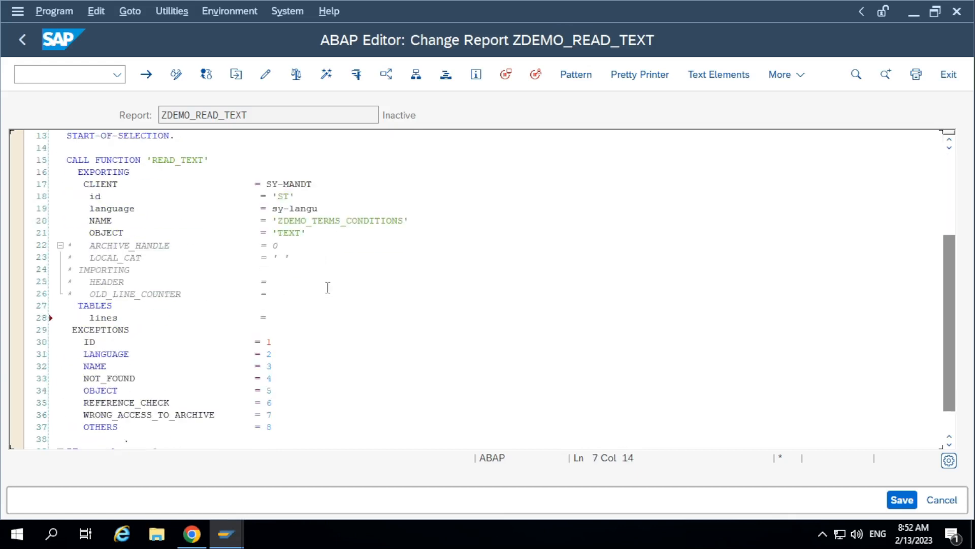
{"action": "left_click", "coordinate": [306, 309]}
{"action": "left_click", "coordinate": [321, 319]}
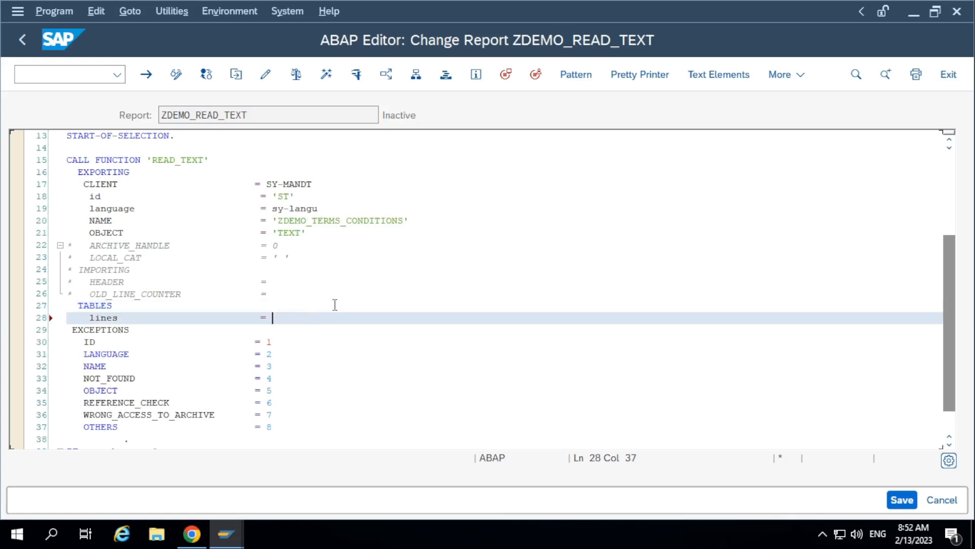
{"action": "type", "text": "it_text"}
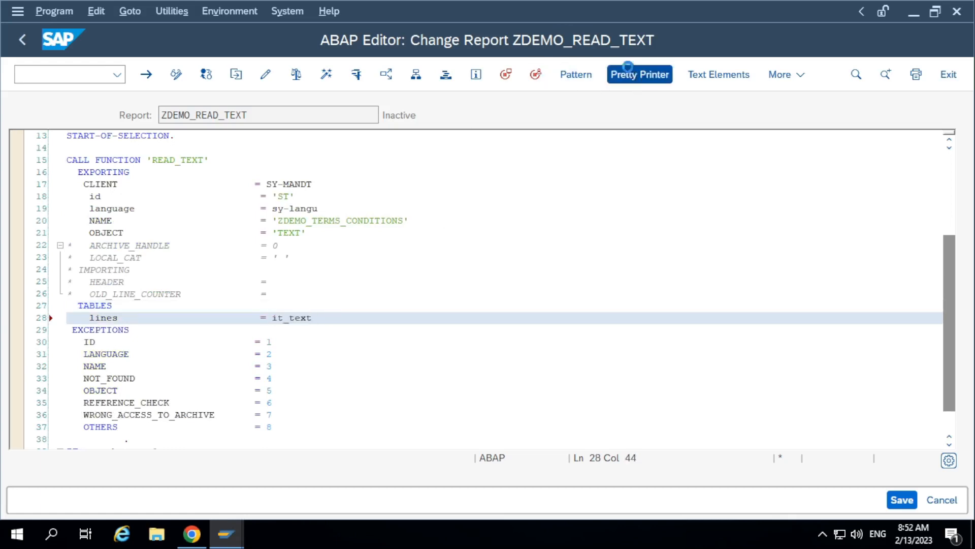
{"action": "left_click", "coordinate": [640, 75]}
{"action": "left_click_drag", "start_coordinate": [249, 330], "coordinate": [290, 328]}
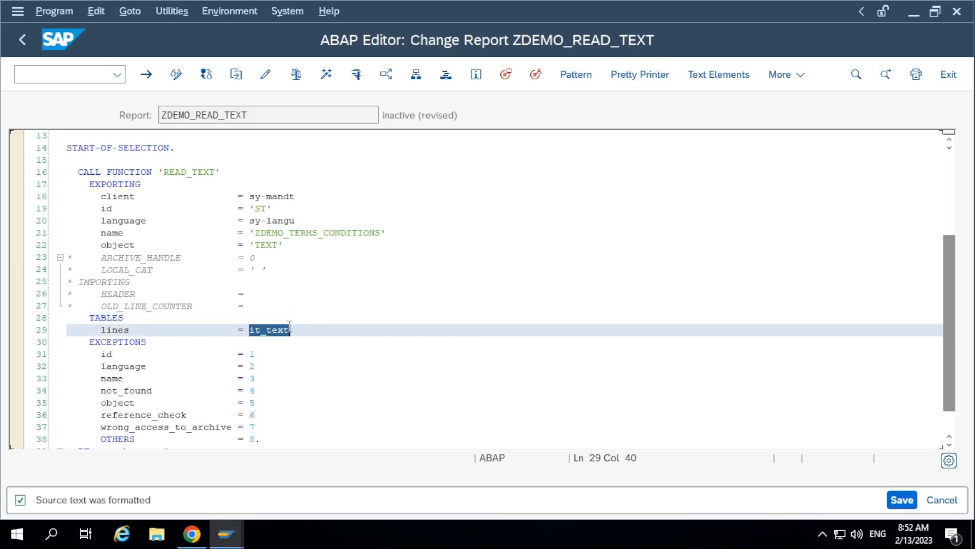
- Add the statement cl_demo_output=>display( it_text ). after the ENDIF at the program's end and reformat the source
{"action": "scroll", "coordinate": [323, 356], "scroll_direction": "down", "scroll_amount": 5}
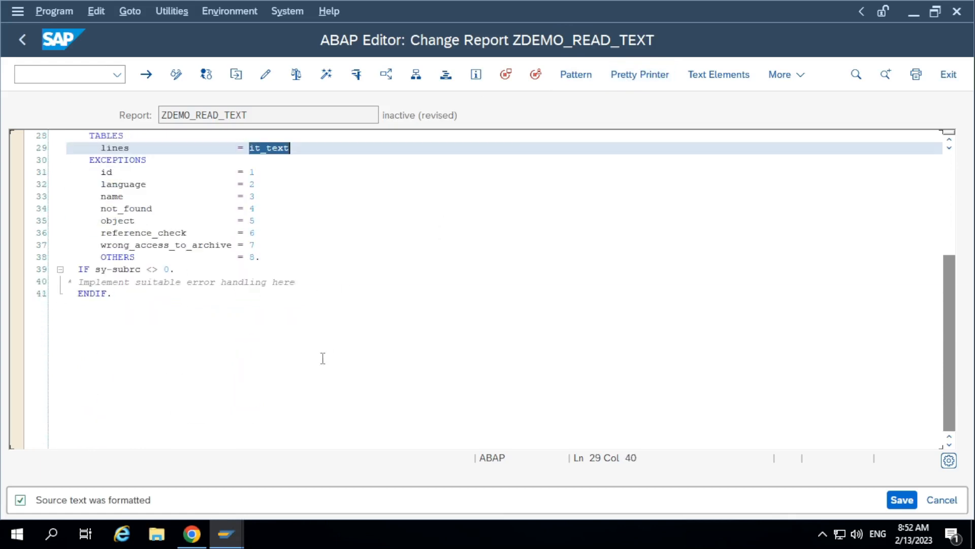
{"action": "left_click", "coordinate": [178, 320]}
{"action": "key", "text": "Return"}
{"action": "key", "text": "Return"}
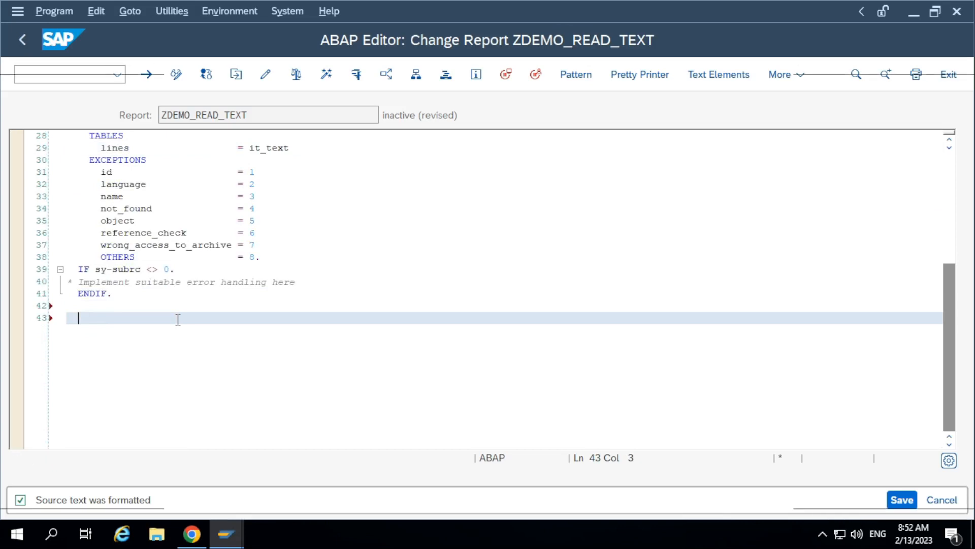
{"action": "type", "text": "cl_demo"}
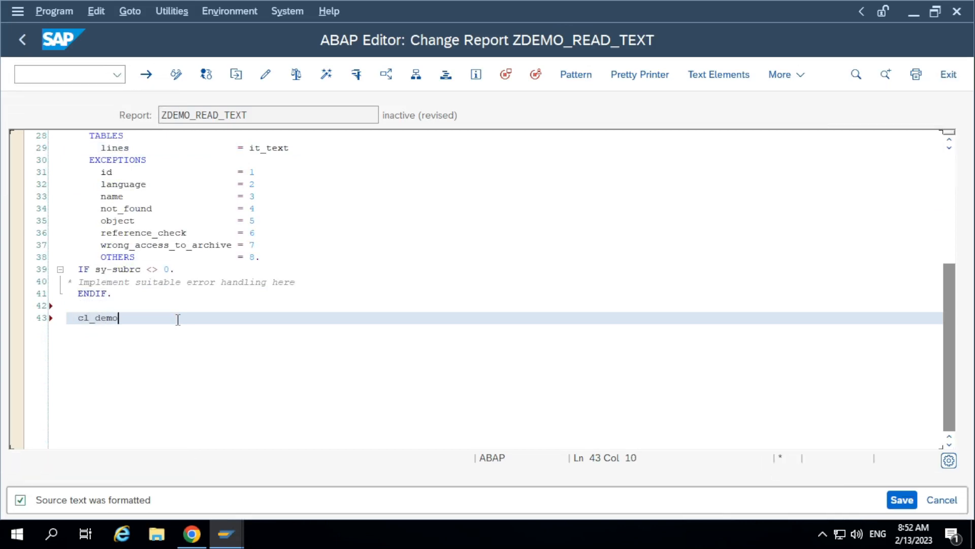
{"action": "type", "text": "_output=>display( it_text"}
{"action": "type", "text": ")."}
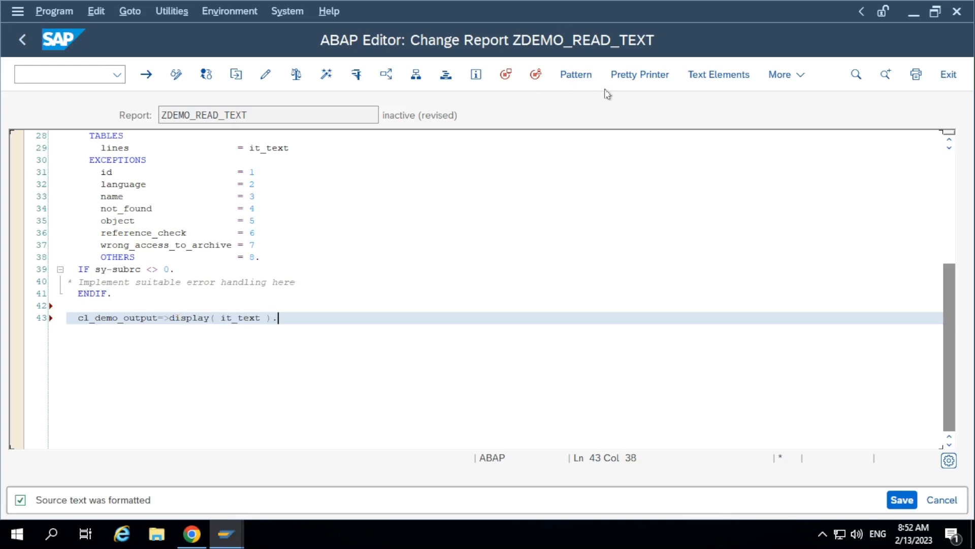
{"action": "left_click", "coordinate": [639, 74]}
- Activate the program and execute it to view the IT_TEXT output, returning to the editor
{"action": "scroll", "coordinate": [254, 218], "scroll_direction": "up", "scroll_amount": 6}
{"action": "scroll", "coordinate": [259, 233], "scroll_direction": "up", "scroll_amount": 1}
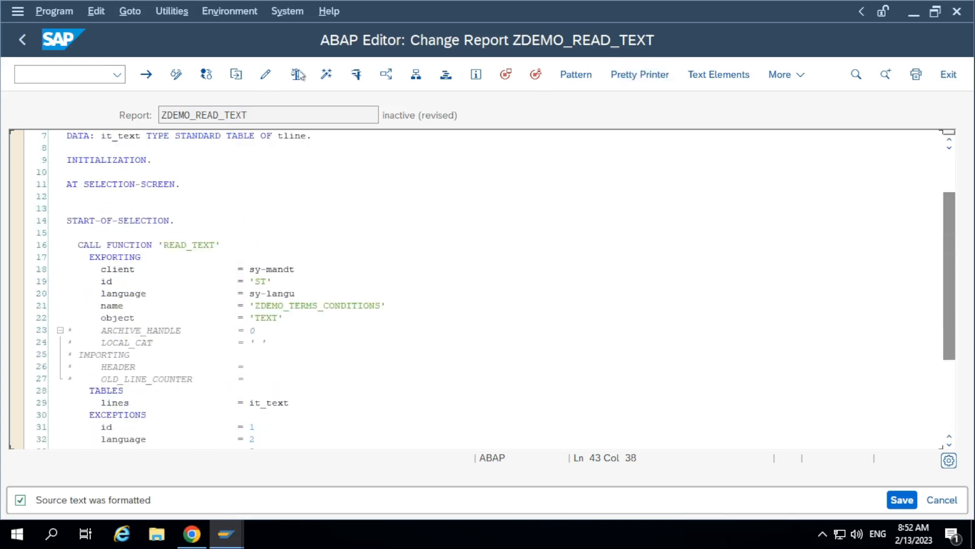
{"action": "left_click", "coordinate": [327, 74]}
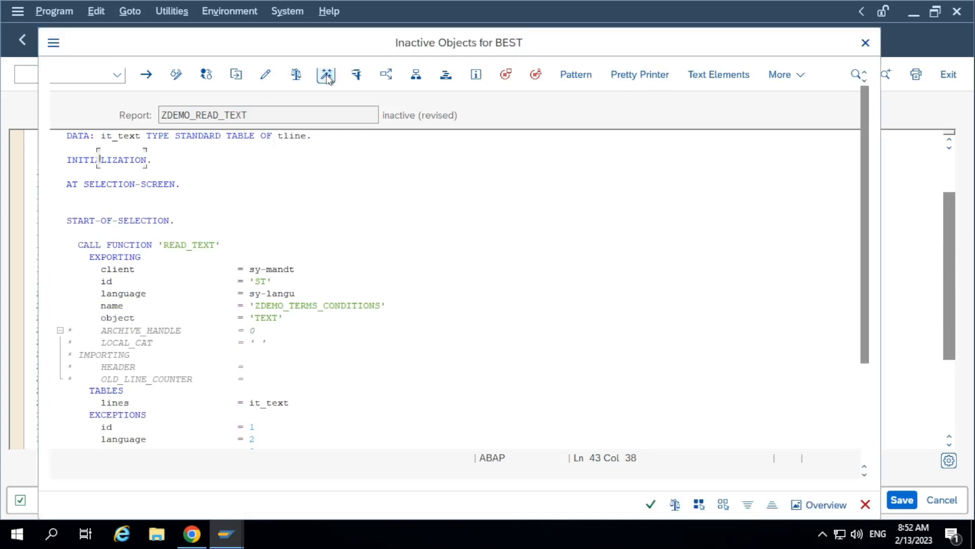
{"action": "left_click", "coordinate": [650, 504]}
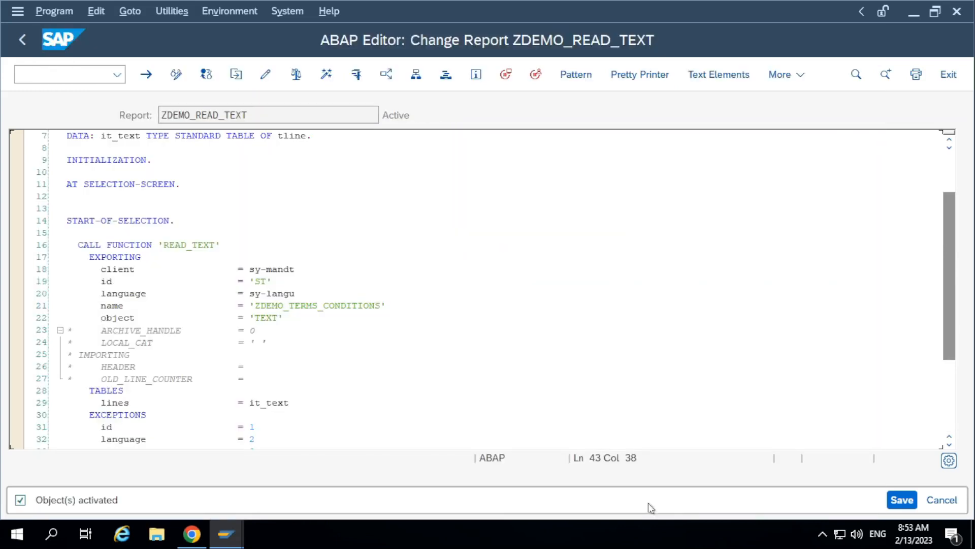
{"action": "left_click", "coordinate": [355, 75]}
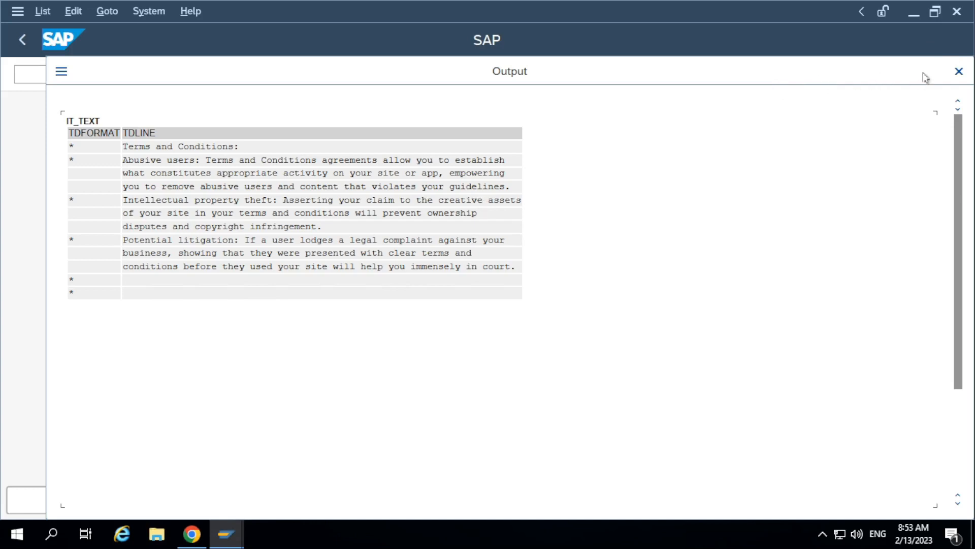
{"action": "left_click", "coordinate": [959, 71]}
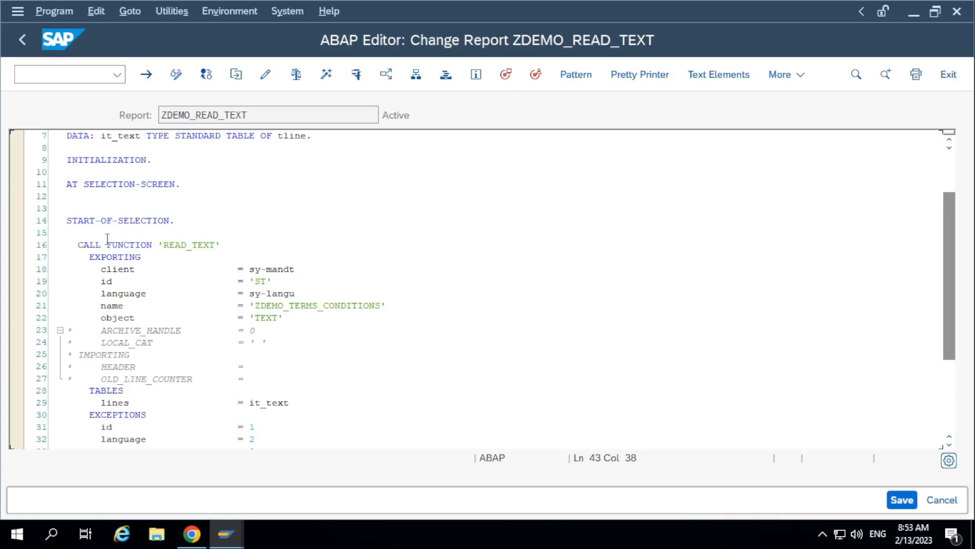
{"action": "scroll", "coordinate": [127, 249], "scroll_direction": "down", "scroll_amount": 1}
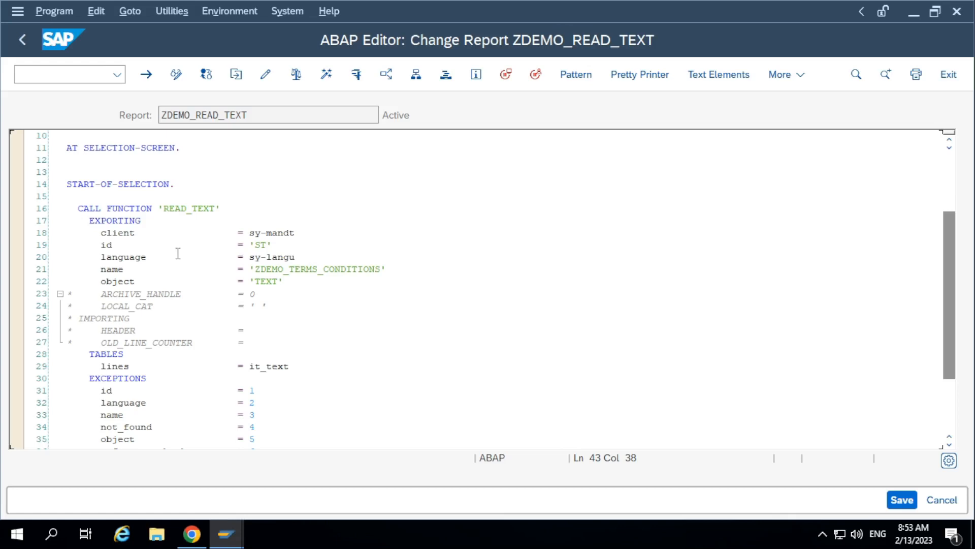
{"action": "scroll", "coordinate": [178, 254], "scroll_direction": "down", "scroll_amount": 6}
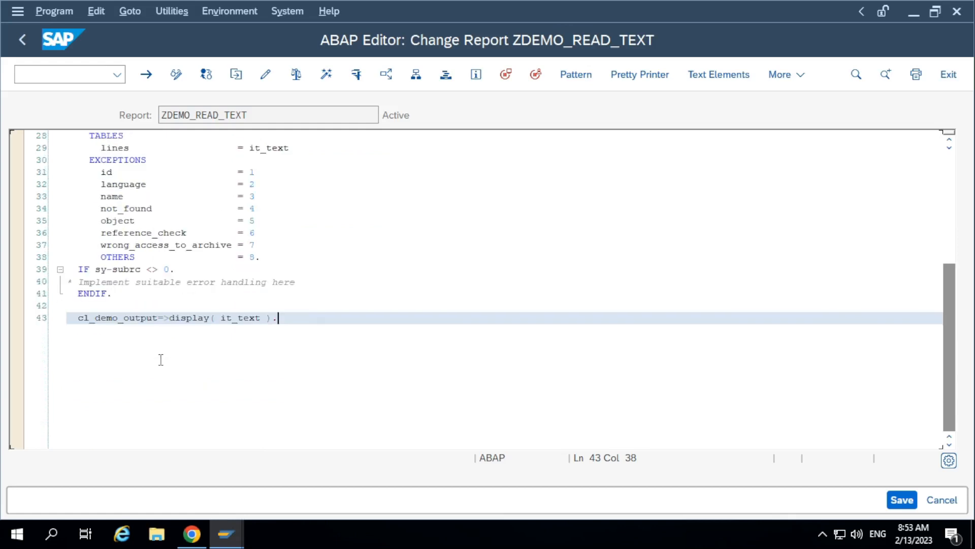
{"action": "left_click", "coordinate": [199, 293]}
{"action": "key", "text": "Return"}
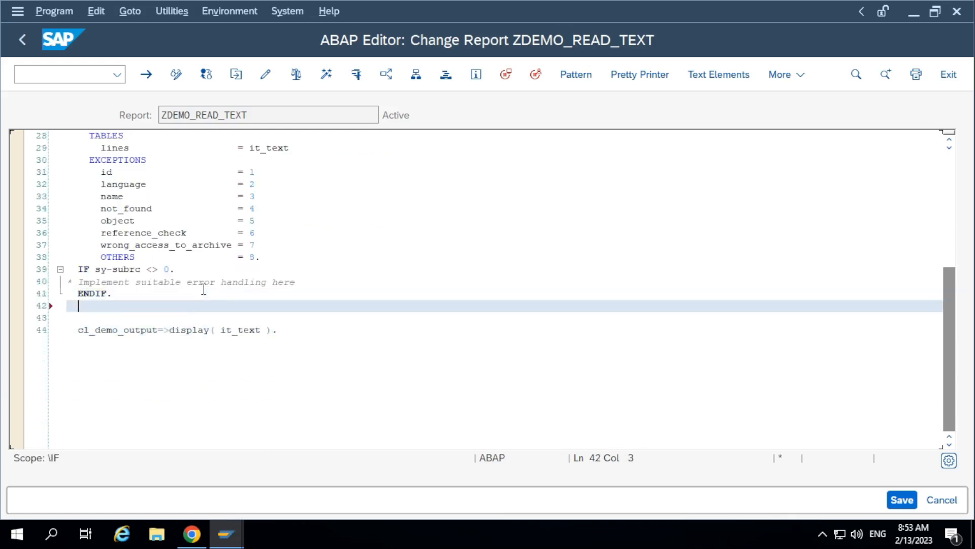
{"action": "key", "text": "Return"}
{"action": "scroll", "coordinate": [204, 289], "scroll_direction": "up", "scroll_amount": 4}
{"action": "double_click", "coordinate": [293, 293]}
{"action": "key", "text": "ctrl+c"}
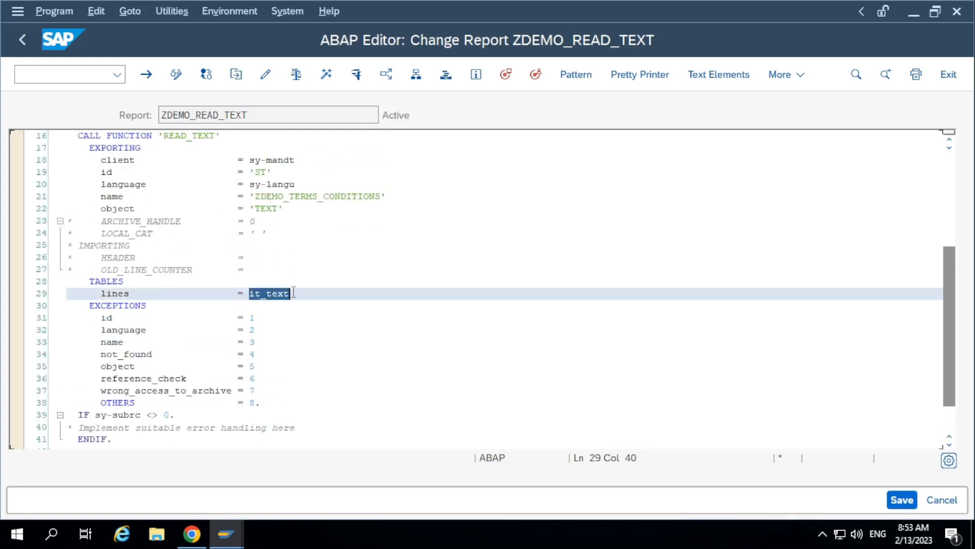
{"action": "scroll", "coordinate": [113, 323], "scroll_direction": "down", "scroll_amount": 4}
{"action": "left_click", "coordinate": [112, 310]}
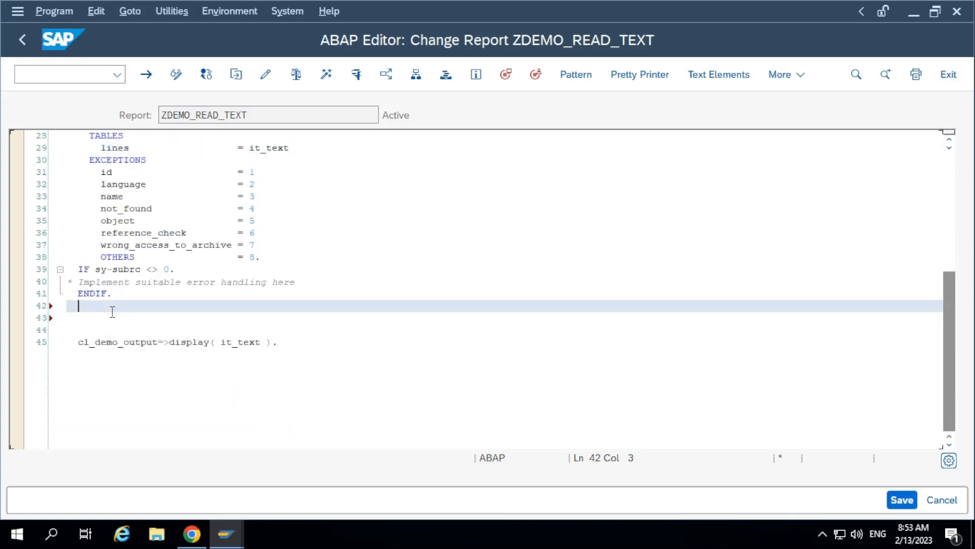
{"action": "key", "text": "Return"}
{"action": "key", "text": "ctrl+v"}
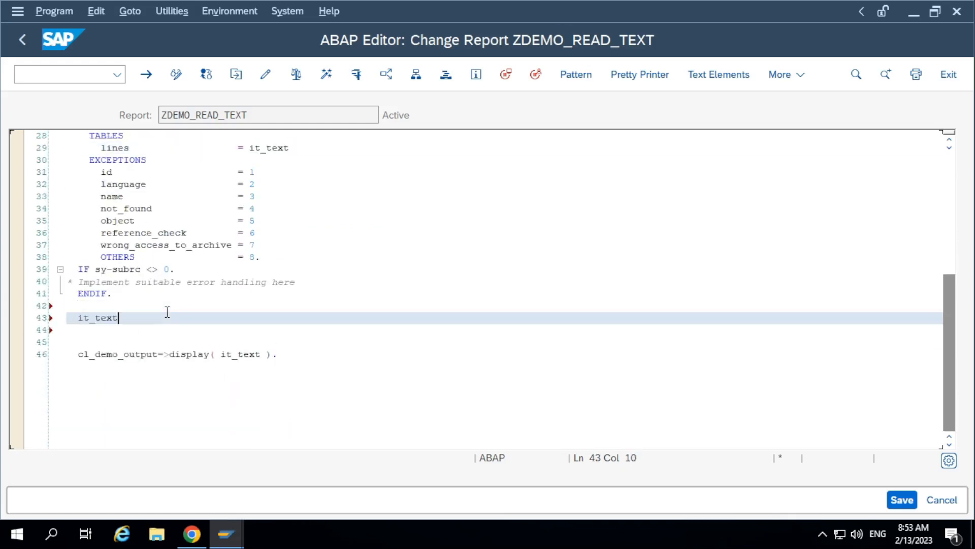
{"action": "key", "text": "Left"}
{"action": "key", "text": "Left"}
{"action": "key", "text": "Left"}
{"action": "key", "text": "Left"}
{"action": "key", "text": "Left"}
{"action": "key", "text": "Left"}
{"action": "key", "text": "Left"}
{"action": "type", "text": "LOOP AT SCREEN"}
{"action": "key", "text": "BackSpace"}
{"action": "key", "text": "BackSpace"}
{"action": "key", "text": "BackSpace"}
{"action": "key", "text": "BackSpace"}
{"action": "key", "text": "BackSpace"}
{"action": "left_click", "coordinate": [61, 312]}
{"action": "key", "text": "BackSpace"}
{"action": "key", "text": "BackSpace"}
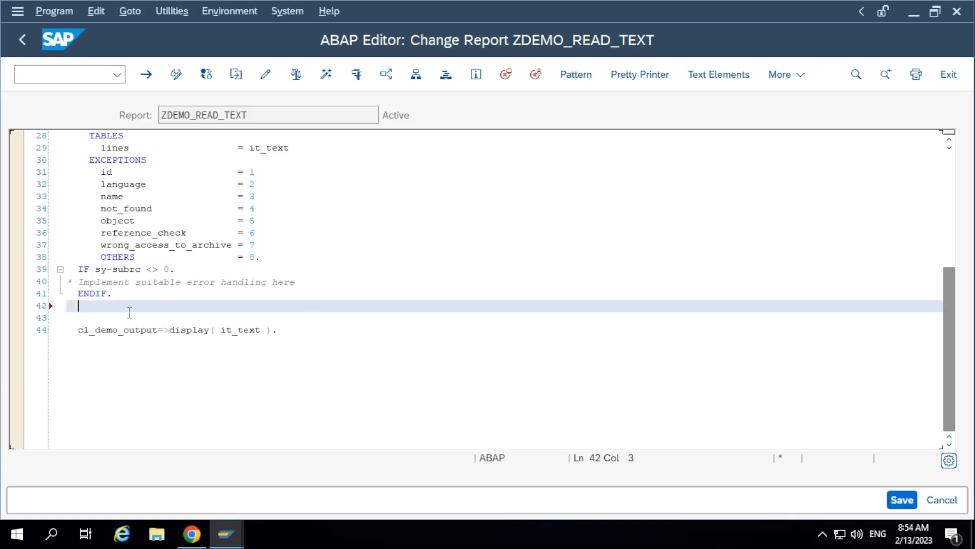
- Reactivate ZDEMO_READ_TEXT from the list of inactive local objects and return to the start of the source
{"action": "left_click", "coordinate": [327, 77]}
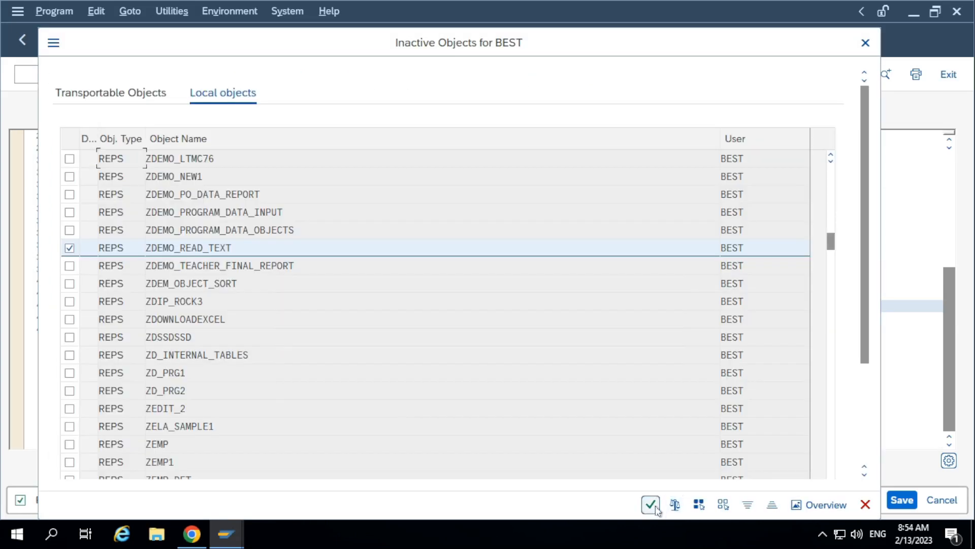
{"action": "left_click", "coordinate": [650, 504]}
{"action": "scroll", "coordinate": [646, 345], "scroll_direction": "up", "scroll_amount": 8}
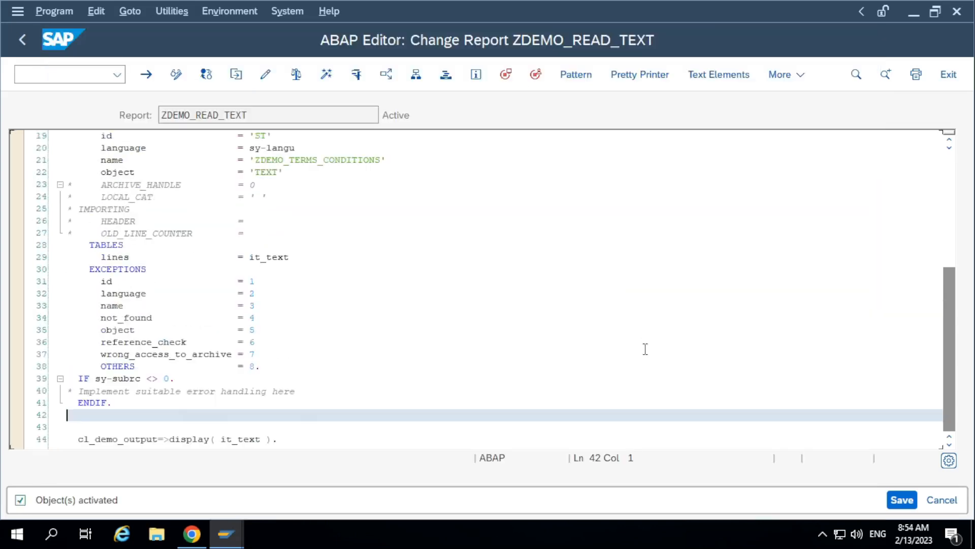
{"action": "scroll", "coordinate": [648, 351], "scroll_direction": "up", "scroll_amount": 1}
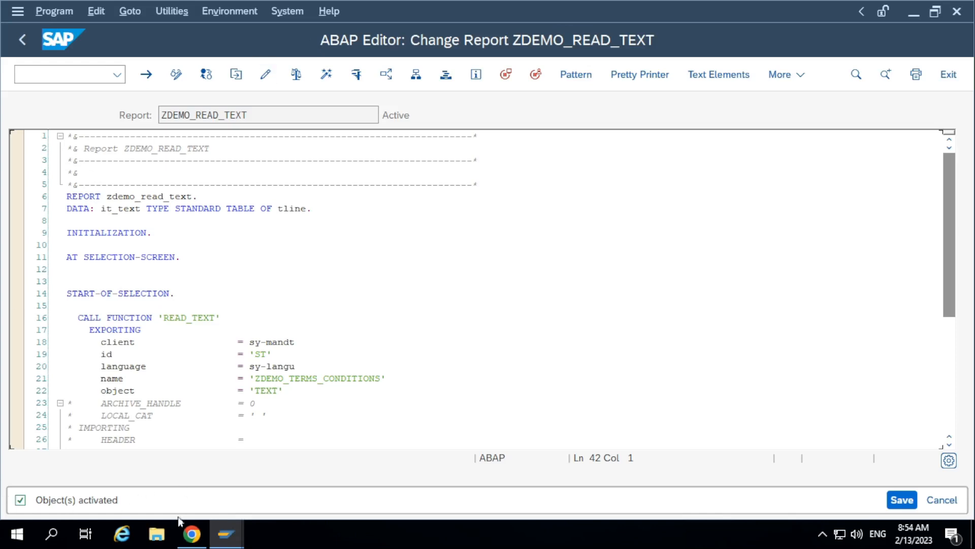
- Switch to the Standard Text notes in Paint, finish the text box and shorten the canvas to 506 × 175 px
{"action": "mouse_move", "coordinate": [475, 7]}
{"action": "left_click", "coordinate": [646, 8]}
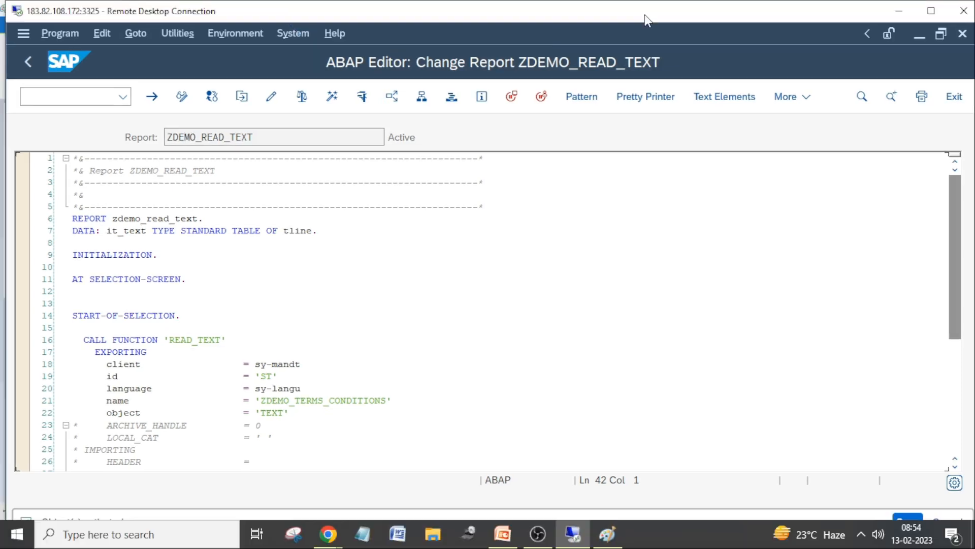
{"action": "left_click", "coordinate": [608, 534]}
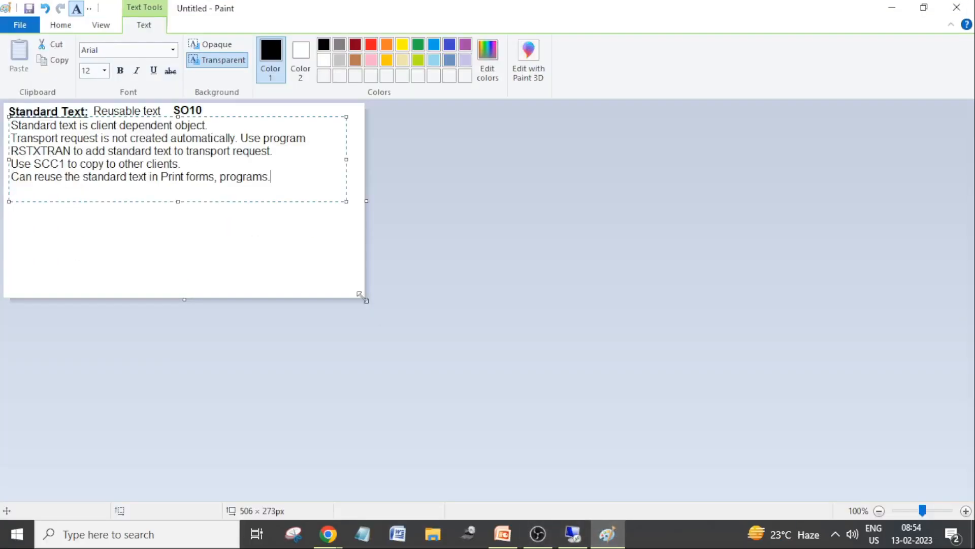
{"action": "left_click", "coordinate": [296, 239]}
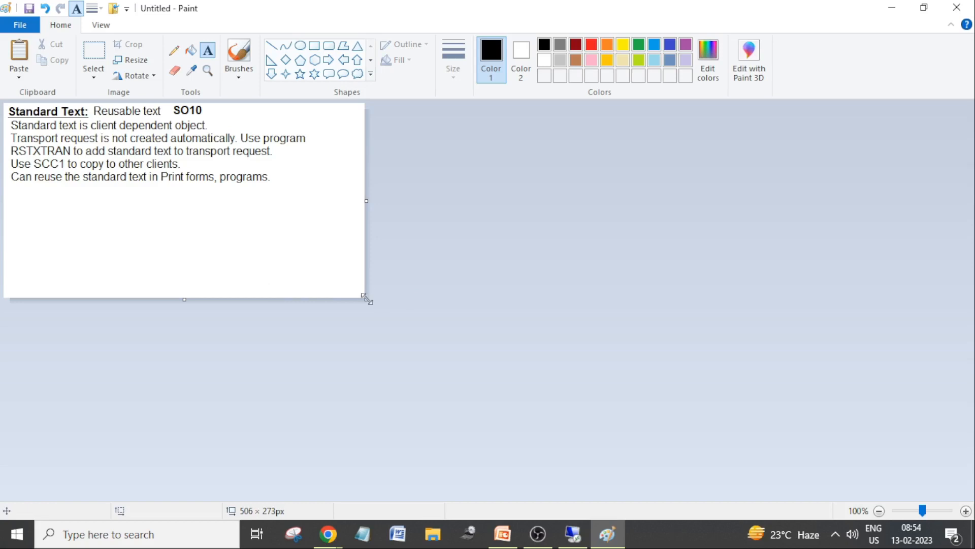
{"action": "left_click_drag", "start_coordinate": [181, 300], "coordinate": [176, 228]}
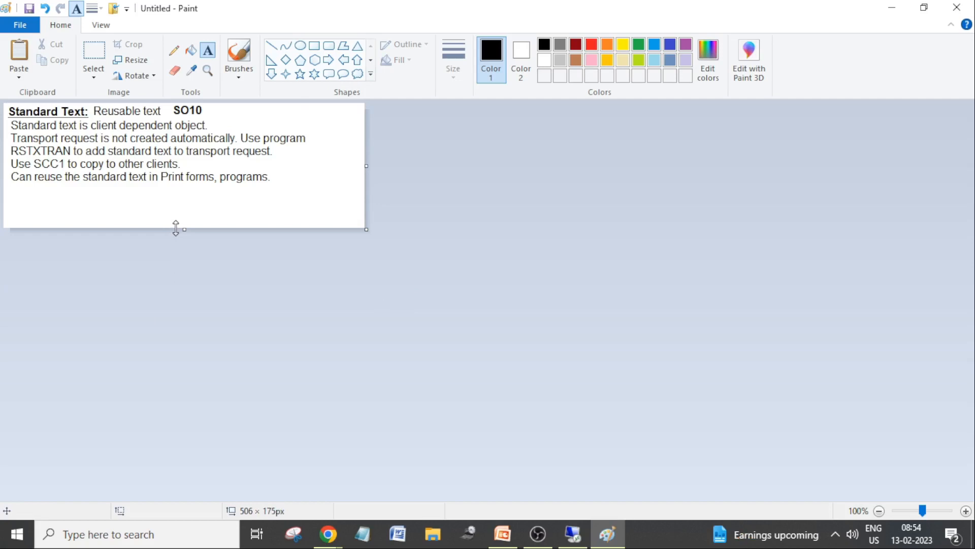
{"action": "left_click", "coordinate": [836, 534]}
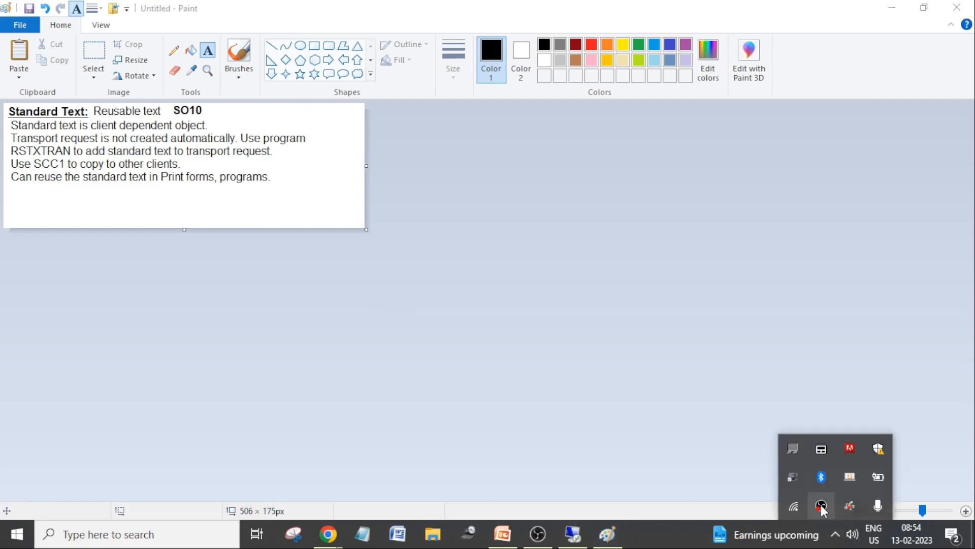